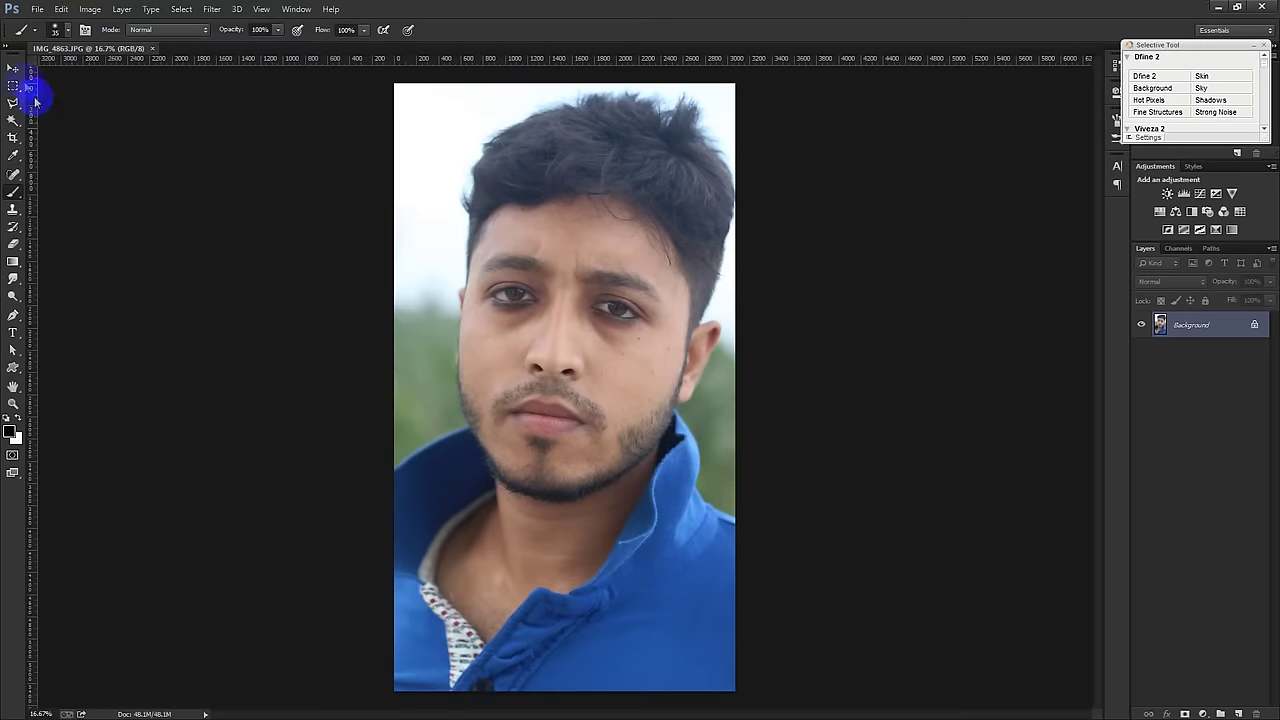
Step: Select the Move tool with the portrait IMG_4863.JPG open
left_click(13, 66)
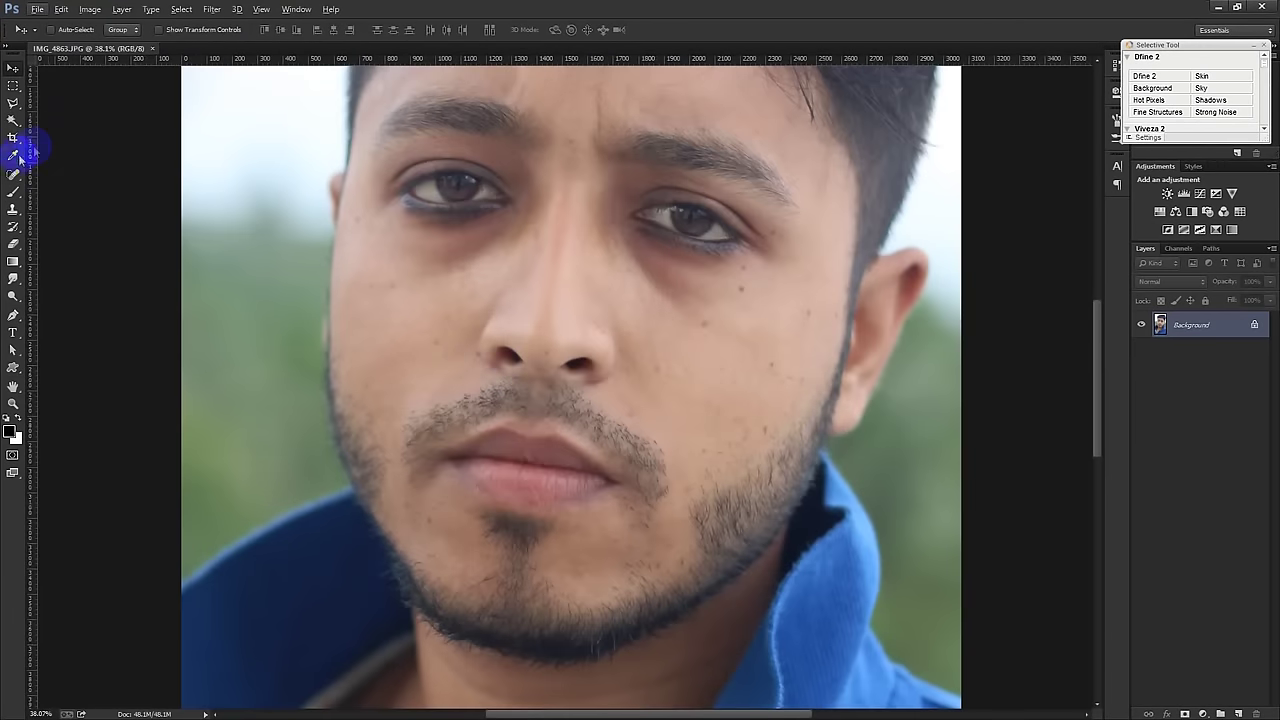
Step: Heal the dark spots and moles on the man's cheeks with the Spot Healing Brush
right_click(13, 175)
left_click(70, 169)
scroll(400, 258, "up", 2)
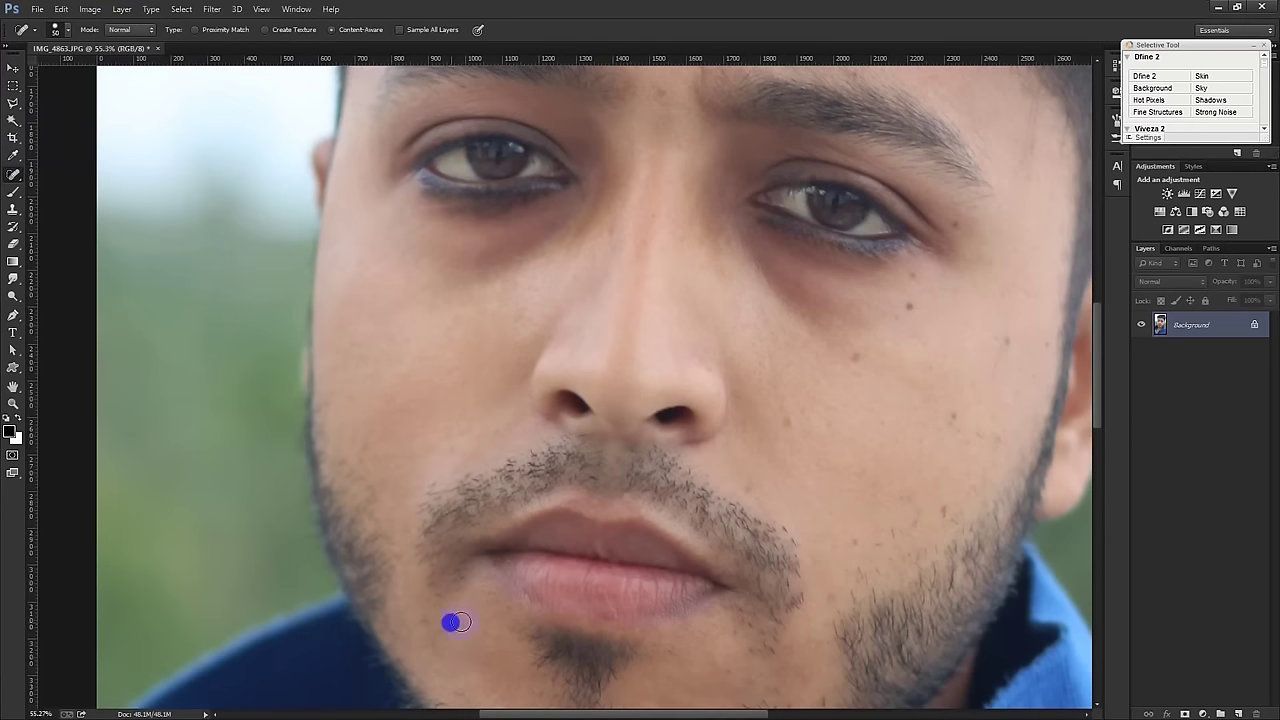
scroll(748, 487, "down", 3)
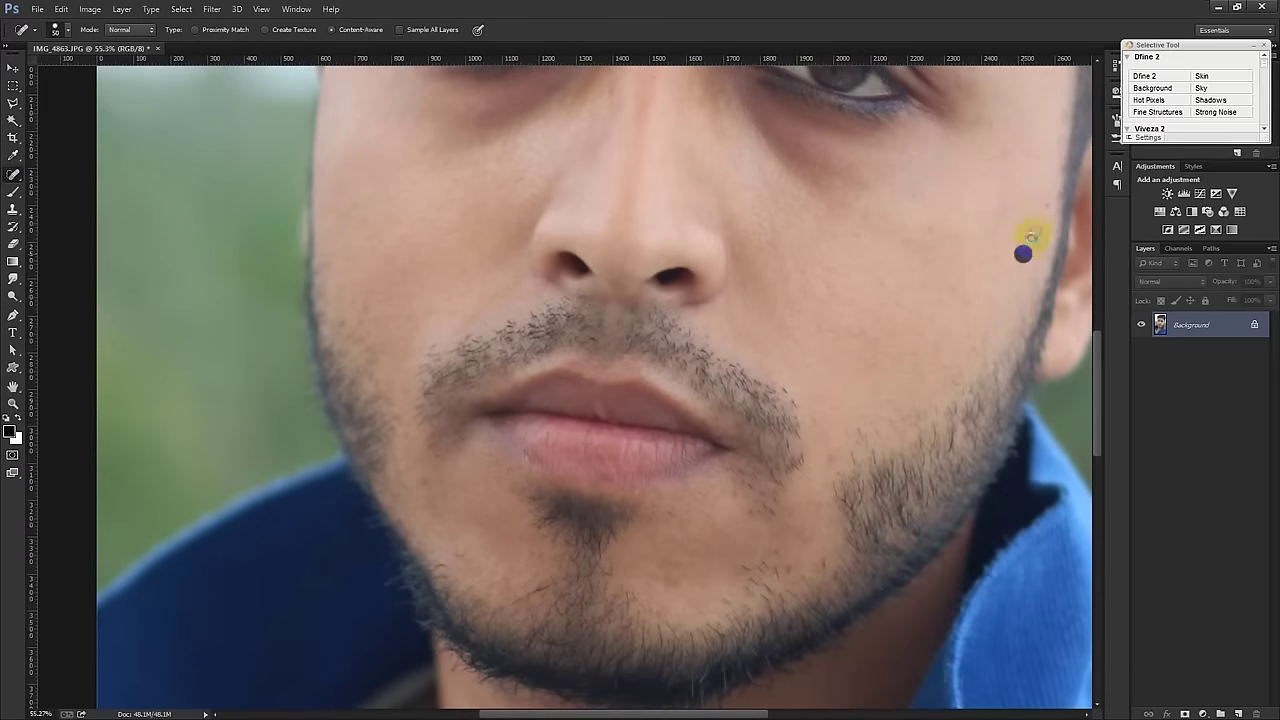
scroll(608, 249, "up", 2)
scroll(657, 229, "up", 3)
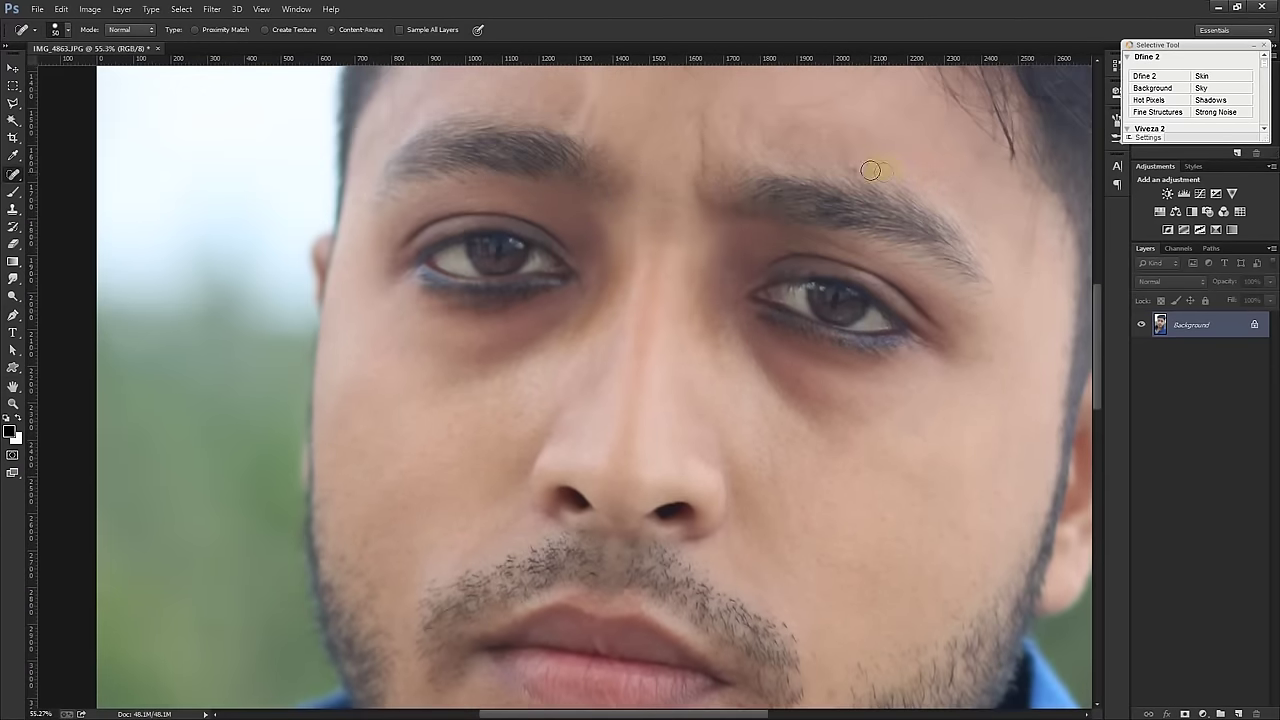
scroll(709, 306, "up", 2)
scroll(623, 206, "up", 1)
Step: Zoom back out and return to the Move tool
scroll(614, 306, "down", 1)
scroll(724, 557, "down", 3)
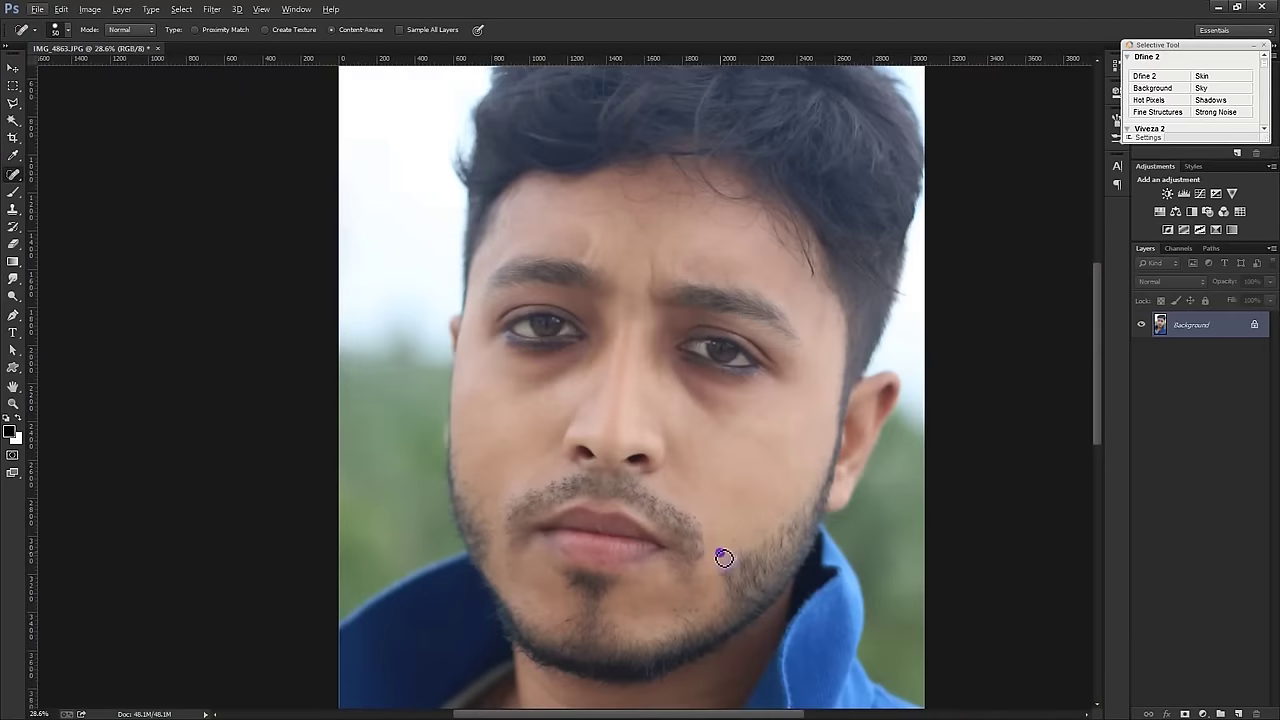
scroll(537, 607, "down", 2)
key("v")
left_click(90, 9)
left_click(125, 80)
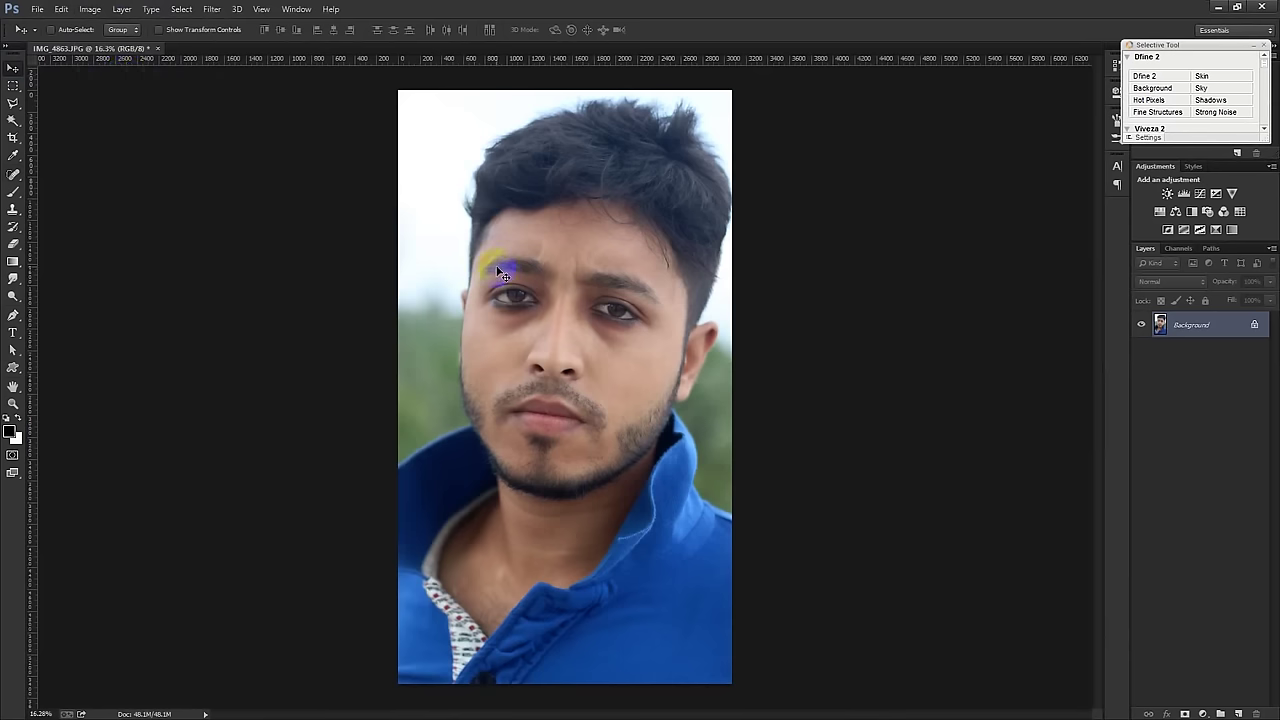
Step: In the Camera Raw Filter, set Highlights to -100 and Shadows to +83
left_click(212, 9)
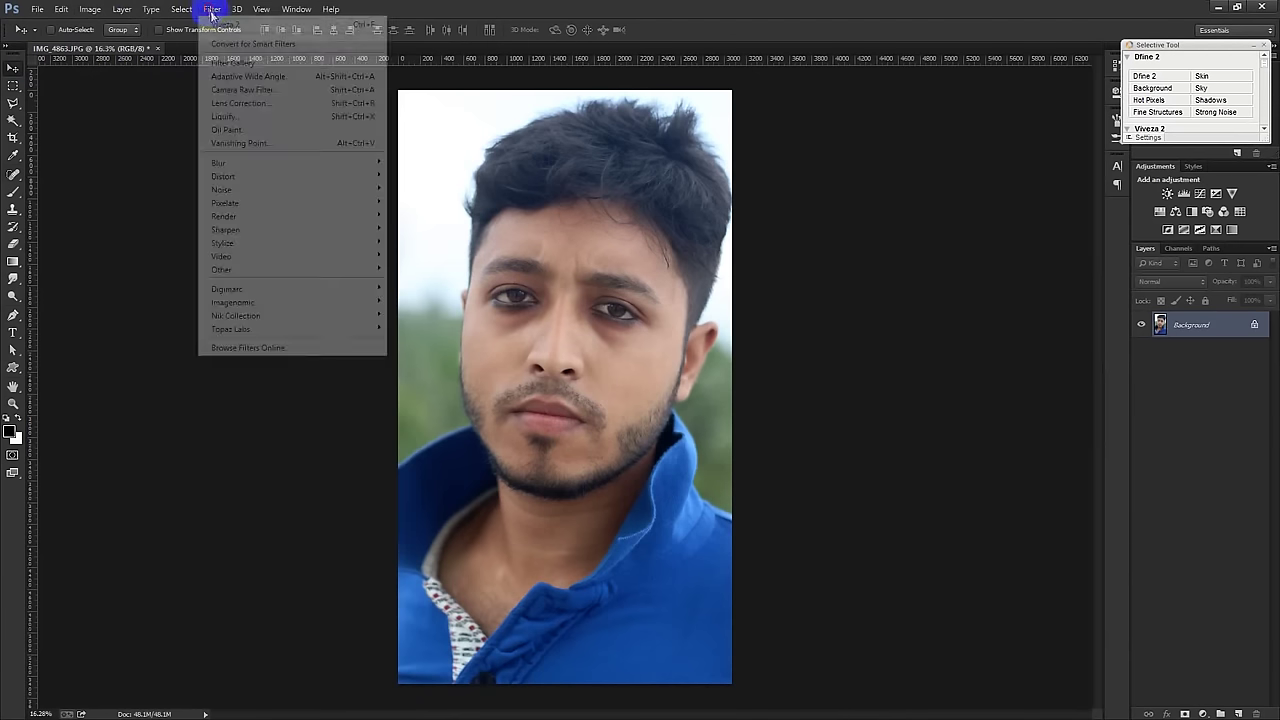
left_click(241, 90)
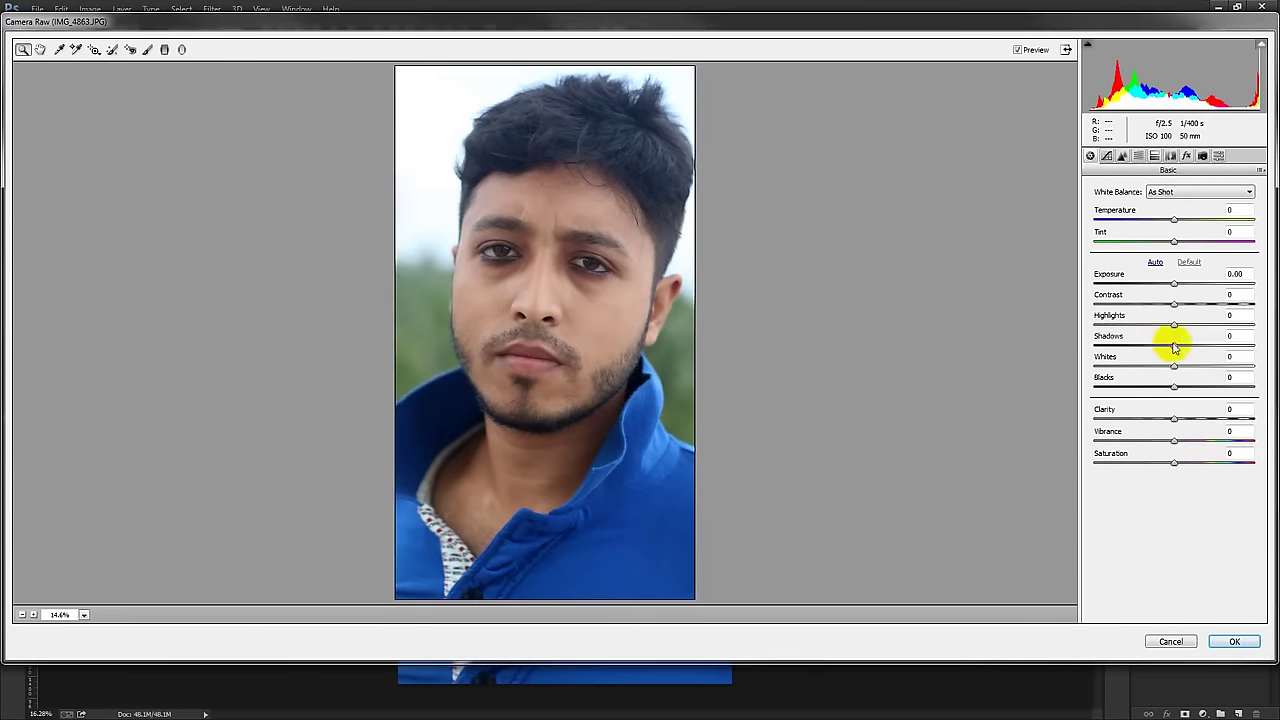
left_click_drag(1175, 326, 1078, 326)
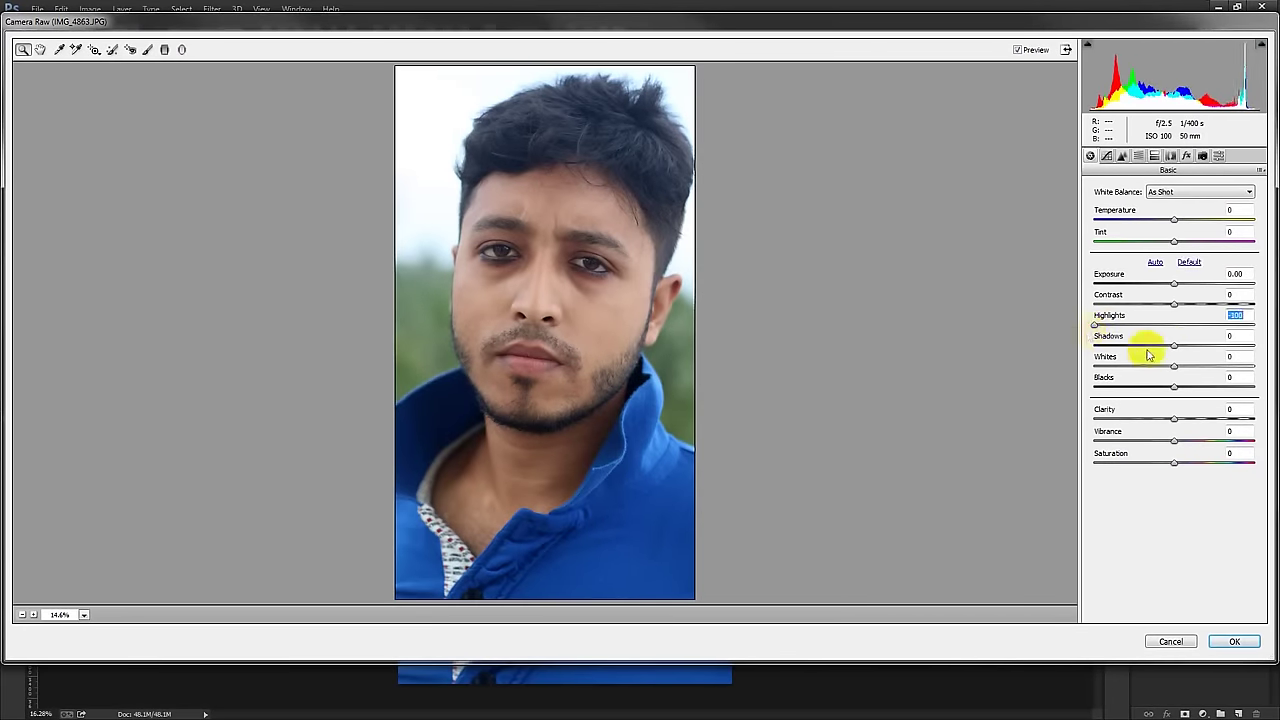
left_click_drag(1172, 345, 1243, 345)
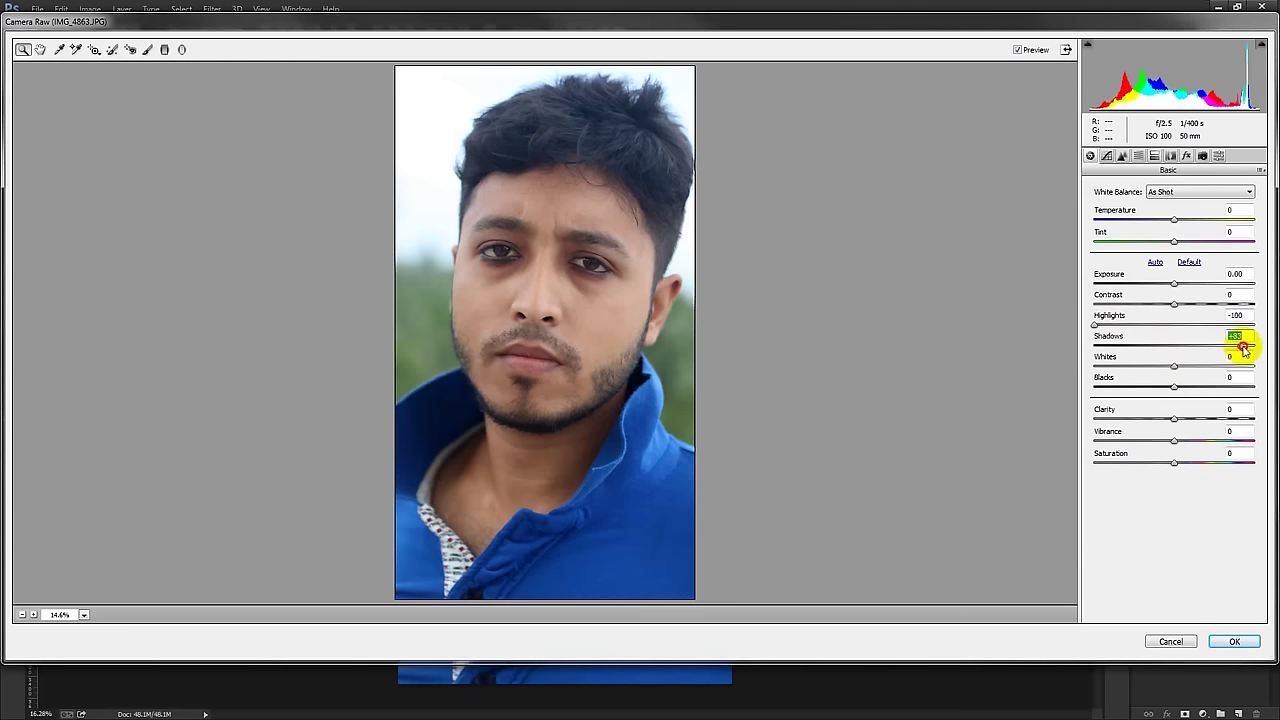
Step: Apply the Camera Raw adjustment and save the photo as a maximum-quality JPEG
left_click(1232, 641)
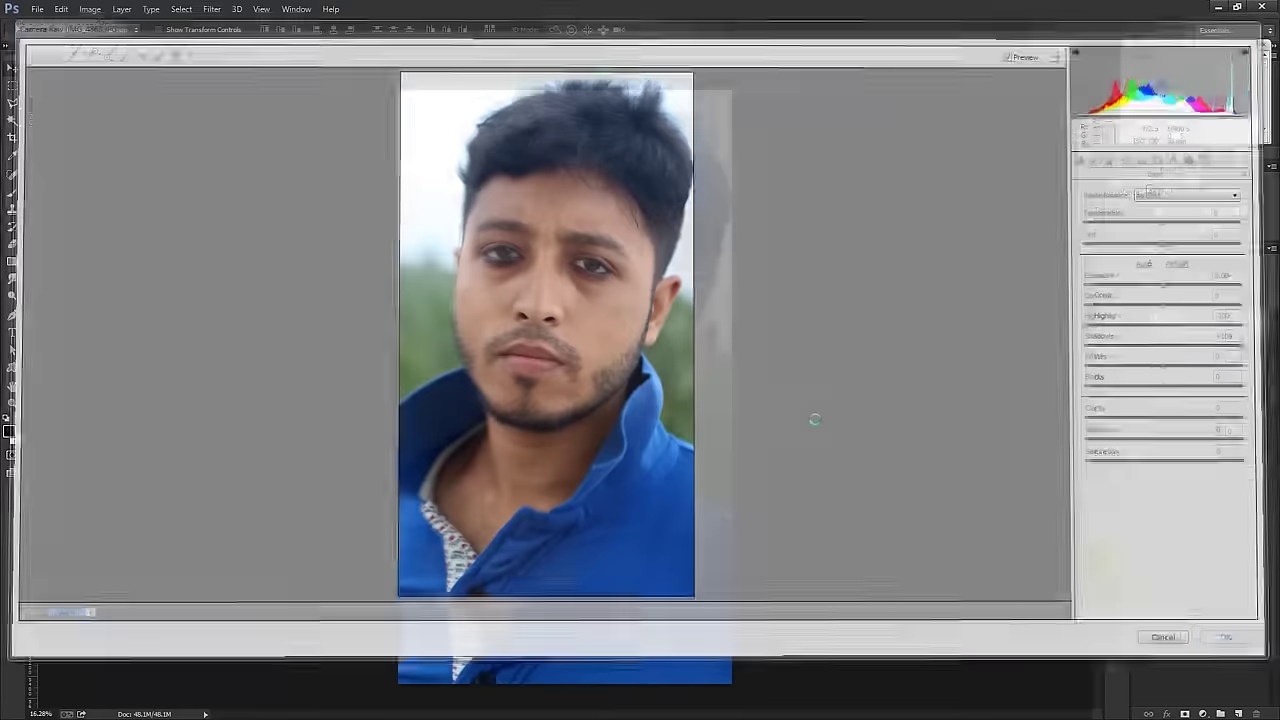
left_click(647, 265)
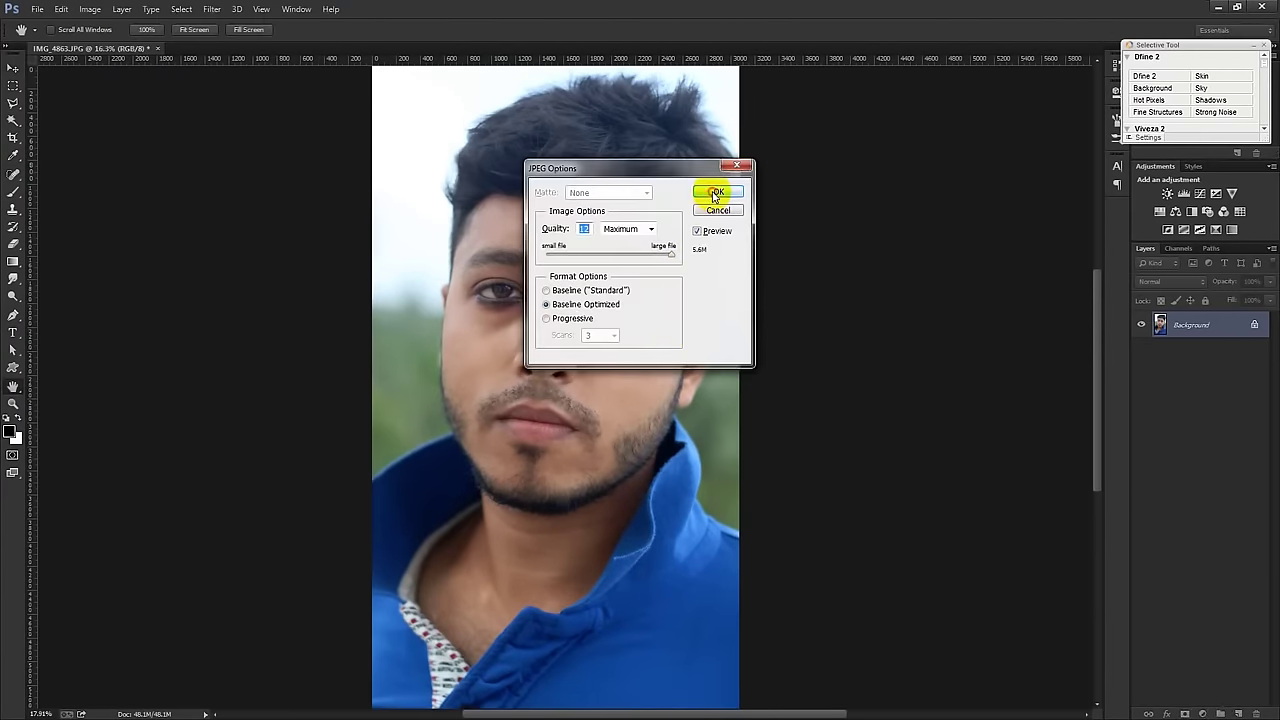
left_click(716, 193)
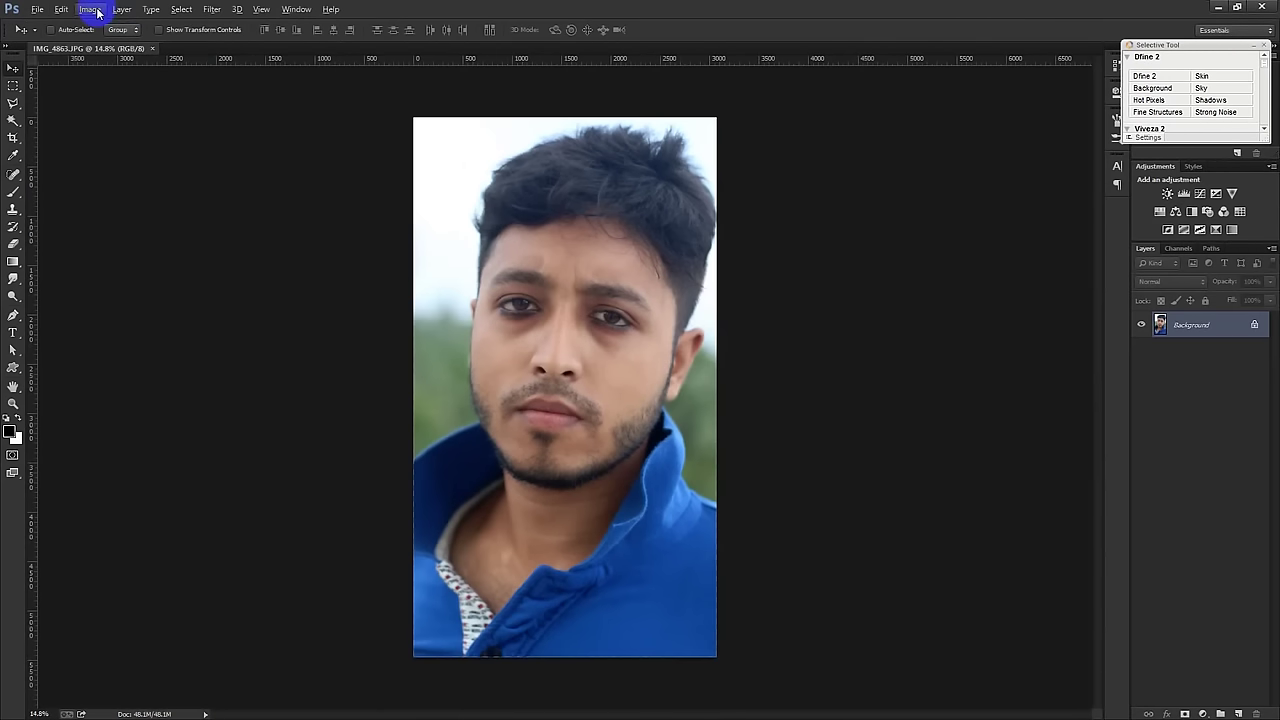
Step: Apply a second Camera Raw Filter pass with Highlights -100 and Shadows +100
left_click(211, 9)
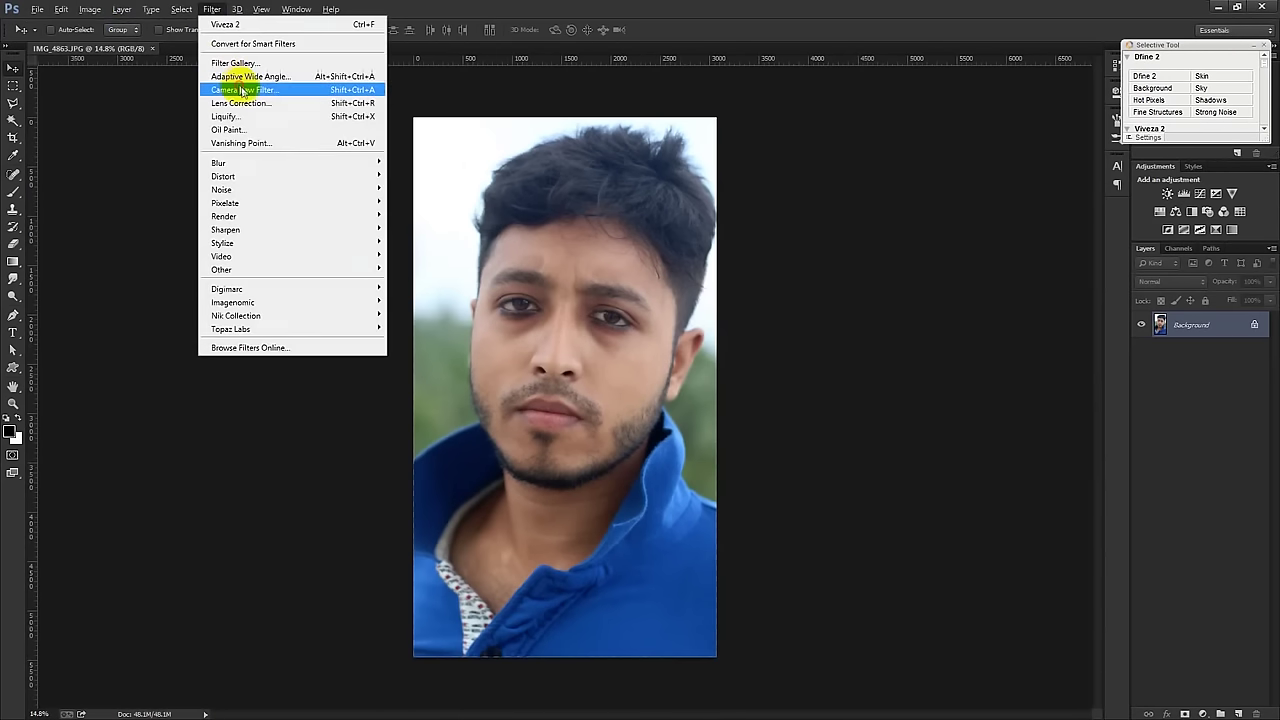
left_click(240, 86)
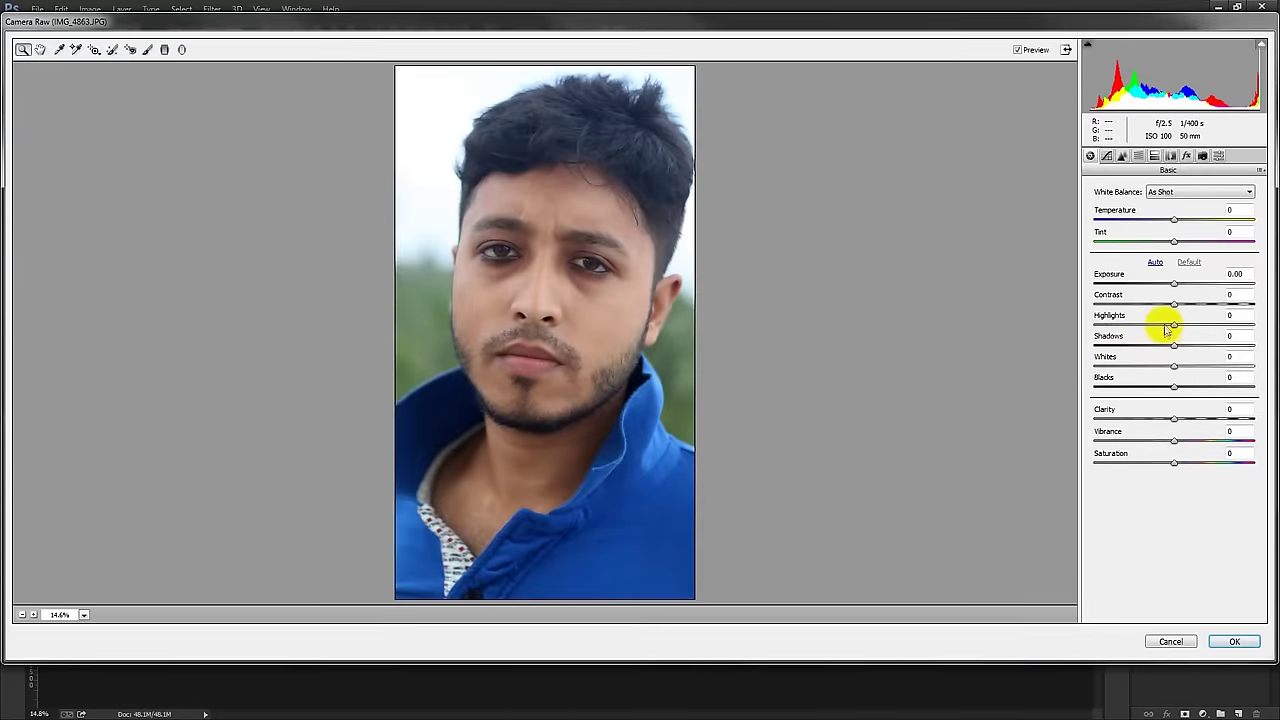
left_click_drag(1172, 325, 1056, 338)
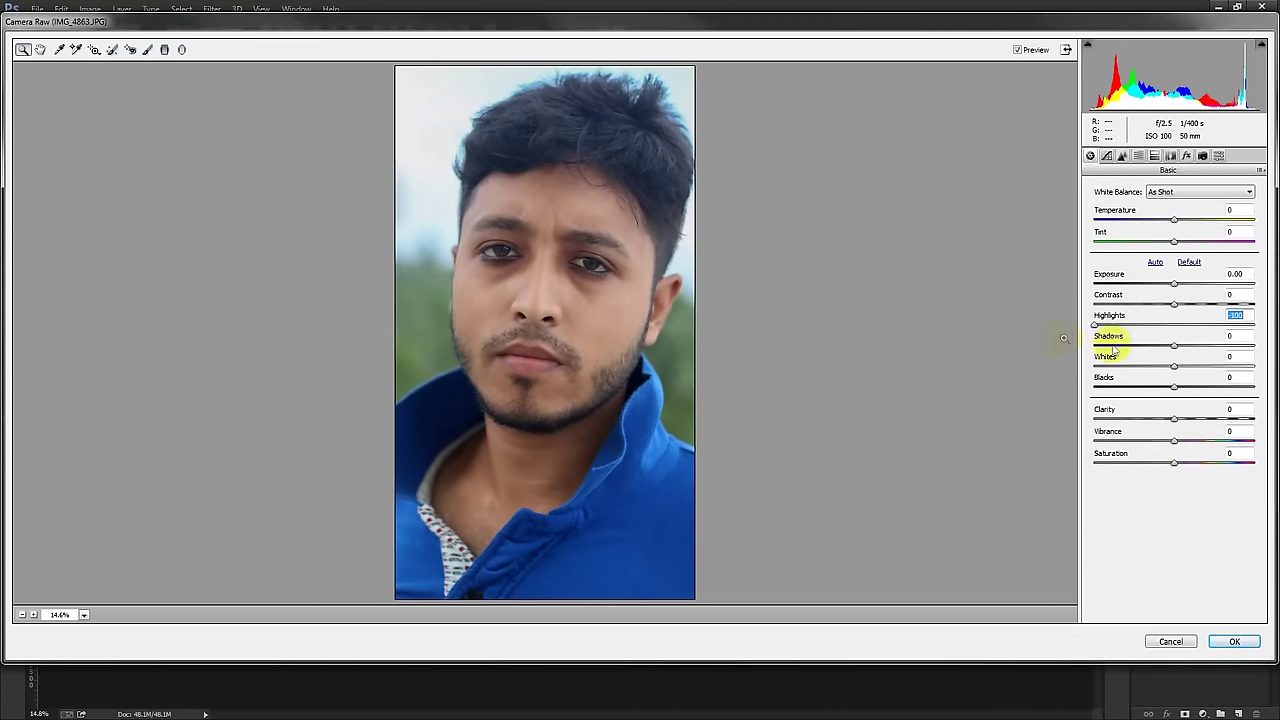
left_click_drag(1178, 345, 1264, 347)
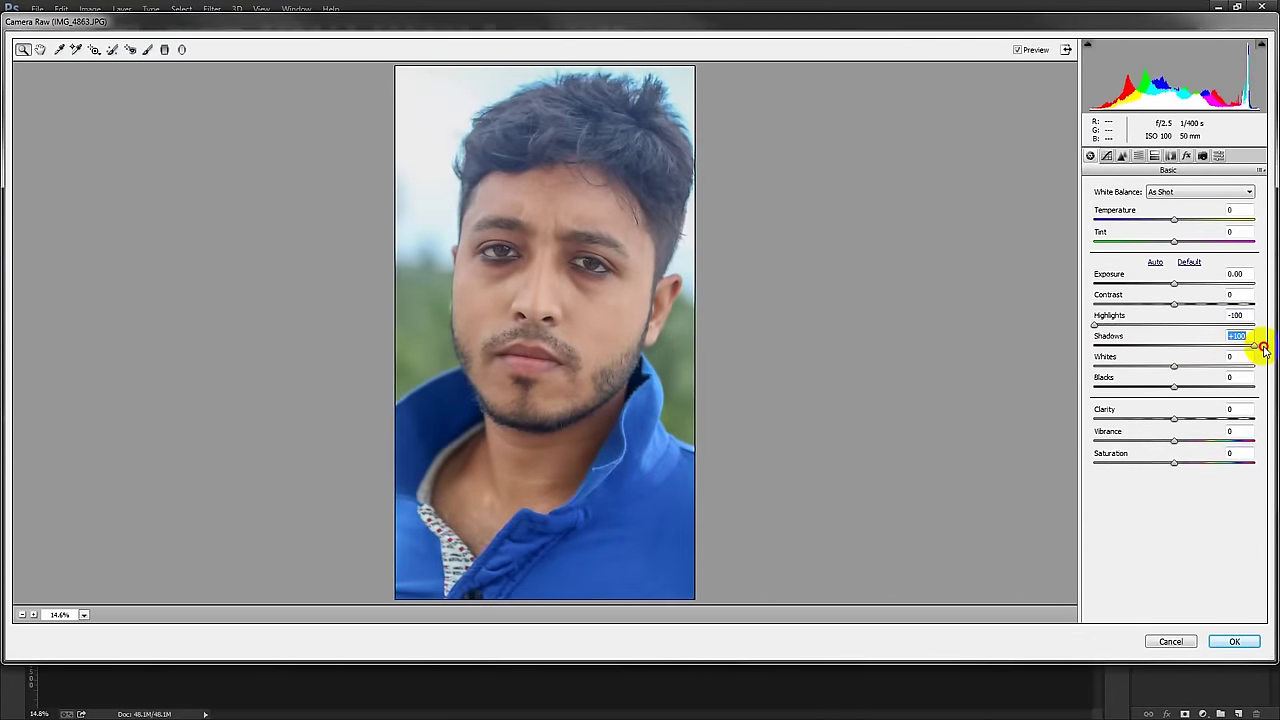
left_click(1232, 641)
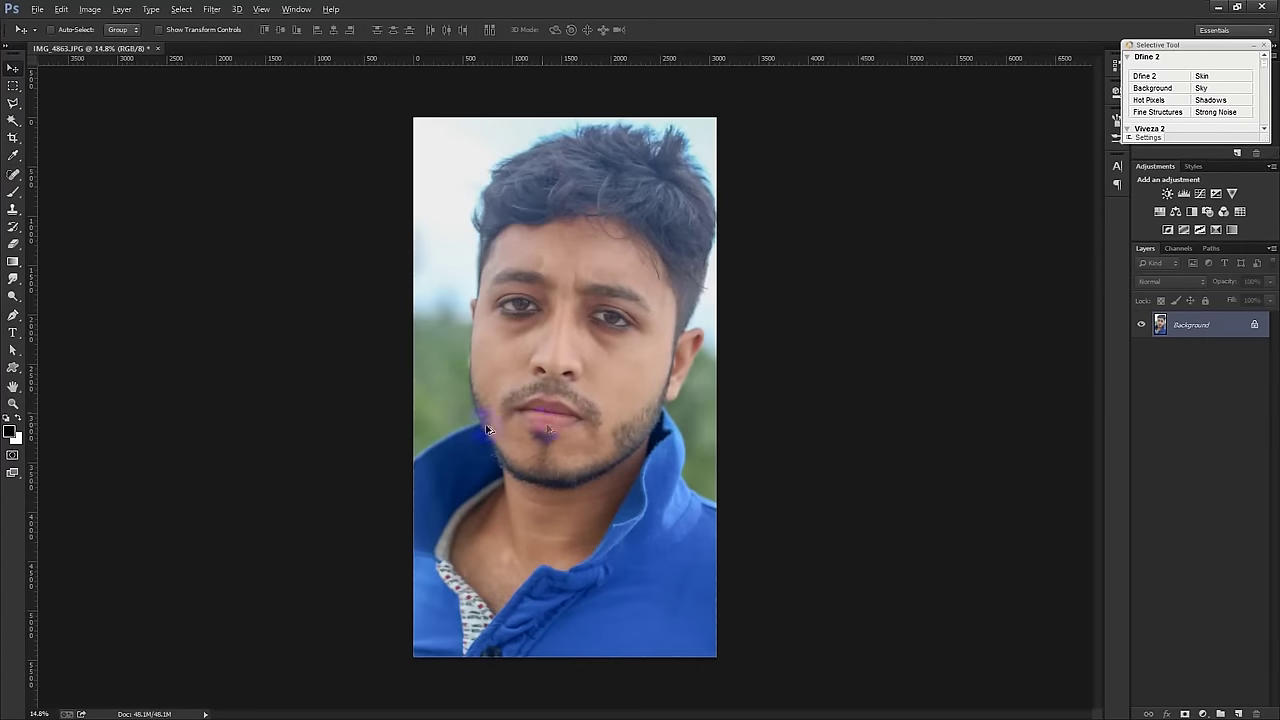
scroll(487, 430, "up", 5)
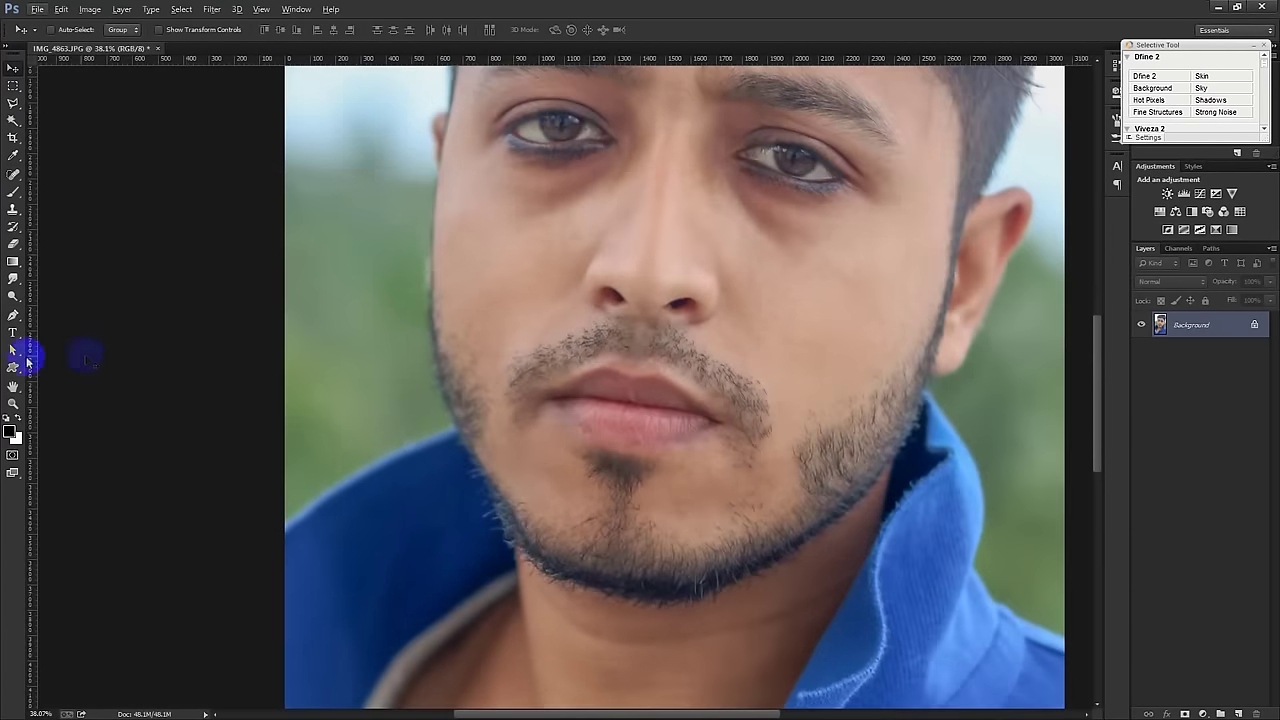
Step: Start a Pen-tool path at the photo's left edge and trace up along the hair
left_click(12, 314)
scroll(297, 522, "up", 2)
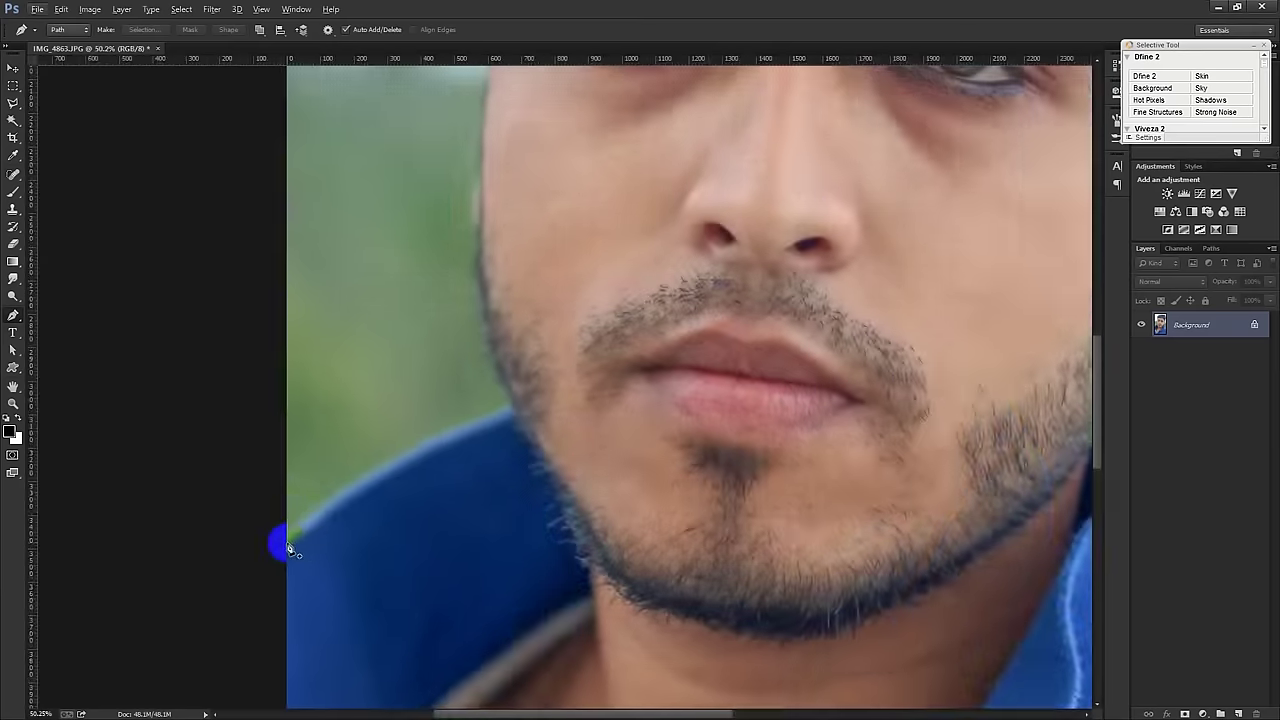
left_click(285, 545)
scroll(480, 189, "up", 2)
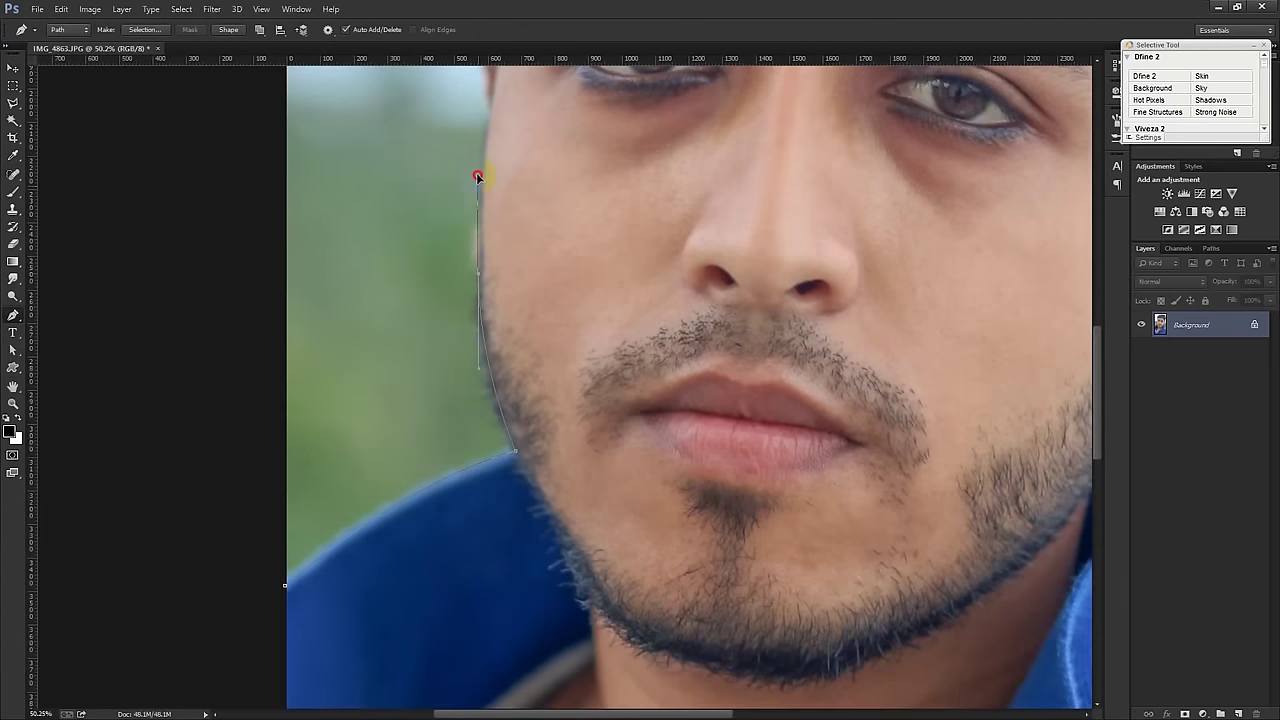
scroll(482, 250, "up", 1)
left_click_drag(481, 328, 489, 237)
scroll(493, 215, "up", 2)
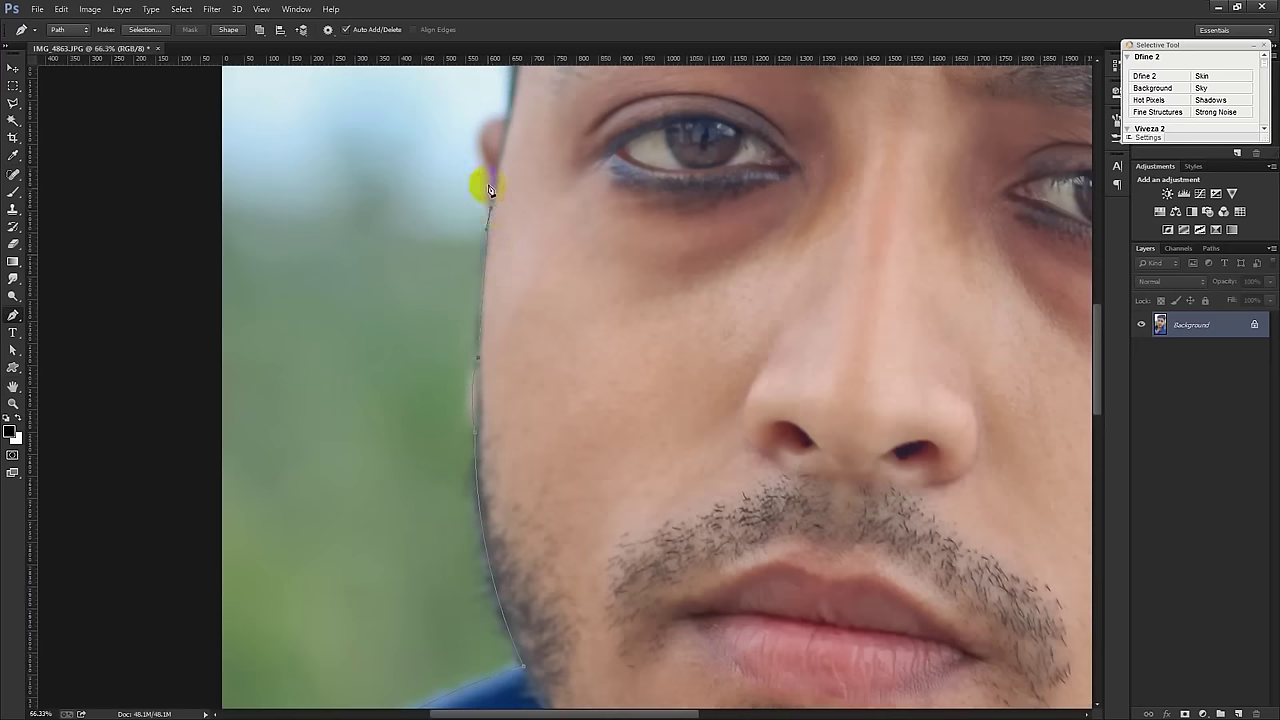
scroll(480, 300, "up", 5)
scroll(543, 420, "up", 3)
scroll(466, 300, "up", 1)
left_click_drag(466, 307, 501, 349)
left_click(563, 123)
scroll(857, 134, "right", 5)
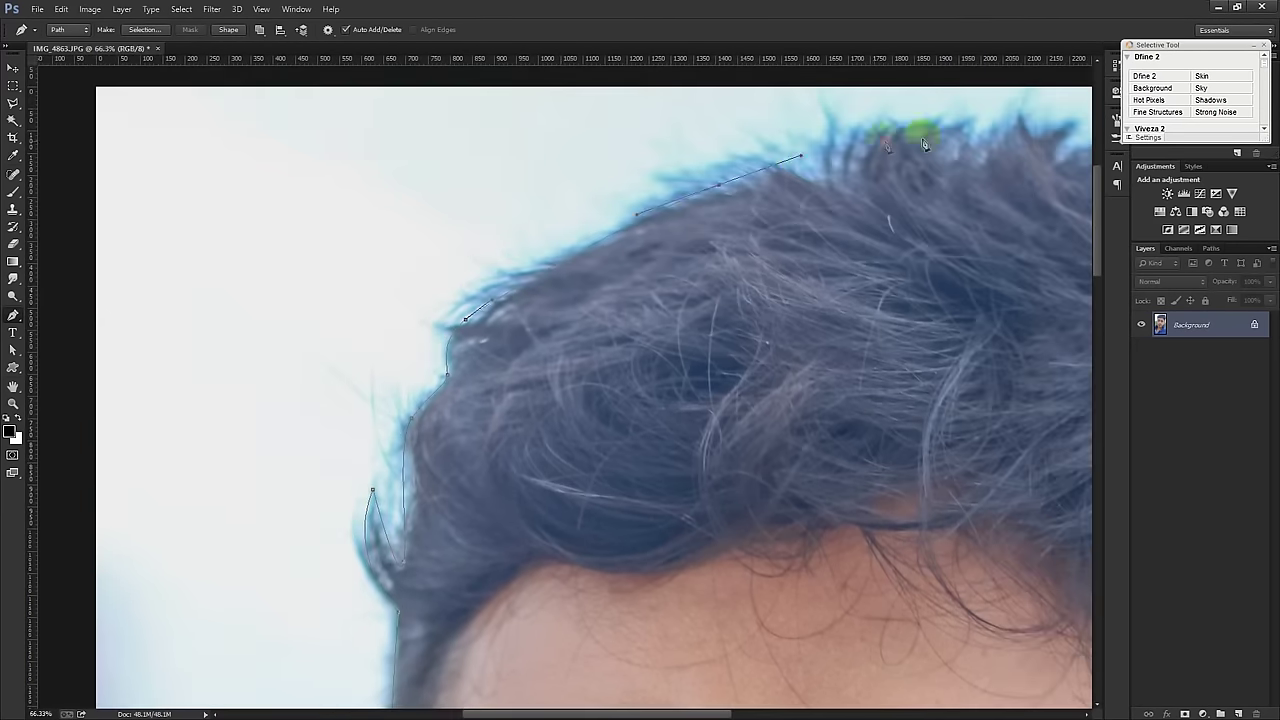
scroll(843, 163, "up", 3)
Step: Continue the path over the hair top and down the right side, closing it below the shoulders
left_click_drag(1007, 414, 1030, 583)
scroll(940, 545, "down", 5)
scroll(851, 509, "right", 2)
scroll(760, 300, "down", 3)
scroll(750, 297, "down", 2)
left_click_drag(766, 297, 797, 303)
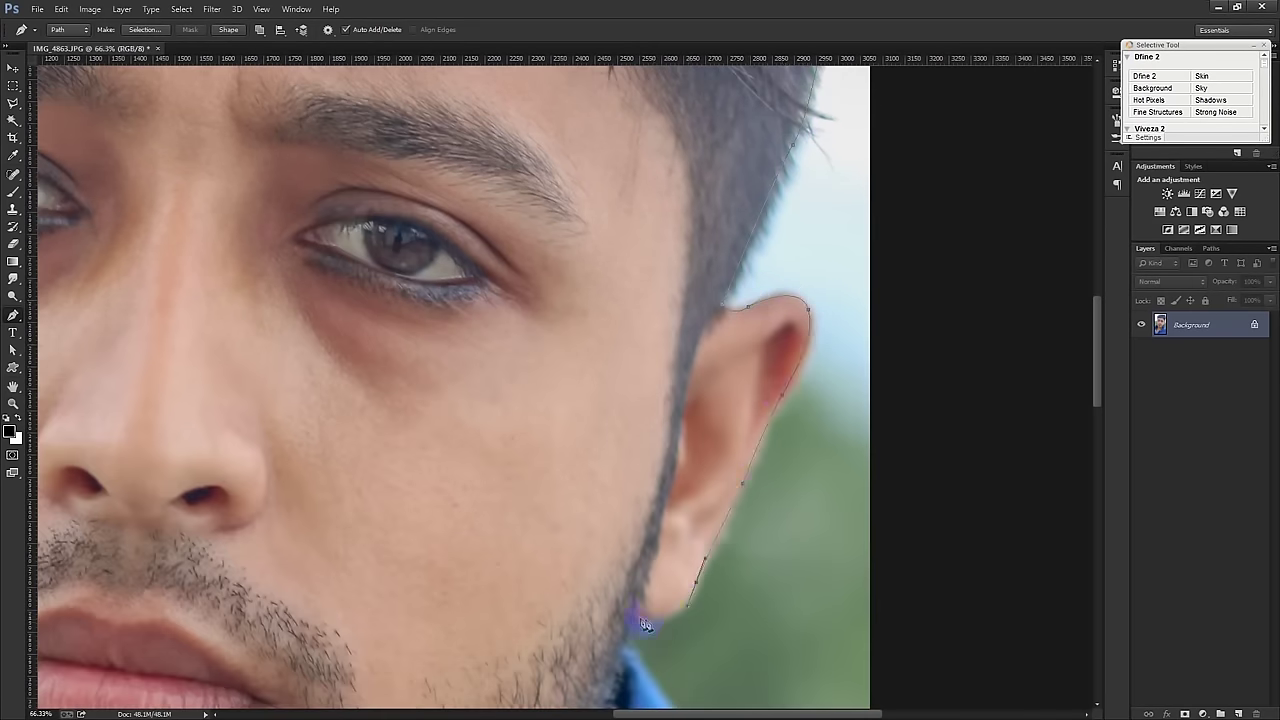
scroll(660, 600, "down", 4)
scroll(748, 549, "down", 3)
left_click_drag(757, 377, 758, 430)
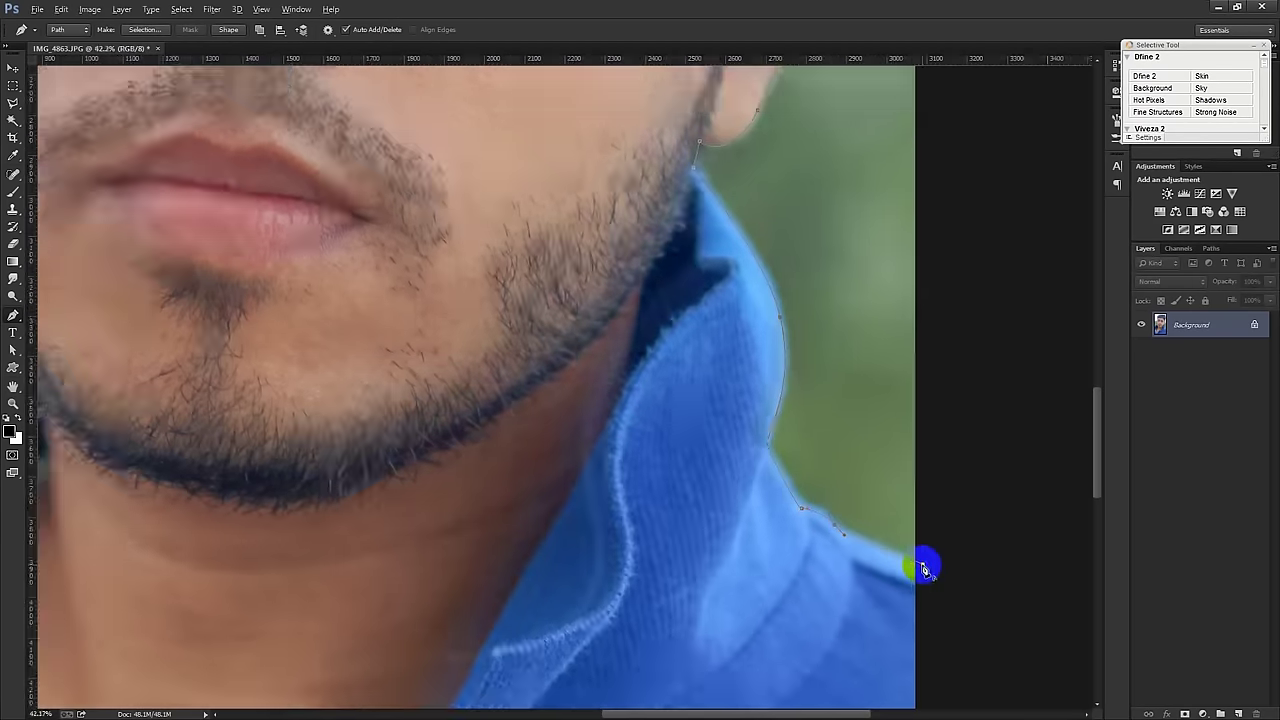
key("ctrl+0")
left_click(740, 663)
left_click(393, 651)
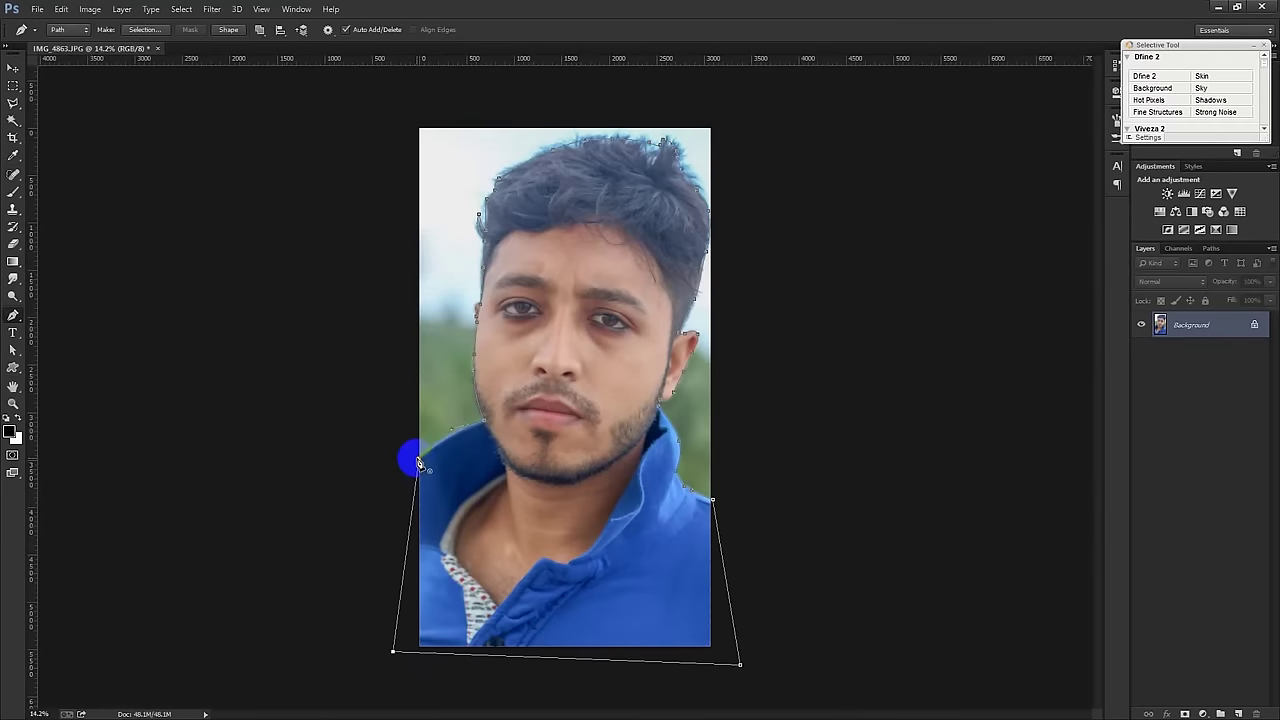
left_click(414, 449)
Step: Turn the closed path into a selection and mask out the background on Layer 0
key("ctrl+Return")
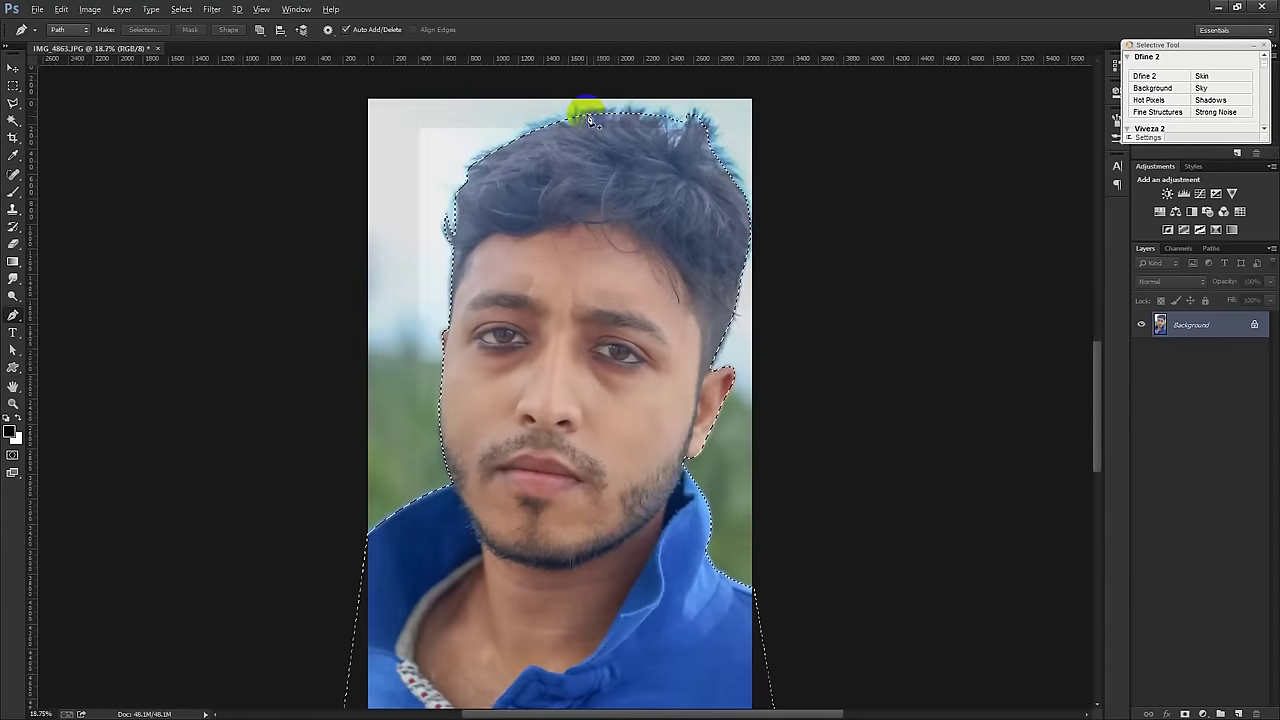
scroll(656, 348, "up", 5)
scroll(656, 348, "down", 1)
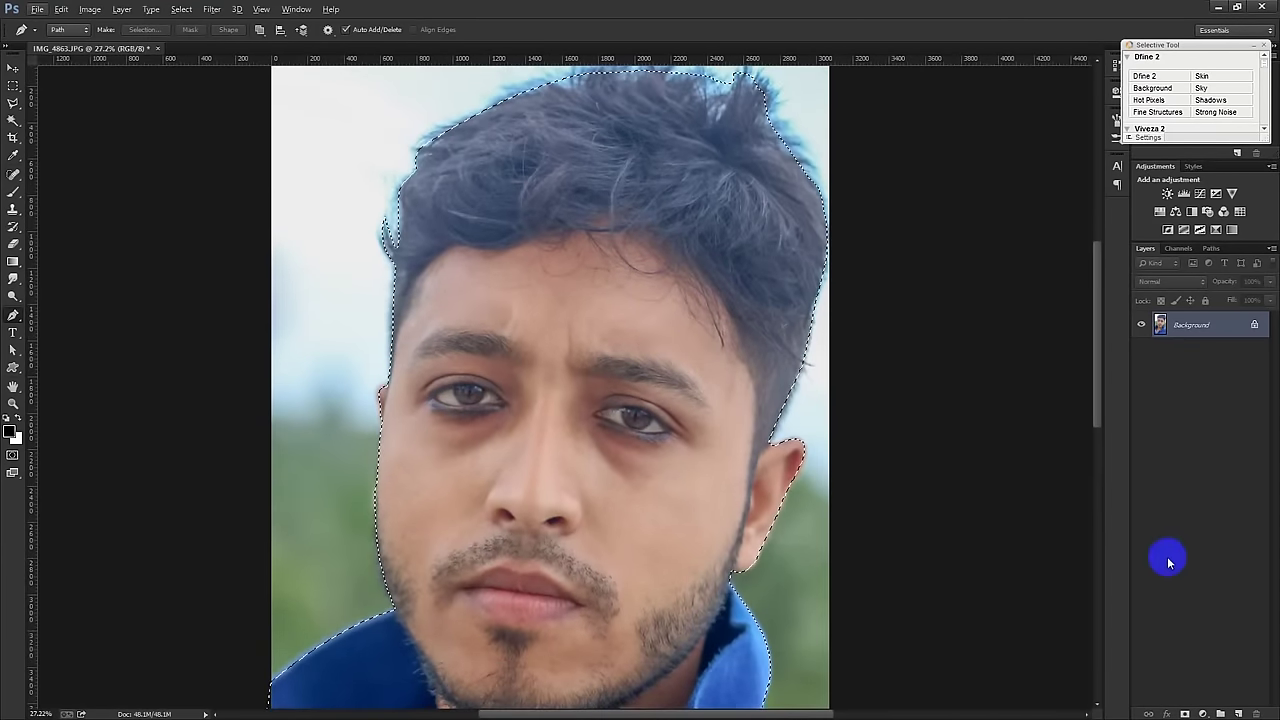
left_click(1186, 712)
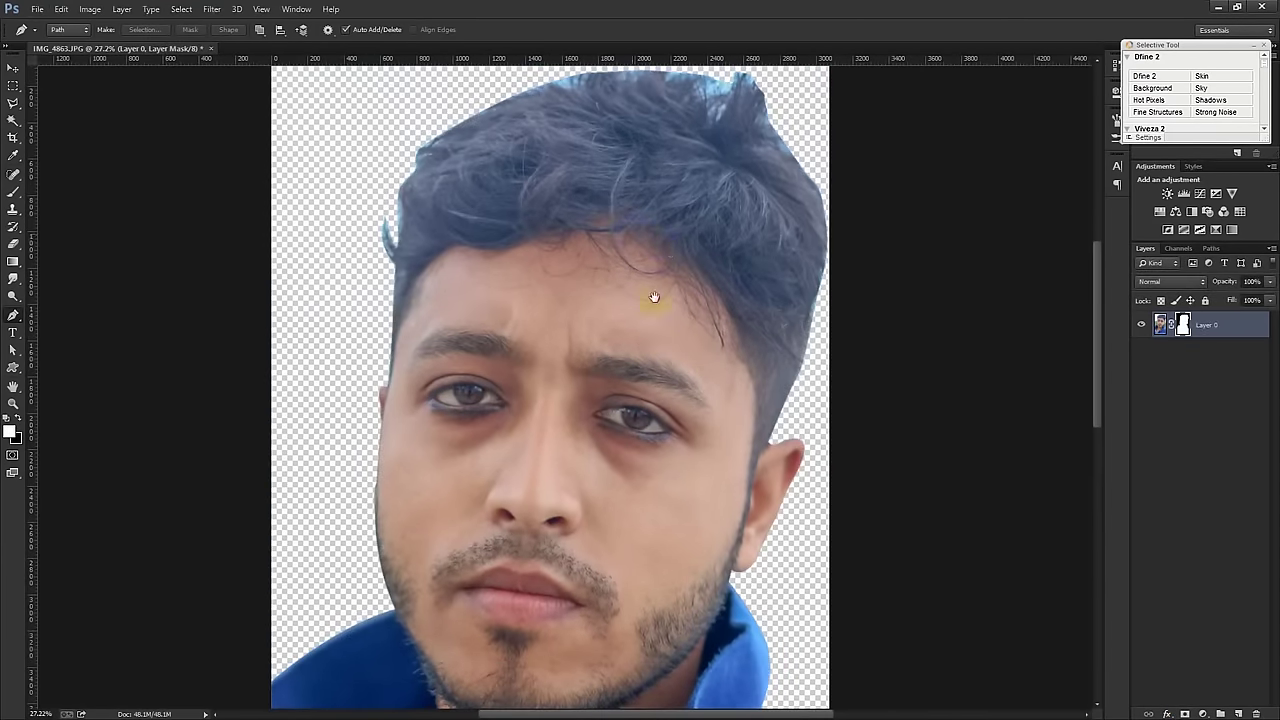
left_click_drag(654, 297, 678, 381)
right_click(1182, 328)
Step: In Refine Mask, use a size-74 brush to refine the hair edge near the ear and top
left_click(1135, 450)
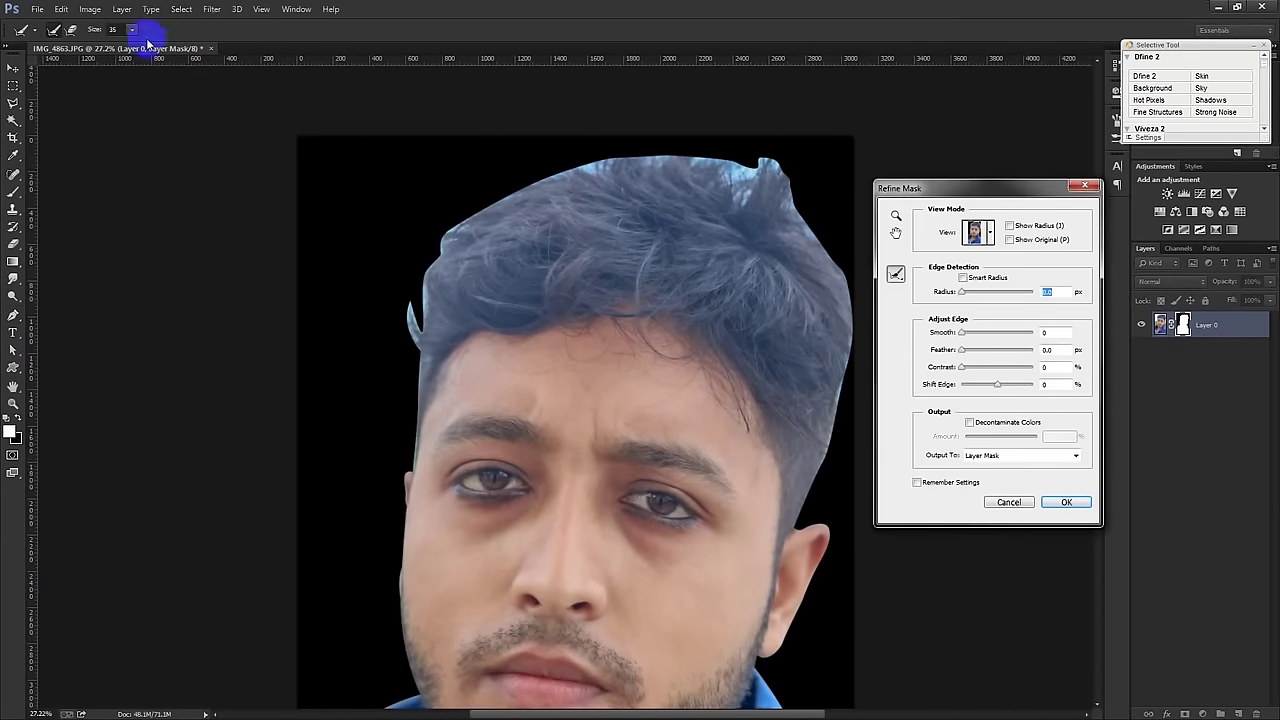
left_click(157, 50)
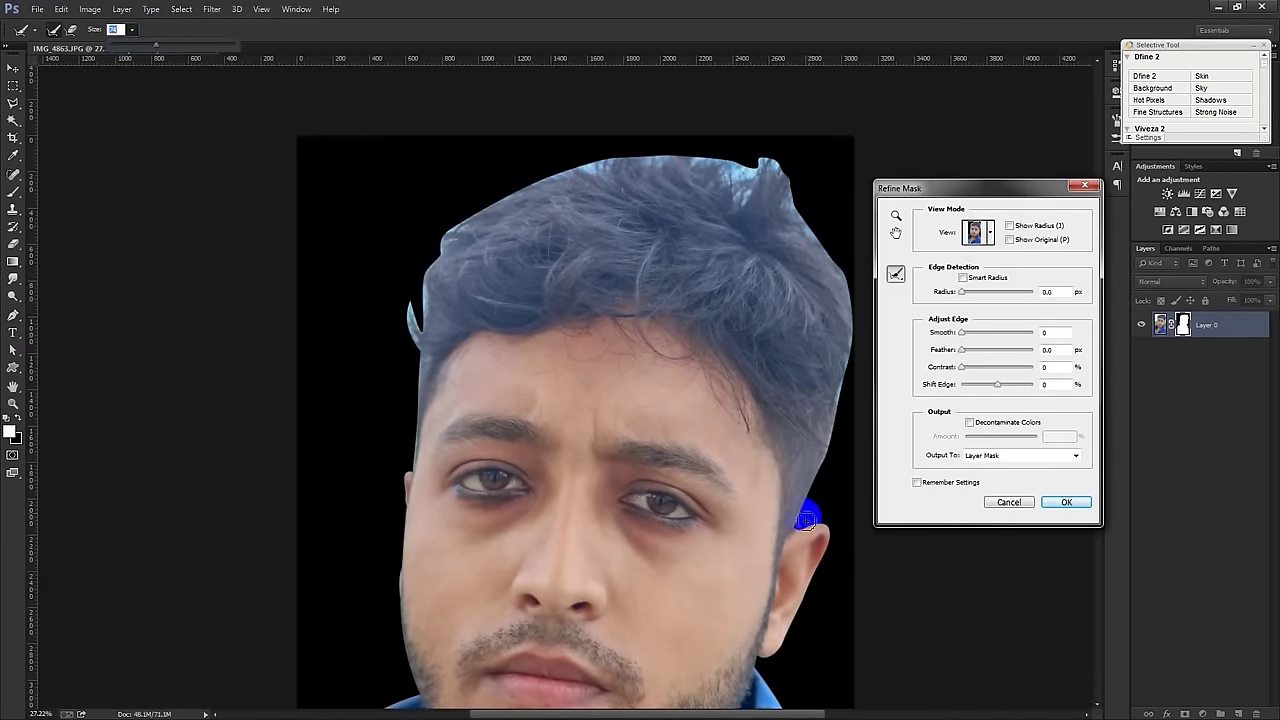
left_click(800, 527)
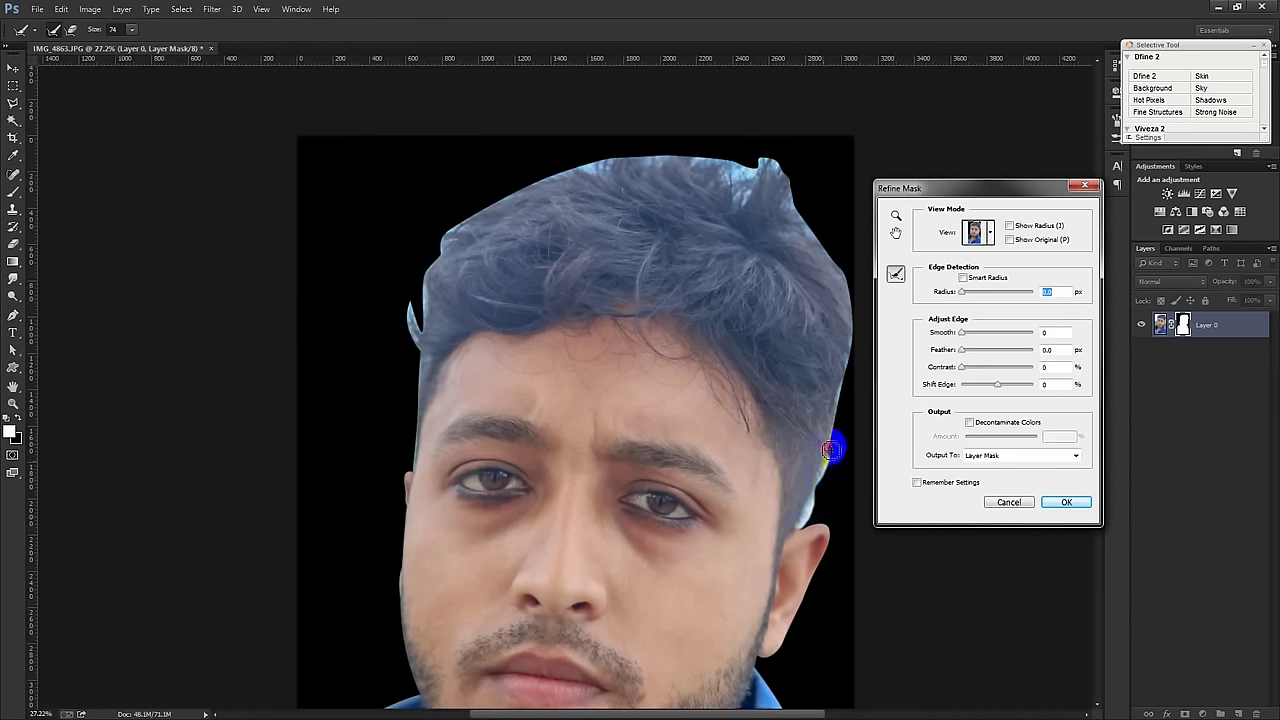
mouse_move(818, 493)
left_mouse_down()
mouse_move(858, 330)
mouse_move(835, 244)
left_mouse_up()
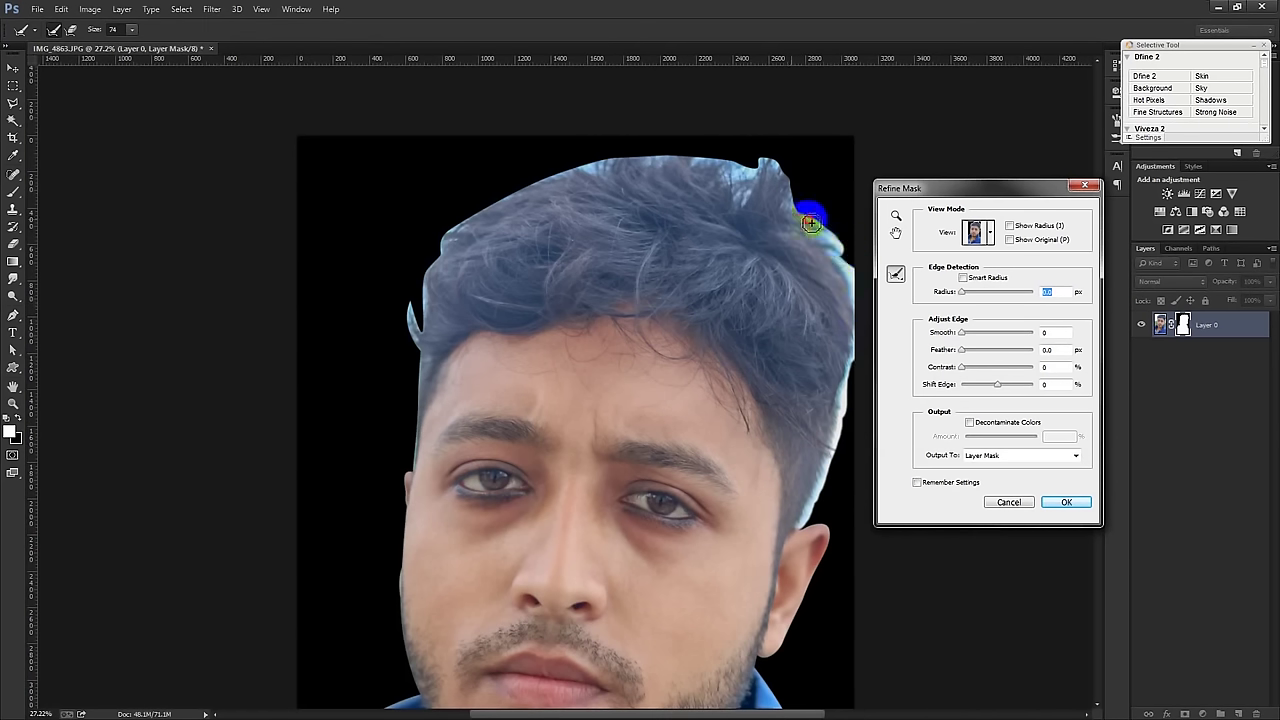
left_click_drag(794, 183, 778, 162)
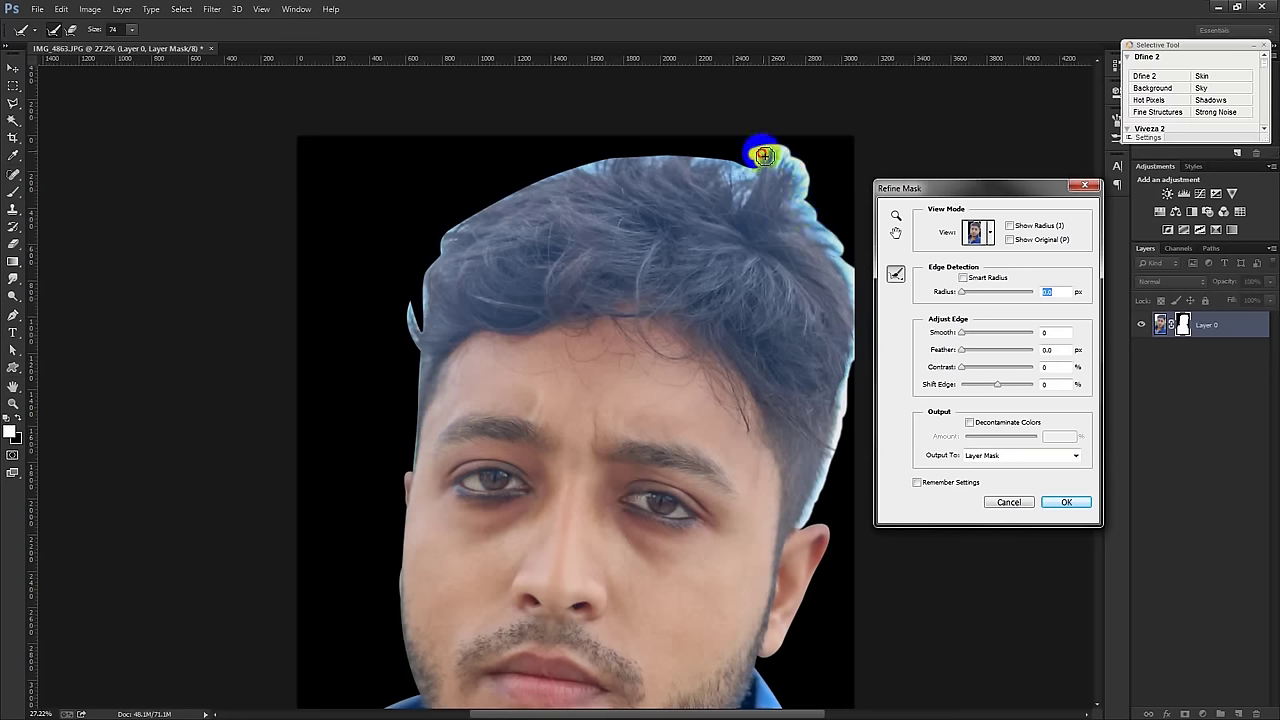
mouse_move(749, 206)
left_mouse_down()
mouse_move(706, 150)
mouse_move(745, 157)
mouse_move(694, 188)
left_mouse_up()
Step: Enlarge the refine brush and refine the left hair edge, lower face and jaw
left_click(130, 33)
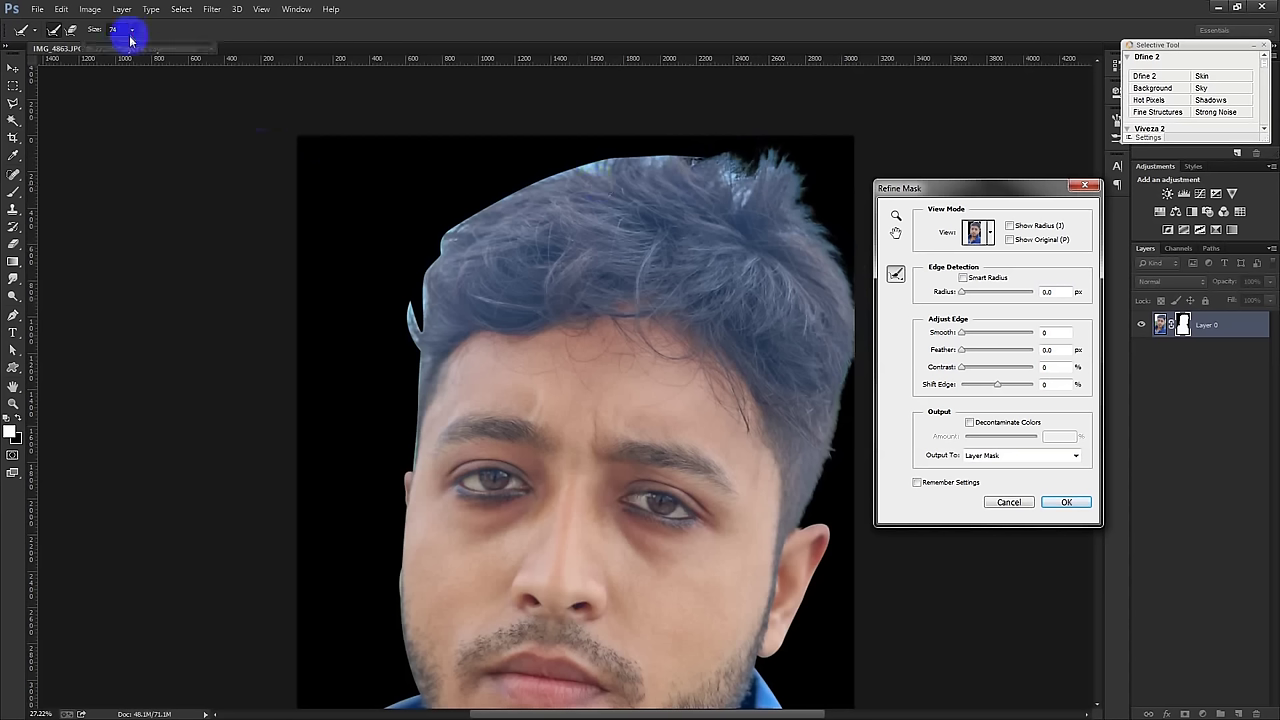
left_click_drag(155, 54, 158, 52)
left_click_drag(404, 458, 406, 306)
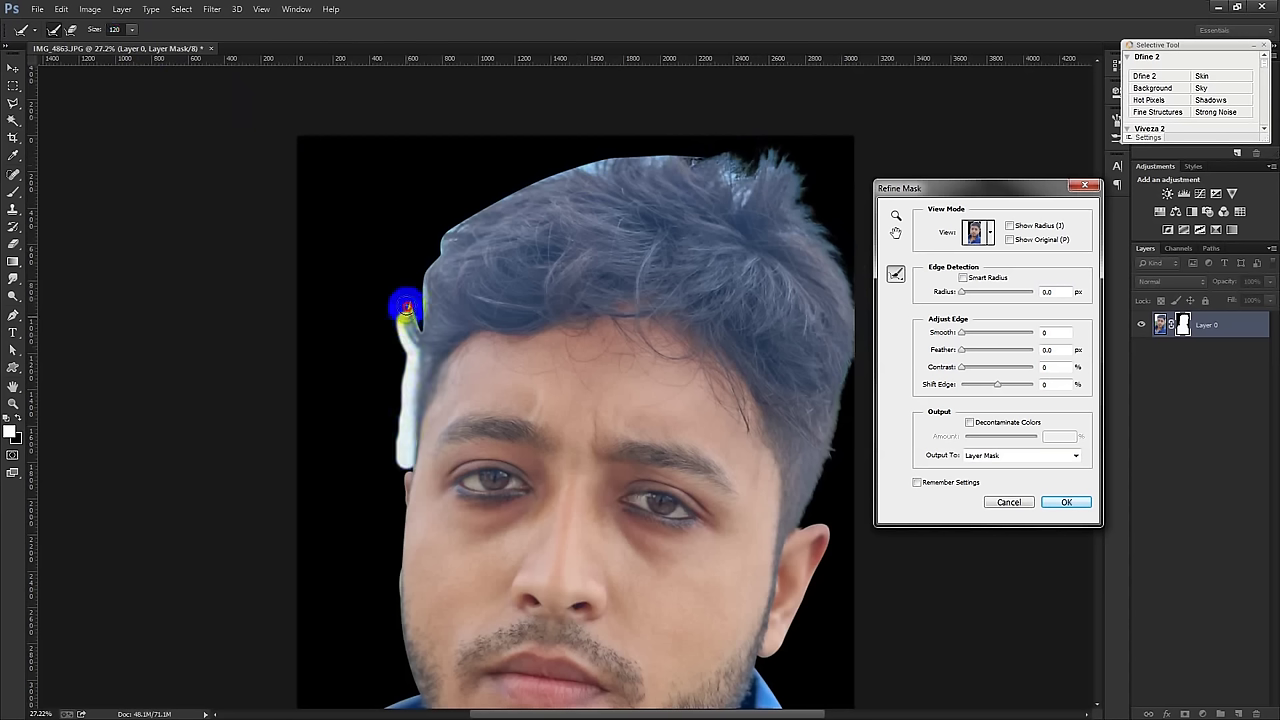
mouse_move(418, 331)
left_mouse_down()
mouse_move(427, 268)
mouse_move(453, 229)
mouse_move(434, 234)
mouse_move(573, 172)
mouse_move(537, 157)
mouse_move(680, 143)
mouse_move(633, 147)
mouse_move(692, 150)
mouse_move(729, 187)
mouse_move(777, 165)
left_mouse_up()
scroll(429, 506, "down", 2)
scroll(652, 576, "down", 1)
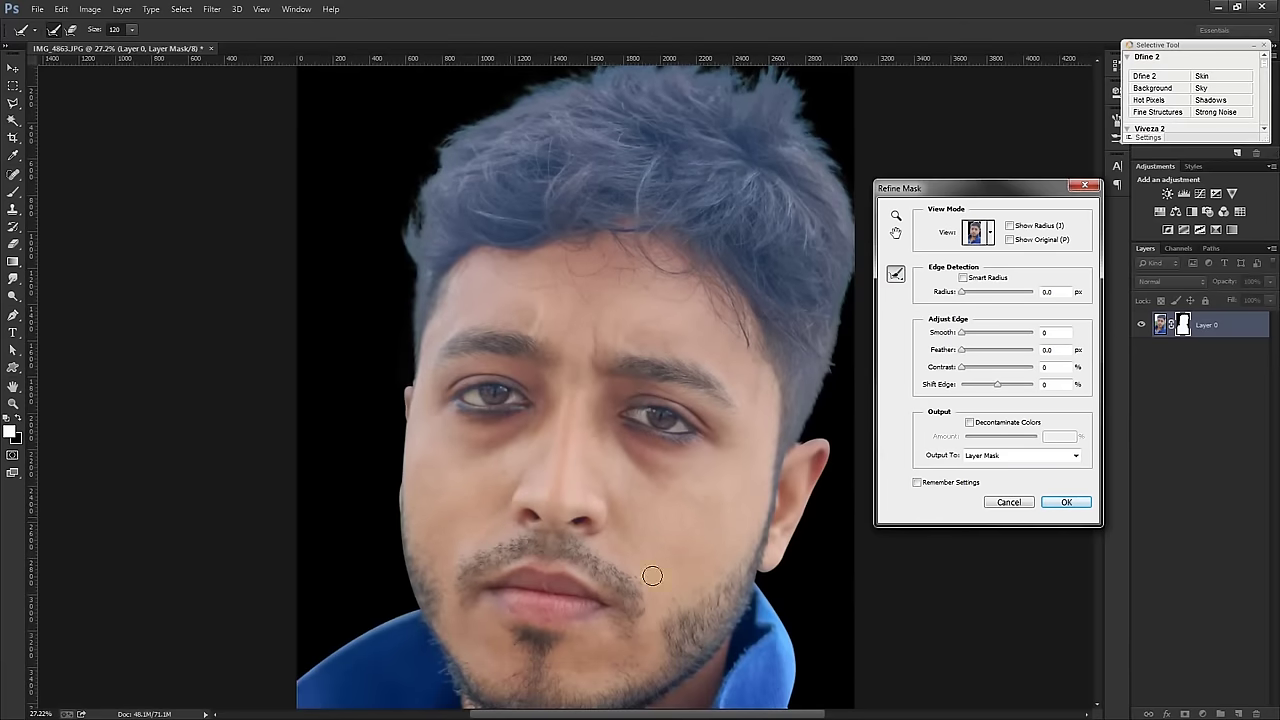
left_click_drag(755, 580, 784, 618)
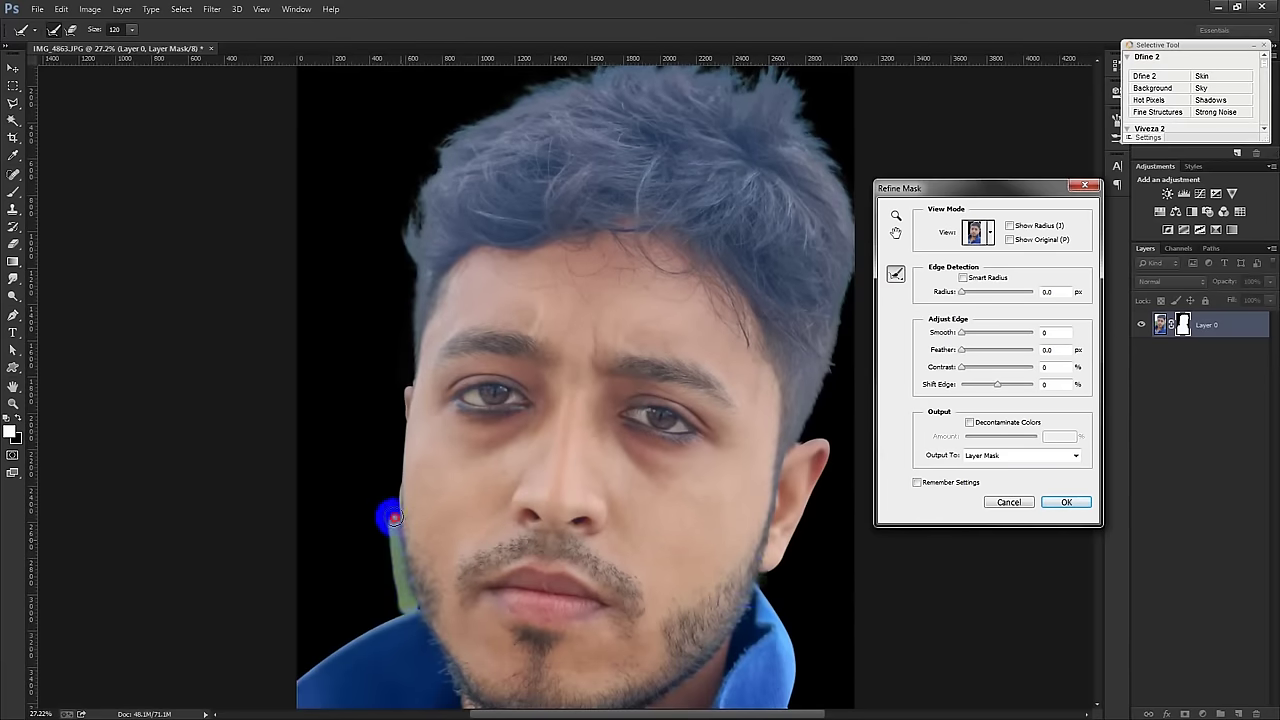
left_click_drag(418, 610, 419, 612)
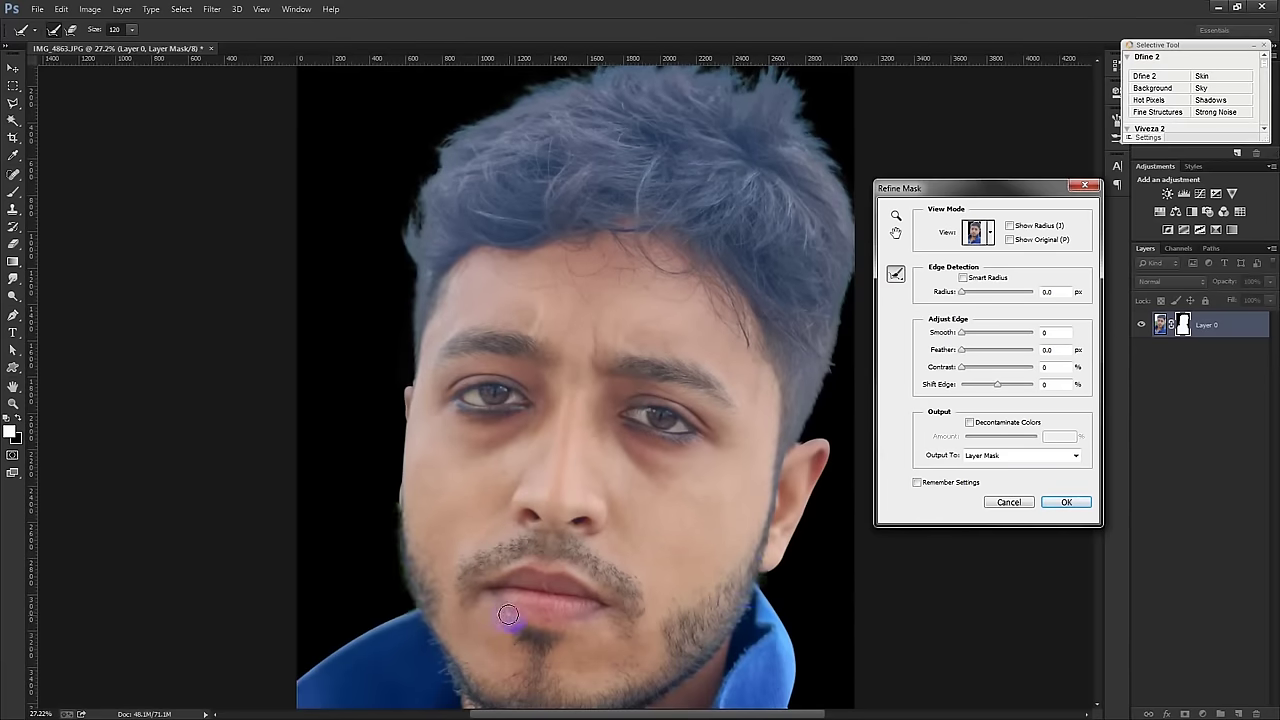
Step: Accept the refined mask and zoom out to view the whole portrait
left_click(1066, 502)
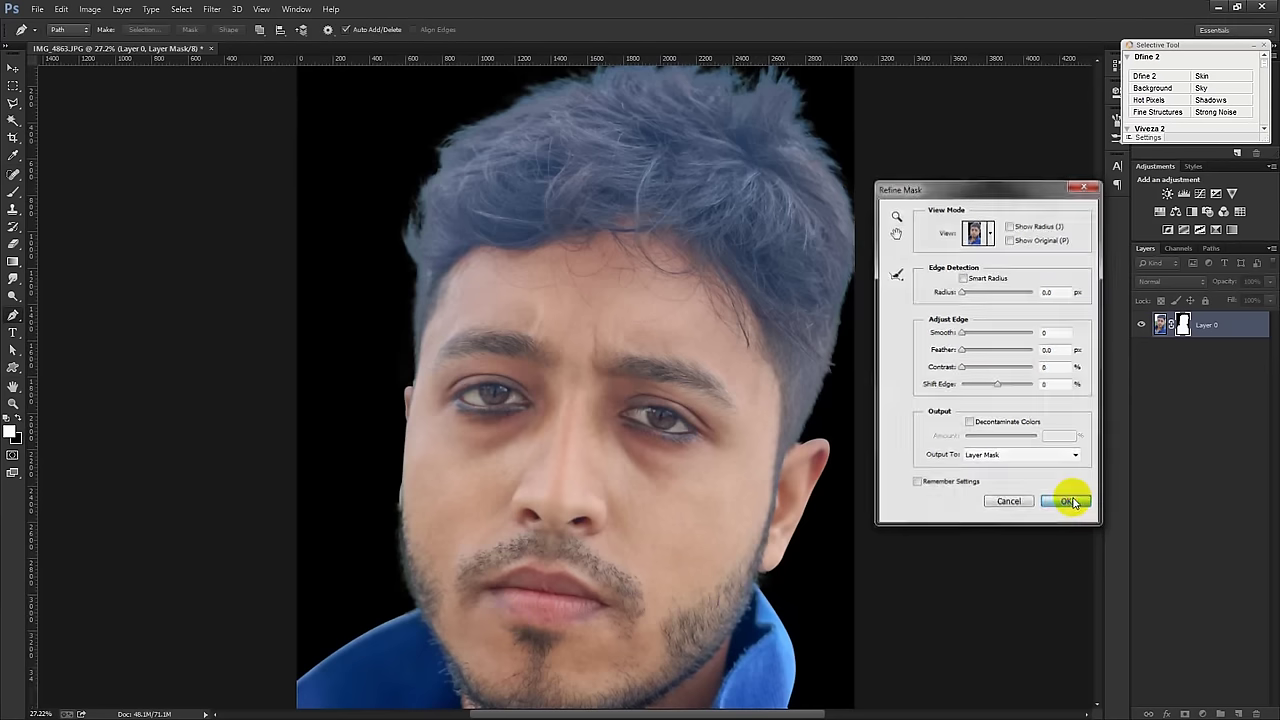
key("p")
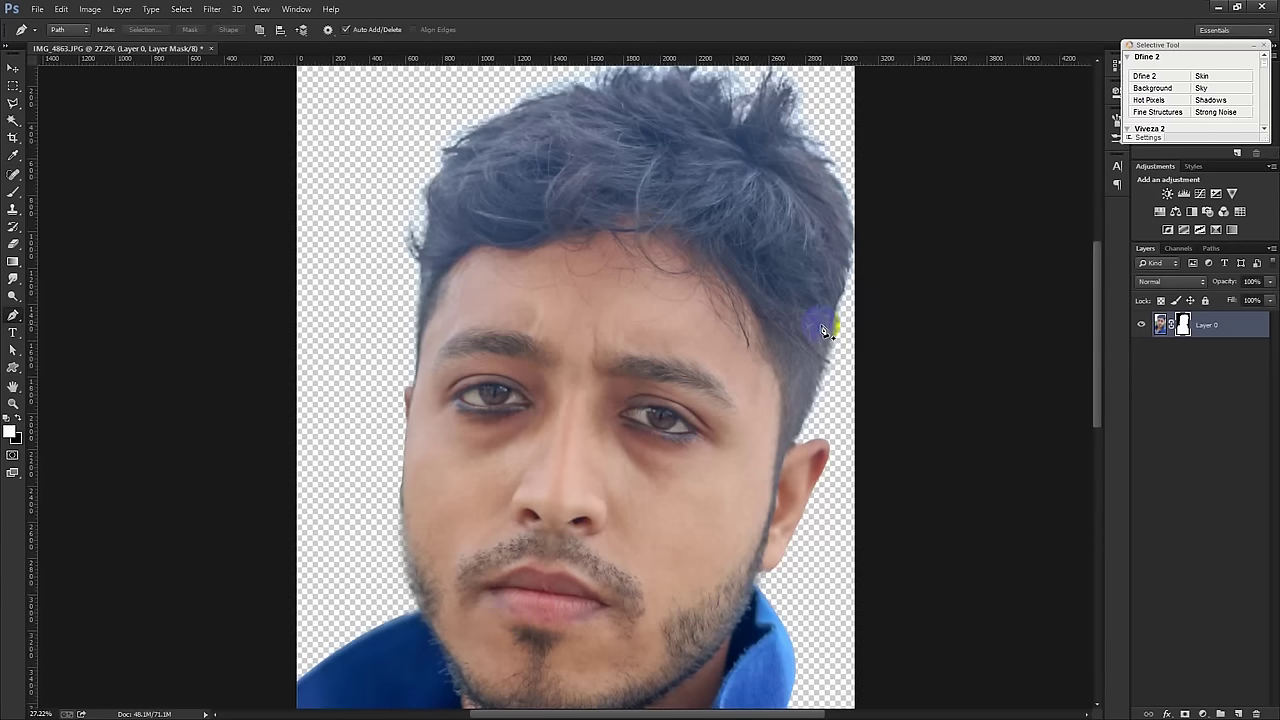
mouse_move(800, 326)
left_mouse_down()
mouse_move(774, 346)
mouse_move(657, 337)
left_mouse_up()
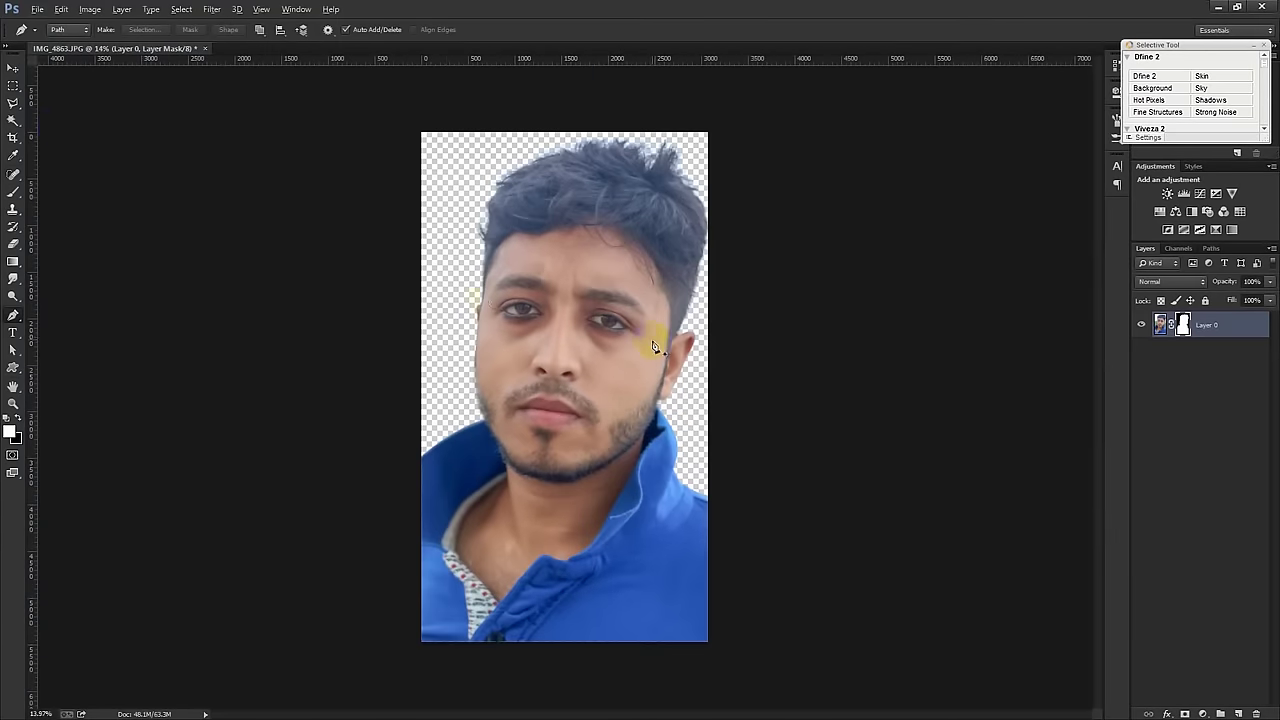
left_click(12, 68)
left_click(88, 9)
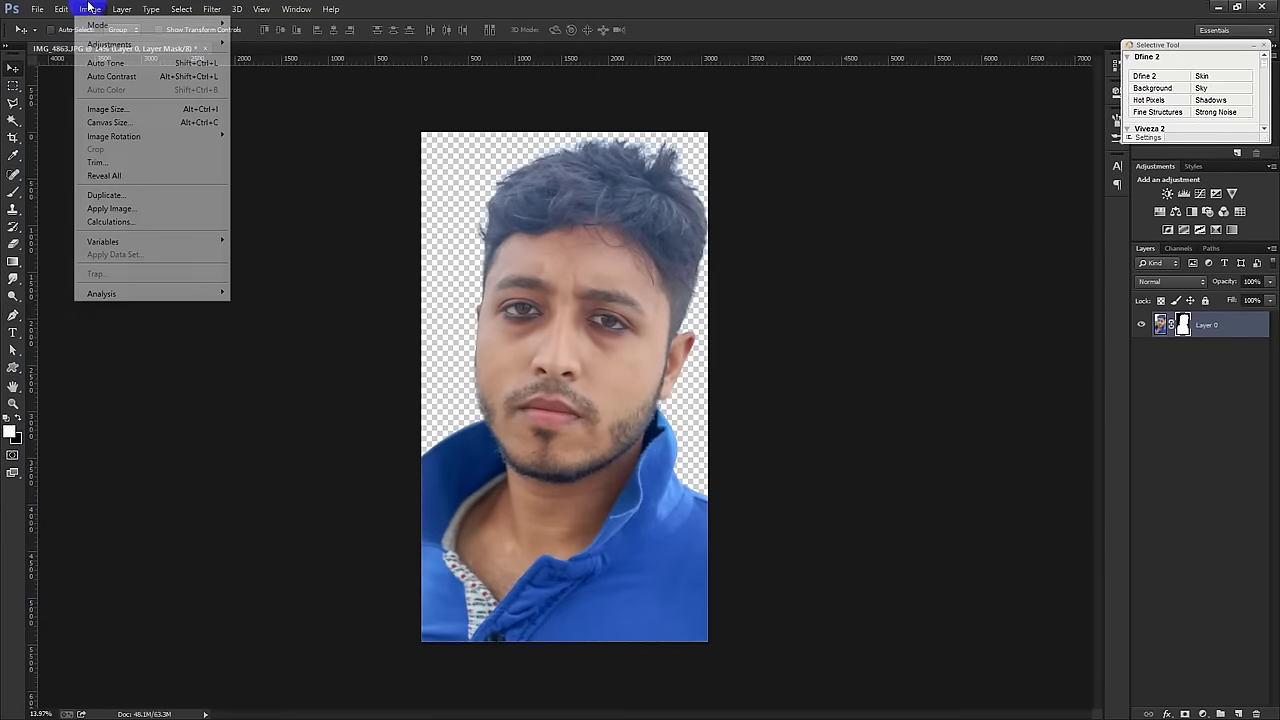
Step: Save the cutout as IMG_4863.psd
left_click(296, 163)
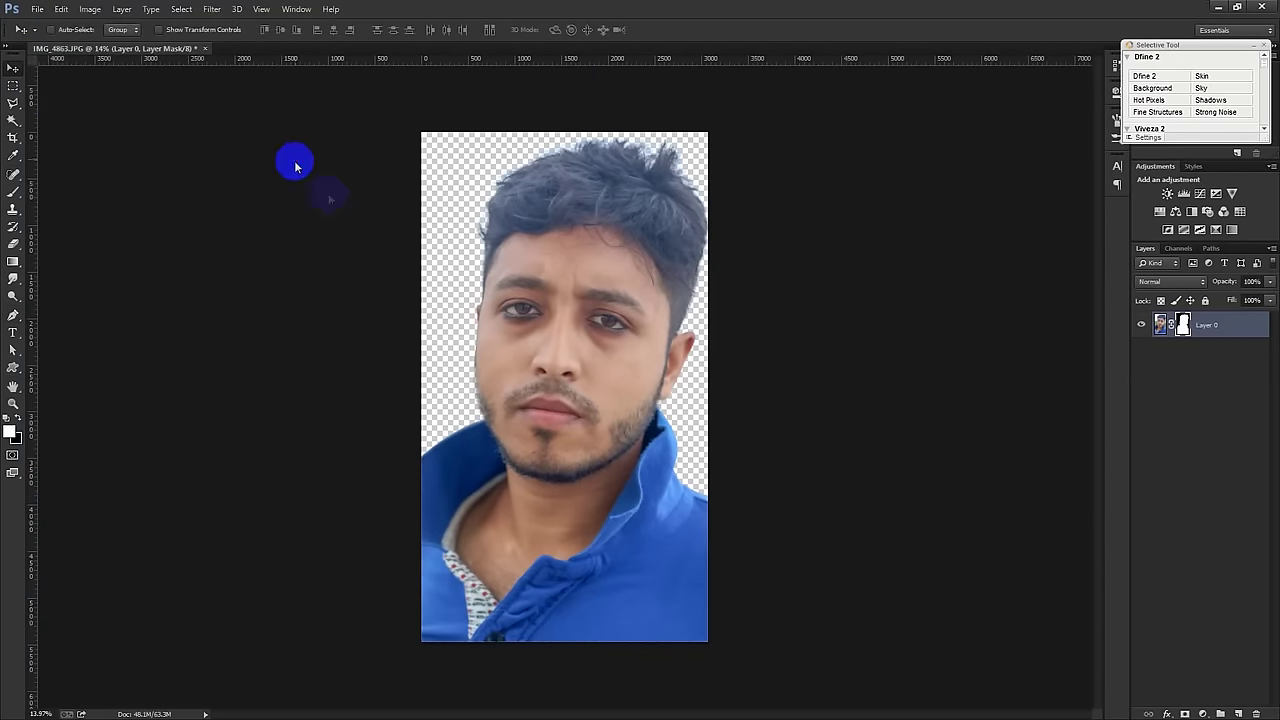
key("ctrl+shift+s")
left_click(1143, 663)
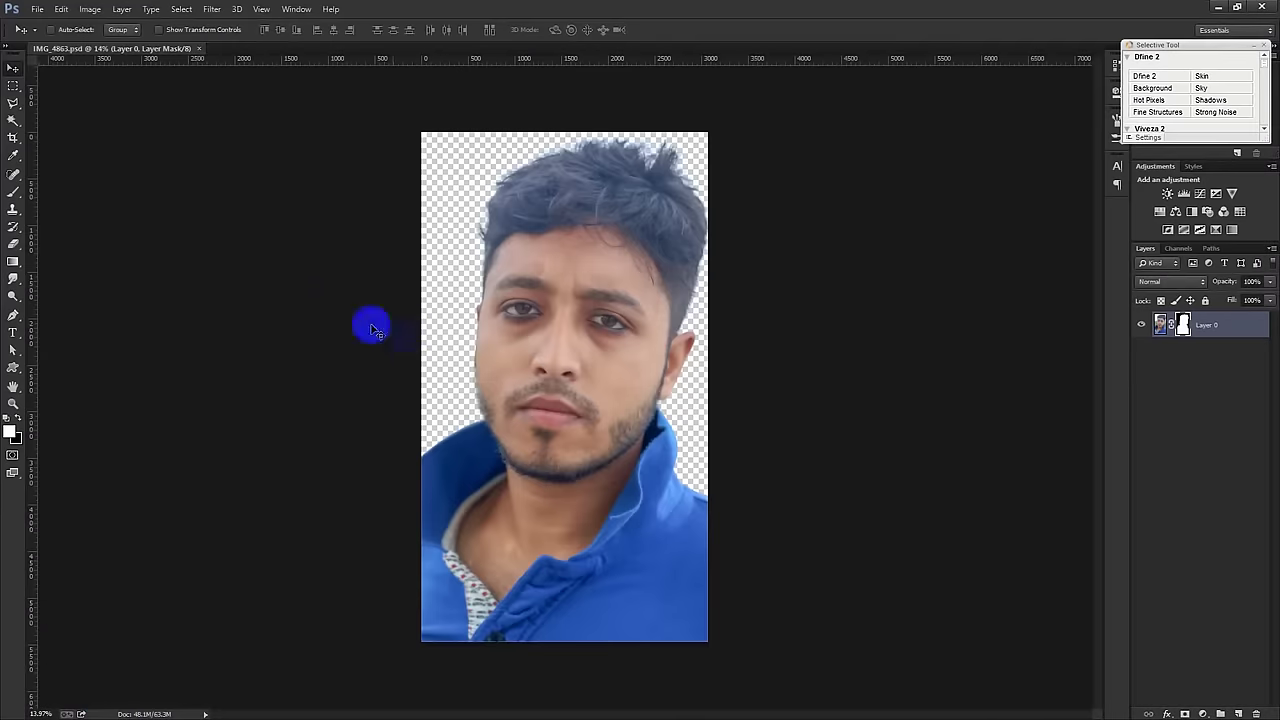
Step: Resize the image to 1404 × 2500 pixels and fit it in the window
left_click(85, 12)
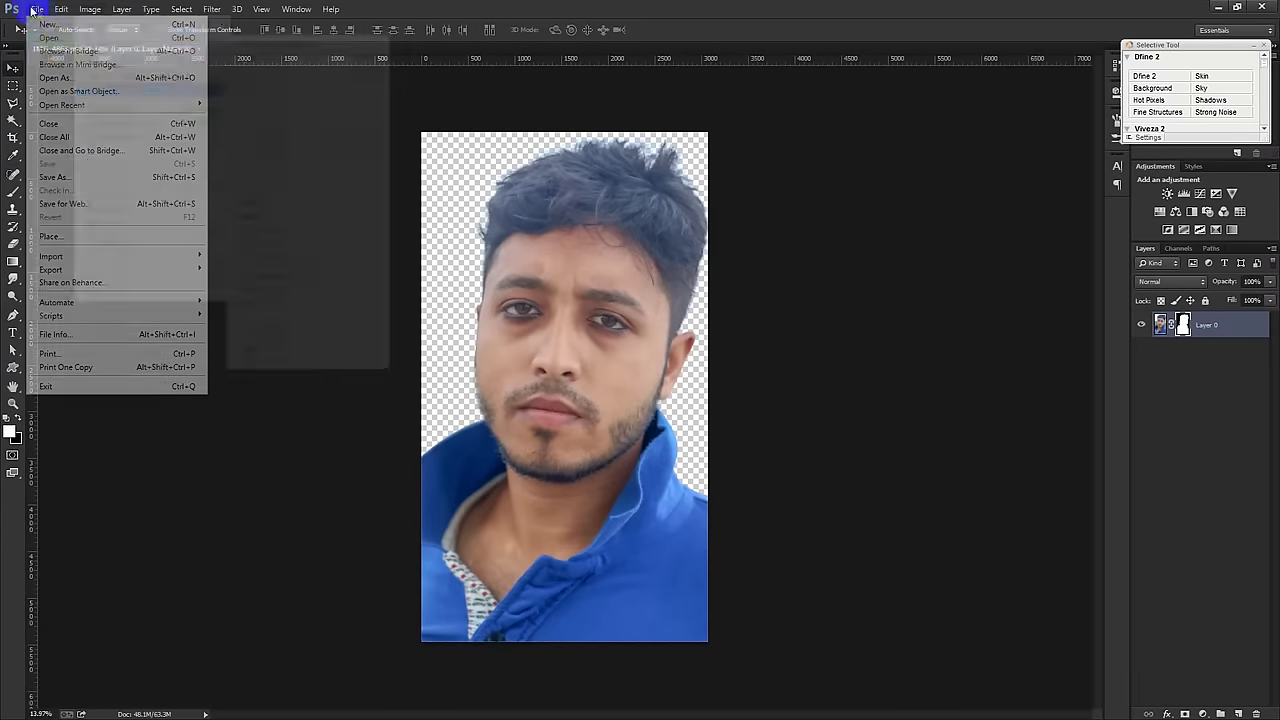
left_click(453, 203)
left_click(90, 9)
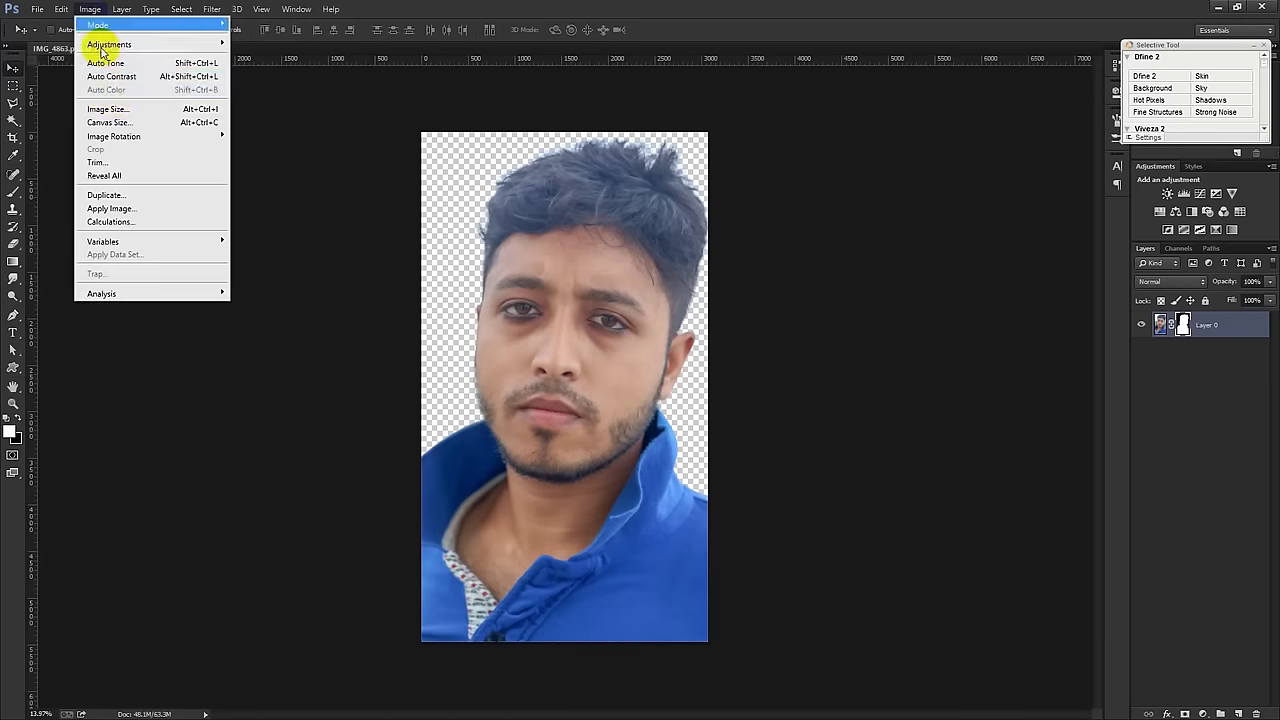
left_click(112, 97)
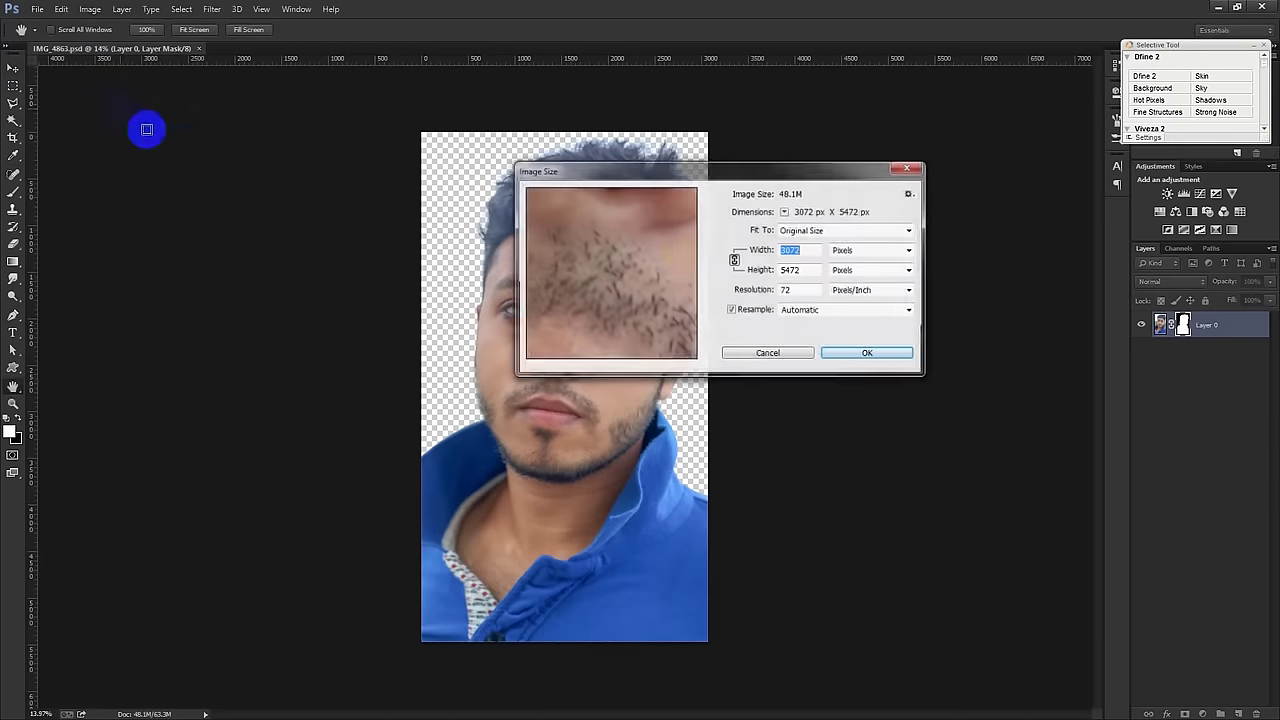
left_click(806, 272)
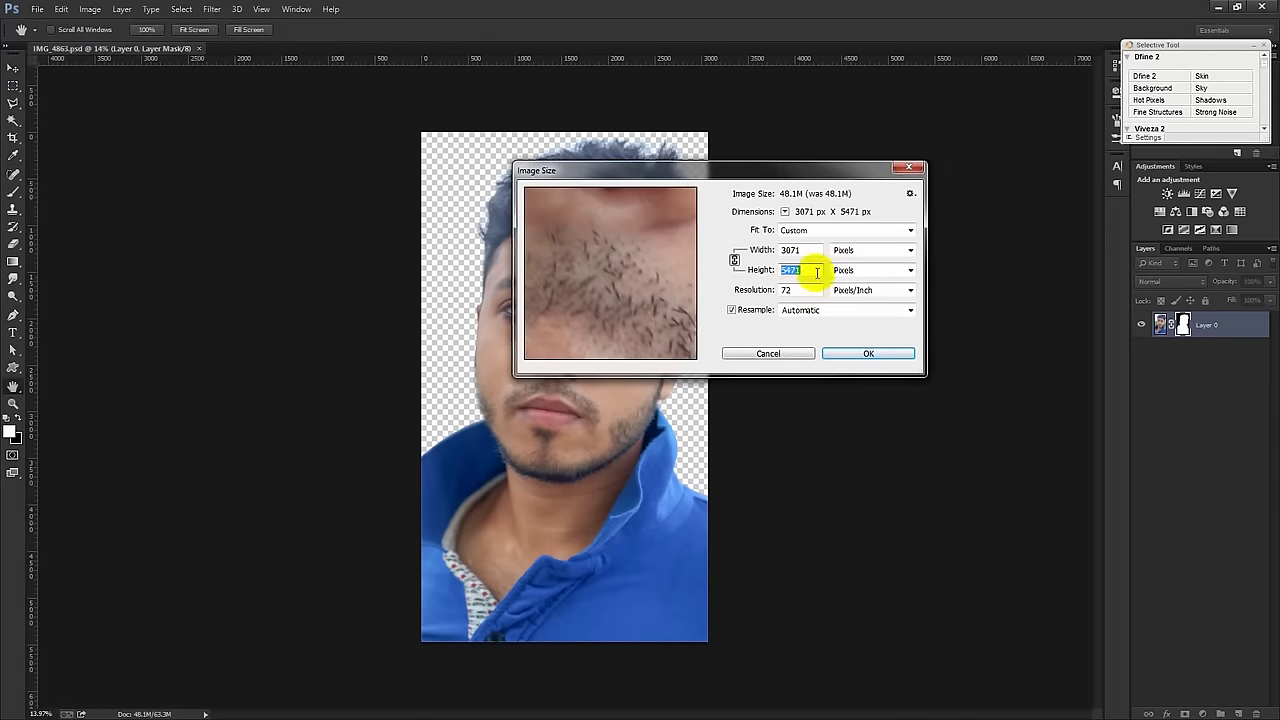
type("2500")
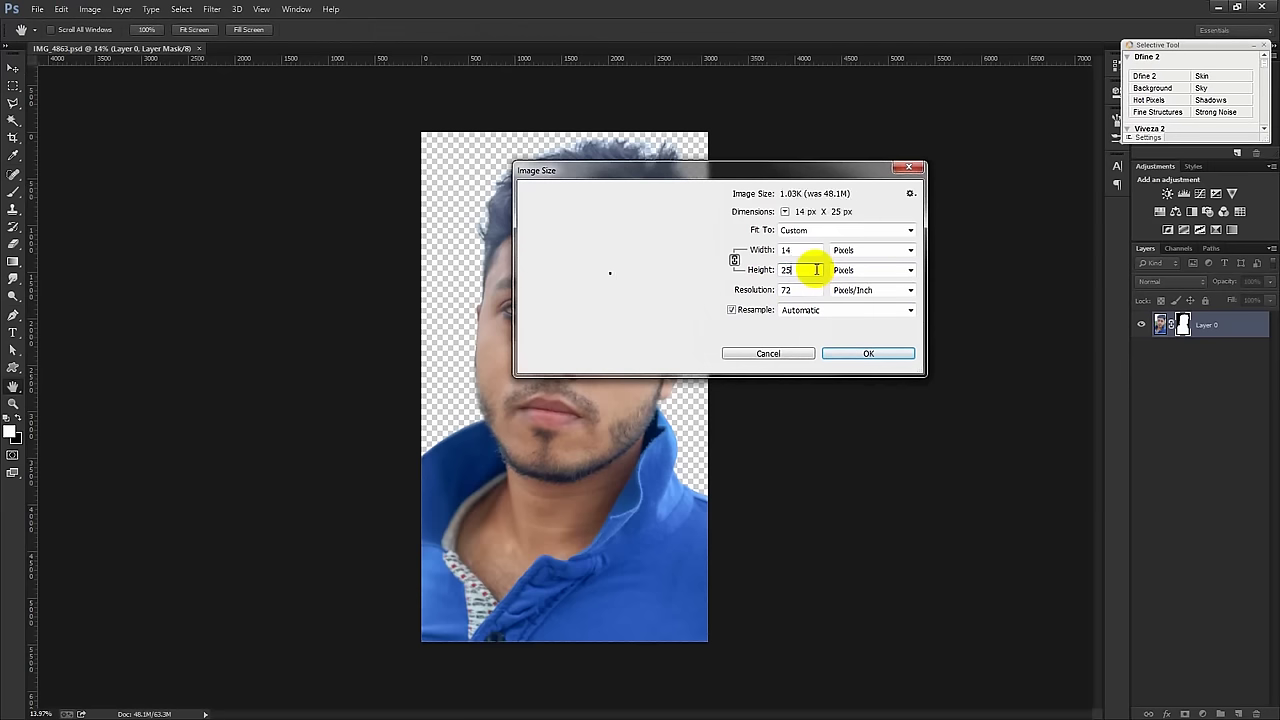
left_click(862, 355)
key("ctrl+0")
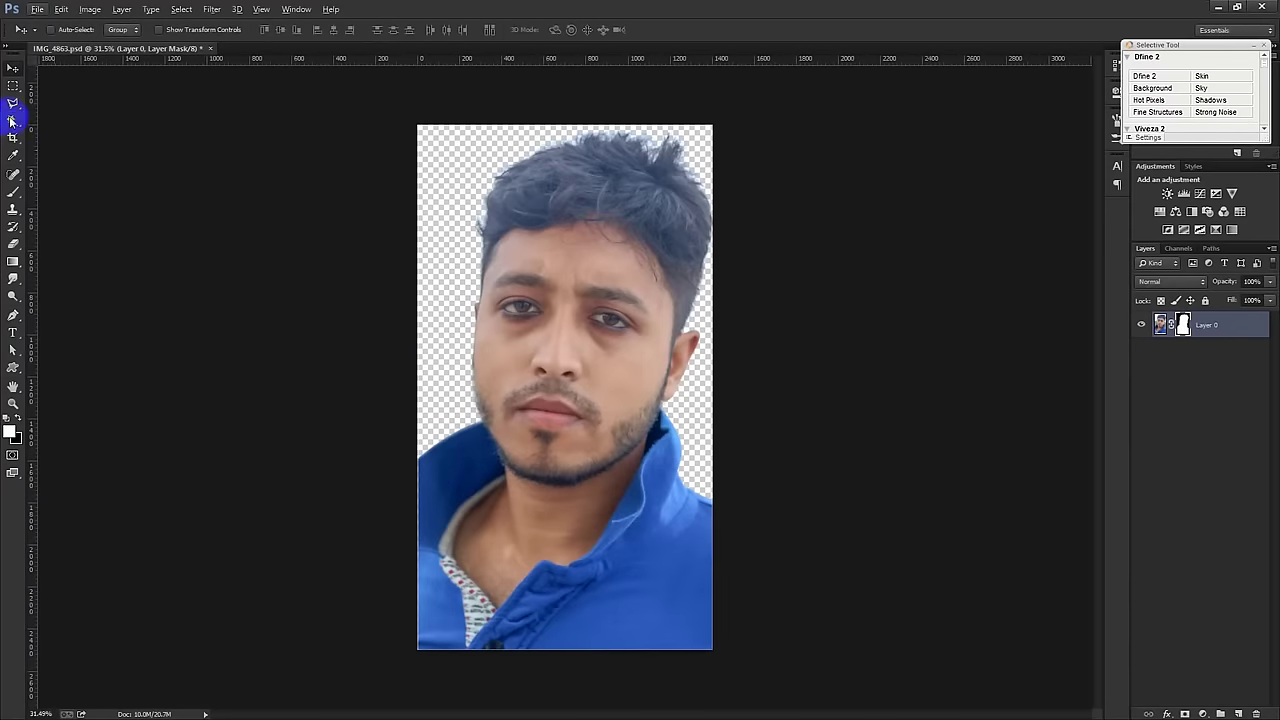
Step: Widen the canvas on both sides with the Crop tool
left_click(14, 140)
left_click_drag(712, 386, 750, 380)
left_click(671, 31)
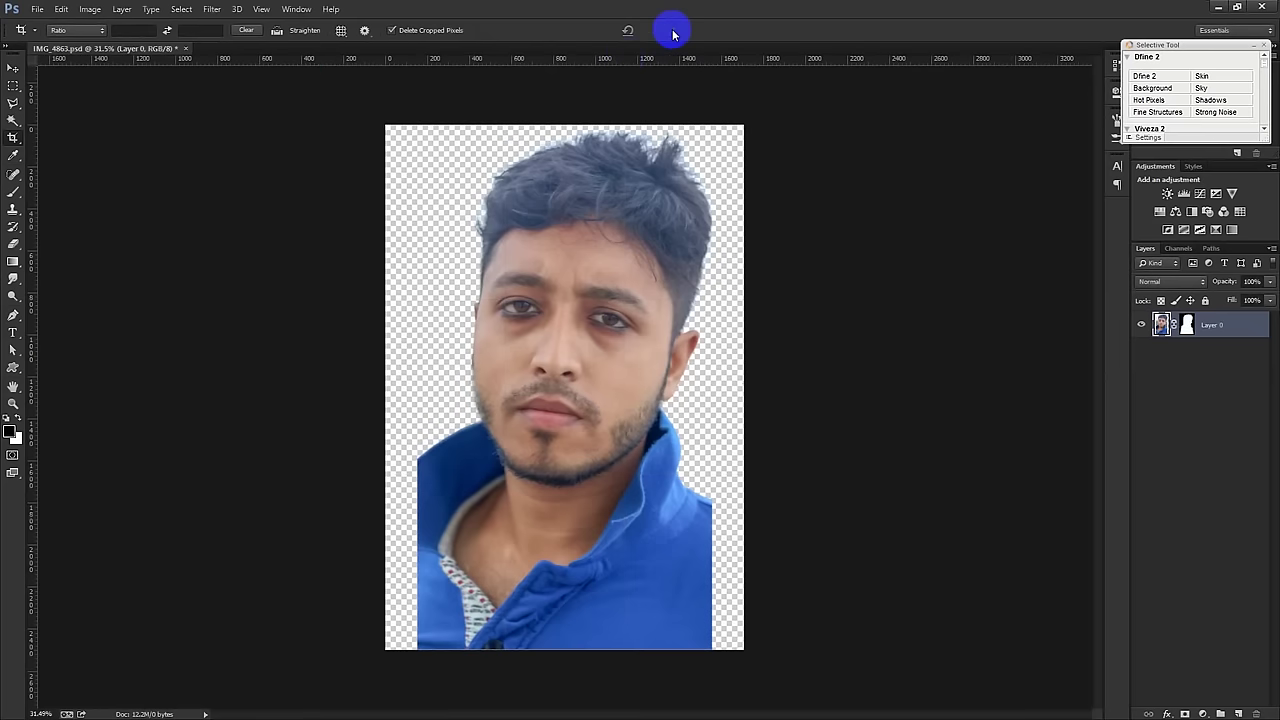
Step: Rotate the portrait -7.15°, scale it to 119.05% and move it down to fill the bottom
left_click(13, 67)
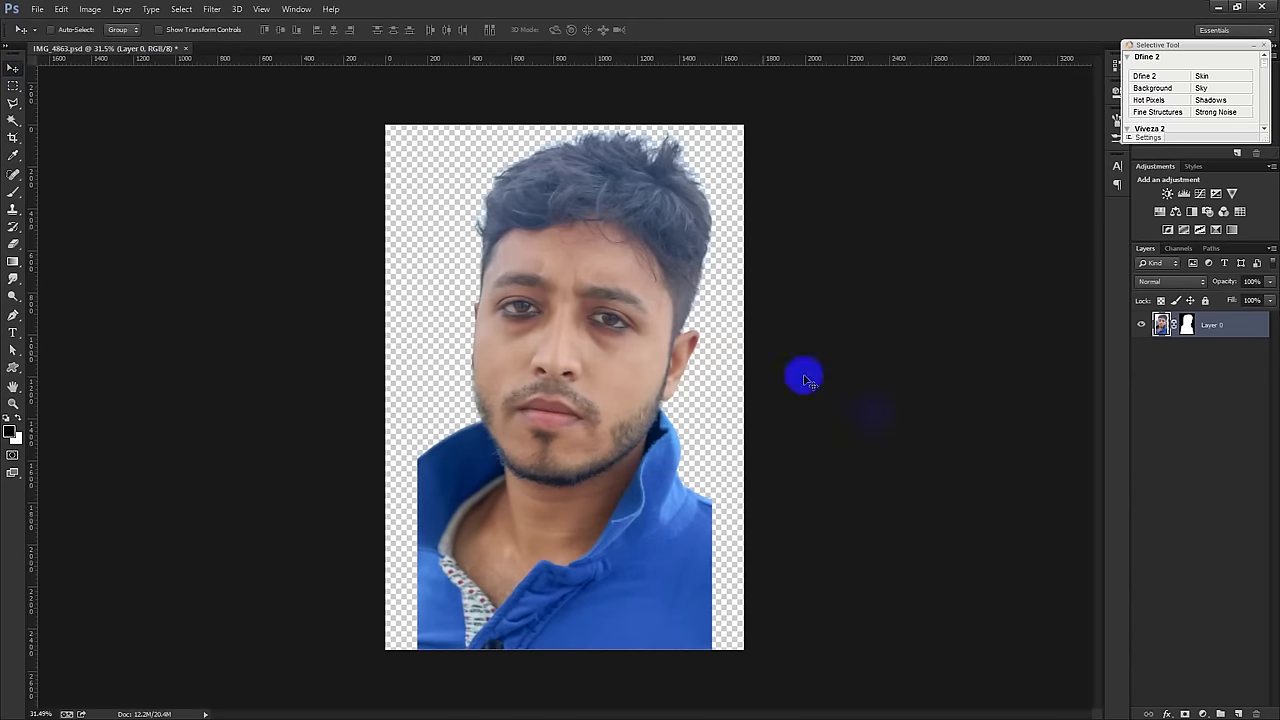
key("ctrl+t")
left_click_drag(986, 417, 986, 363)
left_click_drag(617, 339, 609, 360)
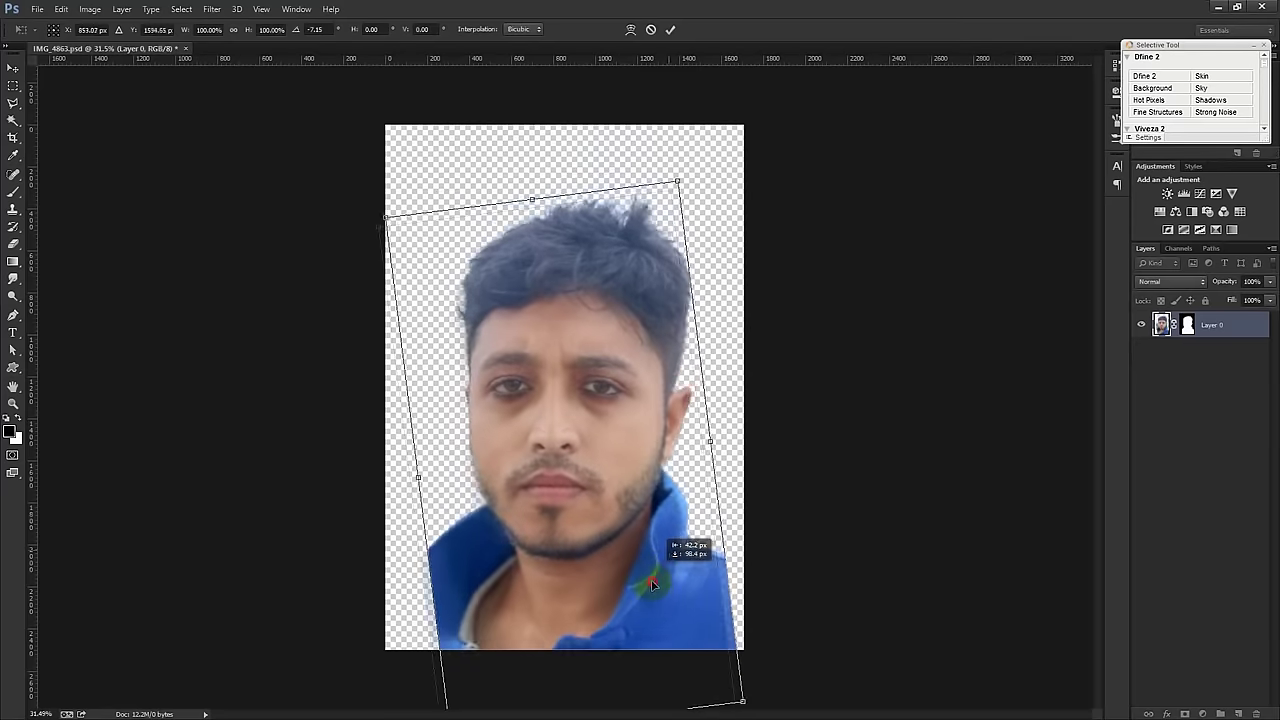
left_click_drag(701, 599, 668, 562)
left_click_drag(669, 195, 751, 163)
left_click_drag(636, 242, 636, 228)
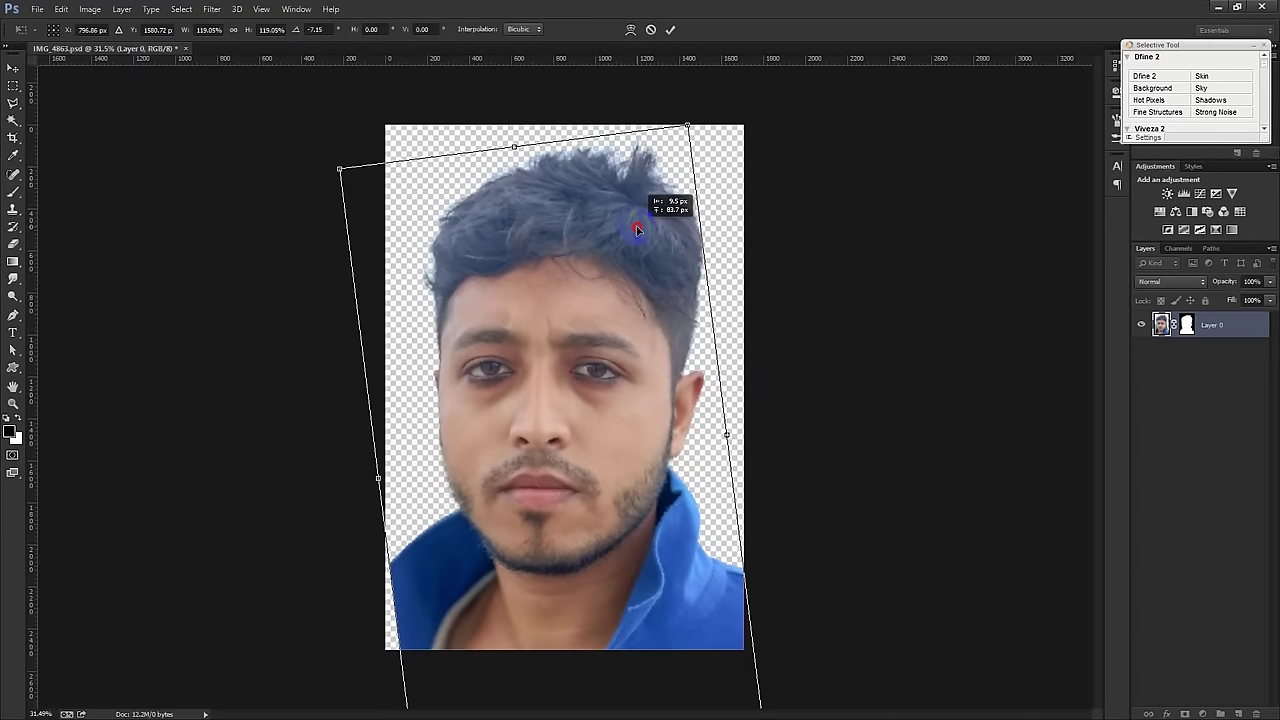
mouse_move(635, 235)
left_mouse_down()
mouse_move(634, 303)
mouse_move(632, 241)
left_mouse_up()
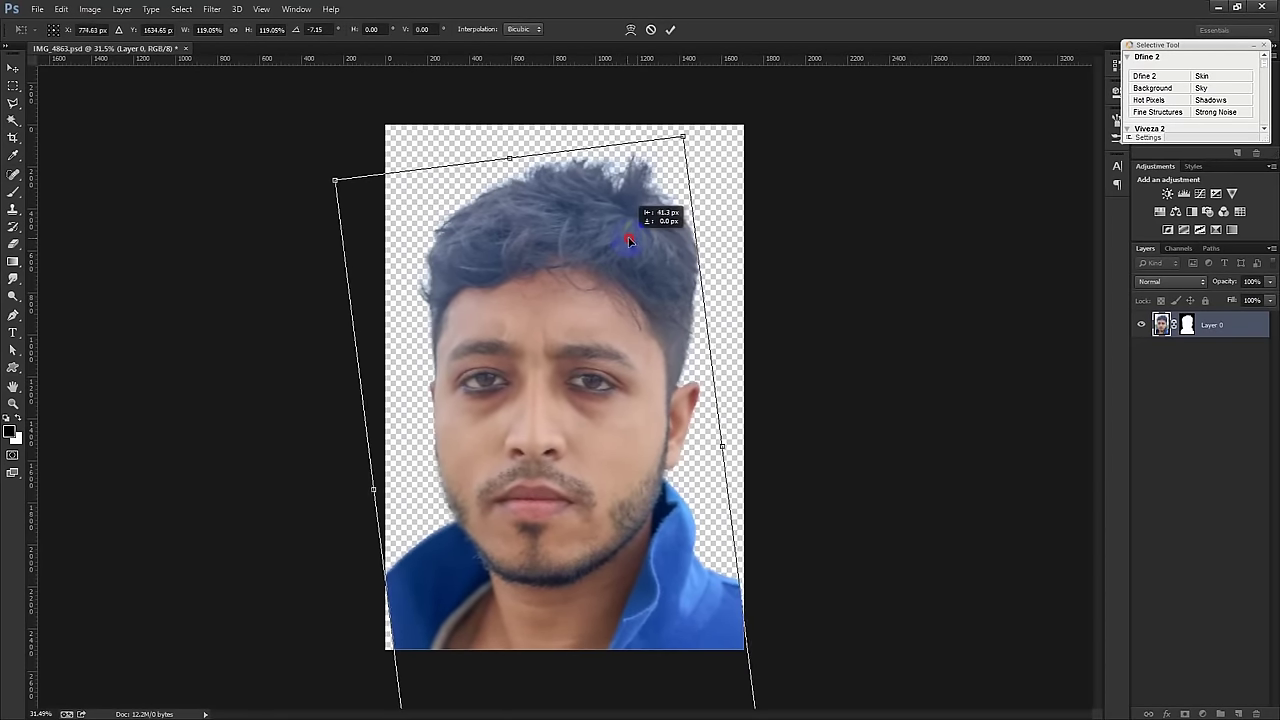
key("Return")
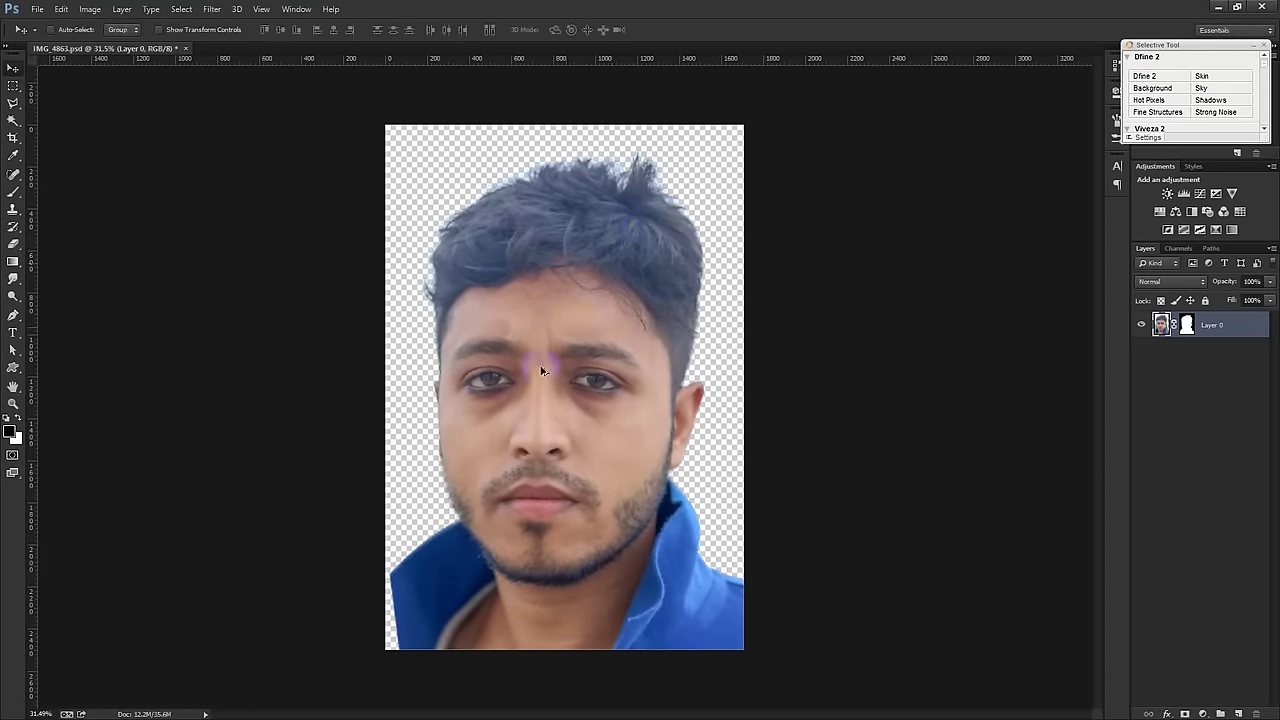
Step: Convert Layer 0 to a Smart Object, then rasterize it into a plain pixel layer
scroll(536, 372, "up", 2, "alt")
scroll(487, 390, "down", 1)
scroll(457, 586, "down", 2)
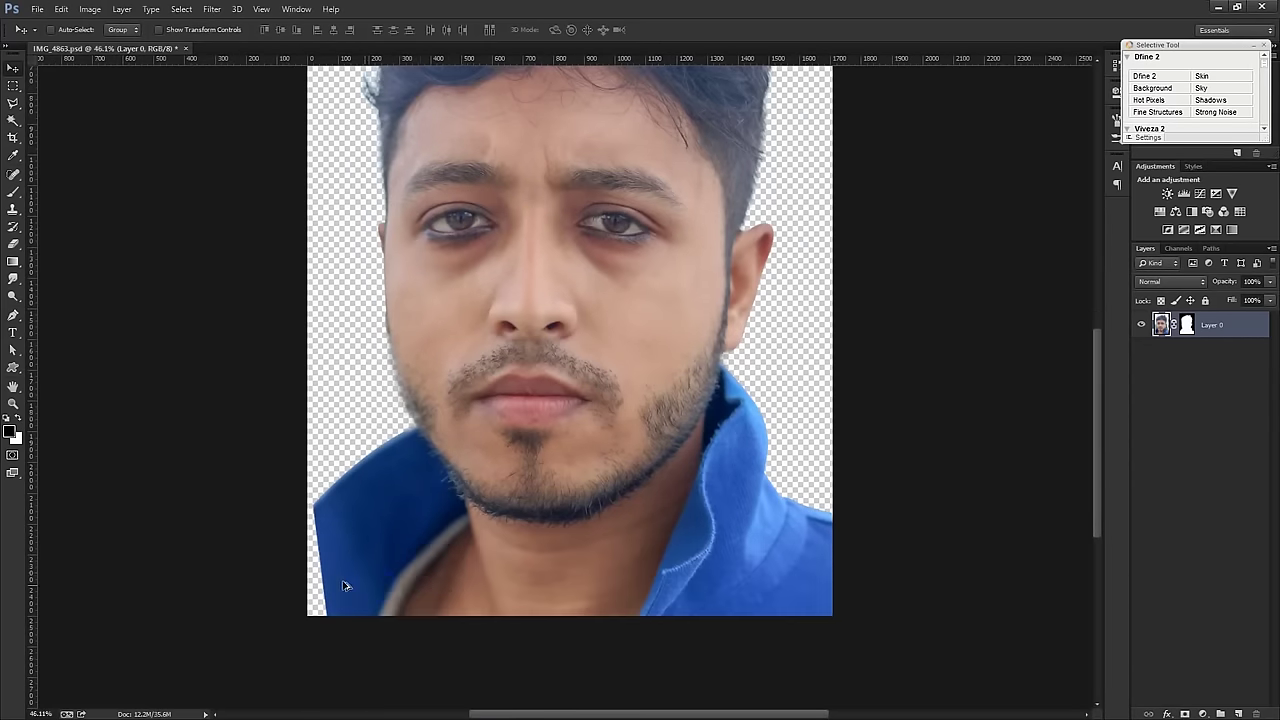
scroll(343, 586, "up", 2, "alt")
left_click_drag(416, 426, 429, 372)
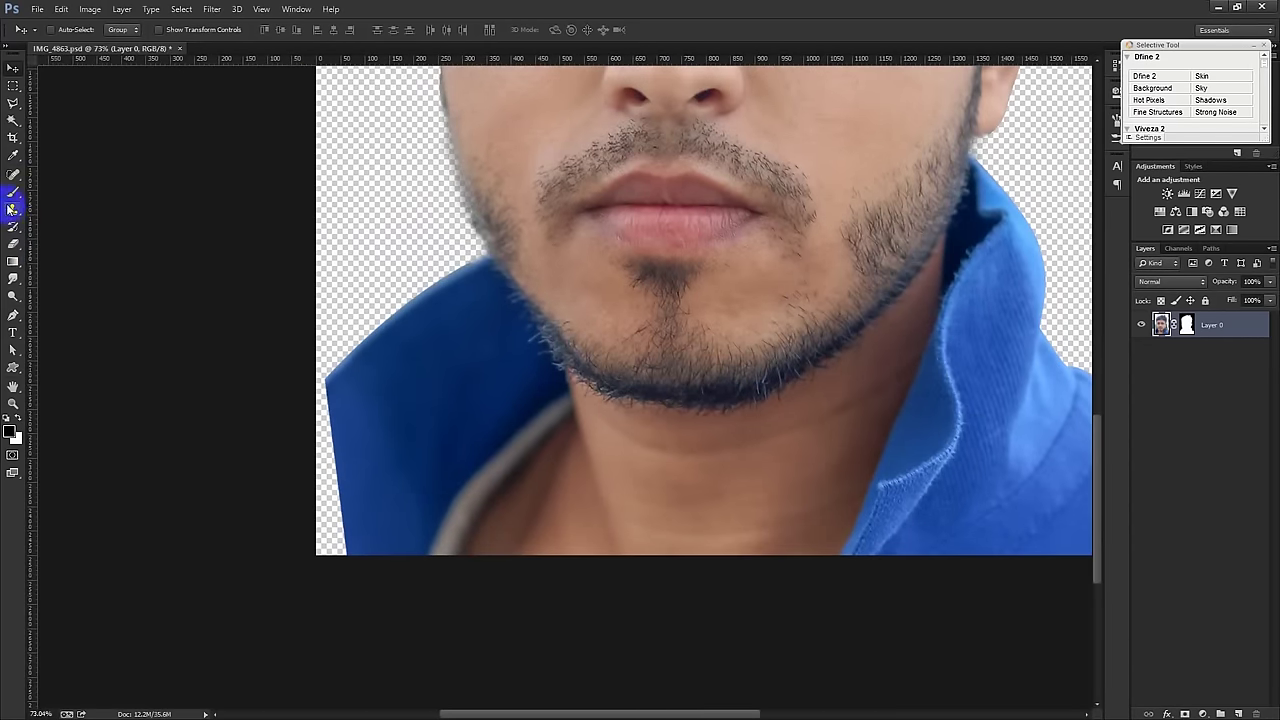
left_click(11, 208)
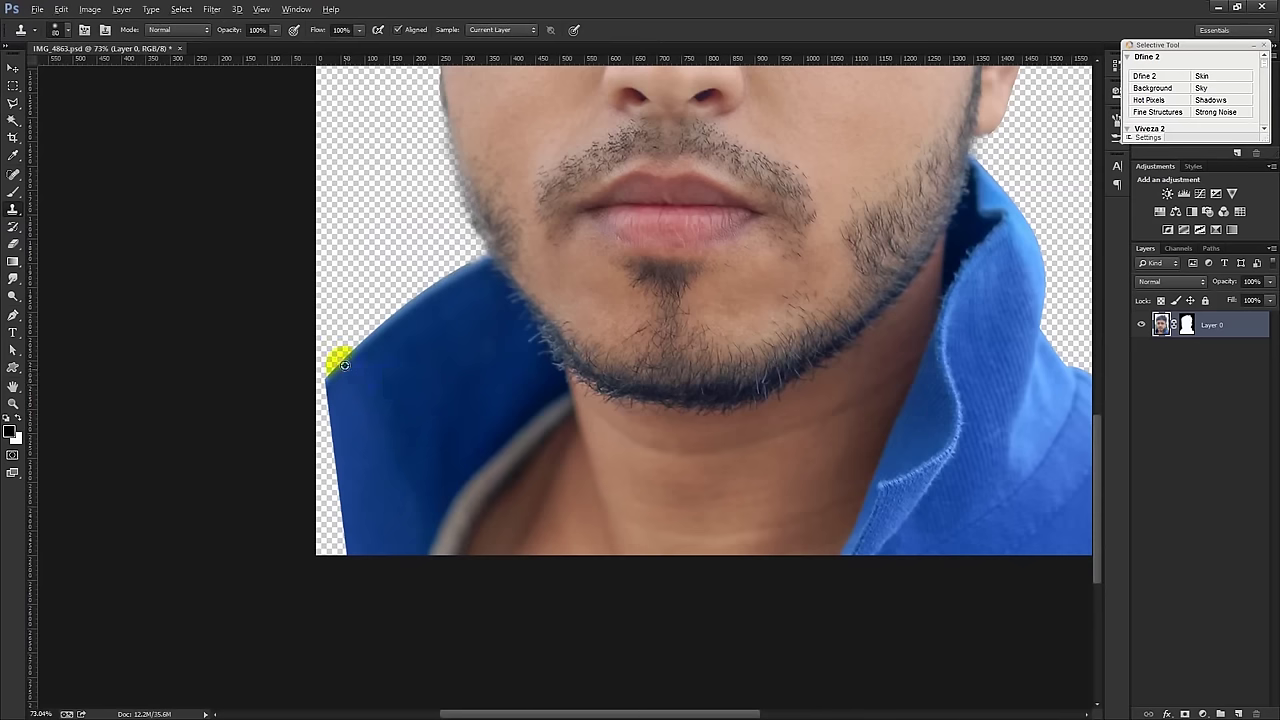
right_click(1222, 325)
left_click(1098, 260)
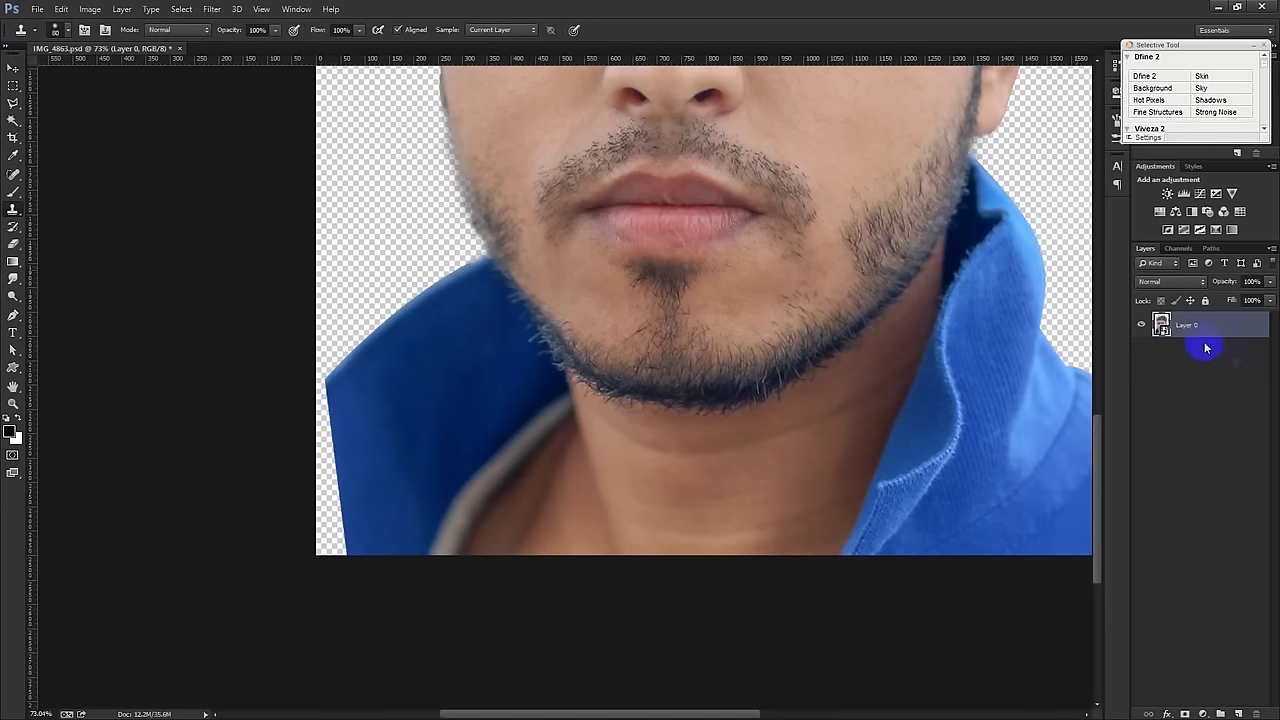
right_click(1212, 332)
left_click(985, 320)
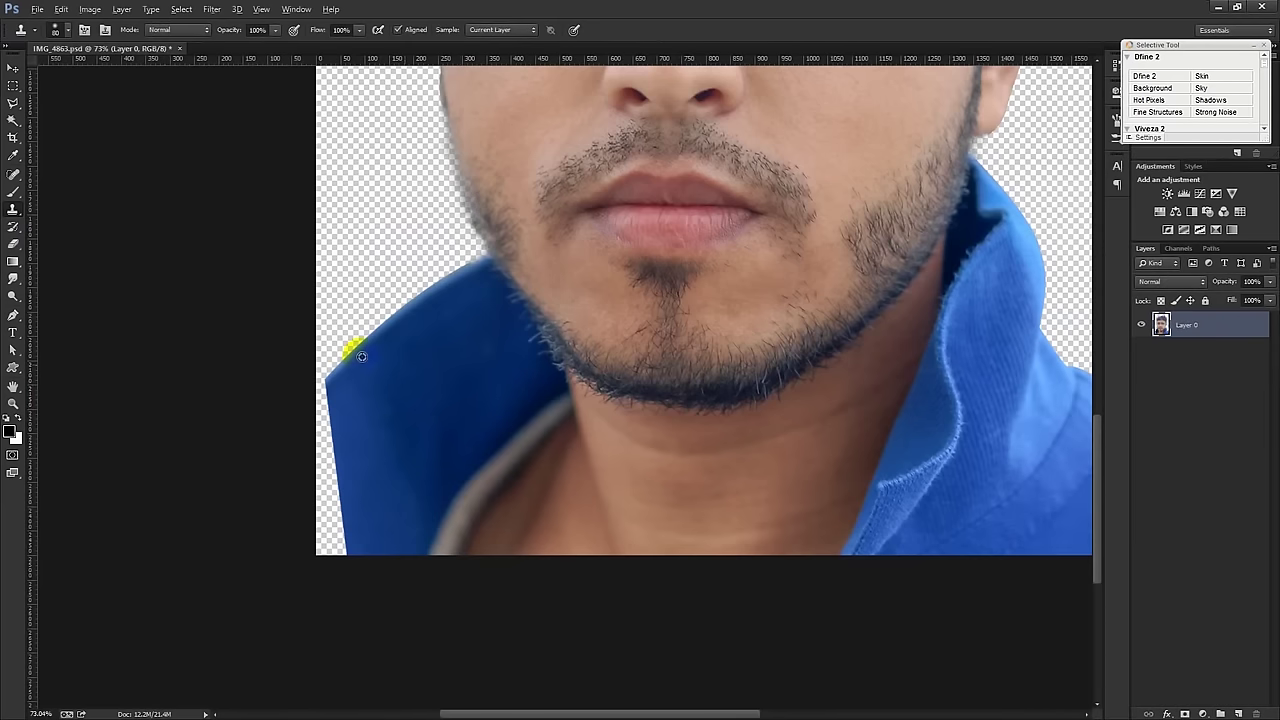
Step: Clone shirt fabric into the transparent gap at the lower-left collar, then return to the Move tool
mouse_move(356, 353)
left_mouse_down()
mouse_move(314, 380)
mouse_move(309, 431)
mouse_move(337, 565)
left_mouse_up()
left_click_drag(306, 493, 318, 552)
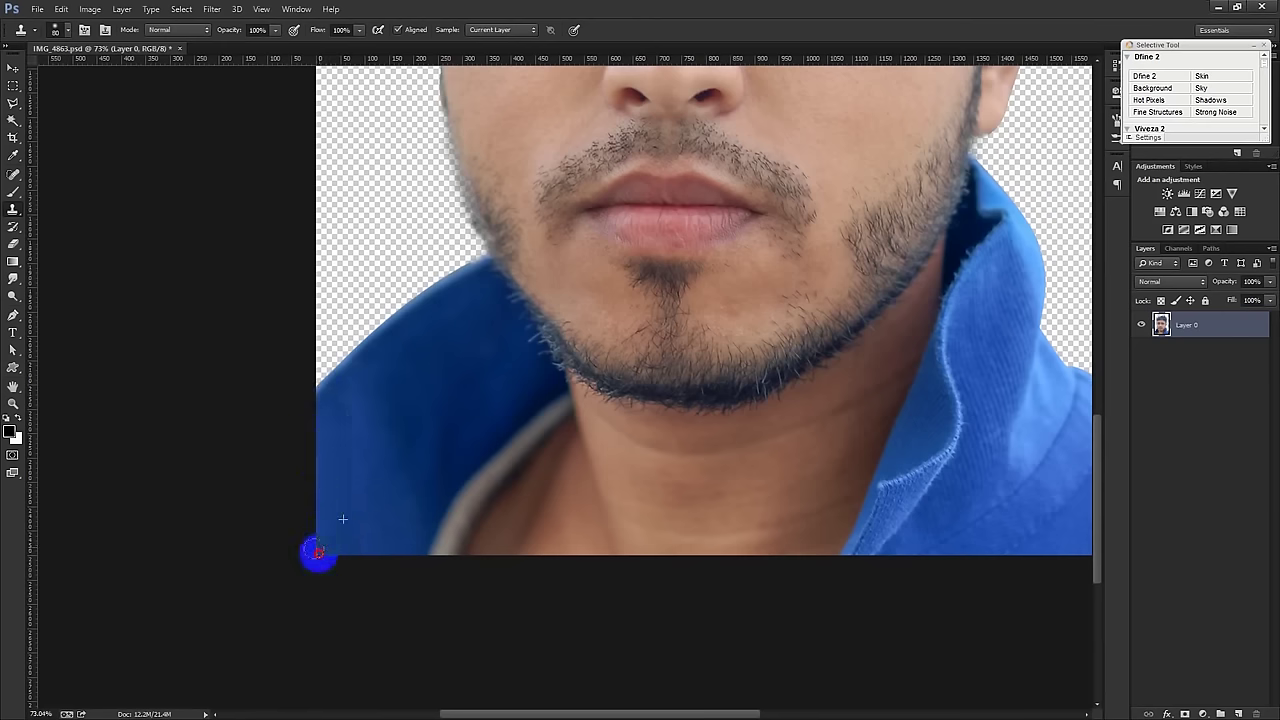
scroll(229, 434, "right", 1)
scroll(450, 434, "right", 3)
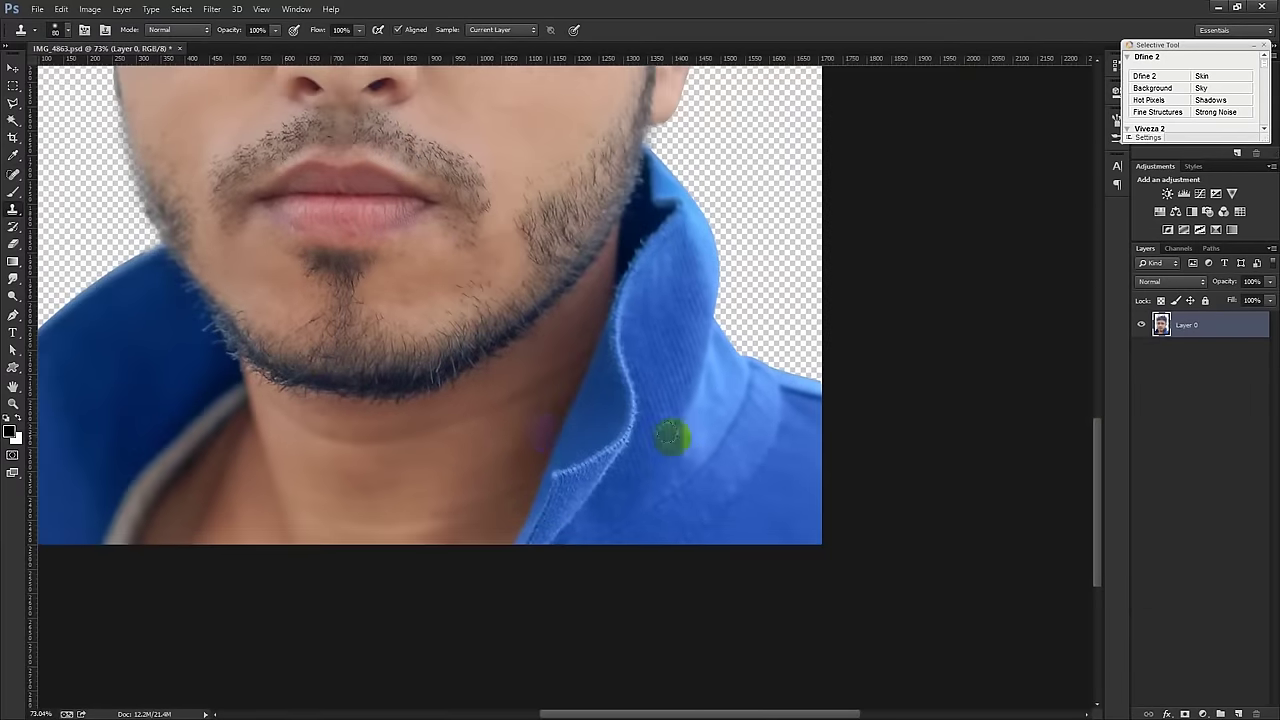
scroll(686, 441, "down", 2)
scroll(600, 429, "down", 2)
scroll(557, 429, "down", 1)
scroll(557, 429, "up", 1)
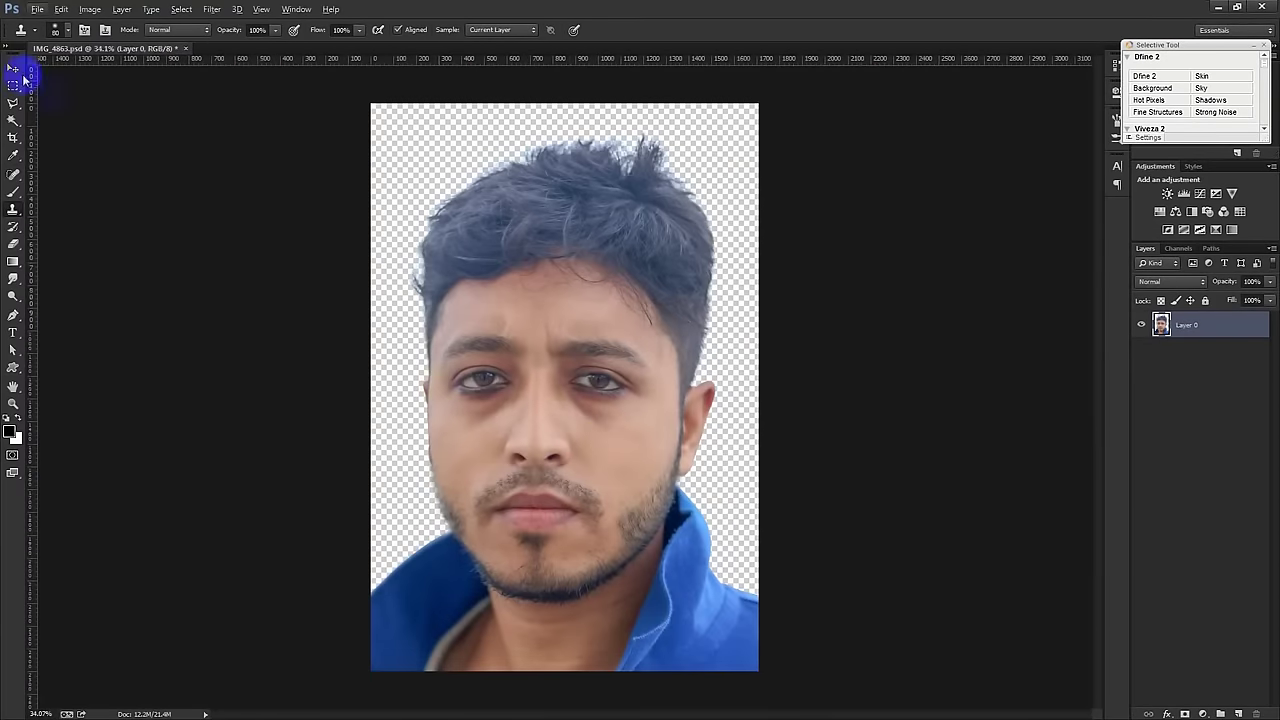
left_click(12, 70)
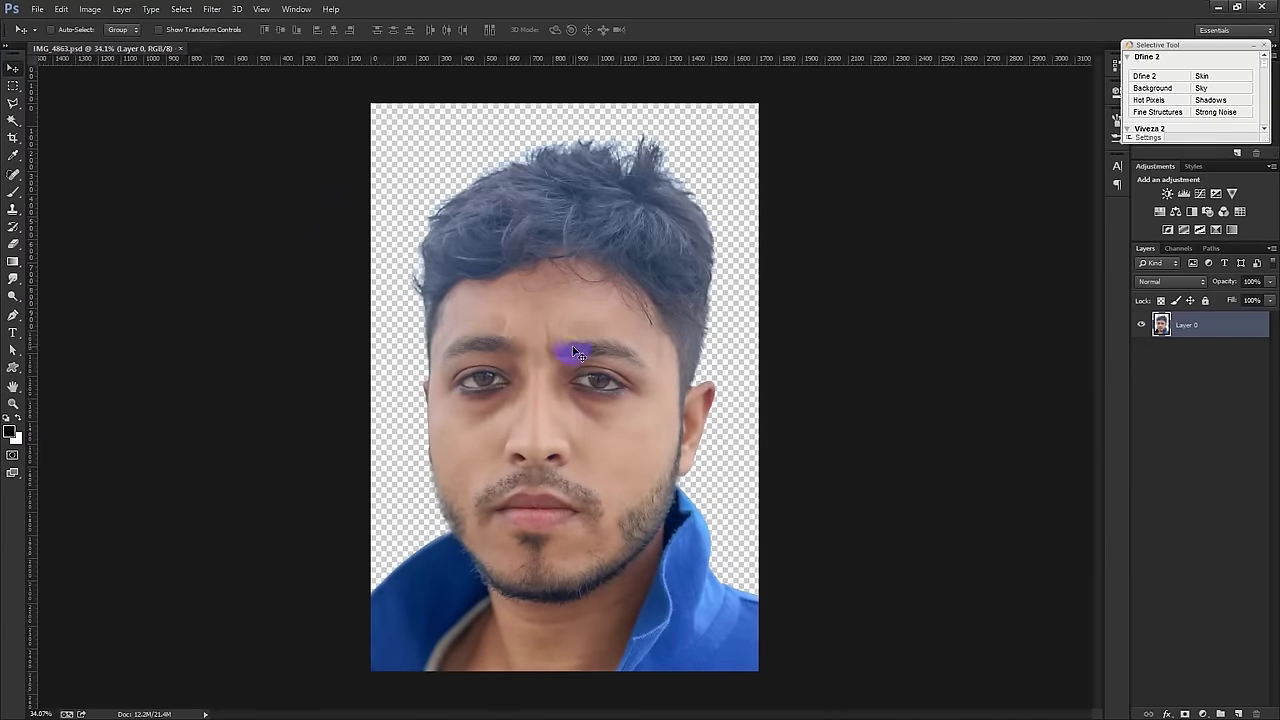
Step: Add a near-black Solid Color fill layer
left_click(1203, 711)
left_click(1180, 417)
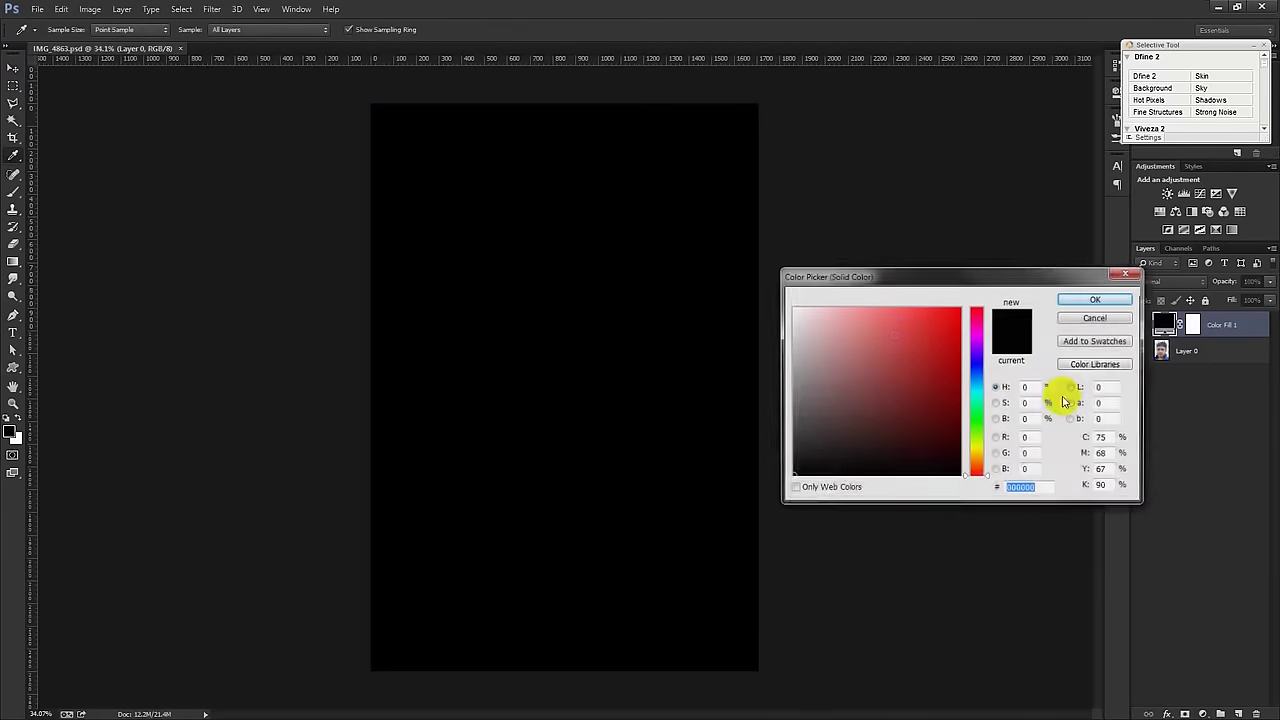
left_click(760, 465)
left_click(978, 354)
left_click_drag(978, 360, 976, 337)
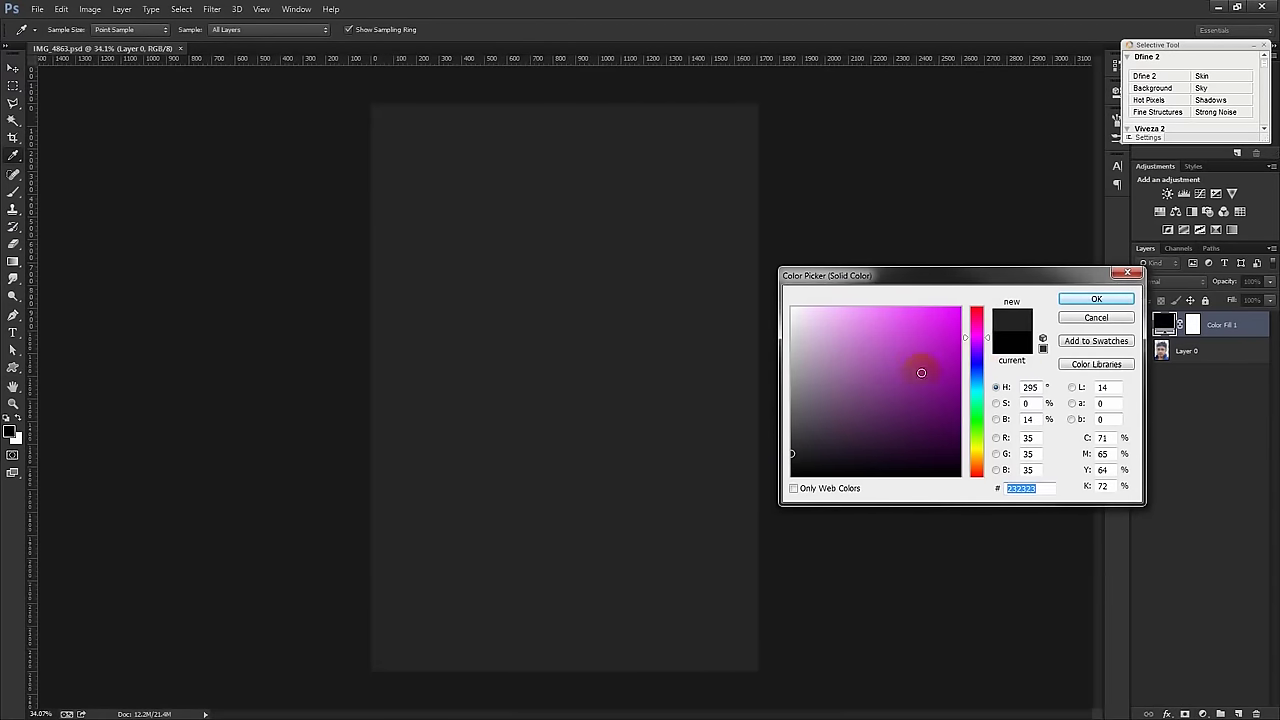
left_click_drag(796, 452, 797, 462)
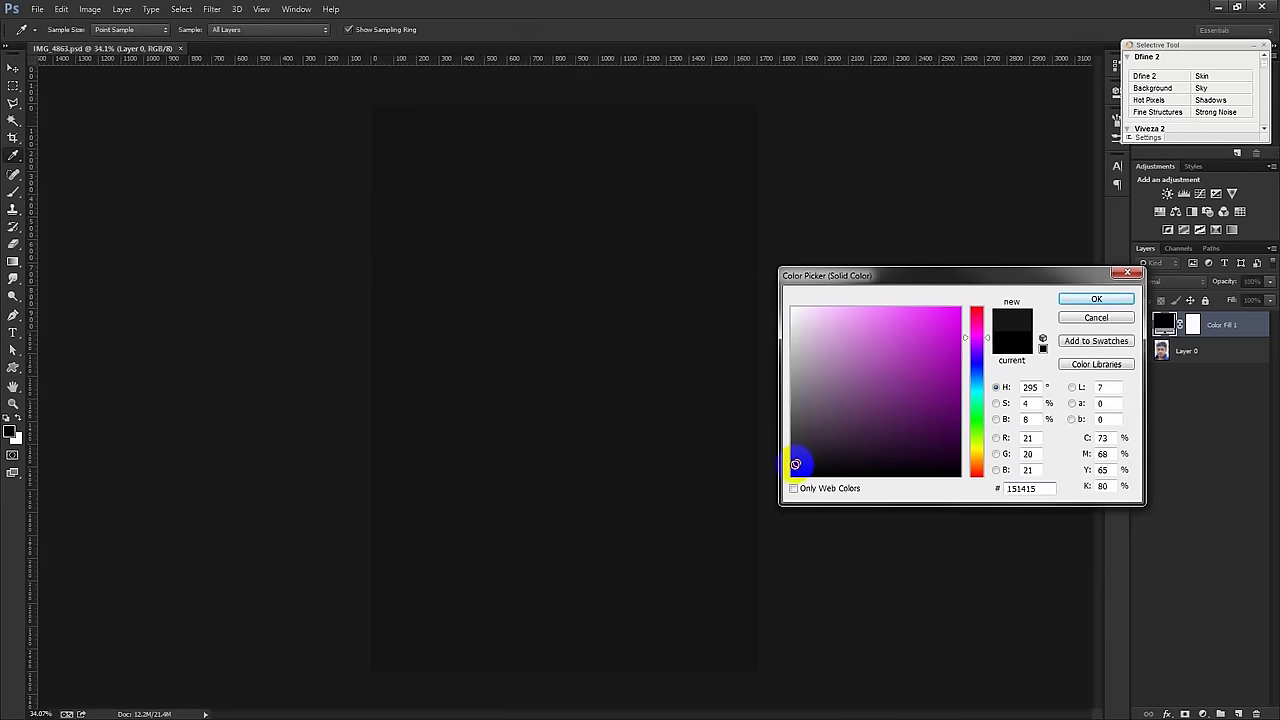
left_click(1096, 299)
Step: Move the fill below the portrait, tint it near-black blue, and select Layer 0
left_click_drag(1232, 322, 1224, 400)
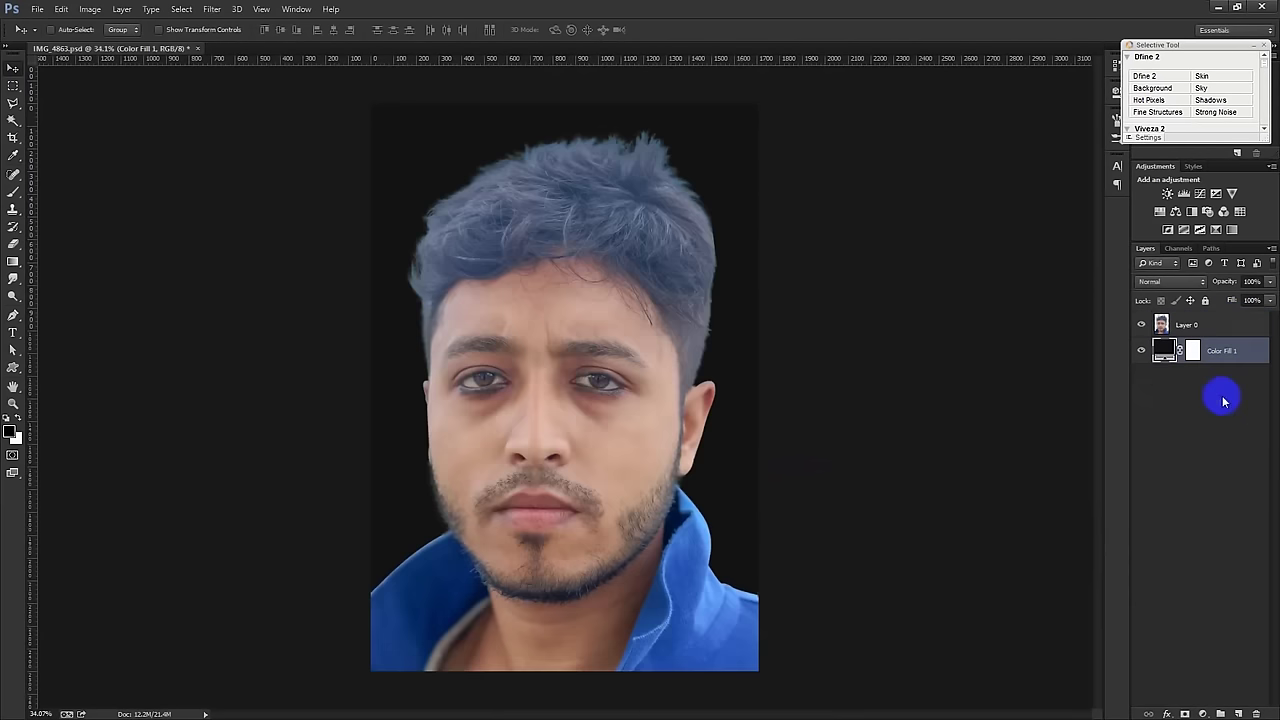
double_click(1164, 349)
left_click_drag(980, 345, 985, 378)
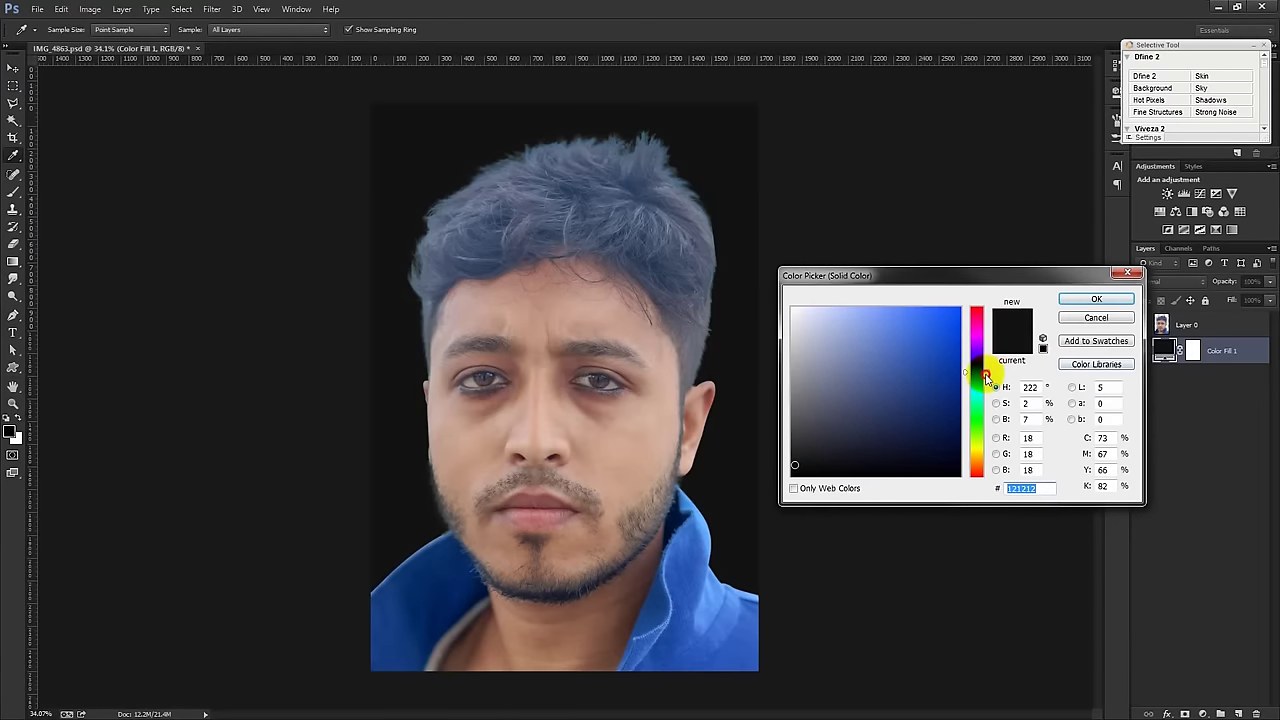
left_click(1095, 299)
left_click(1219, 330)
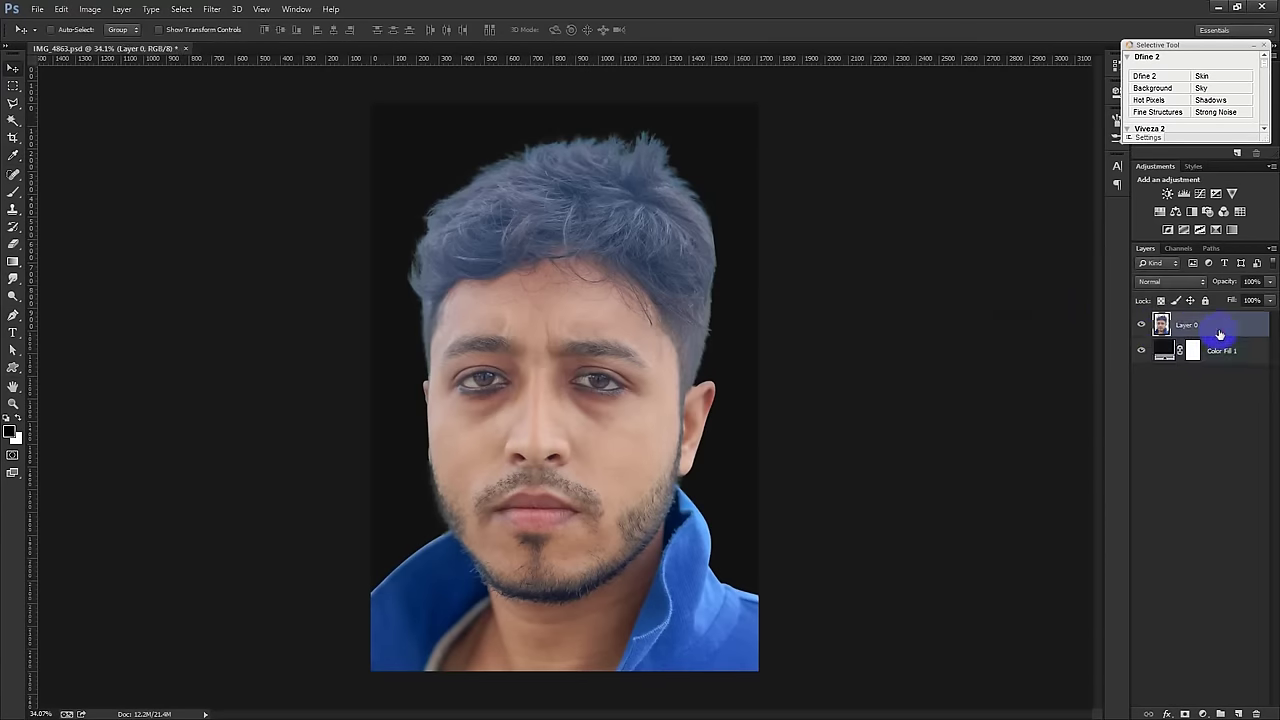
double_click(1238, 329)
left_click(1074, 243)
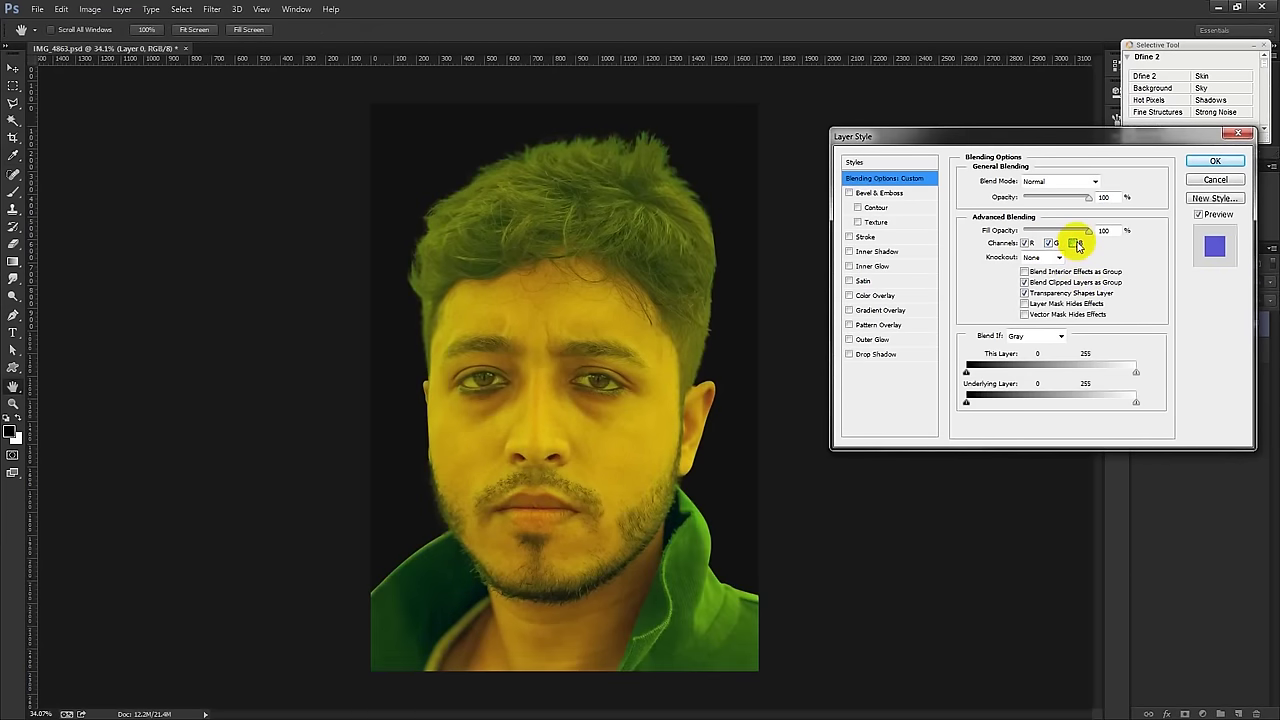
left_click(1074, 243)
left_click(1048, 243)
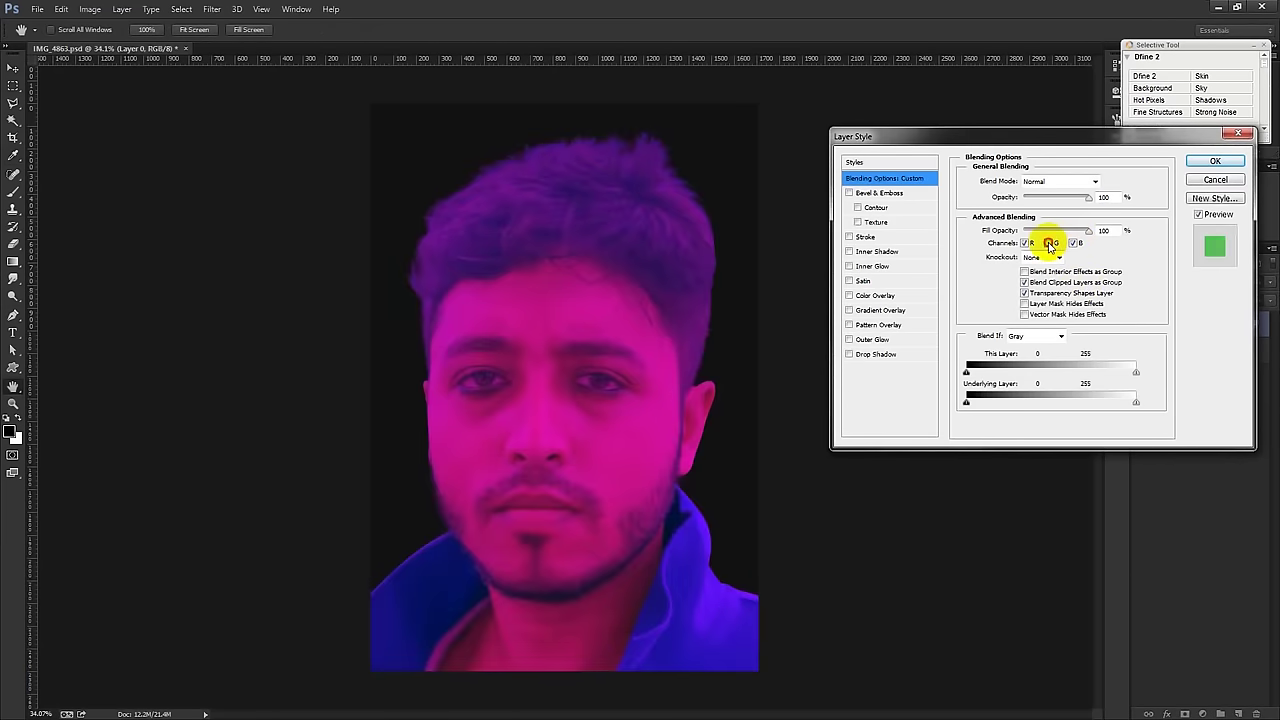
left_click(1048, 243)
left_click(1027, 243)
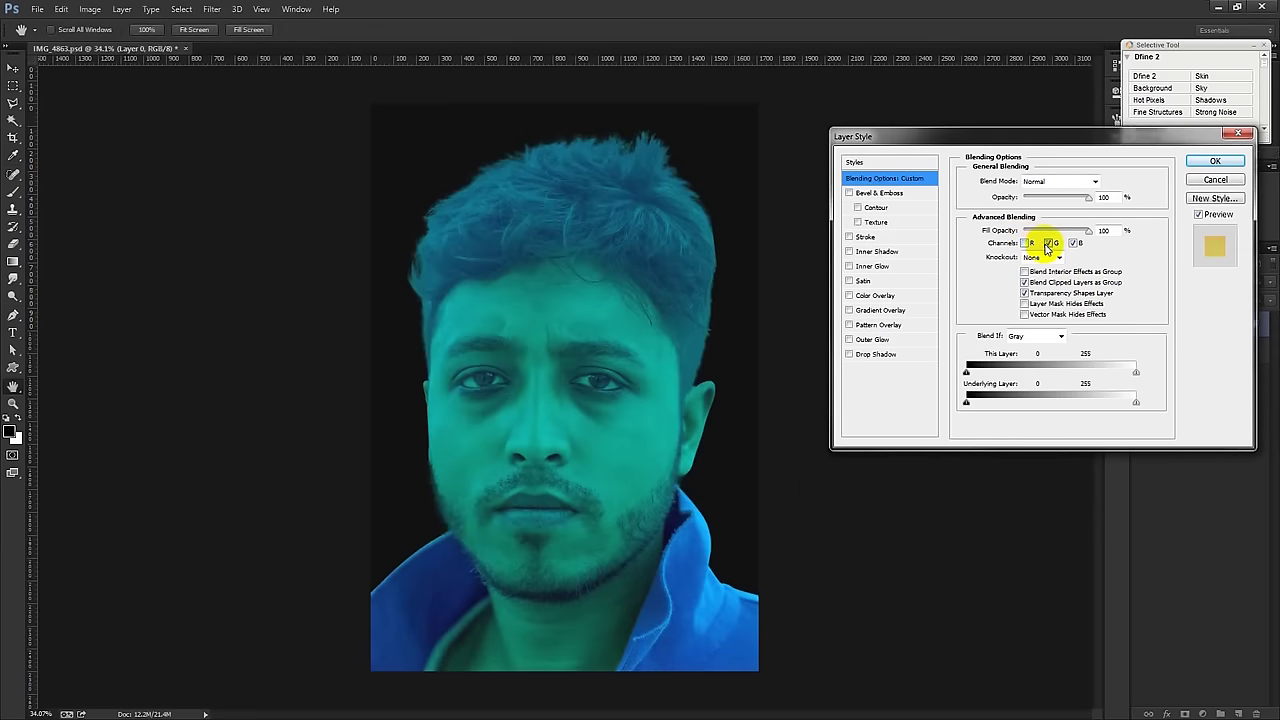
left_click(1048, 243)
left_click(1048, 243)
left_click(1027, 243)
left_click(1048, 243)
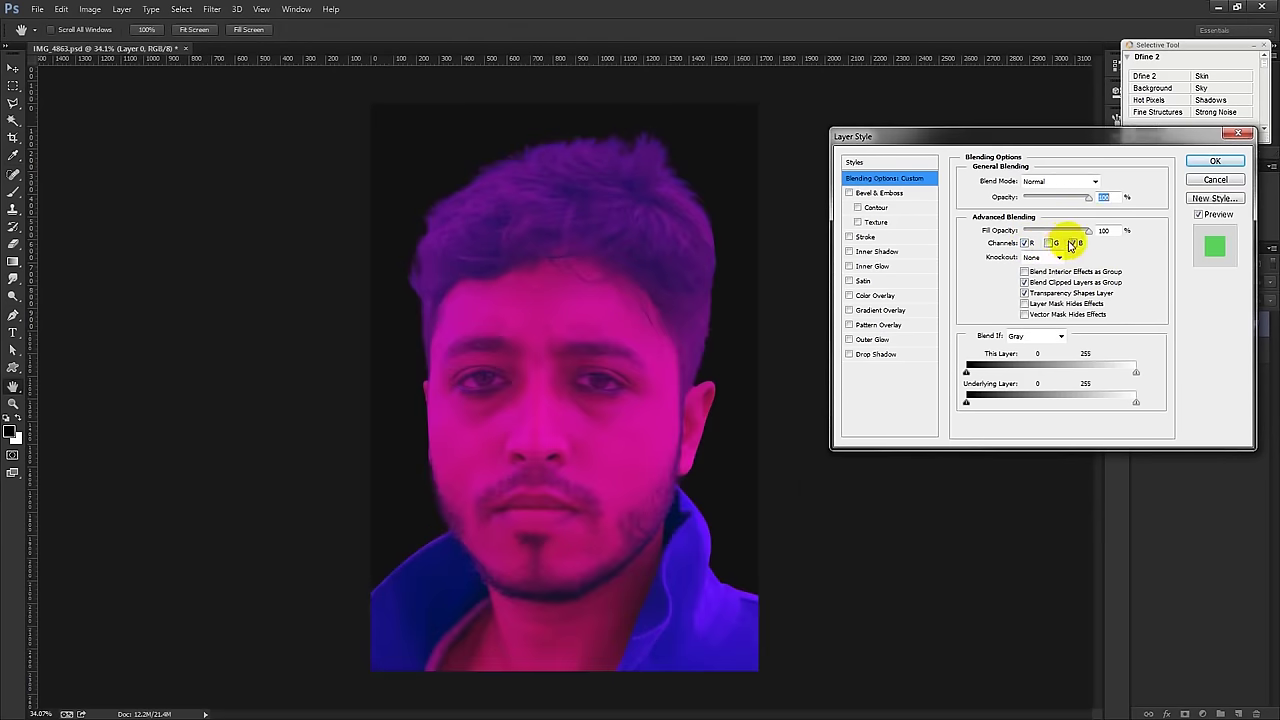
left_click(1073, 243)
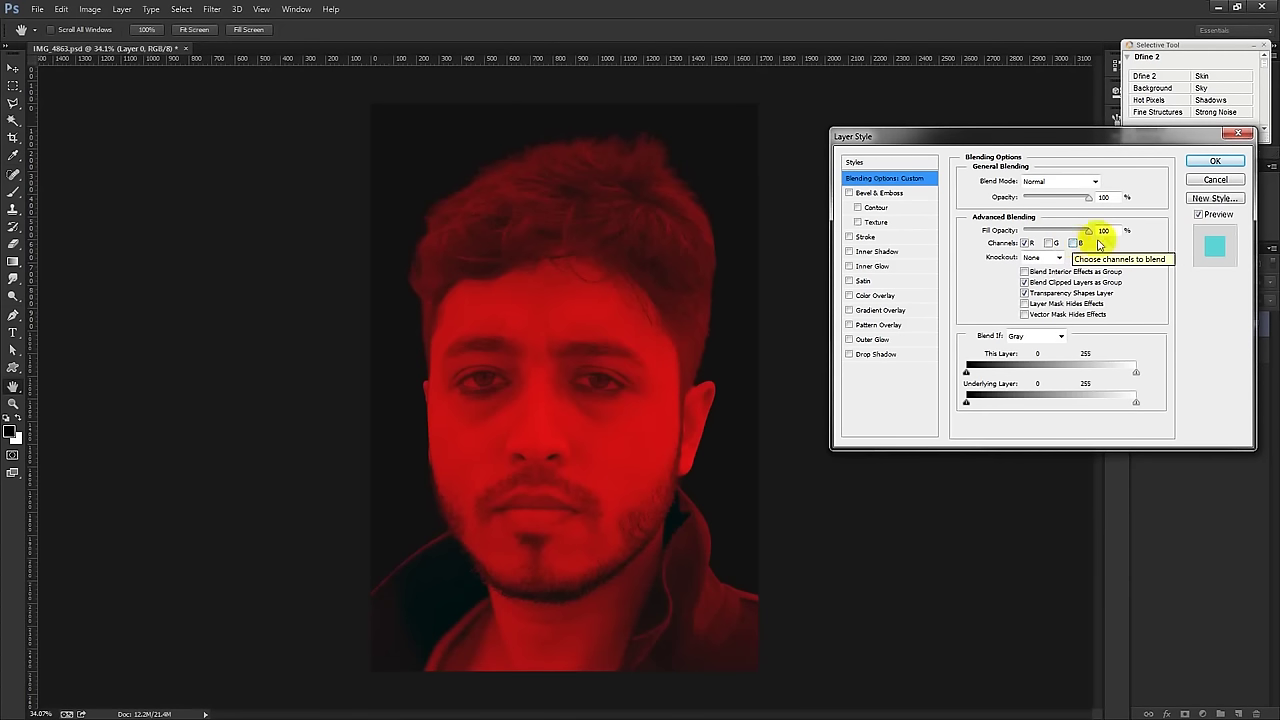
left_click(1216, 180)
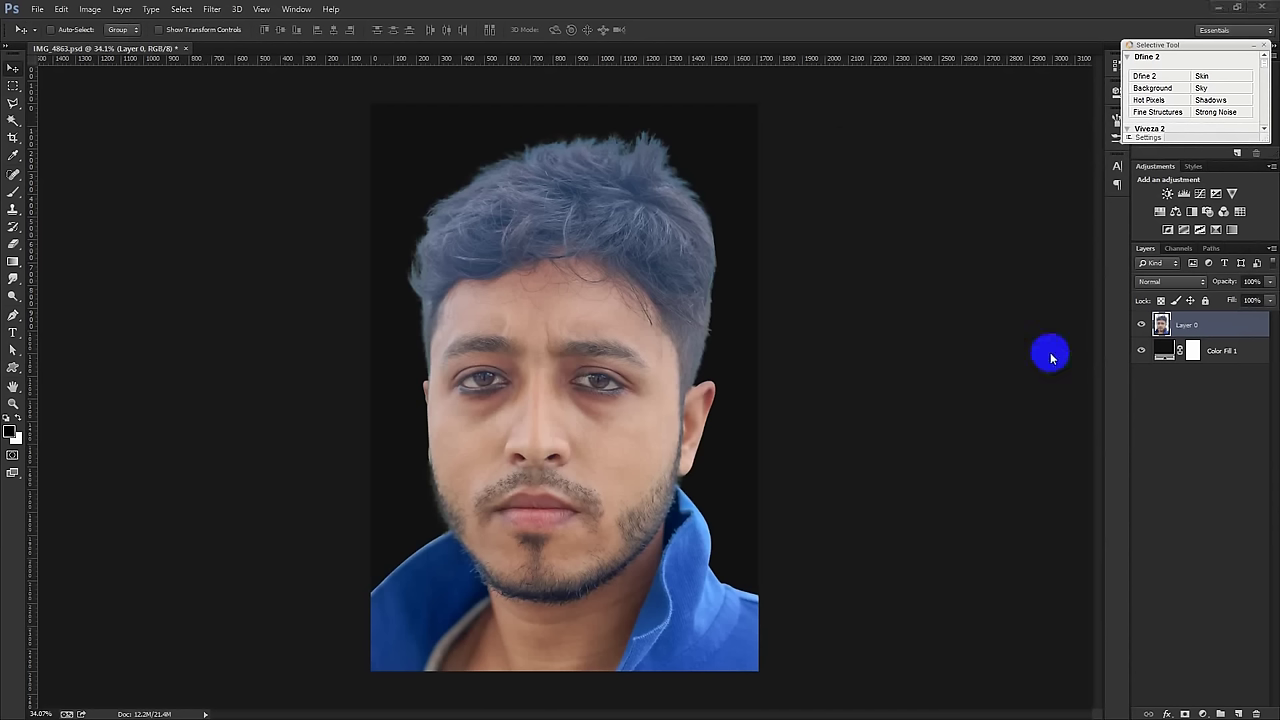
Step: Boost the portrait's contrast with Levels by deepening the shadows and brightening the highlights
left_click(90, 9)
left_click(245, 57)
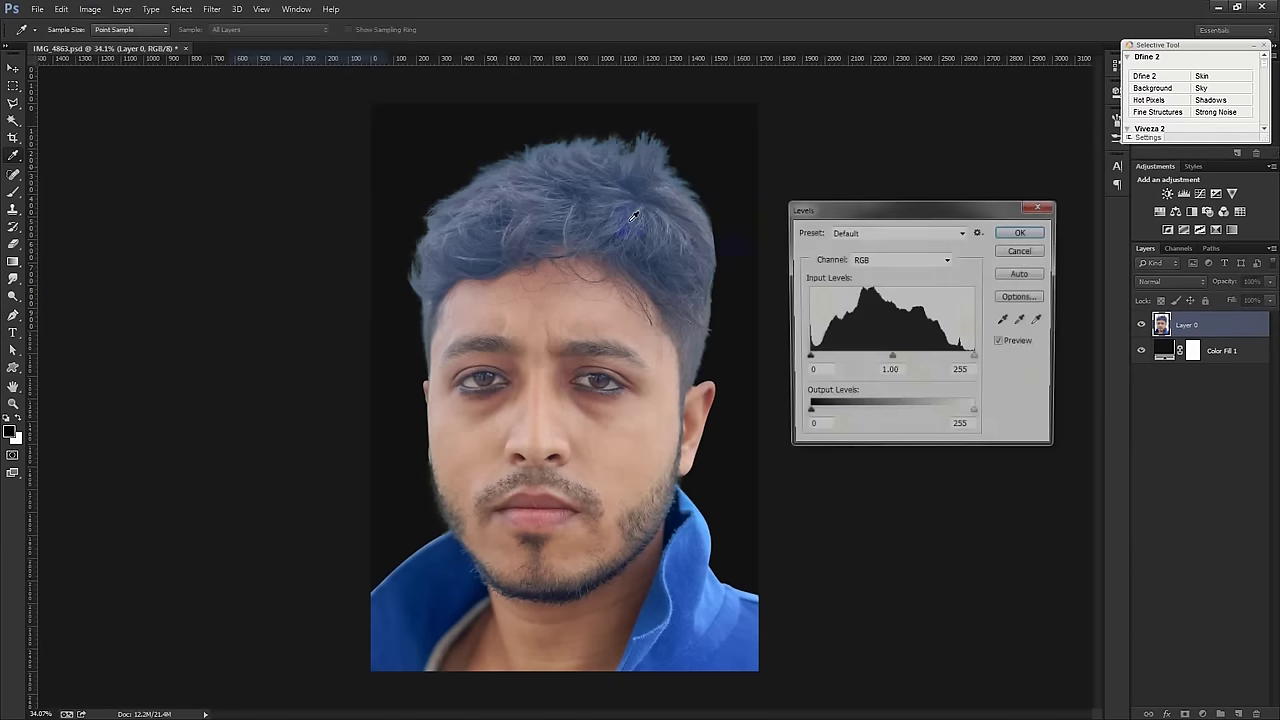
left_click_drag(810, 362, 831, 360)
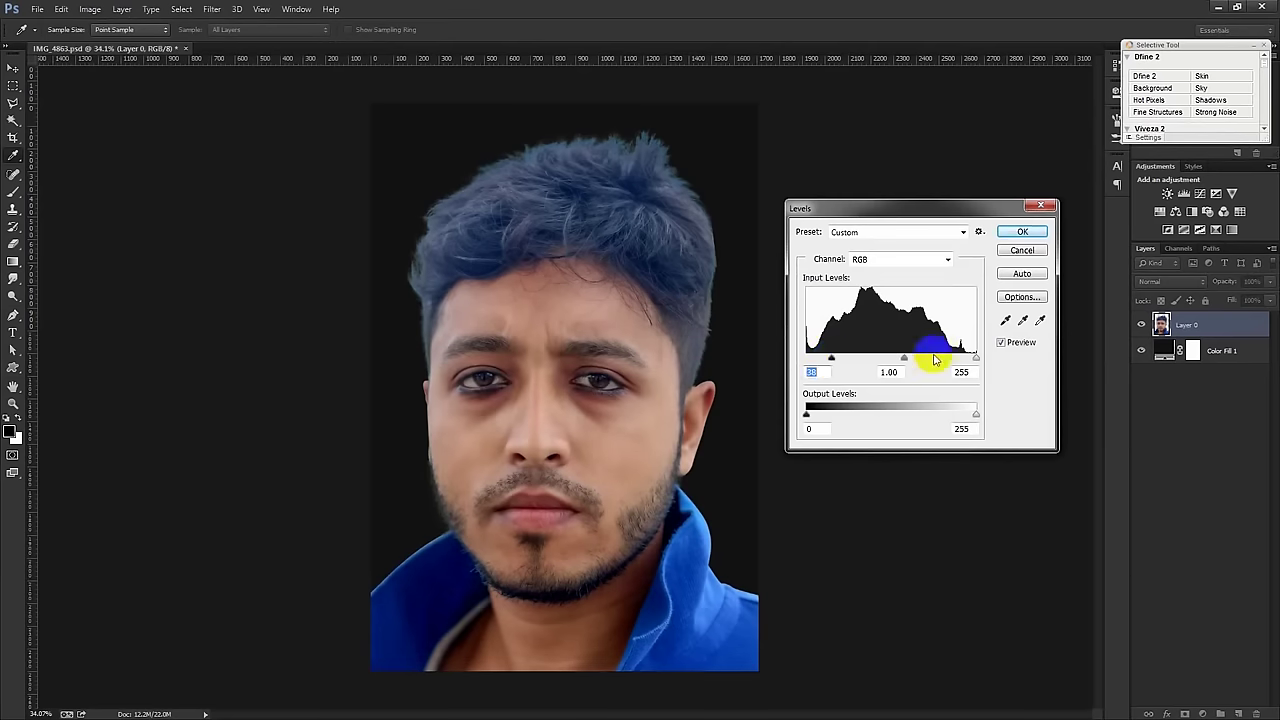
left_click_drag(975, 358, 890, 358)
left_click(1022, 231)
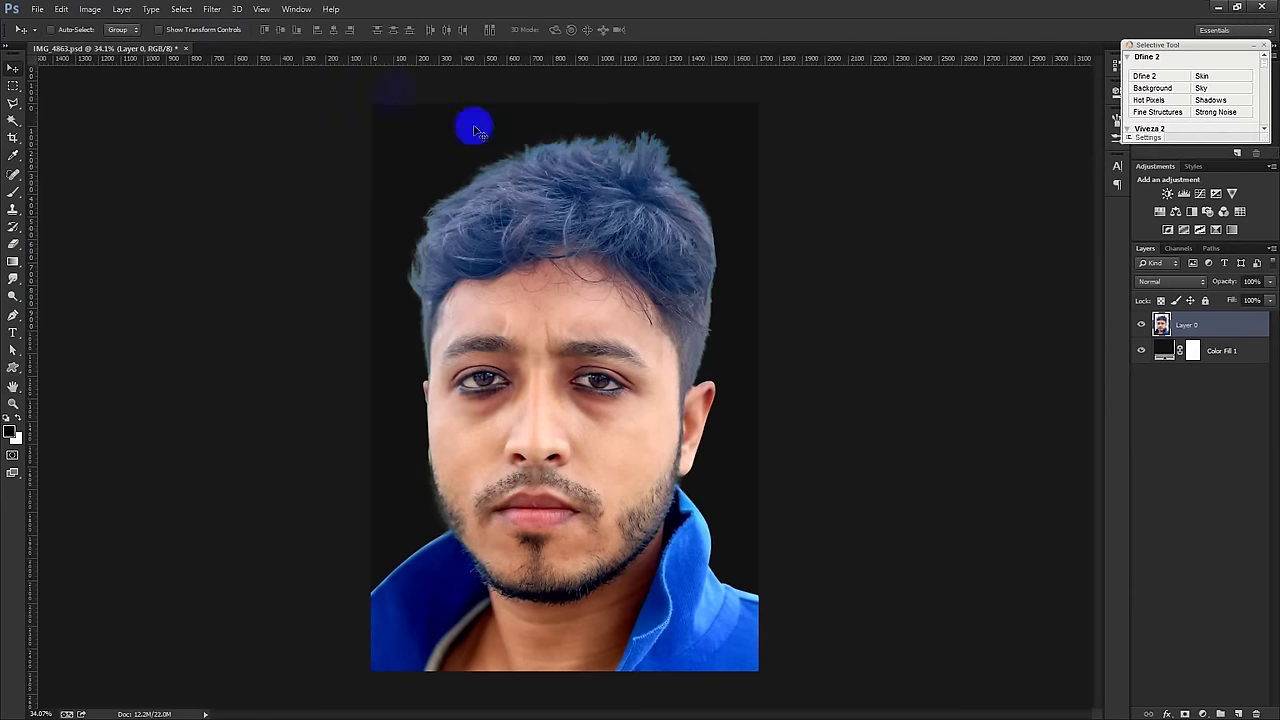
Step: Convert the portrait to Black and White, adjusting Reds, Yellows, Blues and Cyans (10), then Auto
left_click(90, 10)
mouse_move(150, 44)
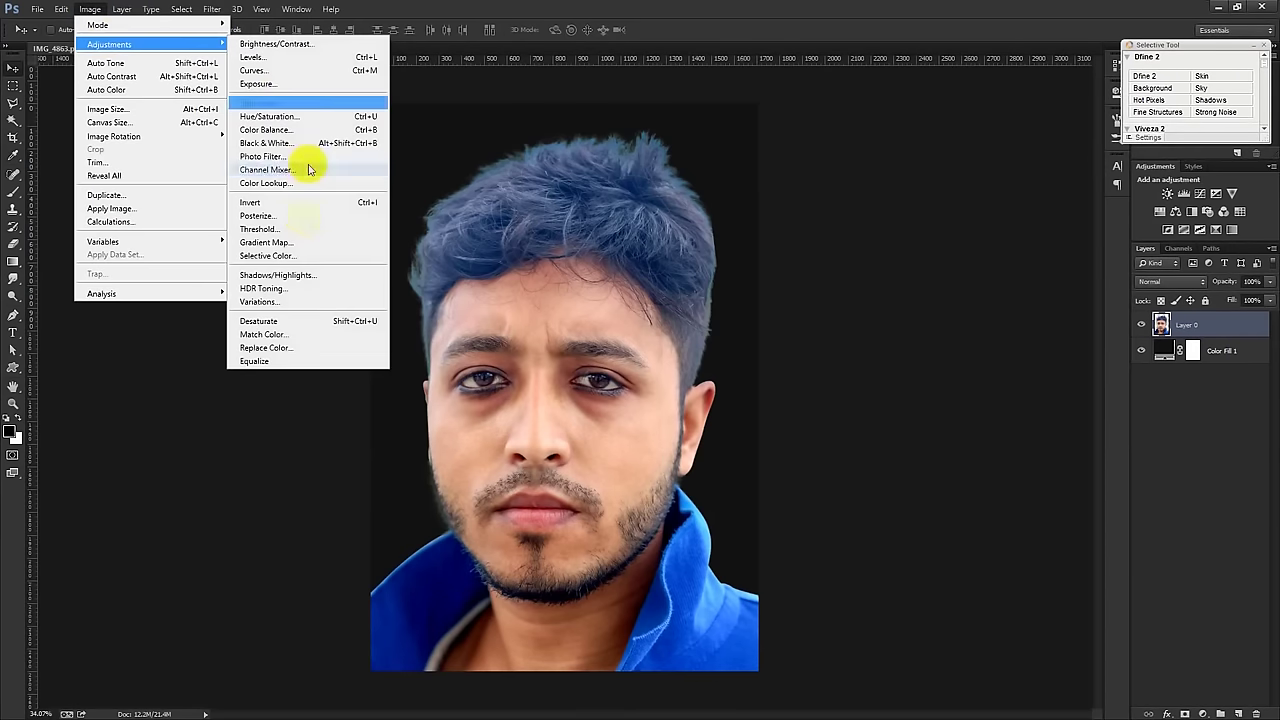
left_click(283, 144)
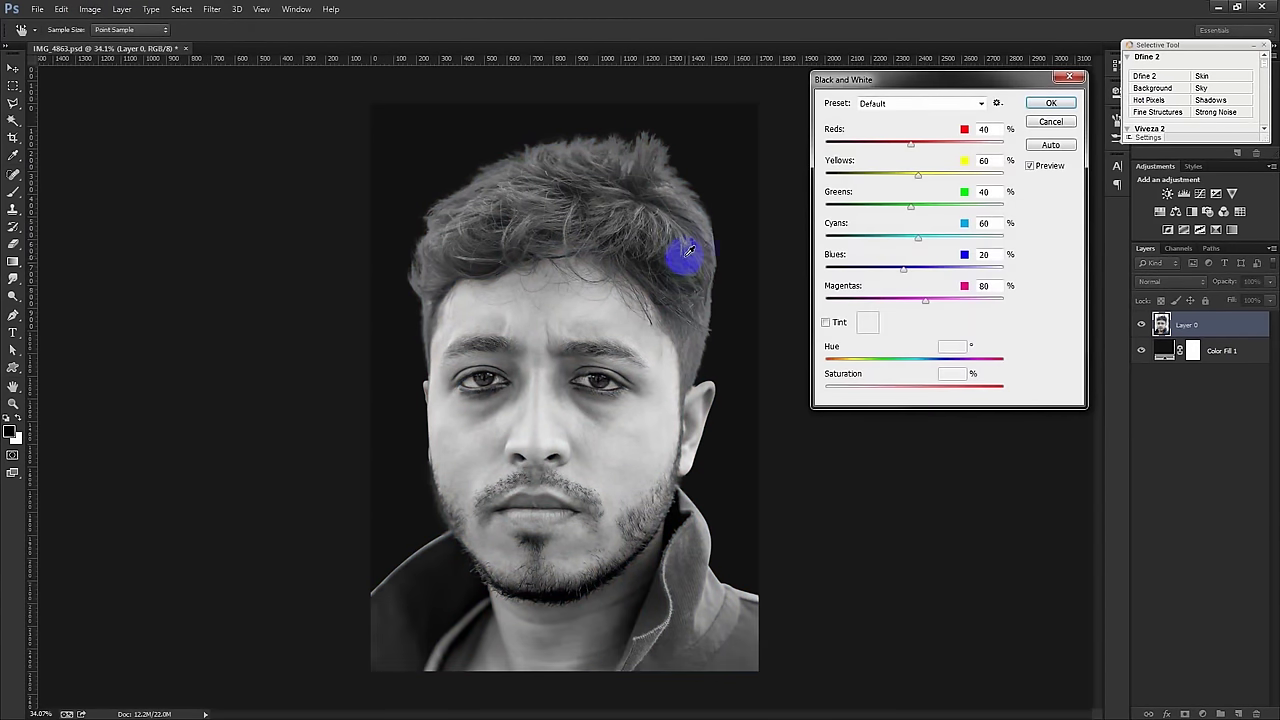
left_click_drag(910, 143, 912, 145)
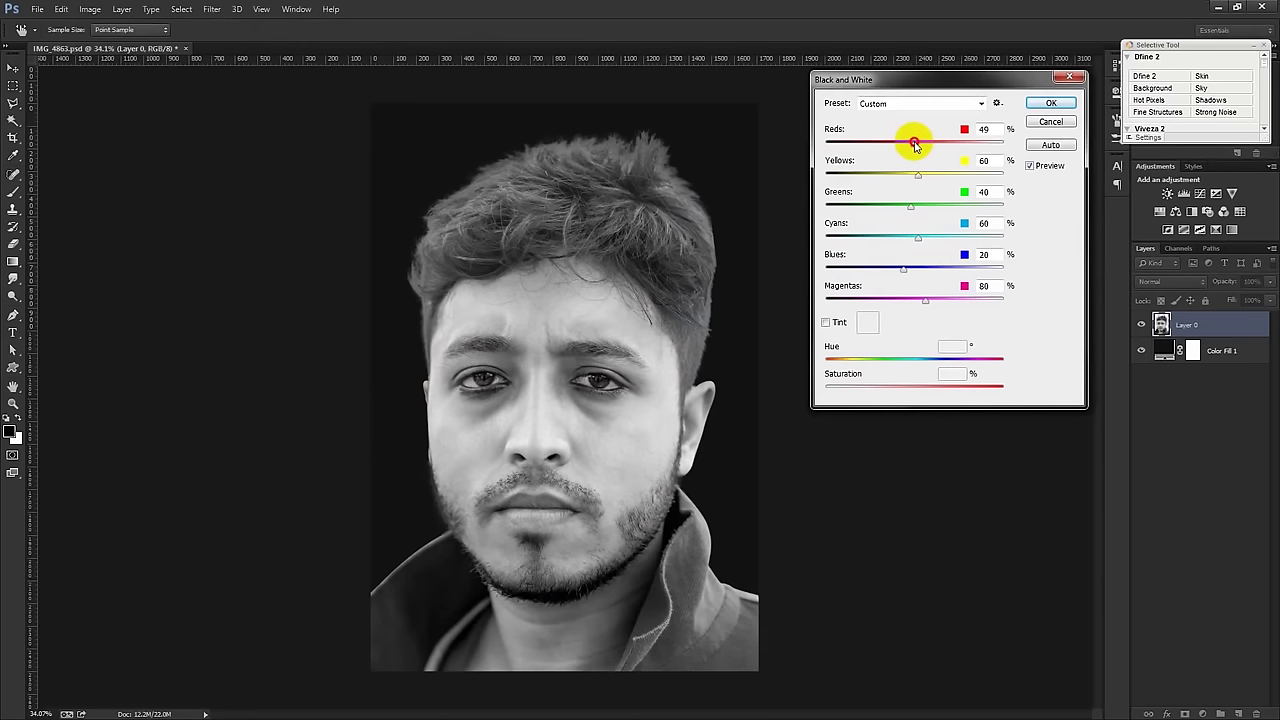
mouse_move(916, 176)
left_mouse_down()
mouse_move(928, 177)
mouse_move(898, 210)
mouse_move(895, 242)
mouse_move(906, 242)
left_mouse_up()
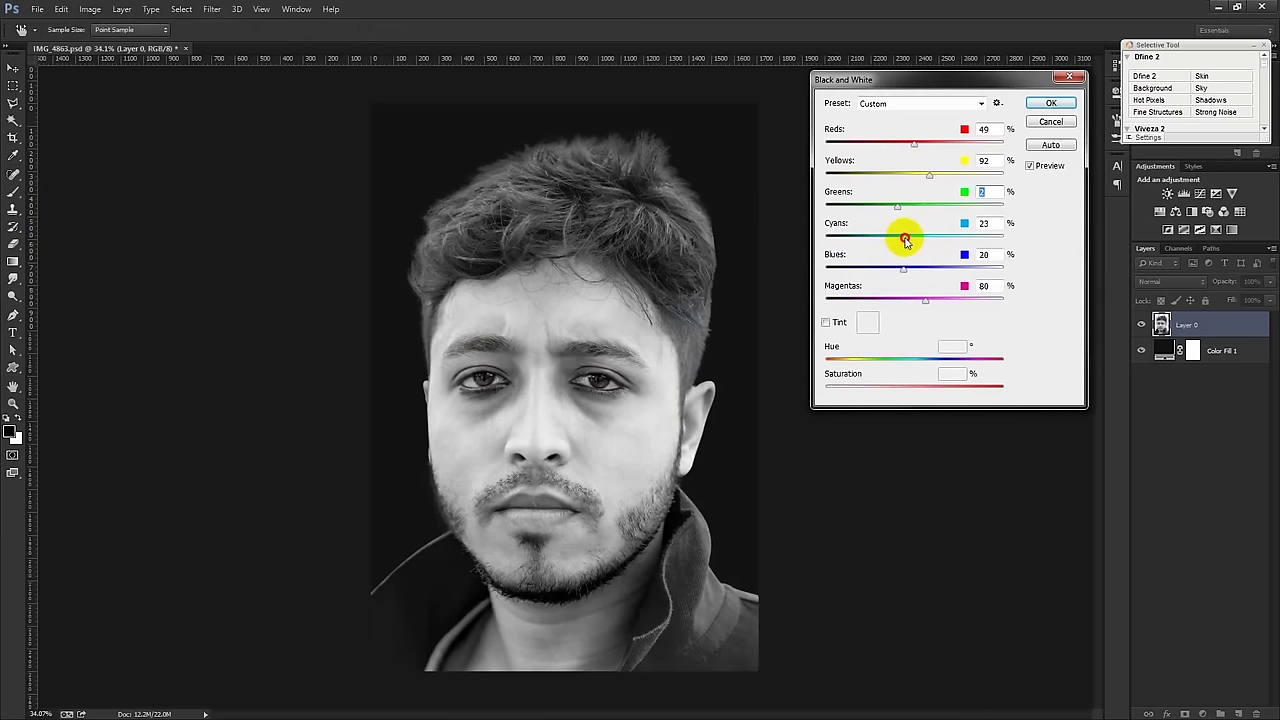
mouse_move(901, 240)
left_mouse_down()
mouse_move(908, 272)
mouse_move(895, 274)
mouse_move(905, 271)
left_mouse_up()
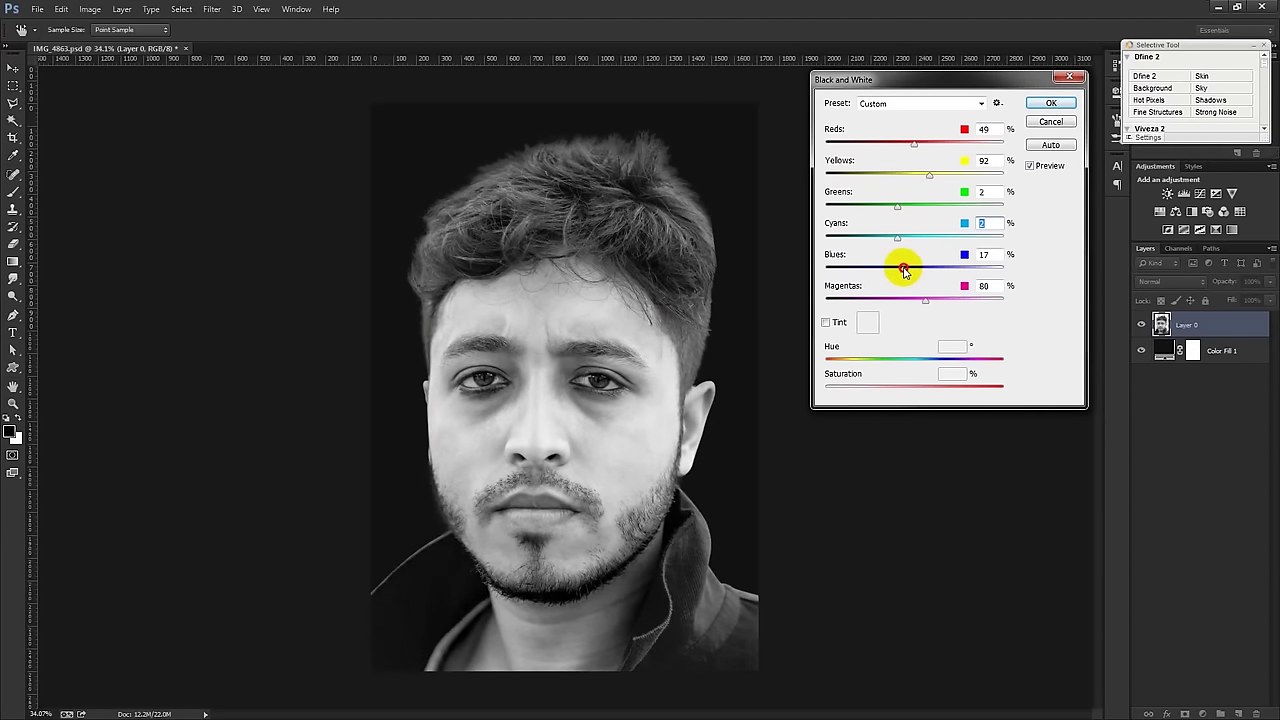
left_click_drag(923, 263, 908, 277)
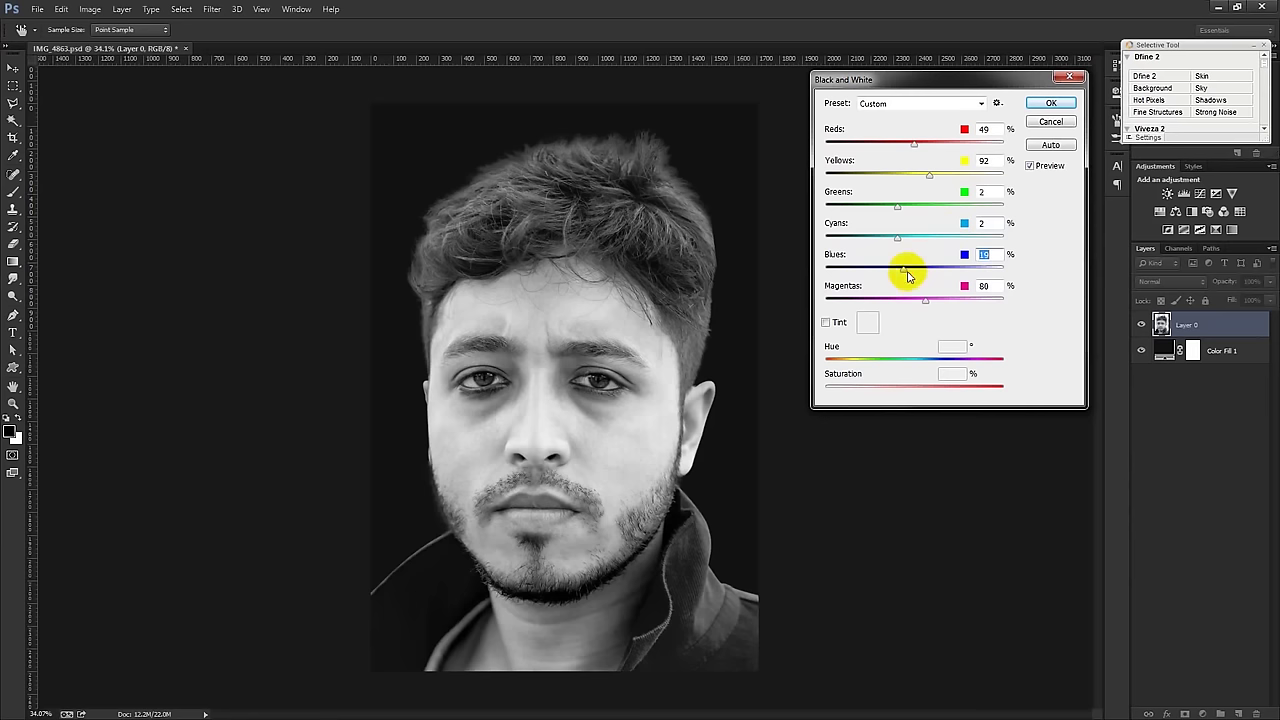
left_click(909, 272)
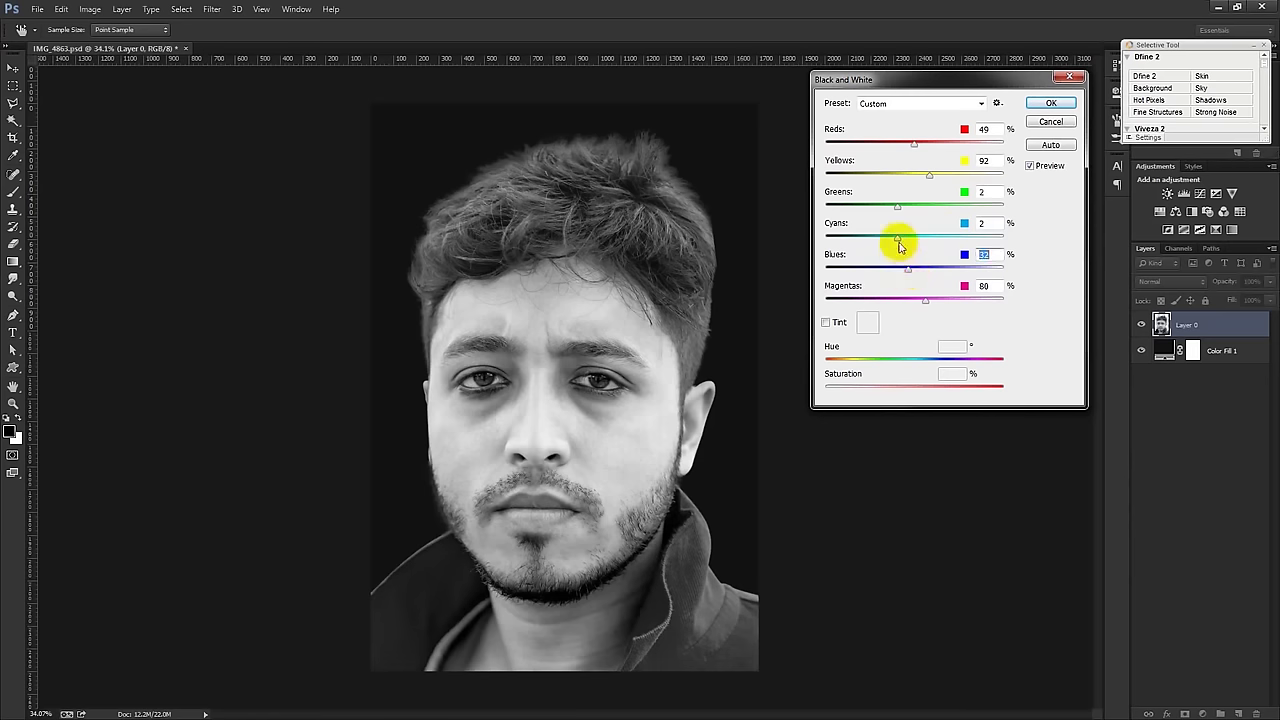
left_click(899, 240)
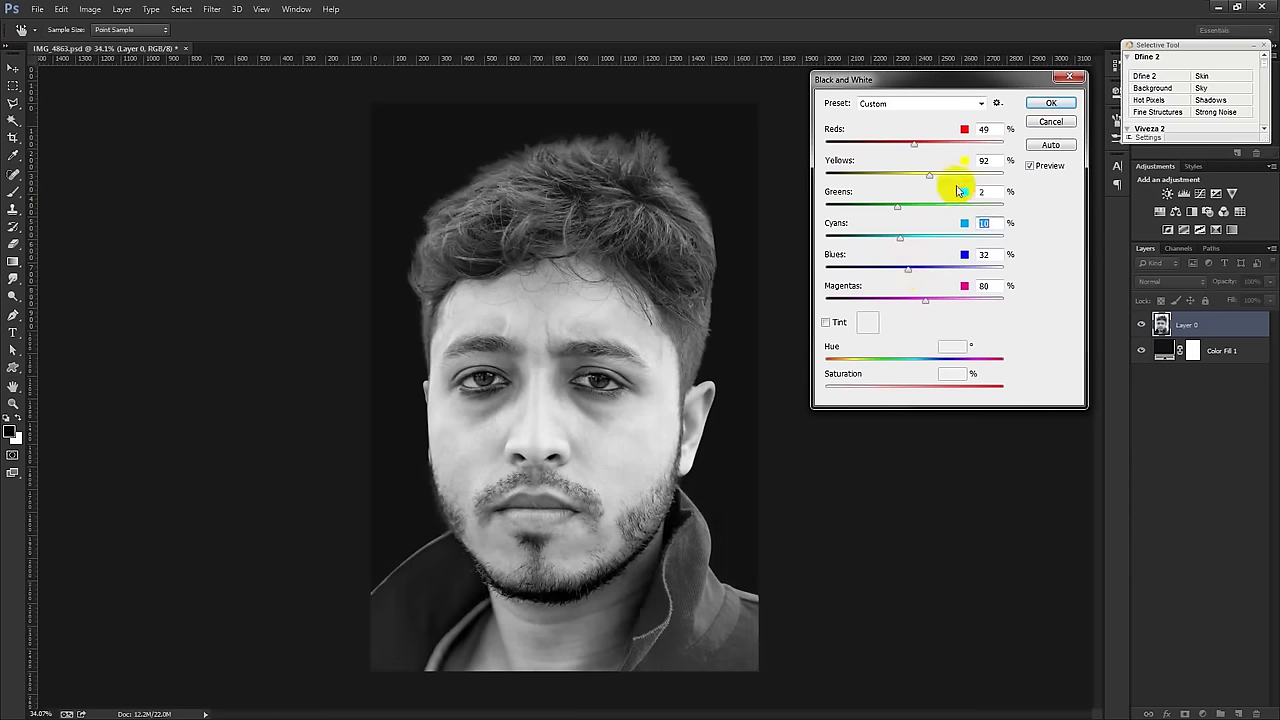
left_click(1040, 148)
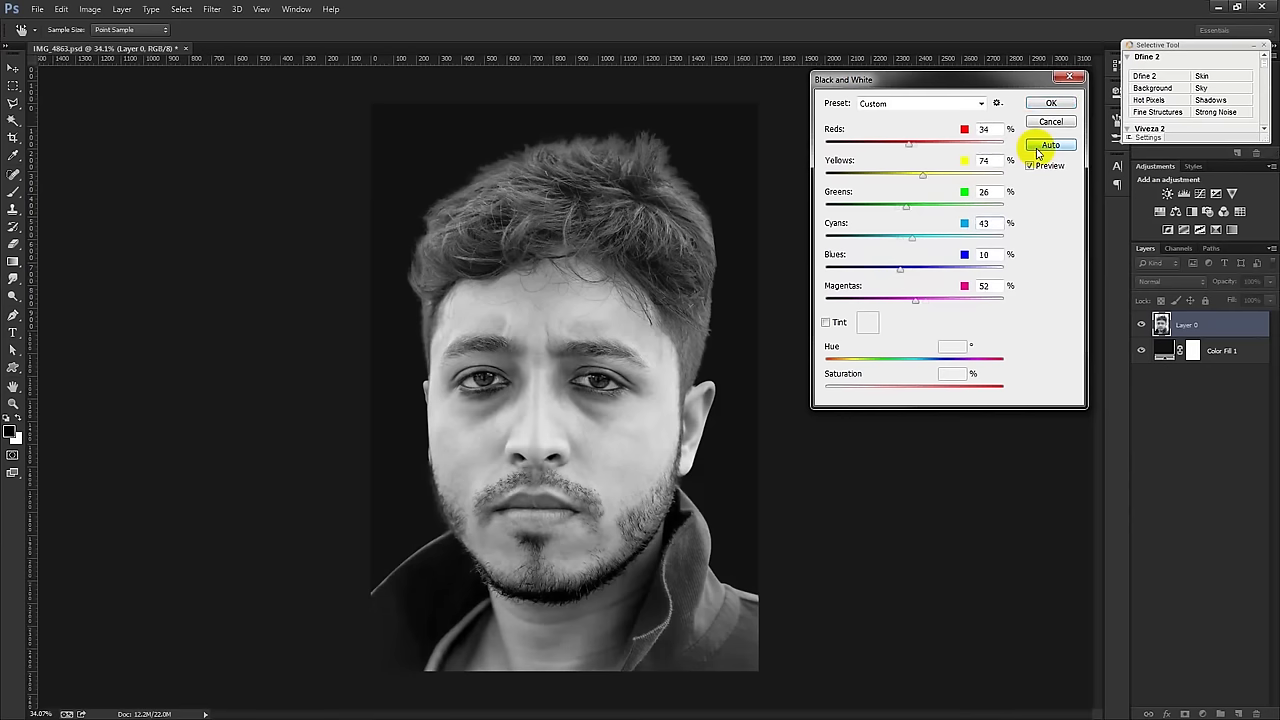
left_click(1051, 103)
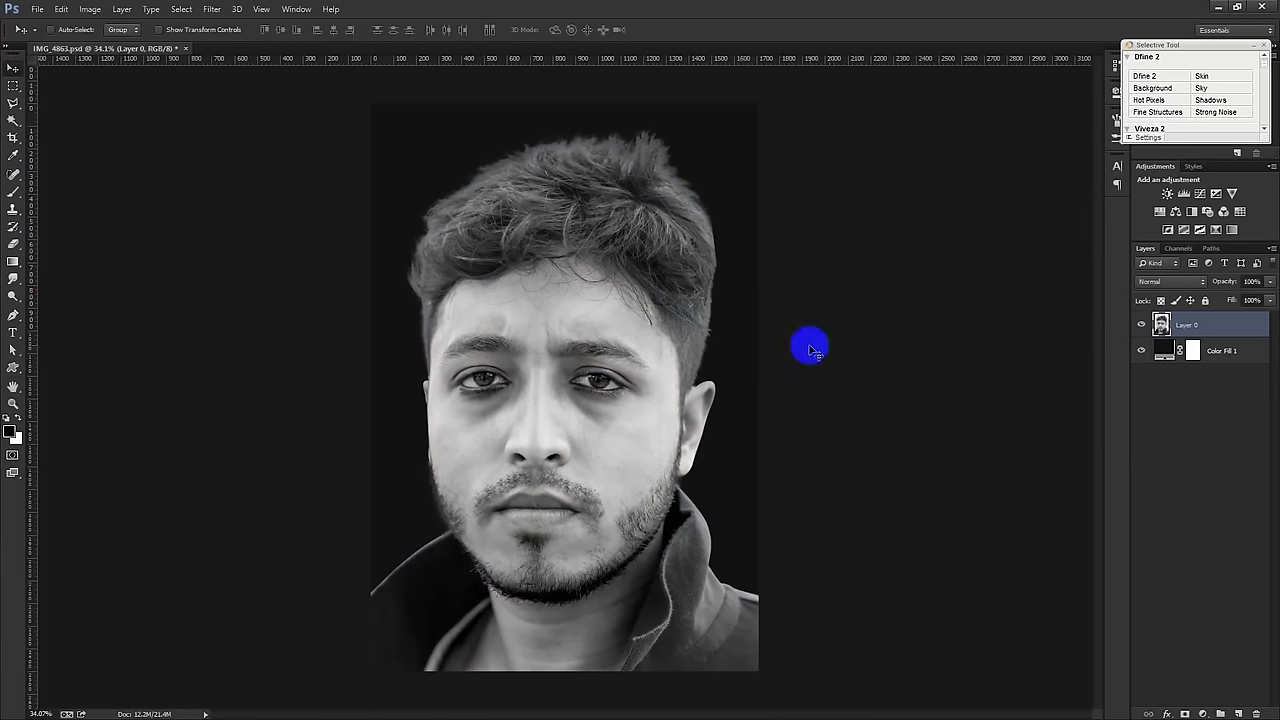
Step: Free-transform the portrait down to about 87% and shift it slightly lower and right
left_click_drag(812, 355, 815, 354)
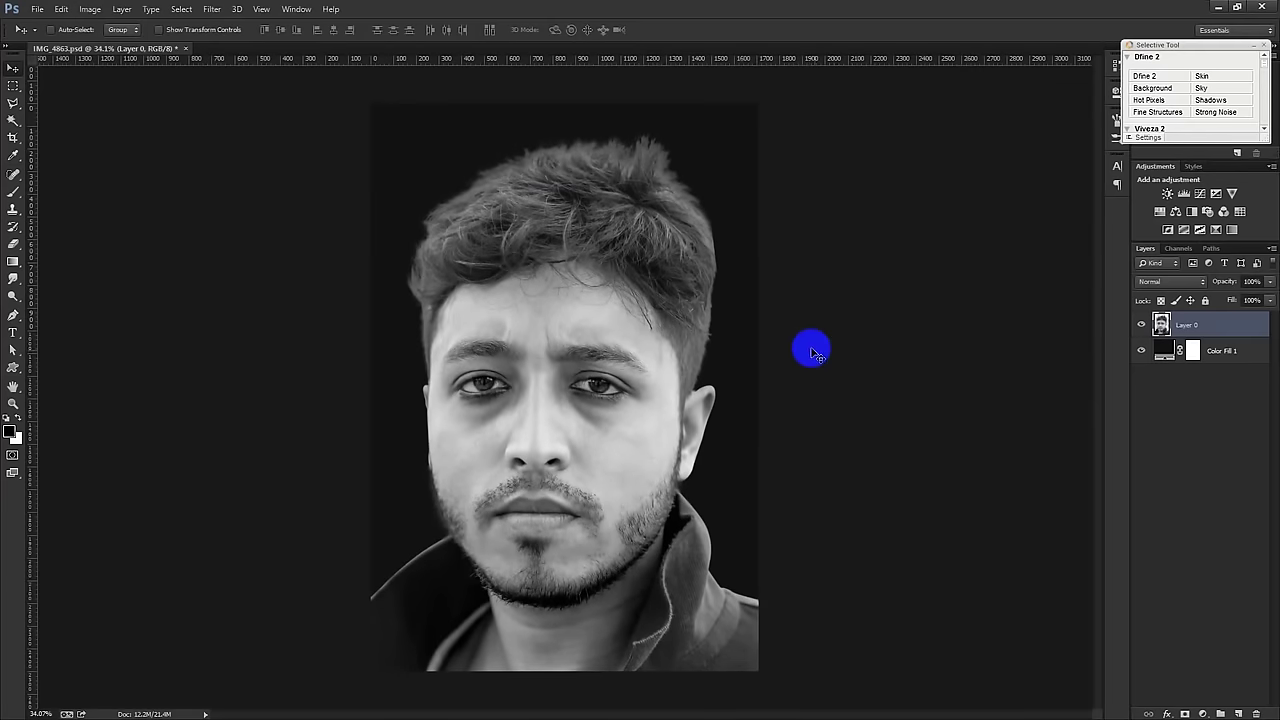
key("ctrl+t")
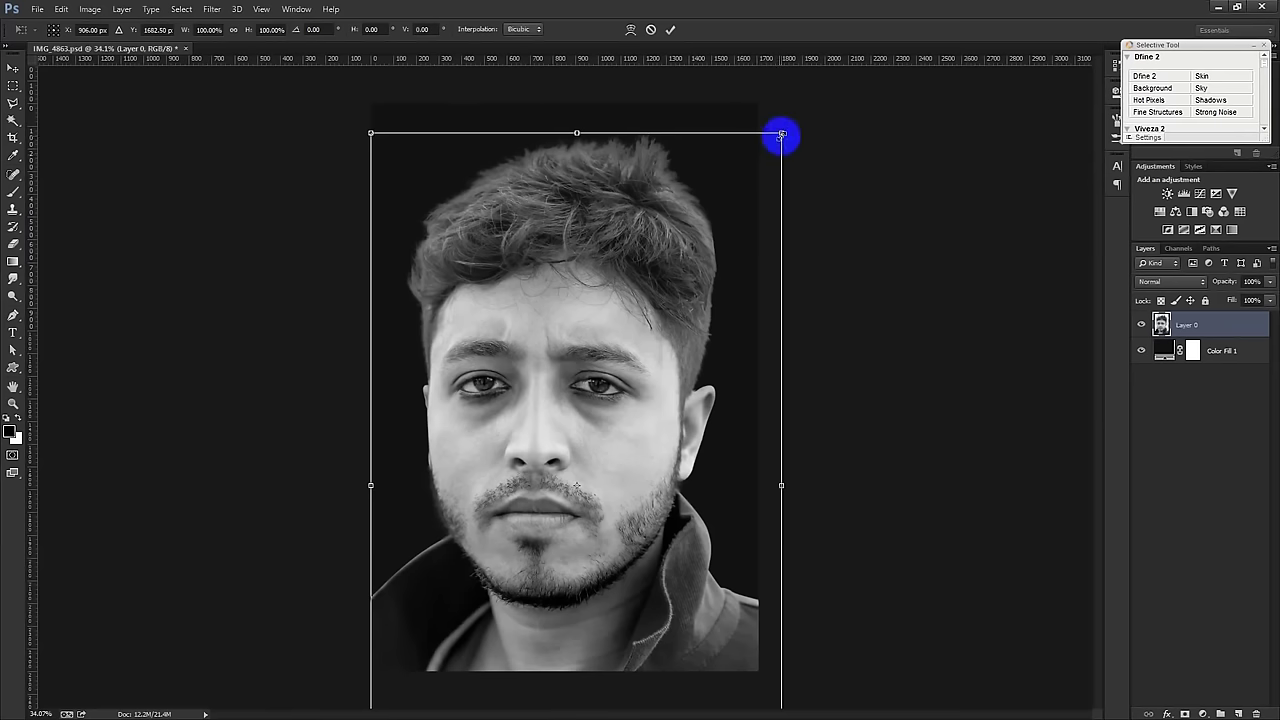
left_click_drag(781, 135, 771, 170)
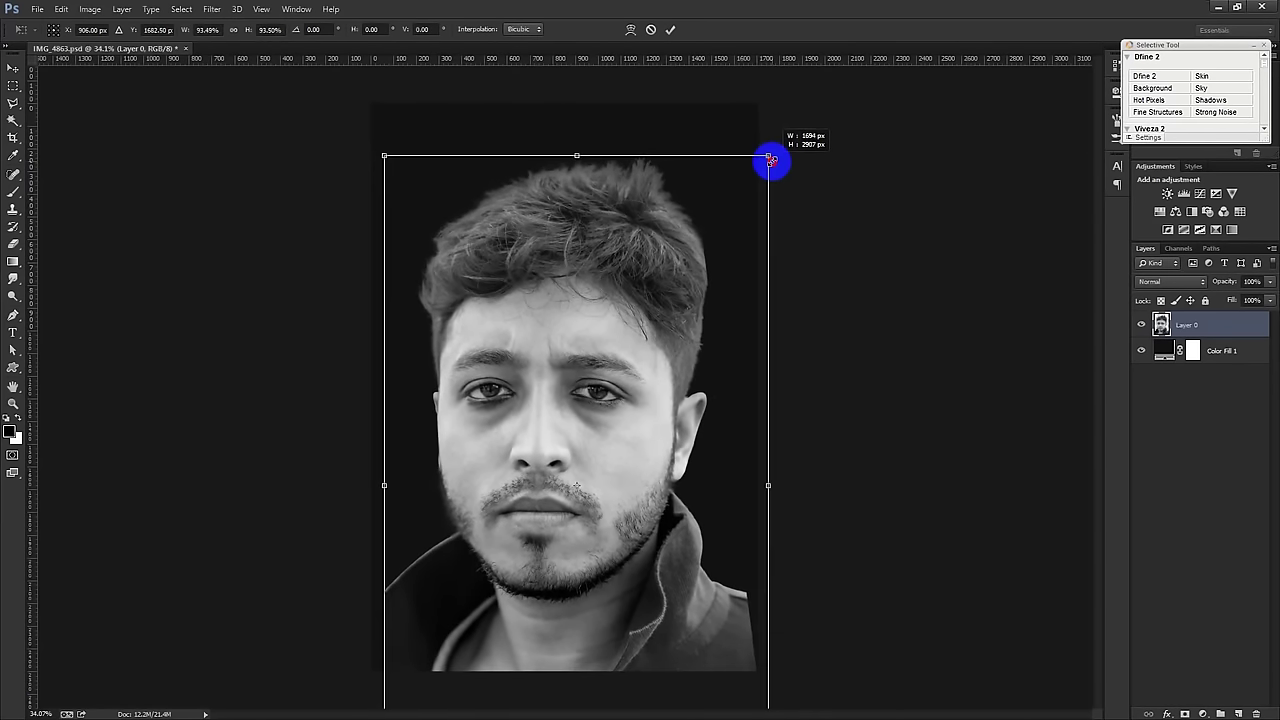
left_click_drag(771, 170, 757, 182)
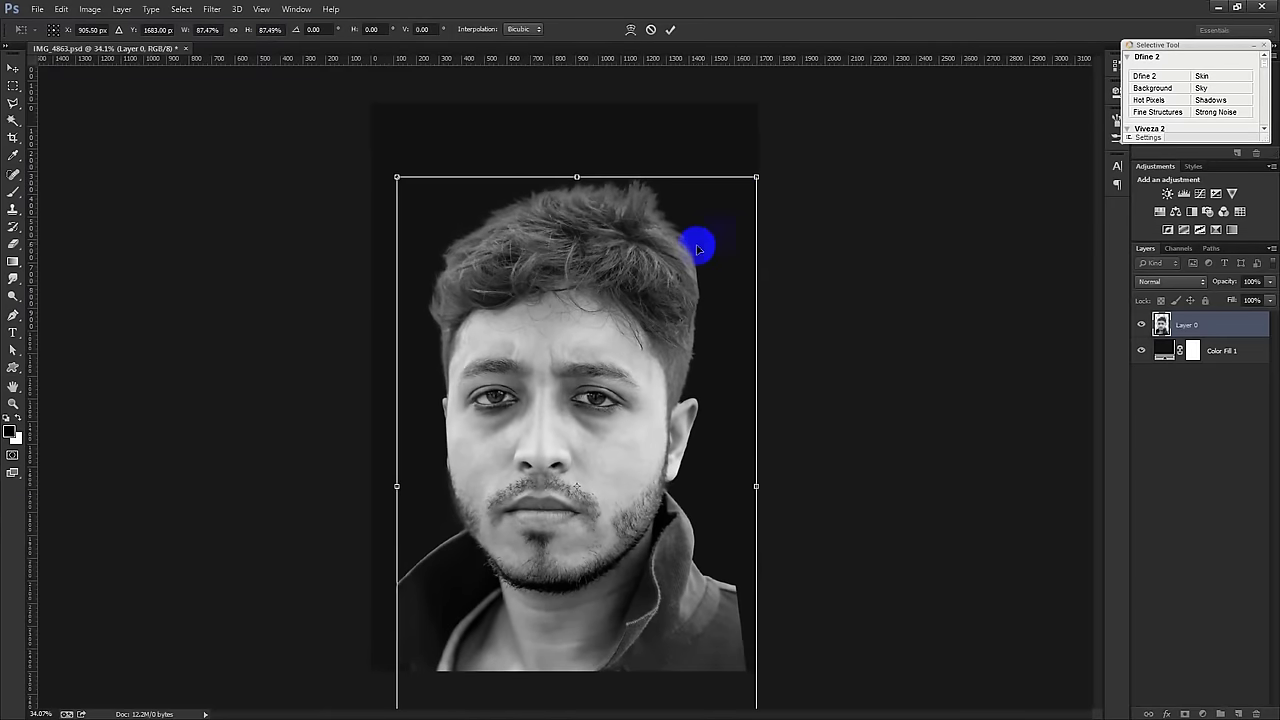
left_click_drag(694, 243, 697, 258)
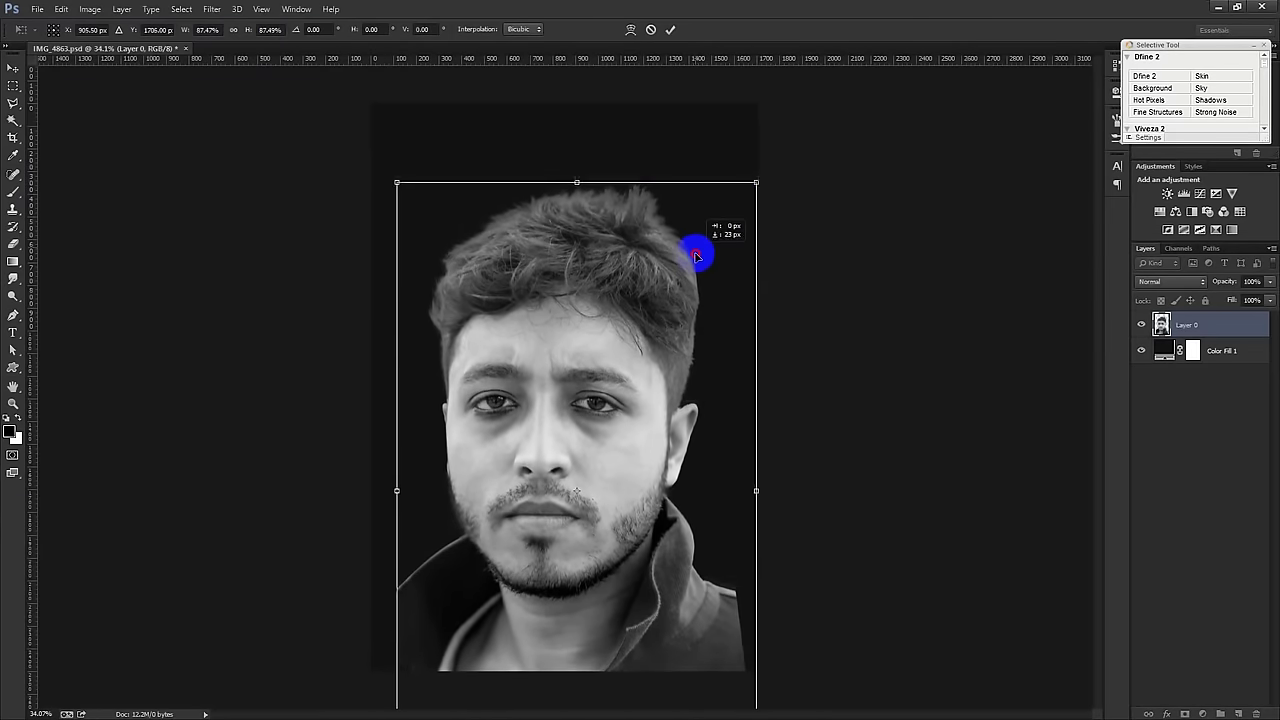
left_click(670, 29)
left_click_drag(678, 230, 684, 232)
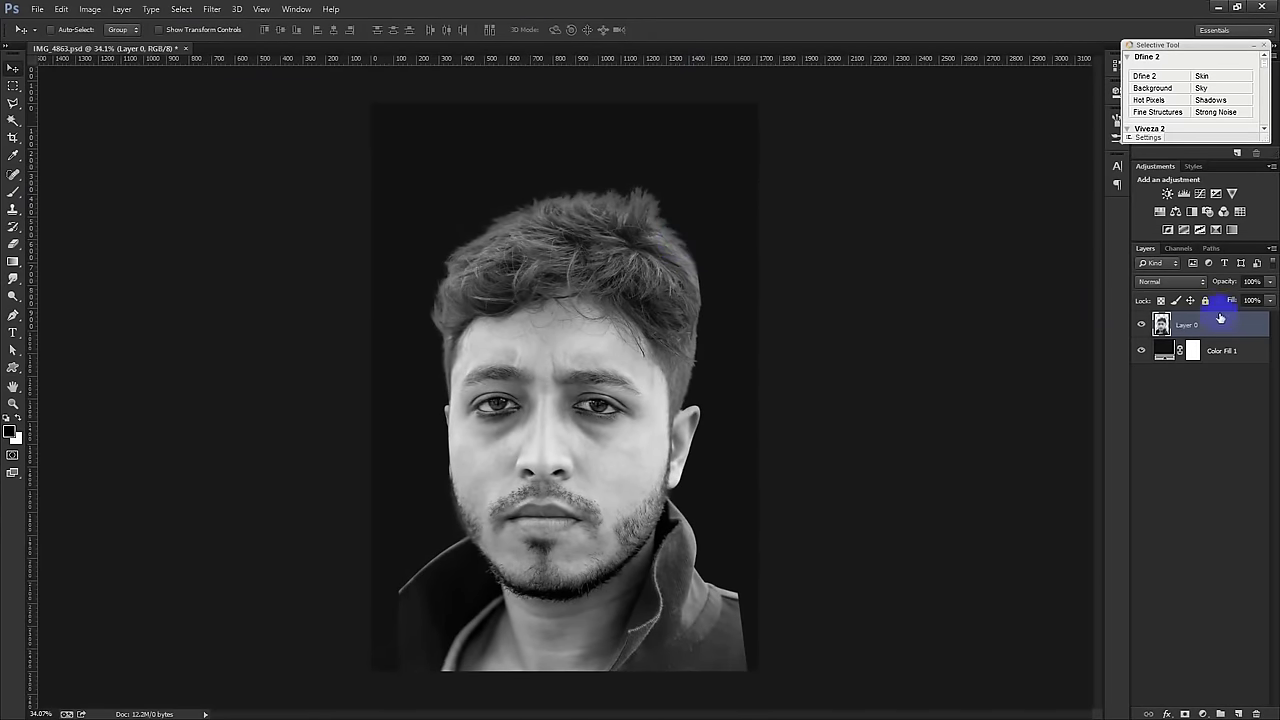
left_click(1162, 325, "ctrl")
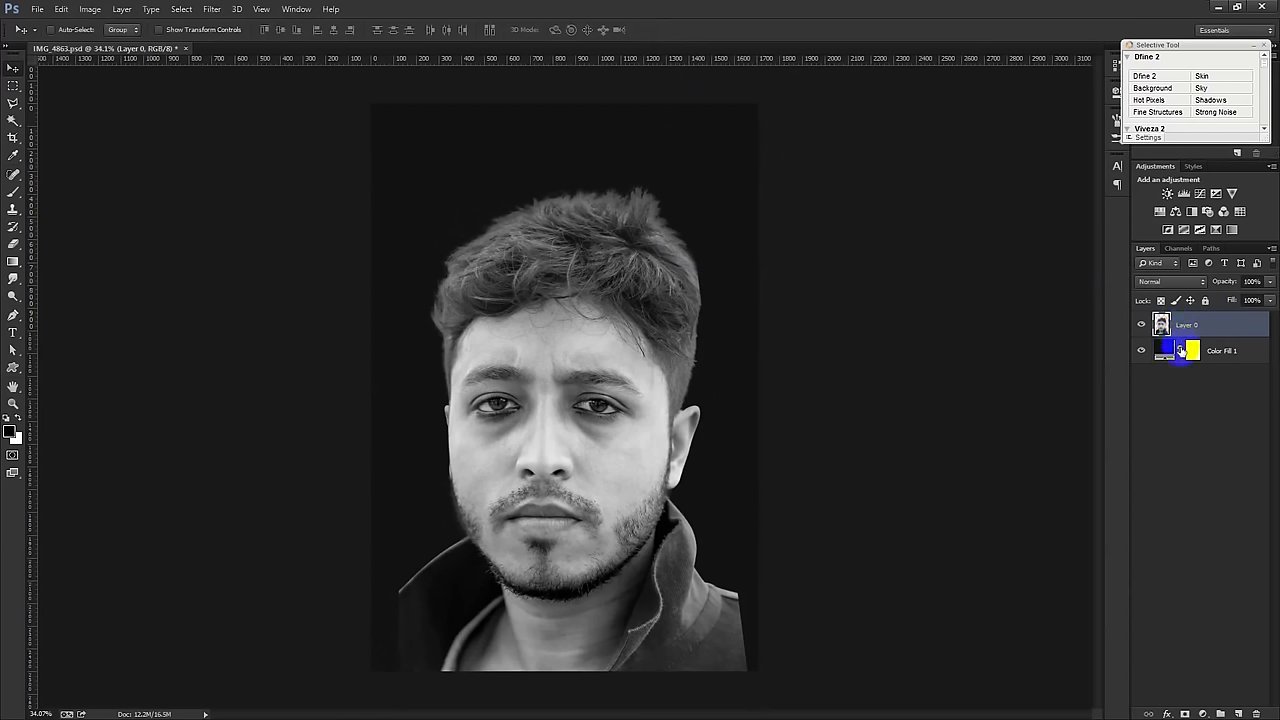
Step: Clone Stamp jacket fabric along the right shoulder, extending it down to the canvas bottom
left_click(13, 209)
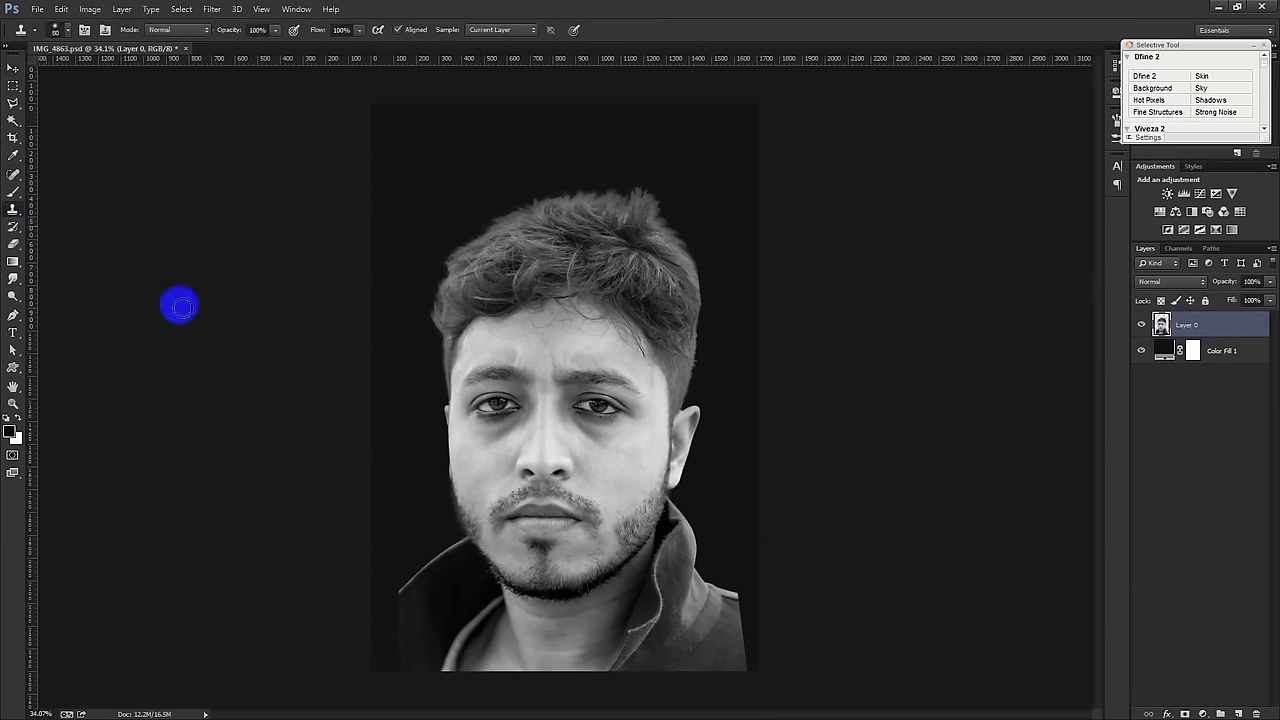
mouse_move(428, 568)
left_mouse_down()
mouse_move(373, 620)
mouse_move(409, 675)
mouse_move(374, 640)
mouse_move(400, 646)
mouse_move(417, 626)
mouse_move(409, 680)
mouse_move(609, 671)
mouse_move(727, 605)
left_mouse_up()
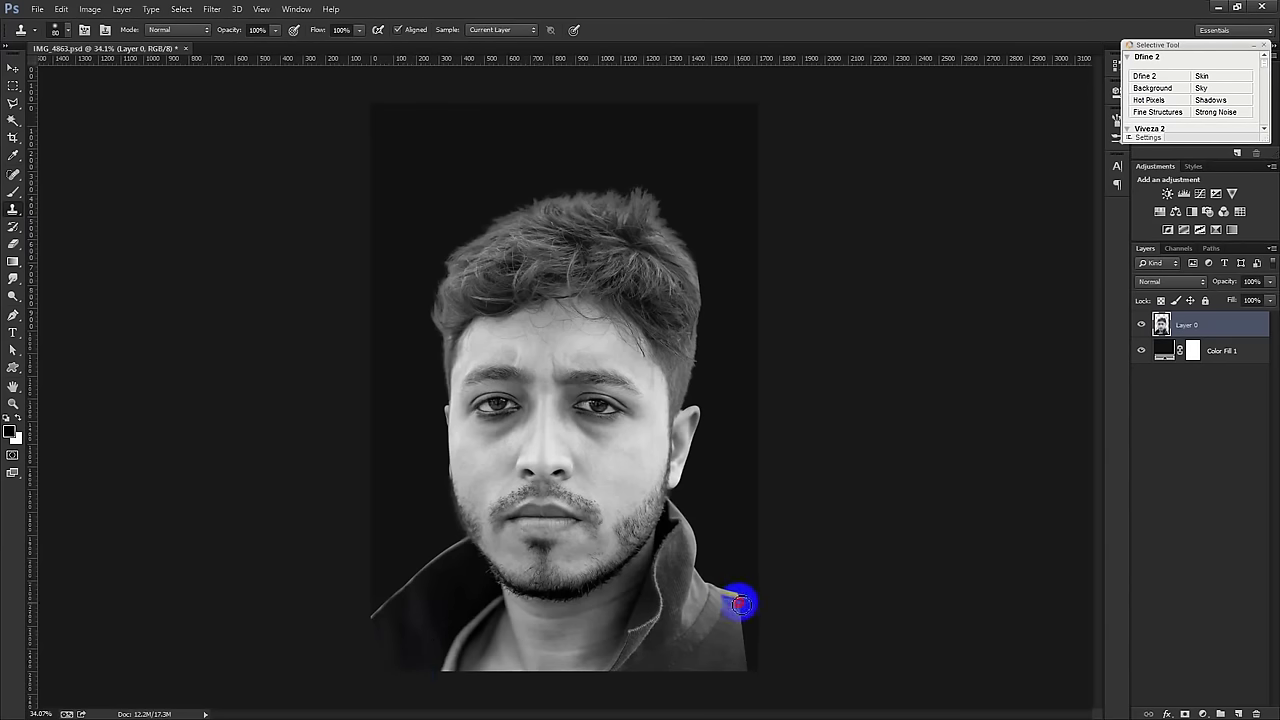
mouse_move(737, 600)
left_mouse_down()
mouse_move(754, 677)
mouse_move(751, 606)
mouse_move(739, 599)
left_mouse_up()
left_click_drag(750, 603, 763, 677)
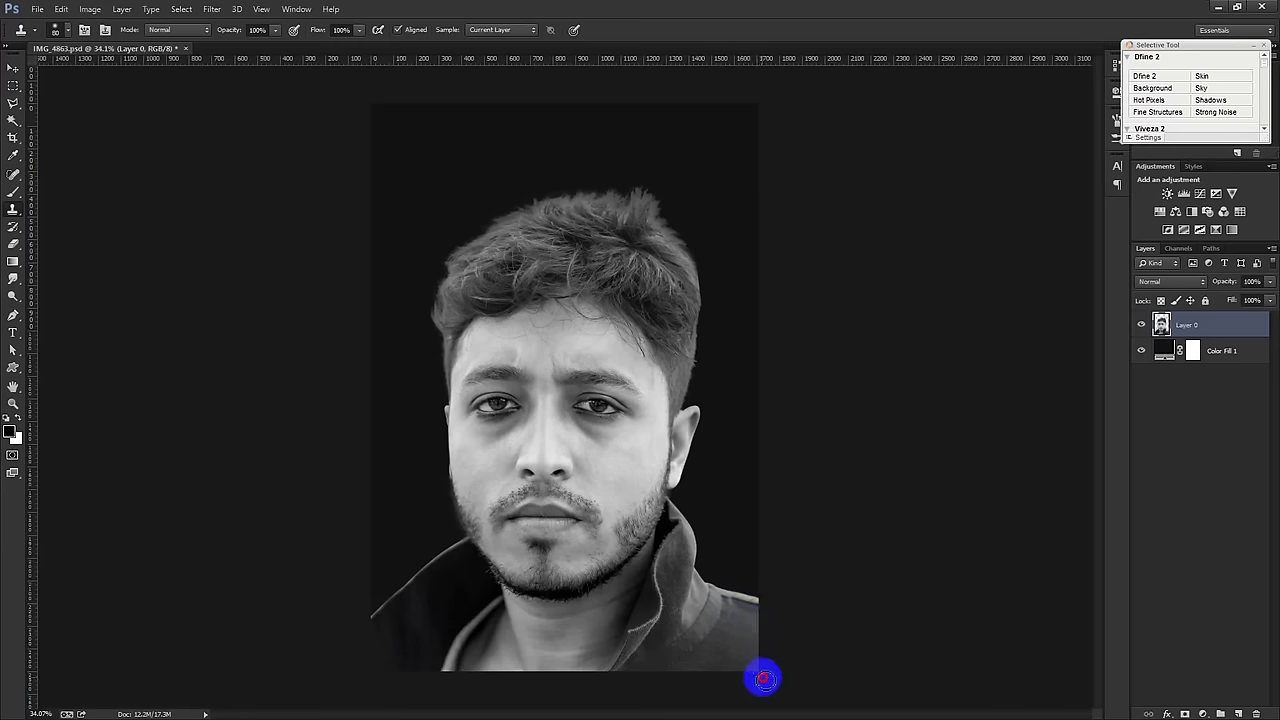
left_click(13, 67)
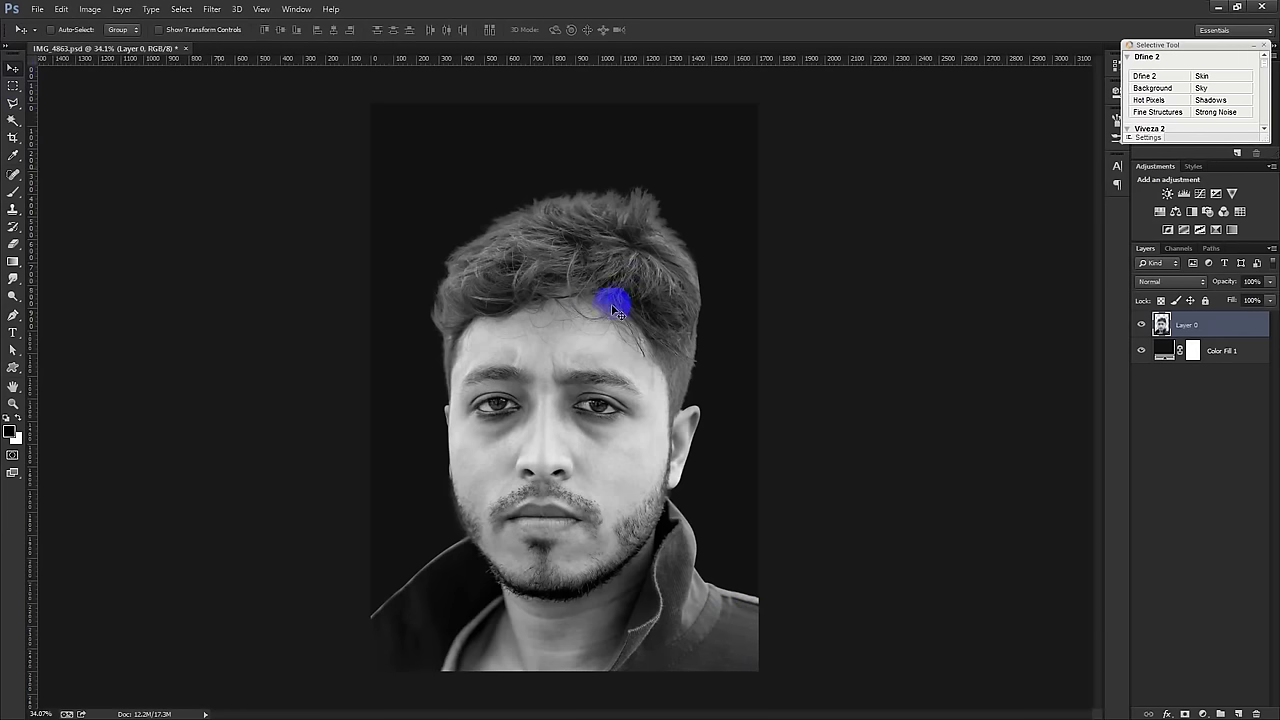
Step: Rotate the portrait about 1.9° and enlarge it to about 102%, committing the transform
key("ctrl+t")
left_click_drag(843, 366, 846, 369)
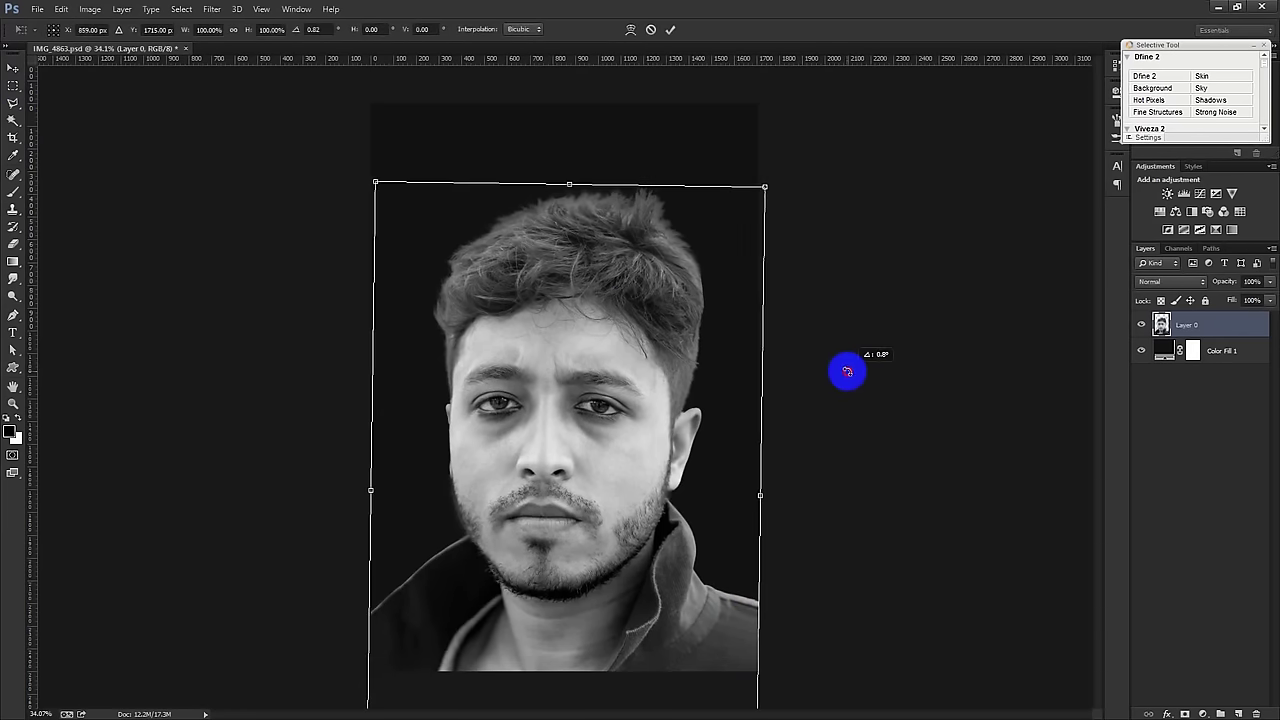
left_click_drag(768, 185, 775, 183)
left_click_drag(847, 224, 851, 229)
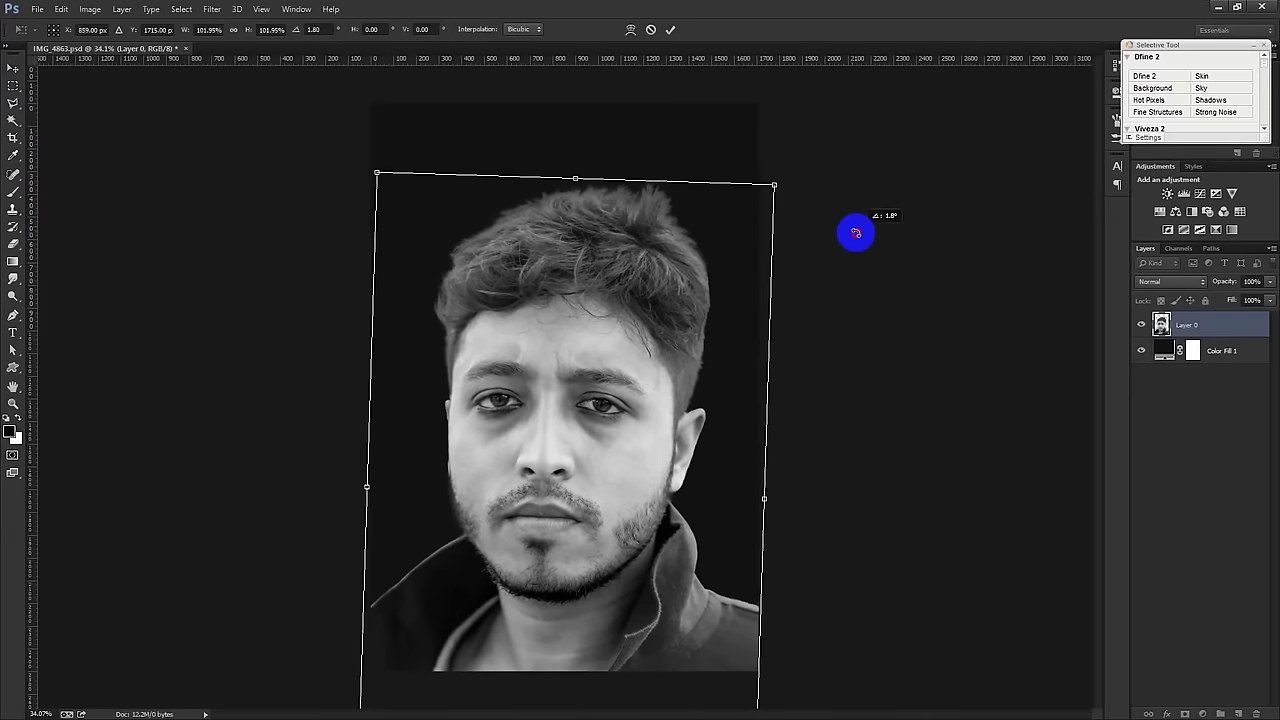
key("Return")
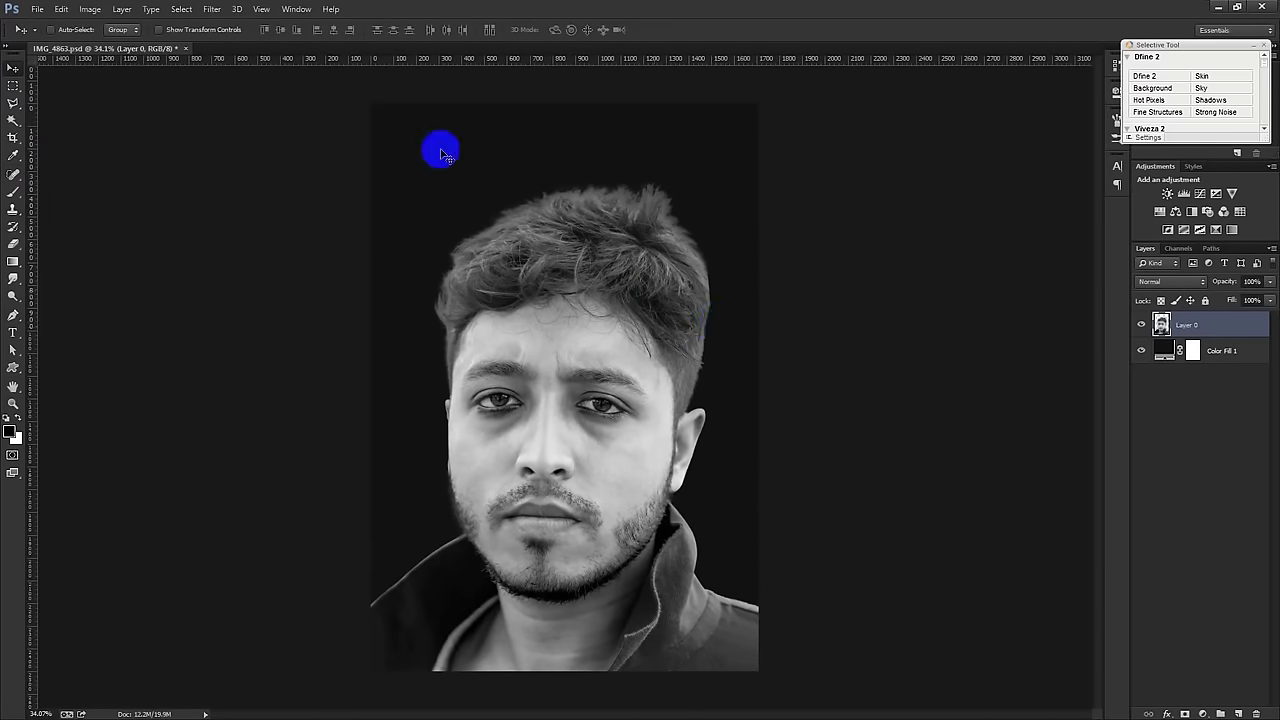
Step: Load the person's outline as a selection, invert it, then deselect
left_click(1161, 323, "ctrl")
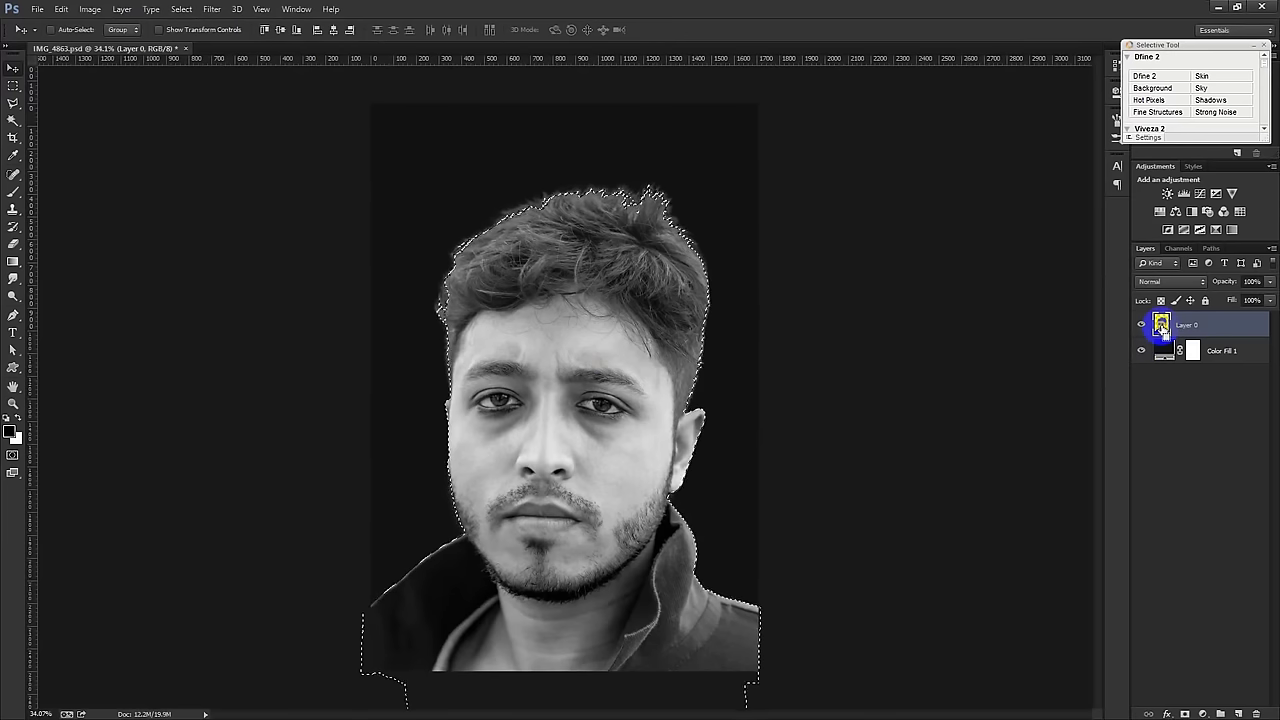
key("ctrl+shift+i")
key("ctrl+d")
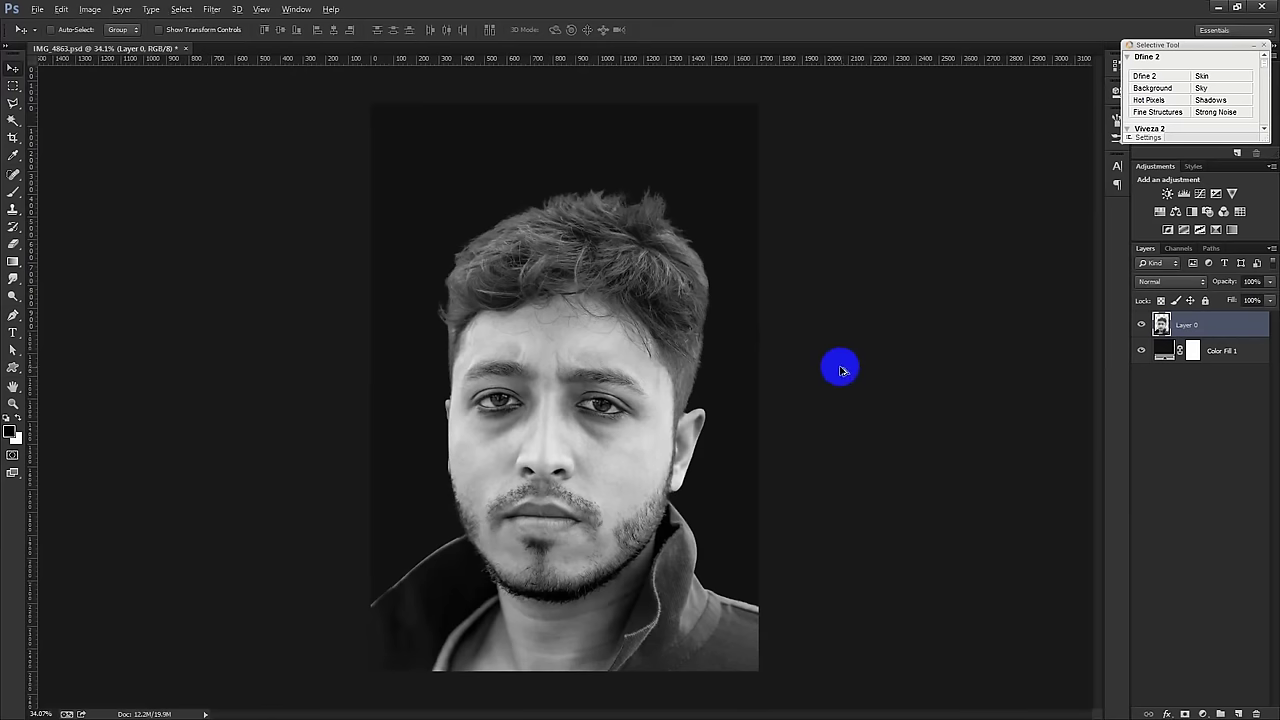
scroll(840, 371, "up", 1)
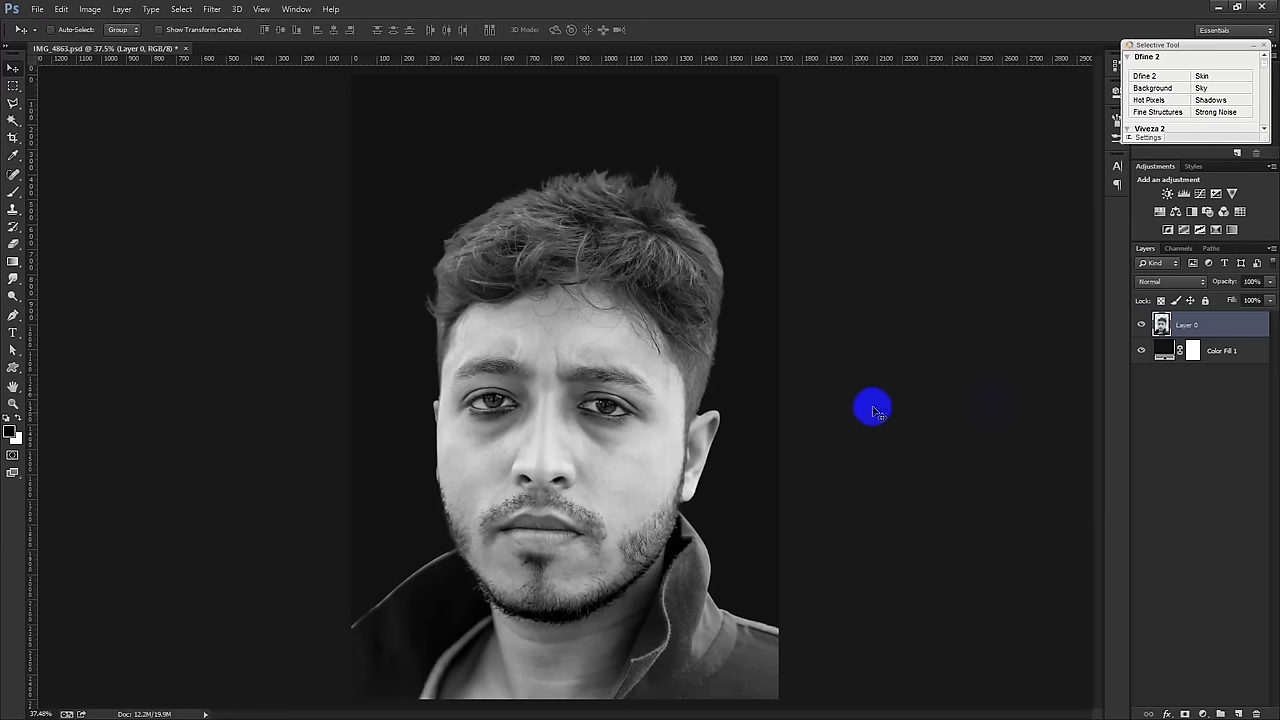
Step: Add a colorized Hue/Saturation layer tinting the portrait blue (Hue 214, Saturation 79, Lightness -26)
left_click(1205, 713)
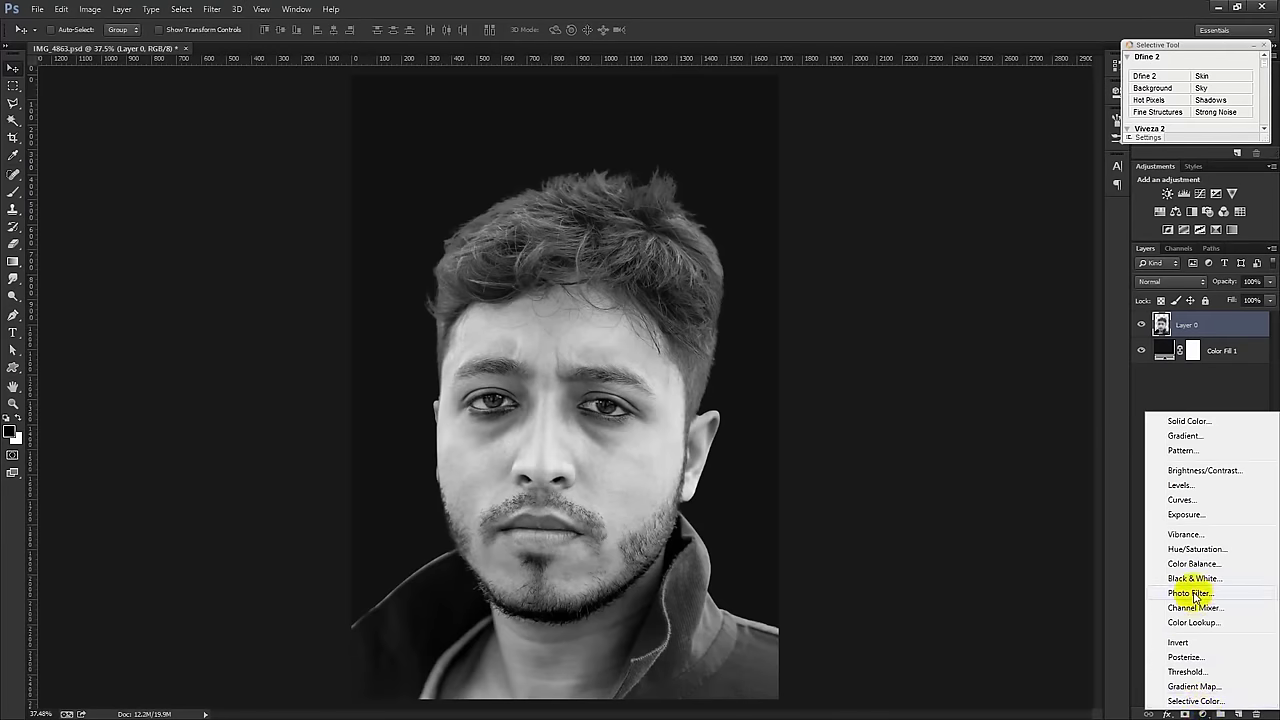
left_click(1194, 550)
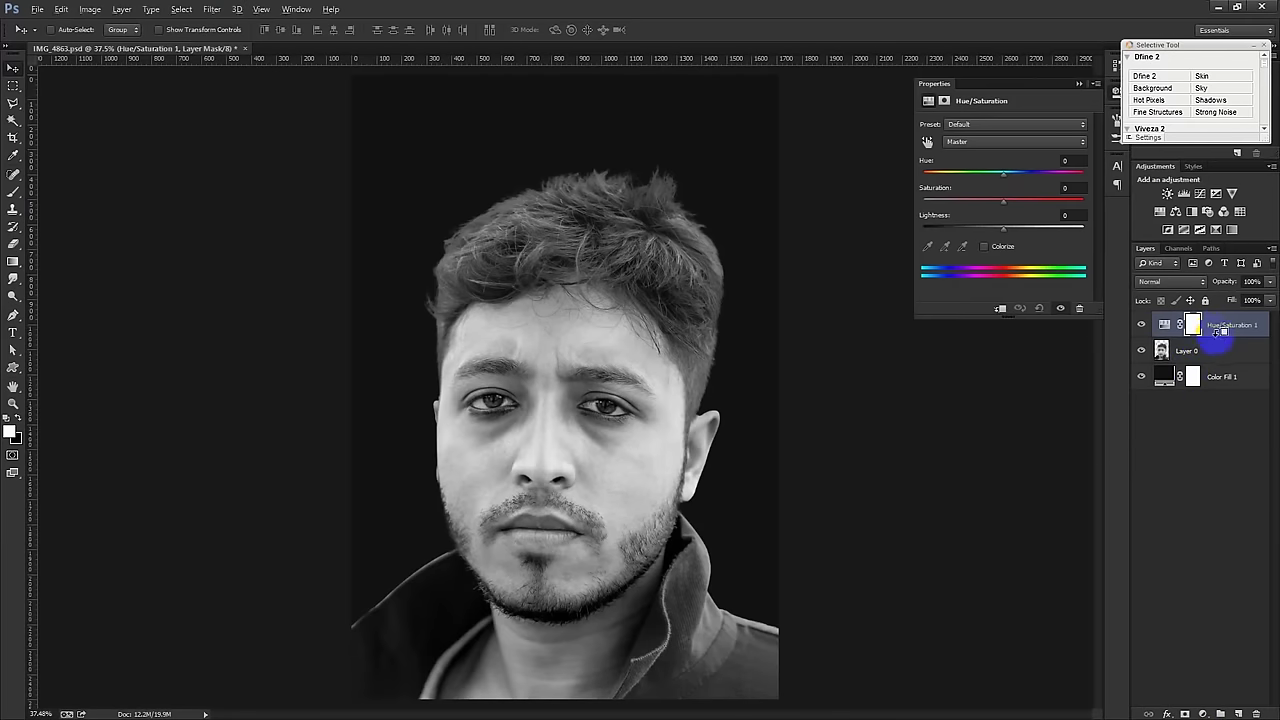
left_click(985, 247)
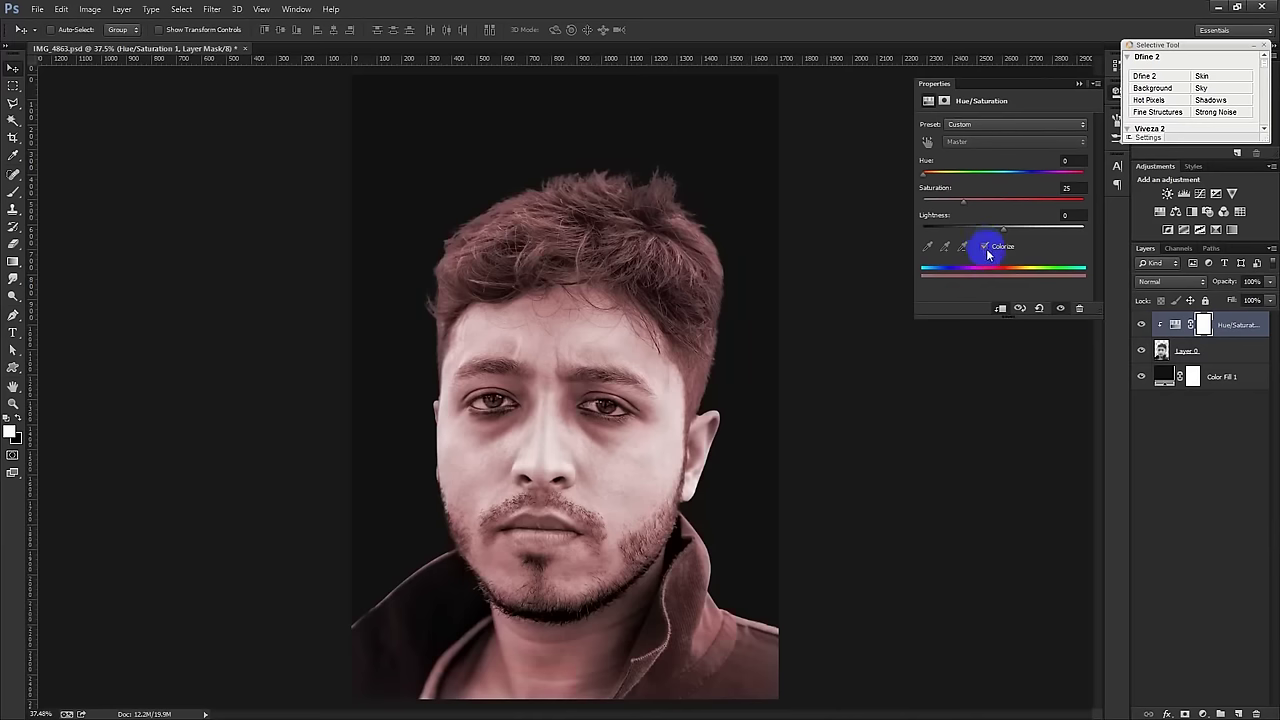
left_click_drag(925, 173, 1017, 181)
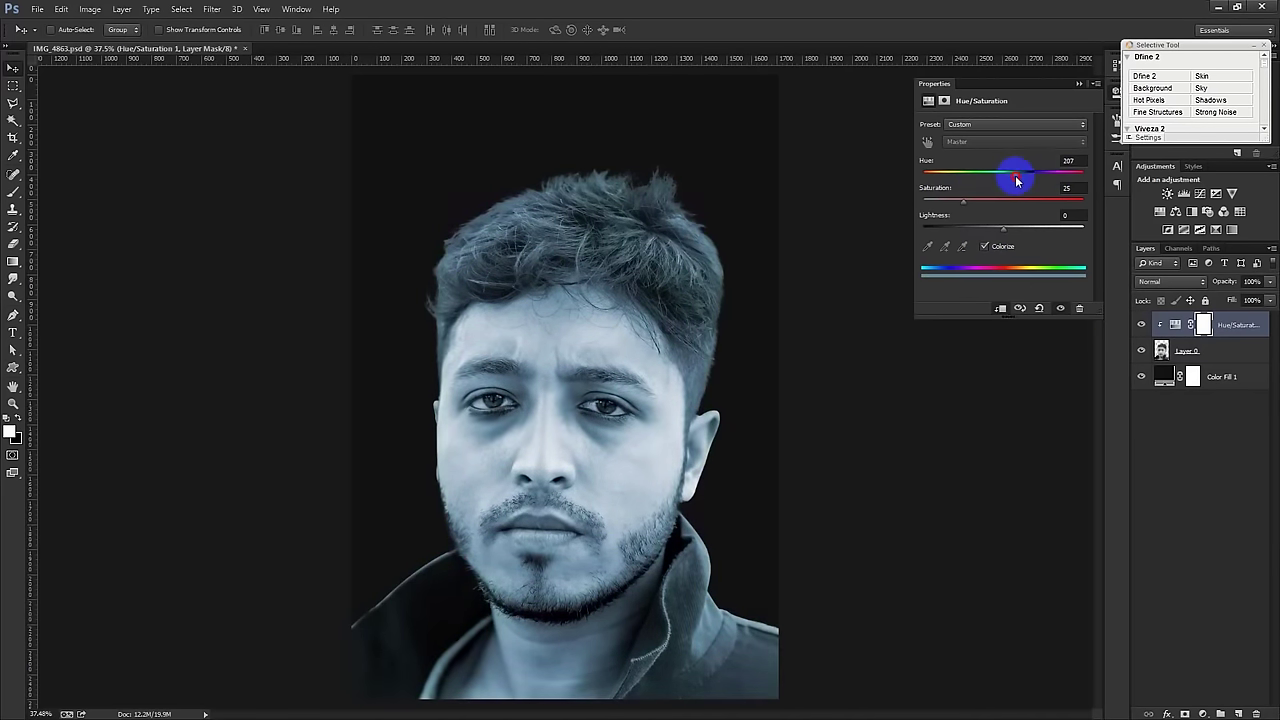
mouse_move(963, 201)
left_mouse_down()
mouse_move(1074, 207)
mouse_move(1040, 202)
mouse_move(983, 232)
left_mouse_up()
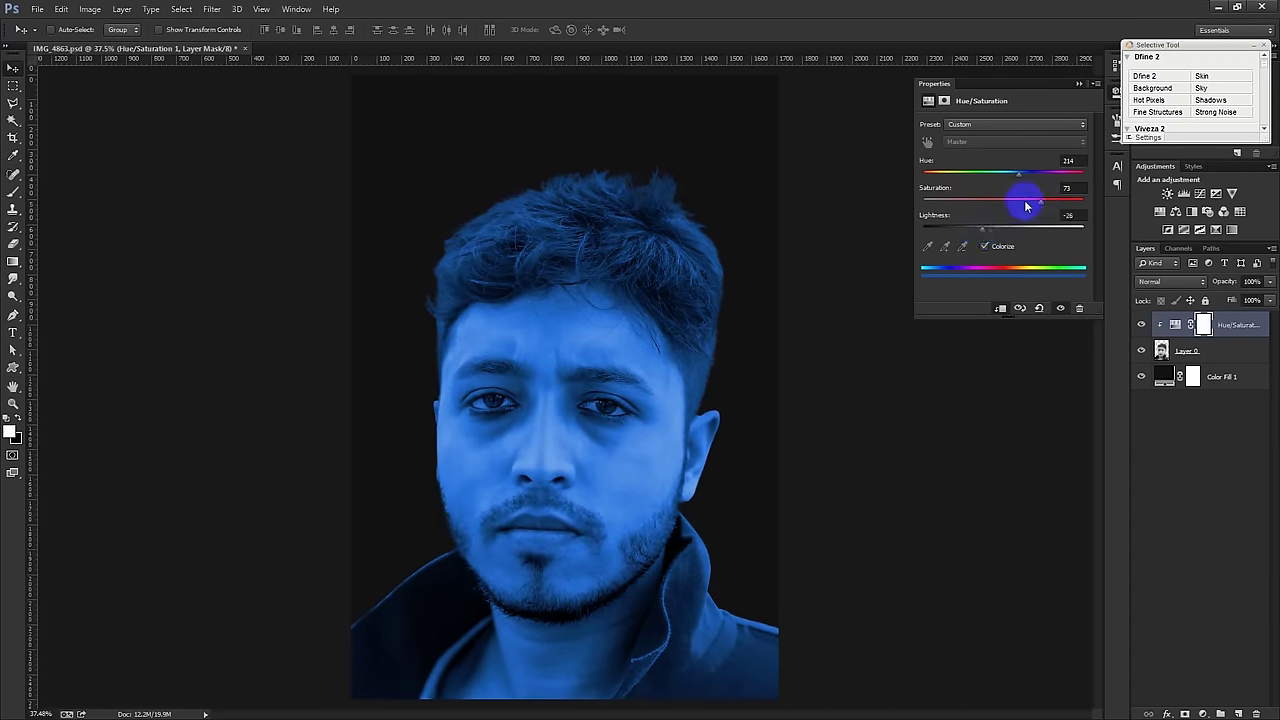
left_click_drag(1021, 182, 1020, 177)
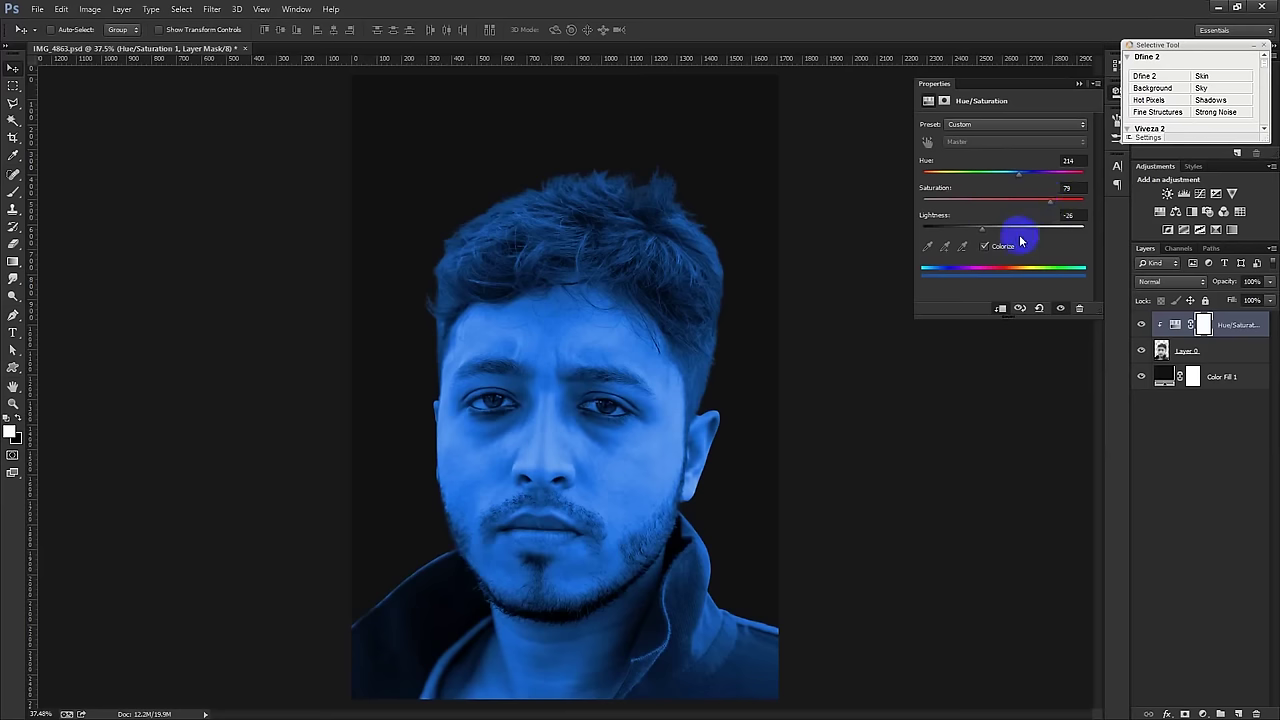
left_click(1080, 85)
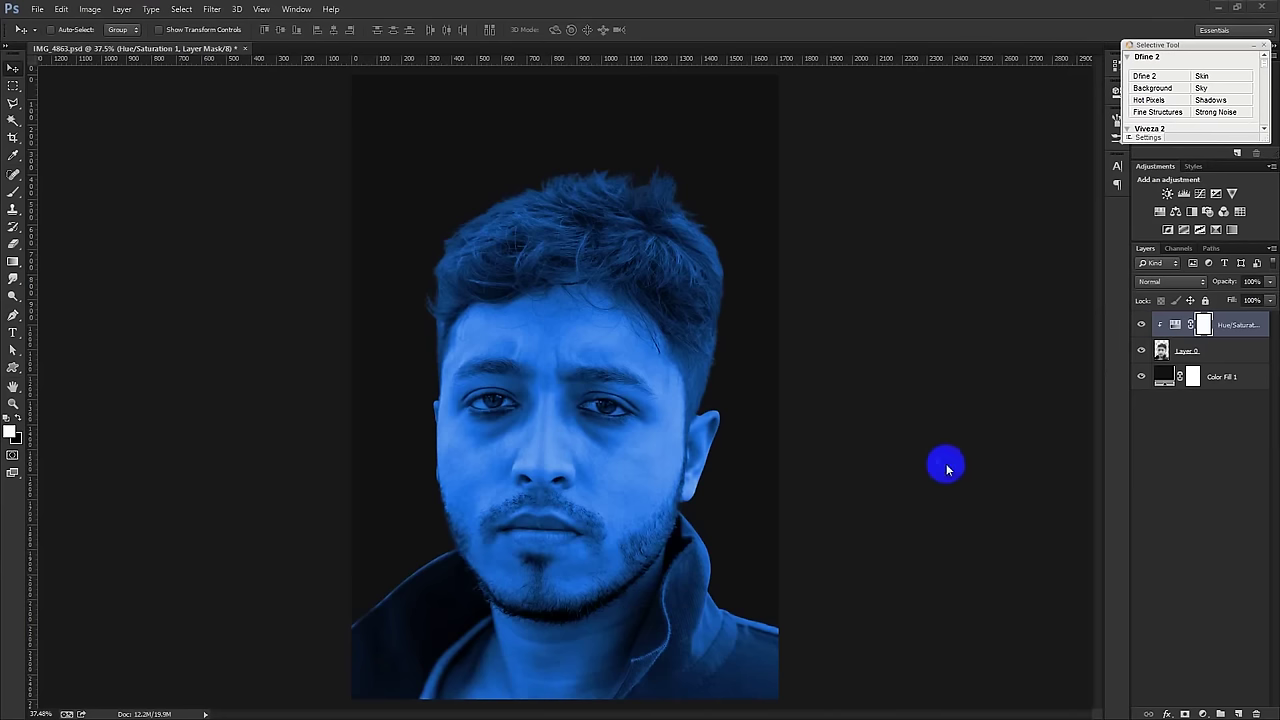
Step: Select the Layer 0 portrait photo and bring up the Image menu
scroll(614, 437, "up", 2)
scroll(528, 429, "up", 3)
scroll(528, 429, "up", 3)
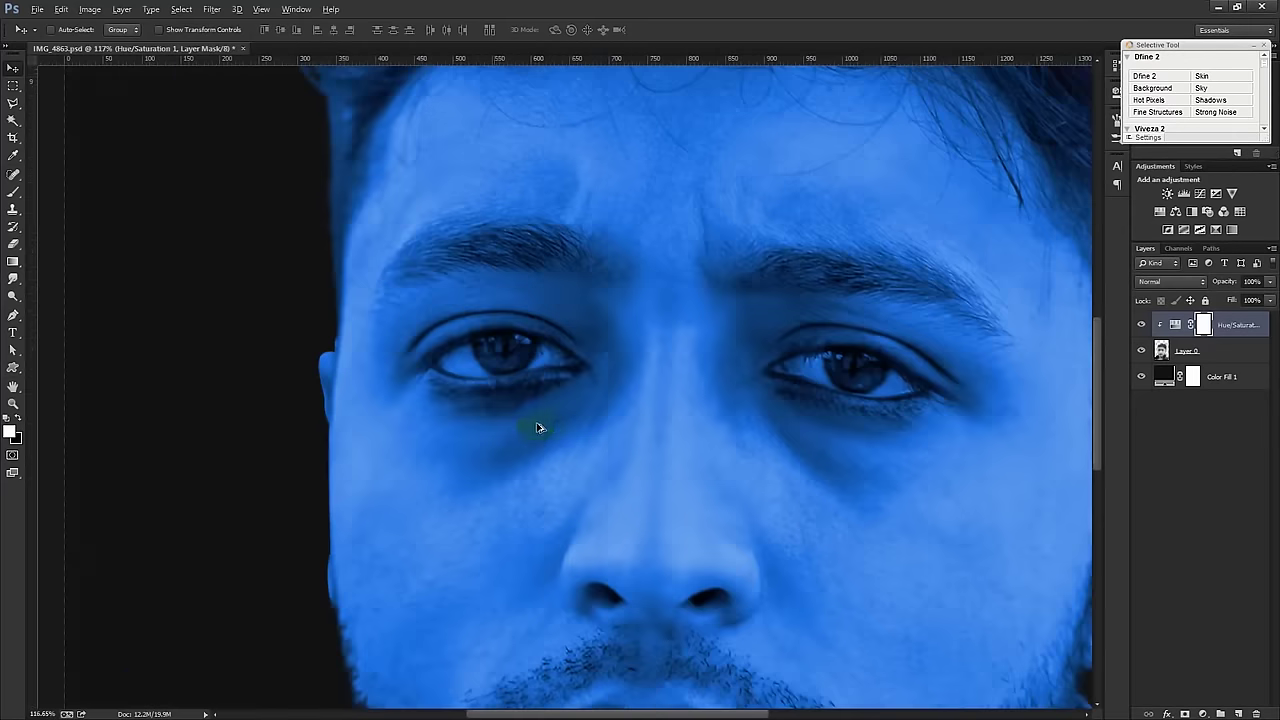
scroll(870, 470, "down", 3)
scroll(870, 472, "down", 3)
scroll(870, 475, "down", 3)
scroll(870, 475, "up", 2)
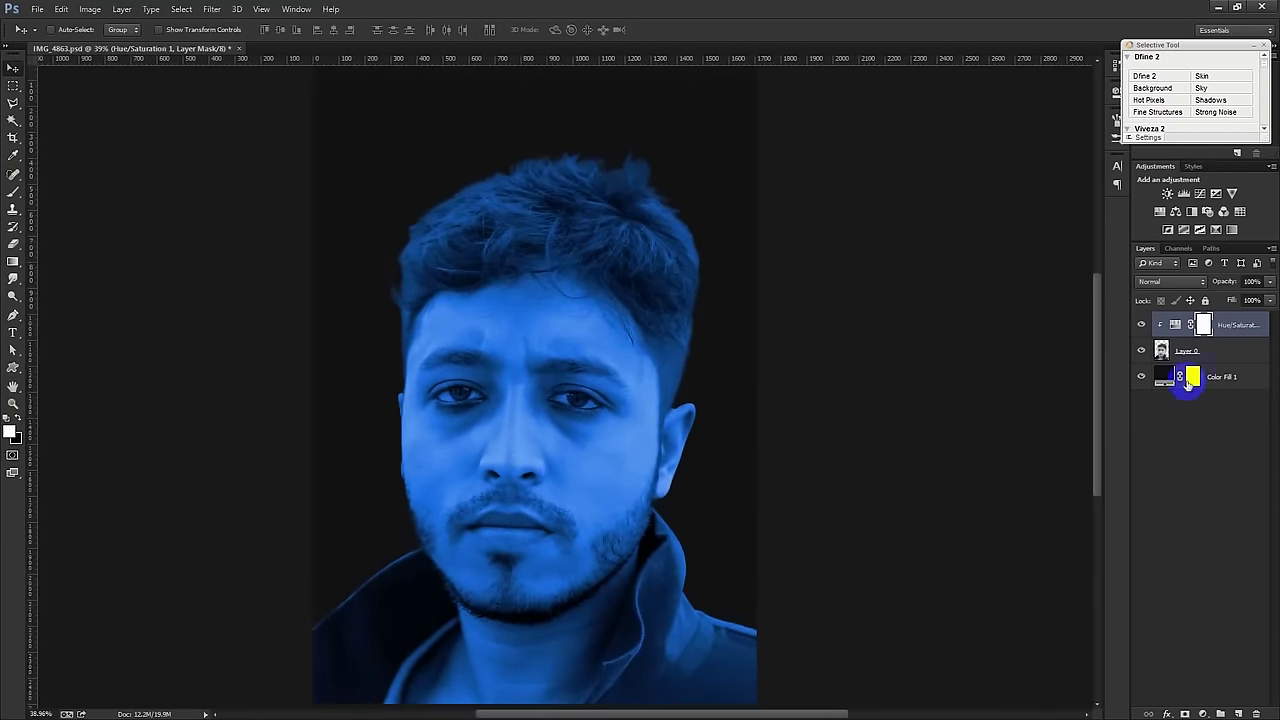
left_click(1186, 351)
left_click(90, 9)
mouse_move(109, 44)
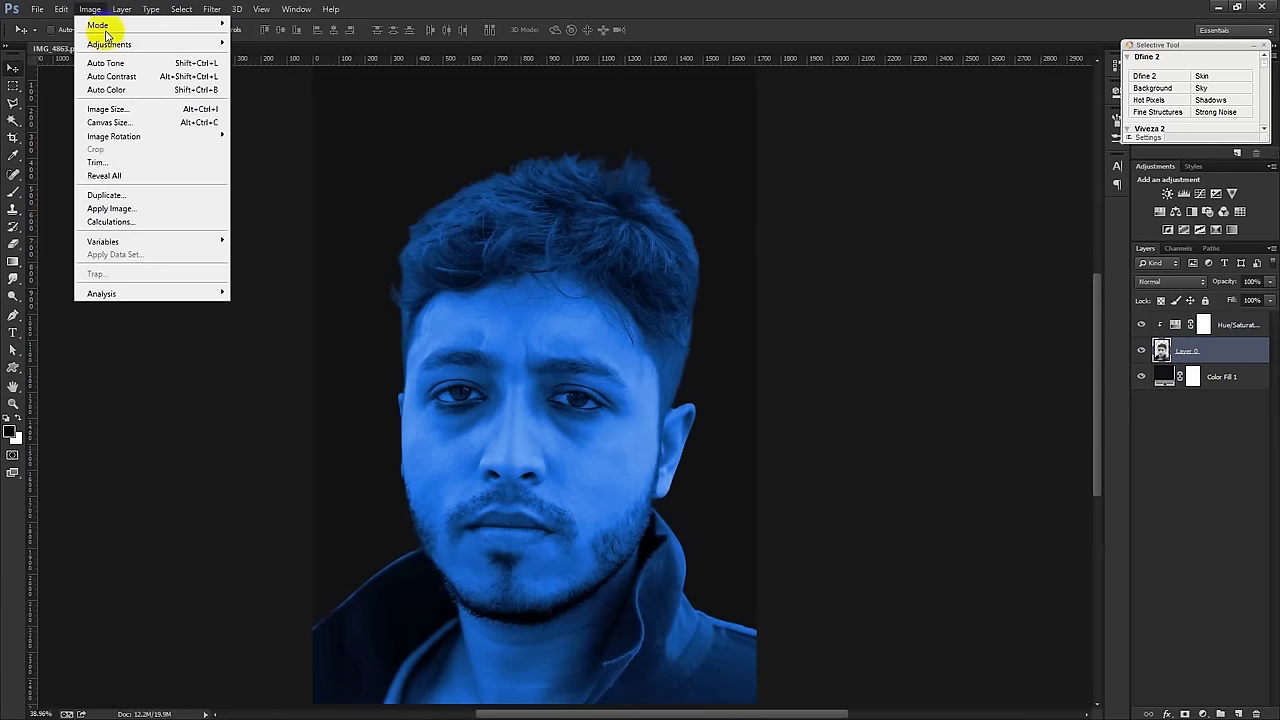
Step: Apply Levels to the portrait photo with input black 17 and input white 219
left_click(289, 60)
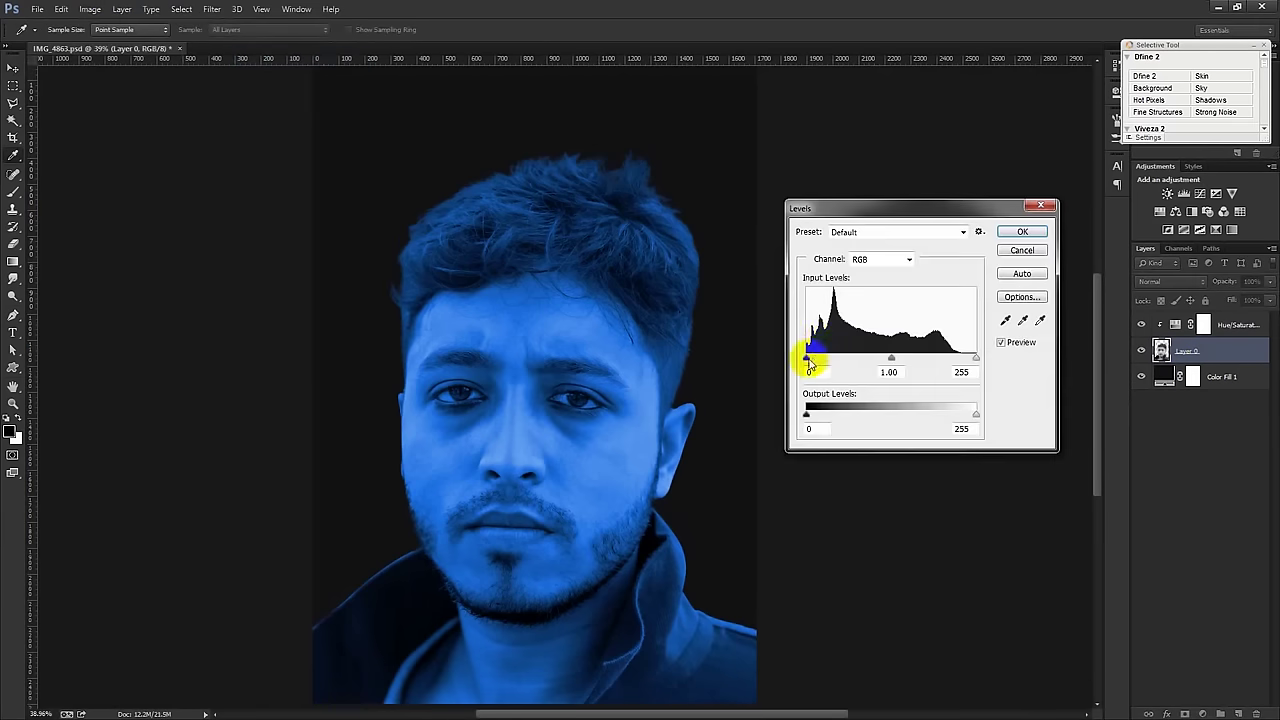
left_click_drag(807, 358, 822, 360)
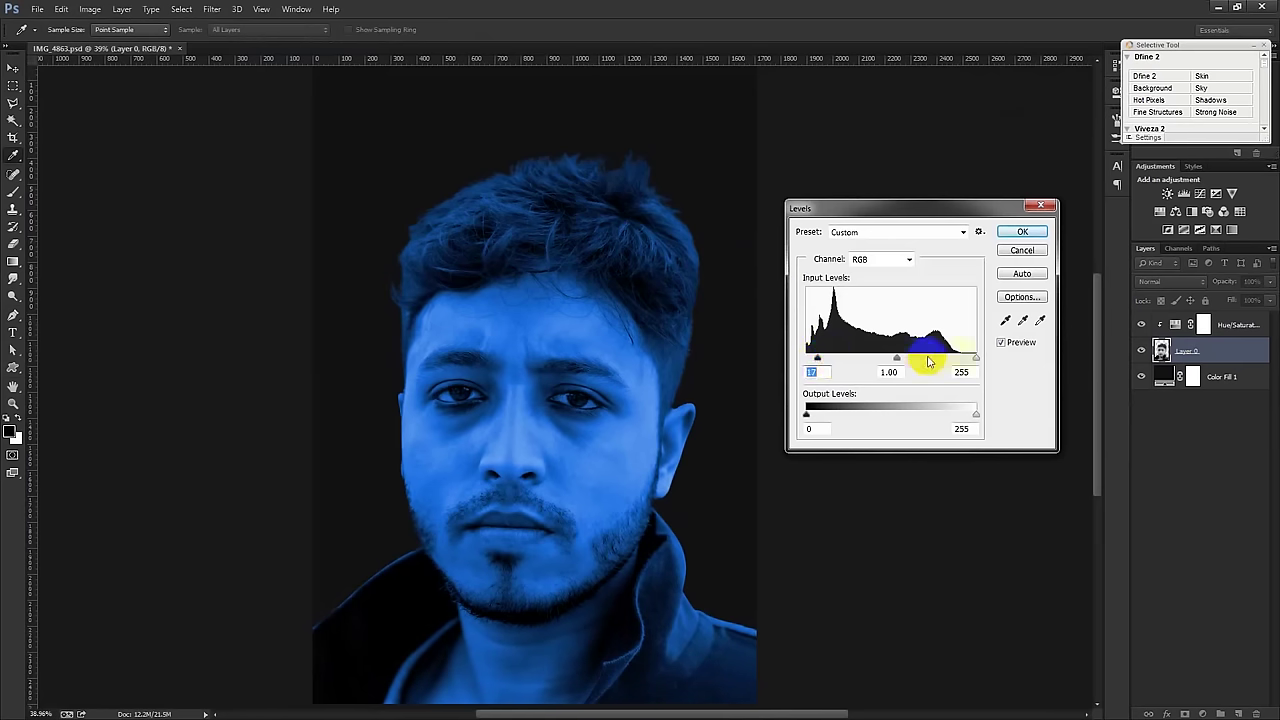
mouse_move(975, 358)
left_mouse_down()
mouse_move(871, 358)
mouse_move(888, 362)
left_mouse_up()
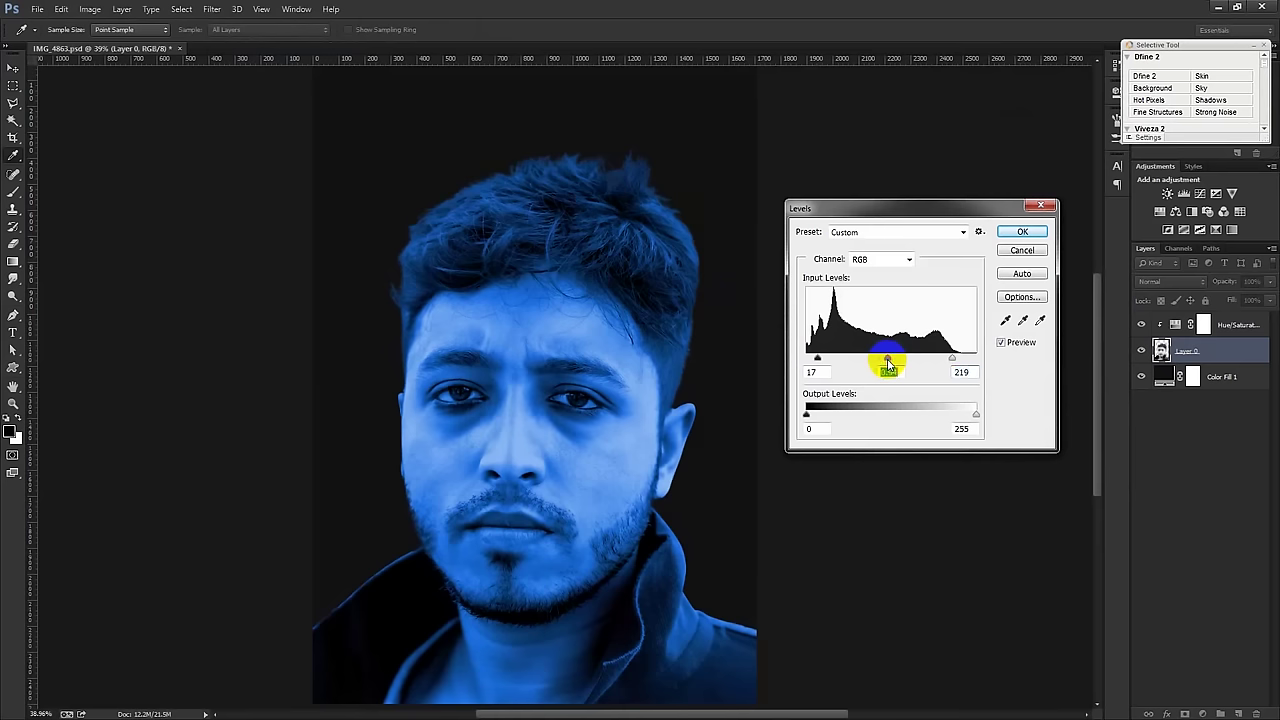
left_click(1024, 233)
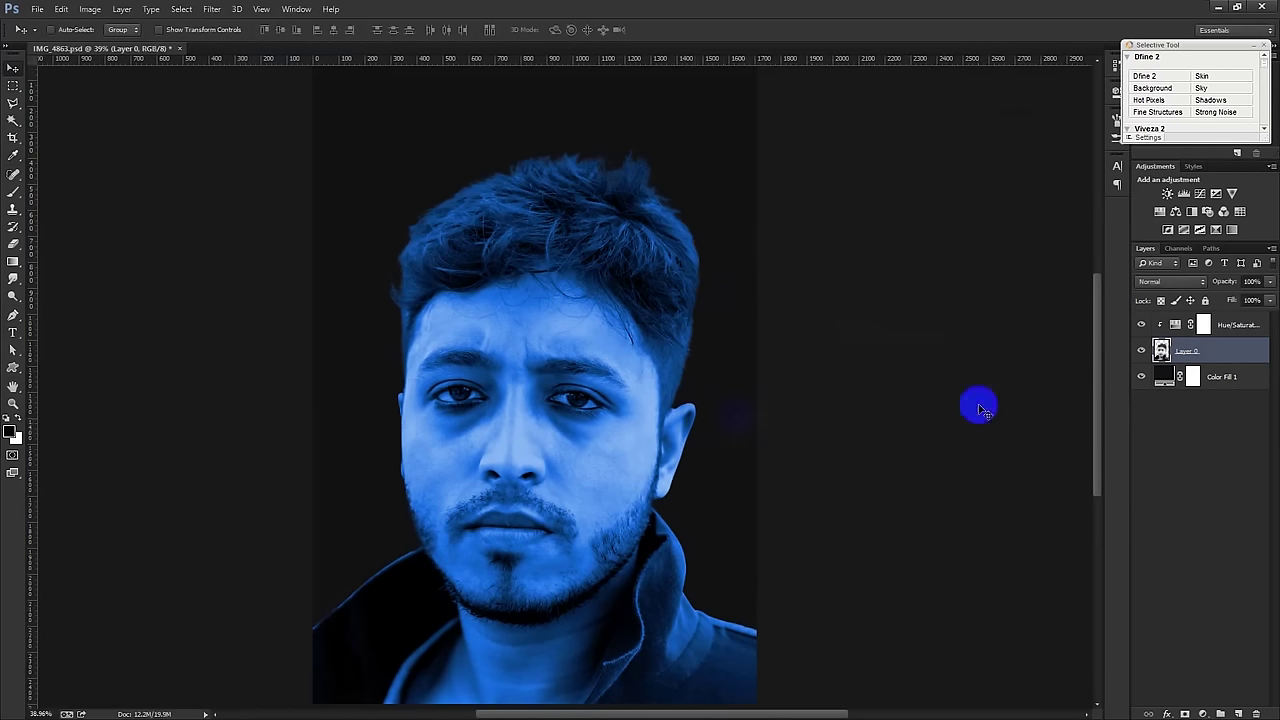
Step: Compare with the blue tint hidden, then make a clipped copy of Hue/Saturation 1, hiding the original
left_click(1143, 328)
left_click(1178, 325)
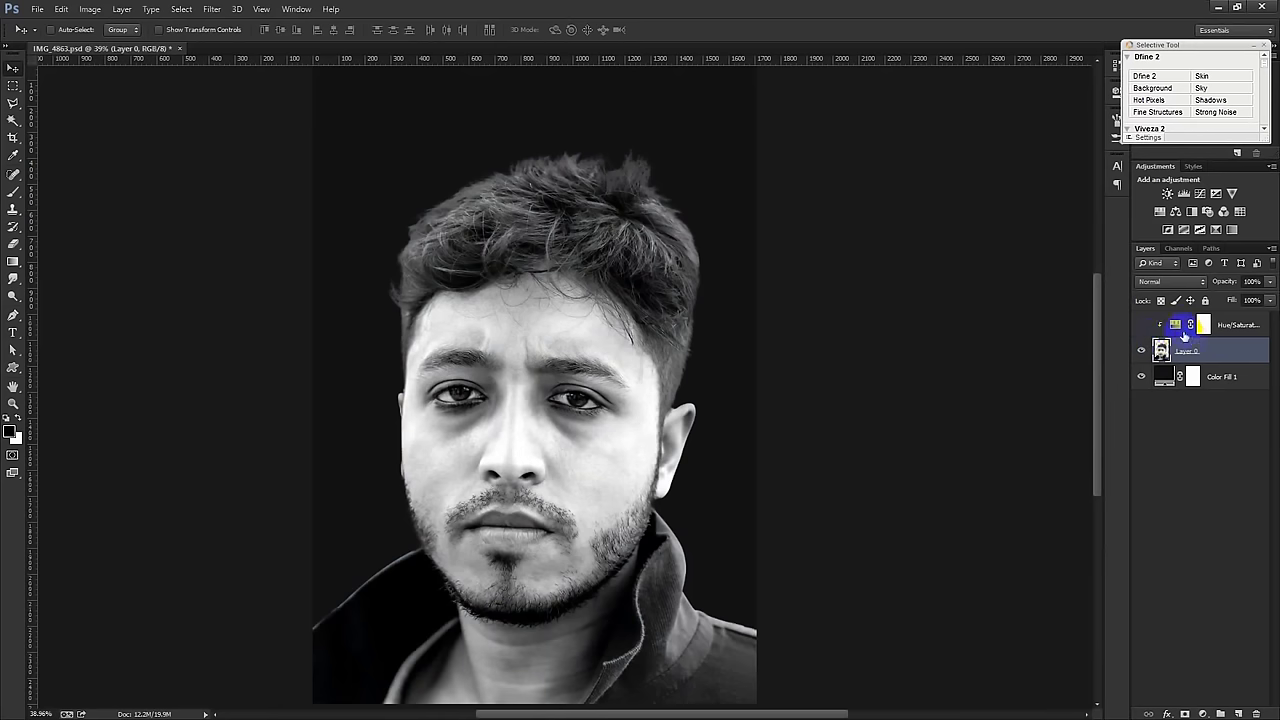
left_click(1141, 326)
left_click(1243, 330)
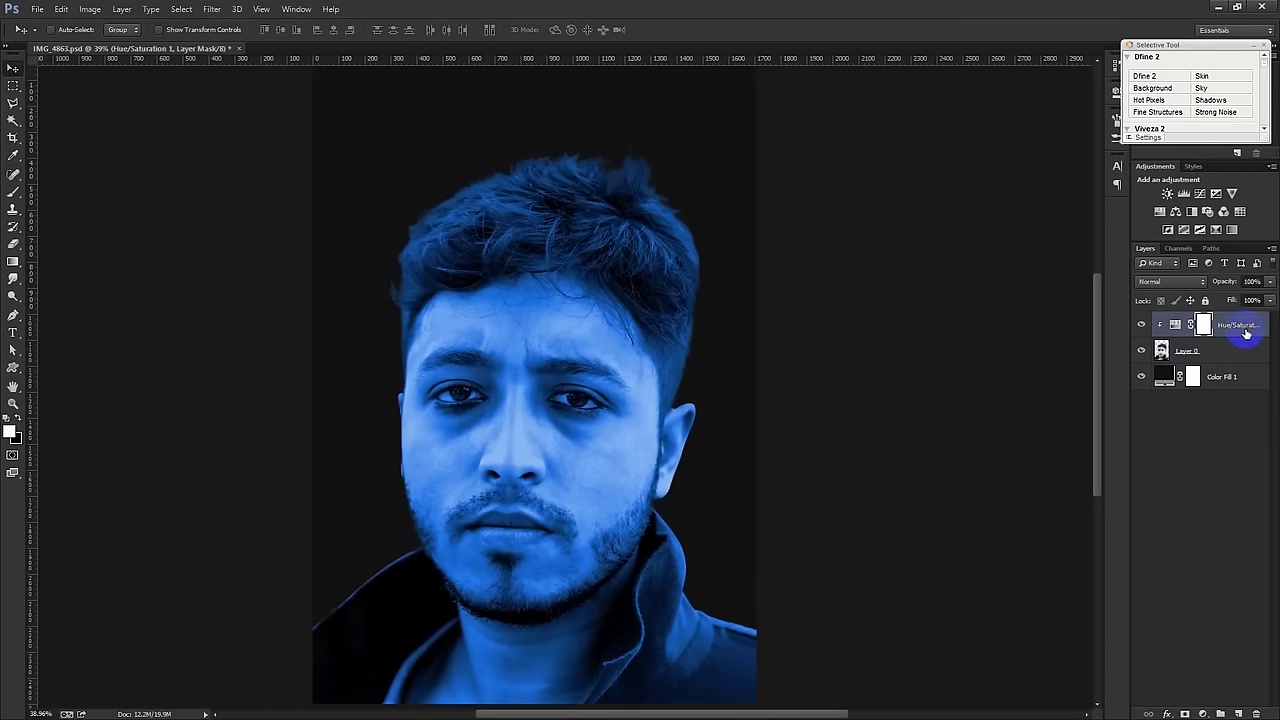
key("ctrl+j")
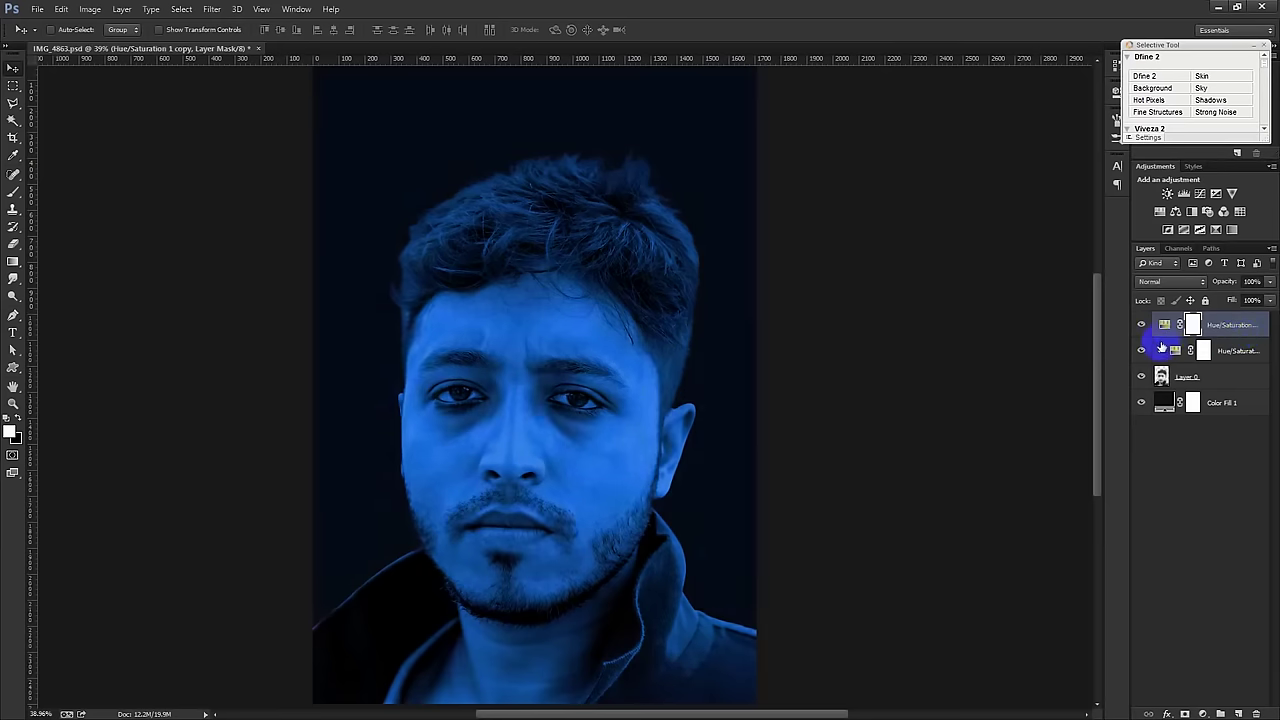
left_click(1141, 350)
left_click(1181, 337, "alt")
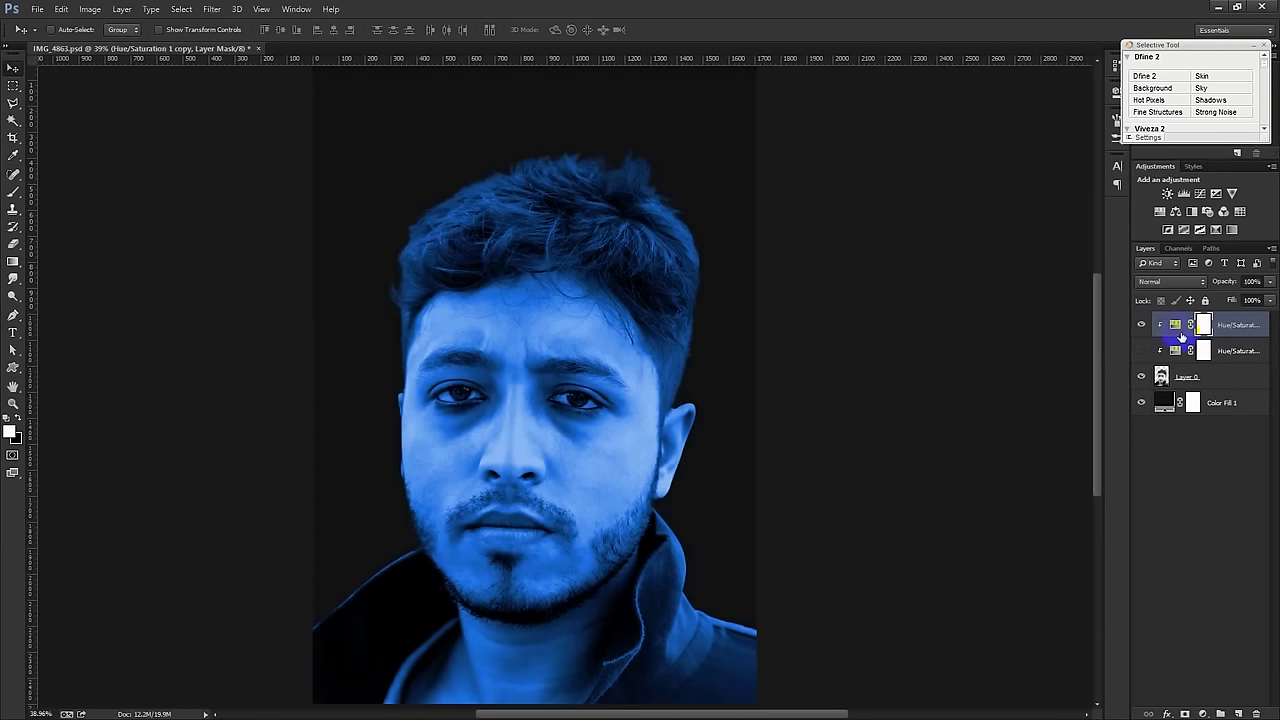
double_click(1176, 324)
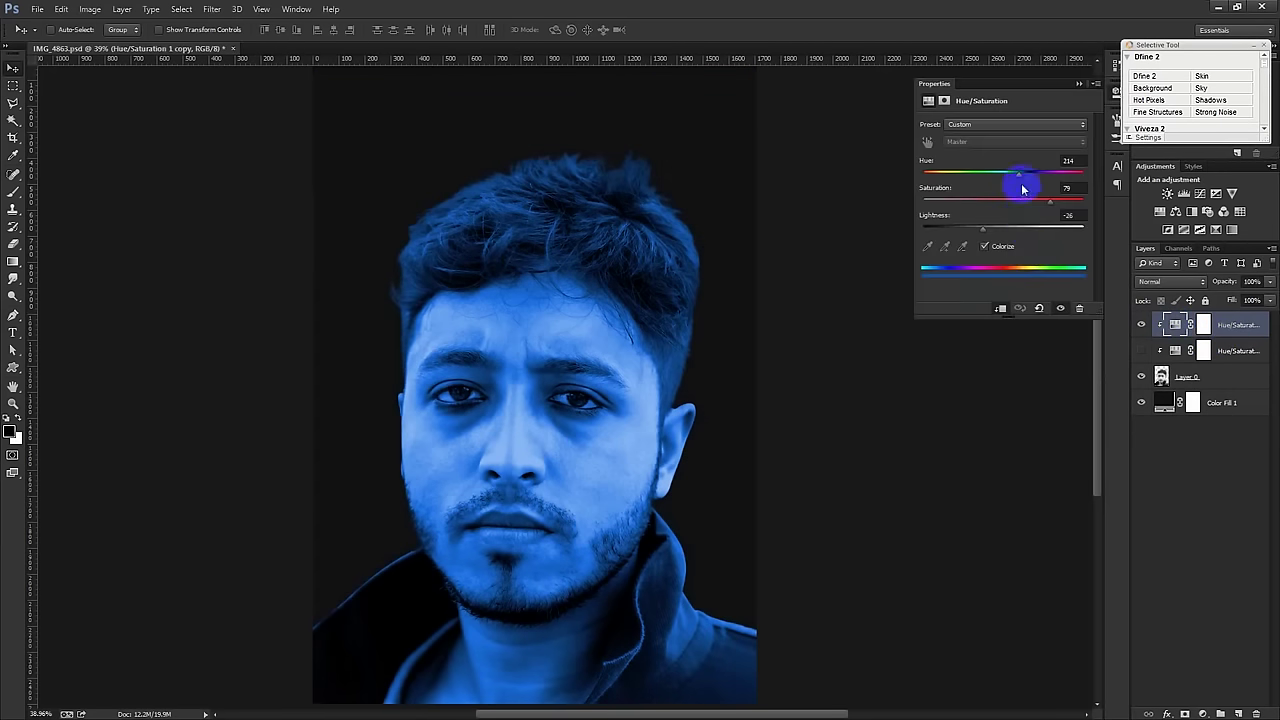
Step: Set the copy's Hue to 360 for a red tint, then close Properties and hide the copy
left_click_drag(1018, 180, 1076, 178)
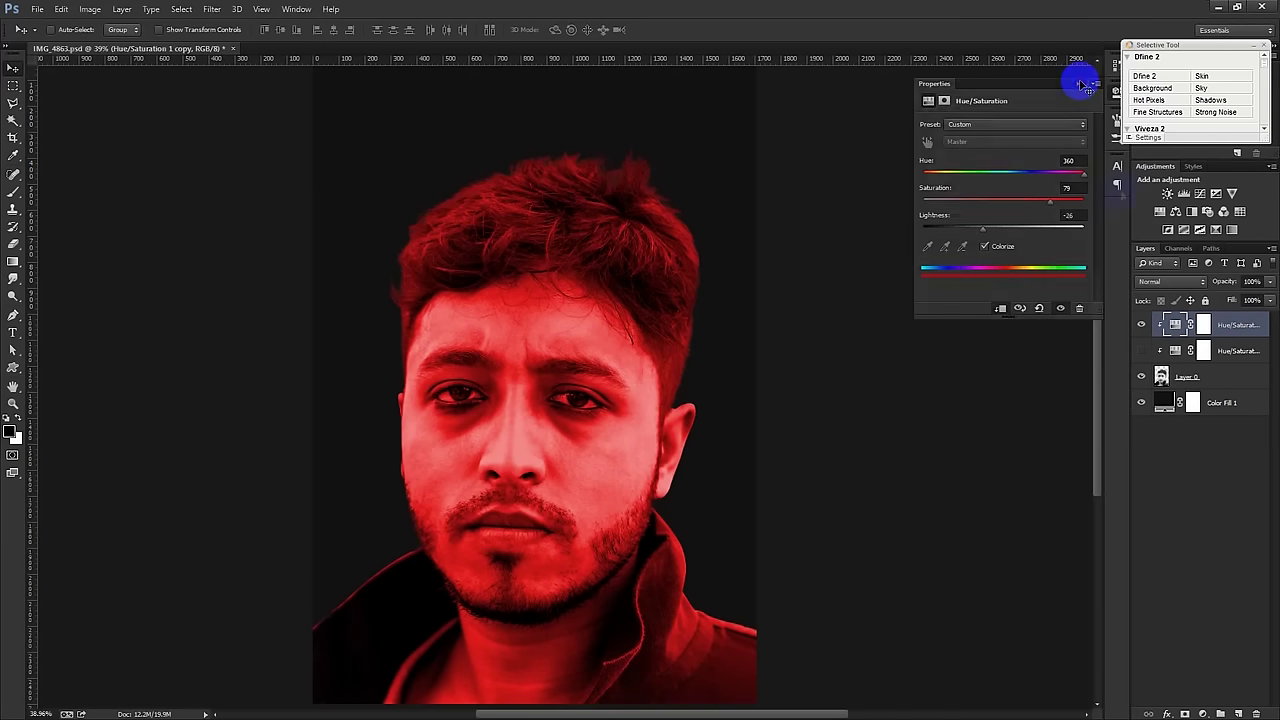
left_click(1085, 85)
left_click(1141, 325)
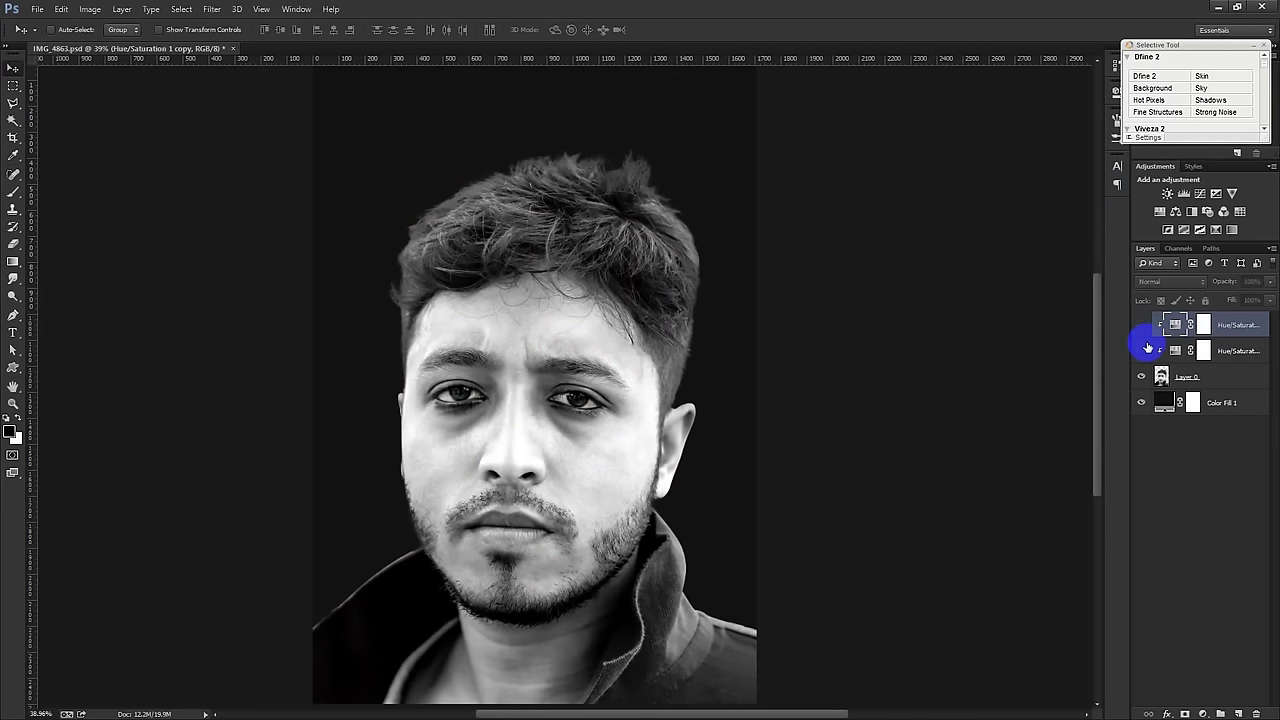
Step: Show the blue tint and try Screen, Overlay, Pin Light and Linear Light before returning to Normal
left_click(1141, 350)
left_click(1203, 350)
left_click(1188, 281)
left_click(1166, 365)
key("Down")
key("Down")
key("Down")
key("Down")
key("Down")
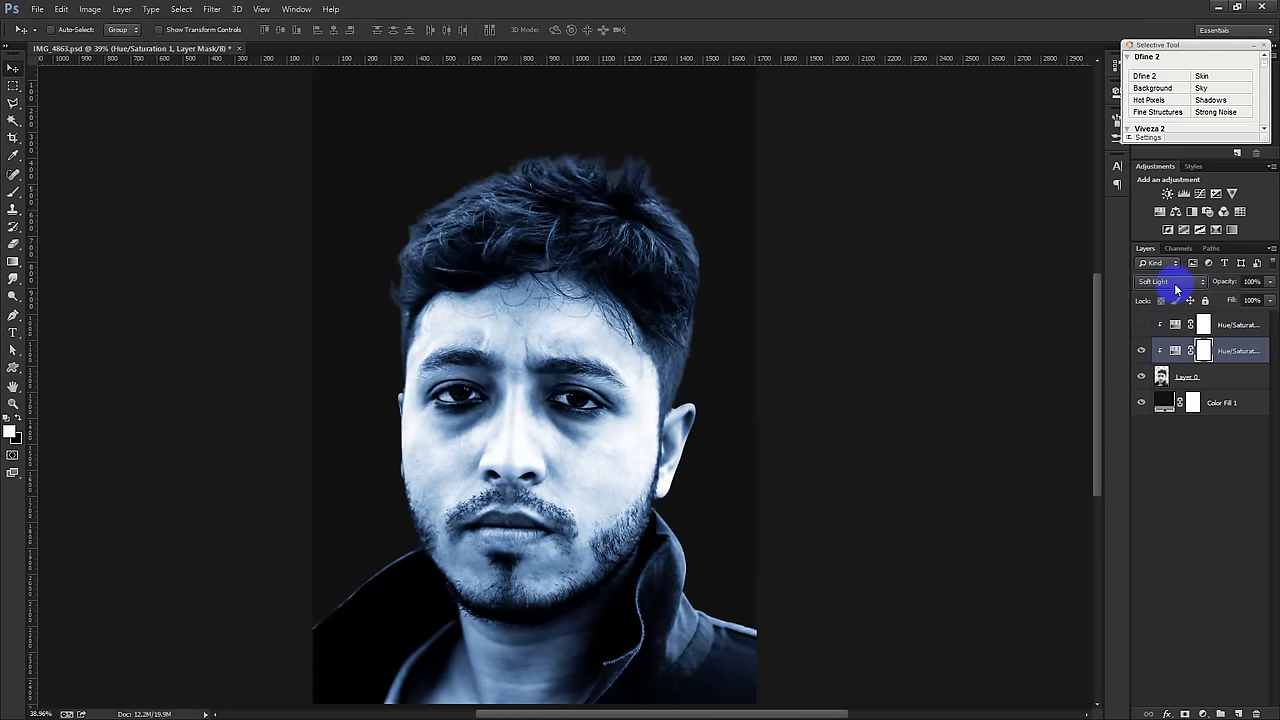
key("Down")
key("Down")
key("Down")
key("Down")
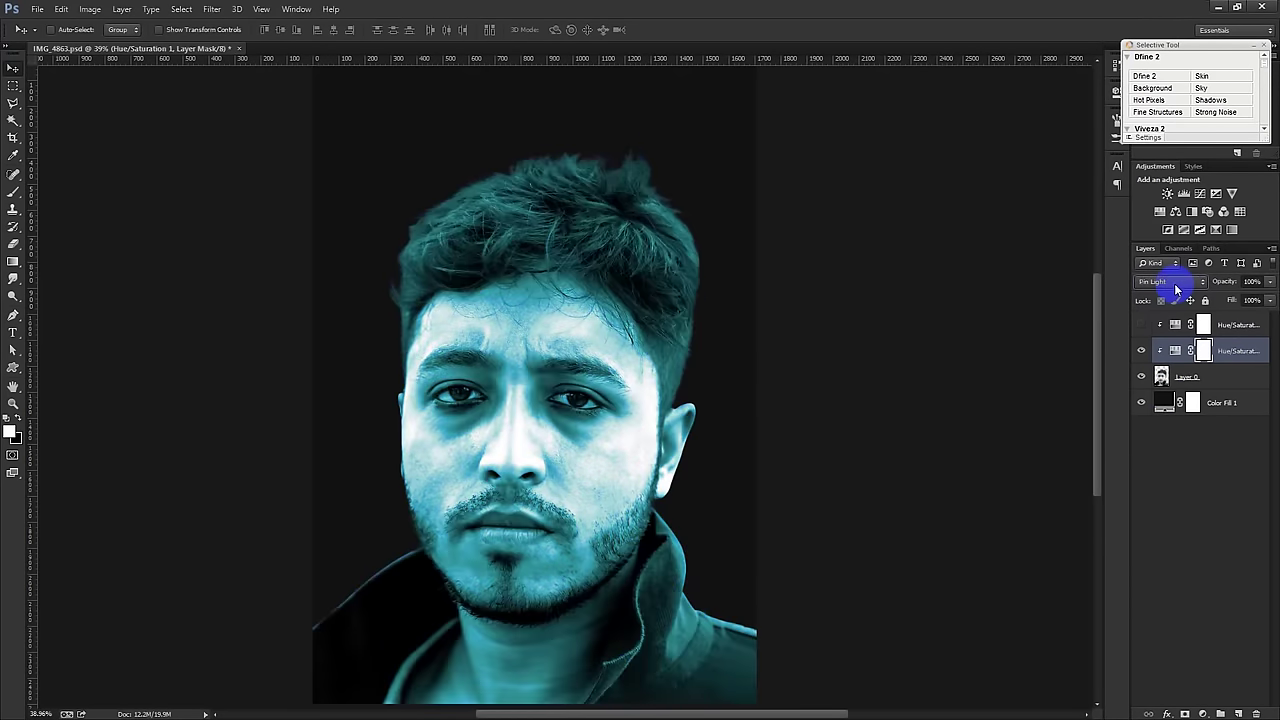
key("Up")
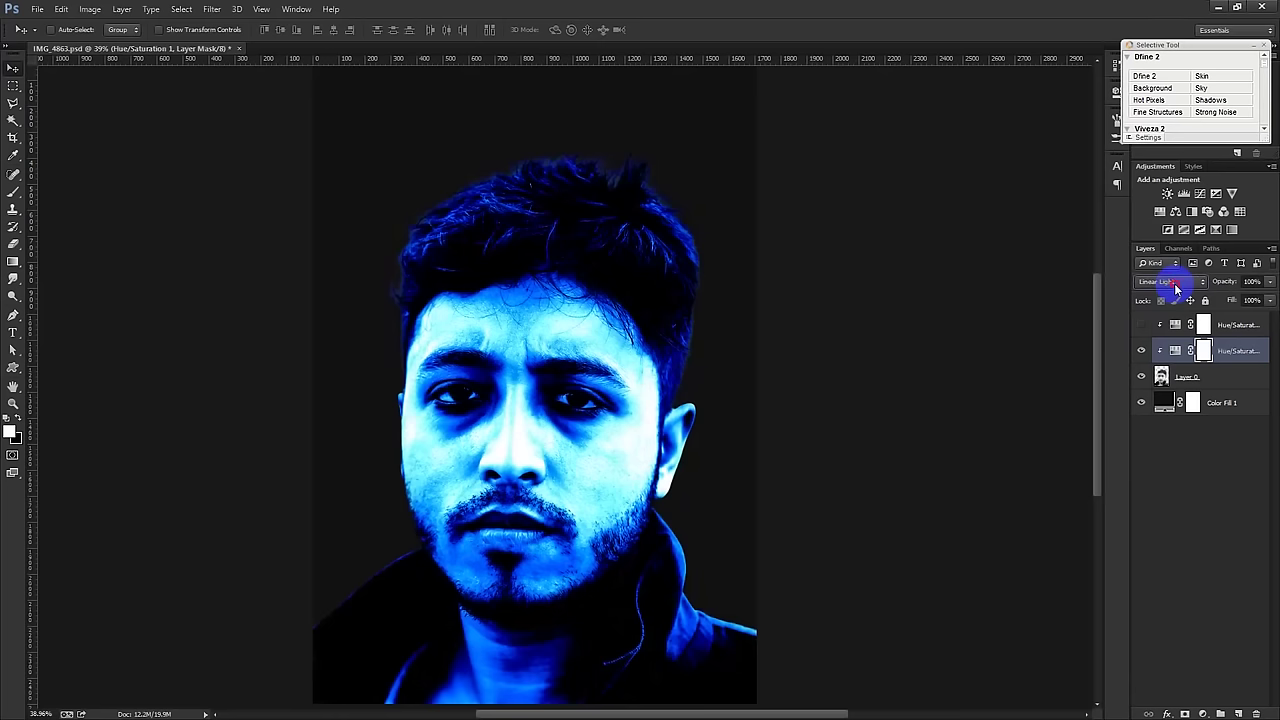
left_click(1176, 288)
left_click(1170, 451)
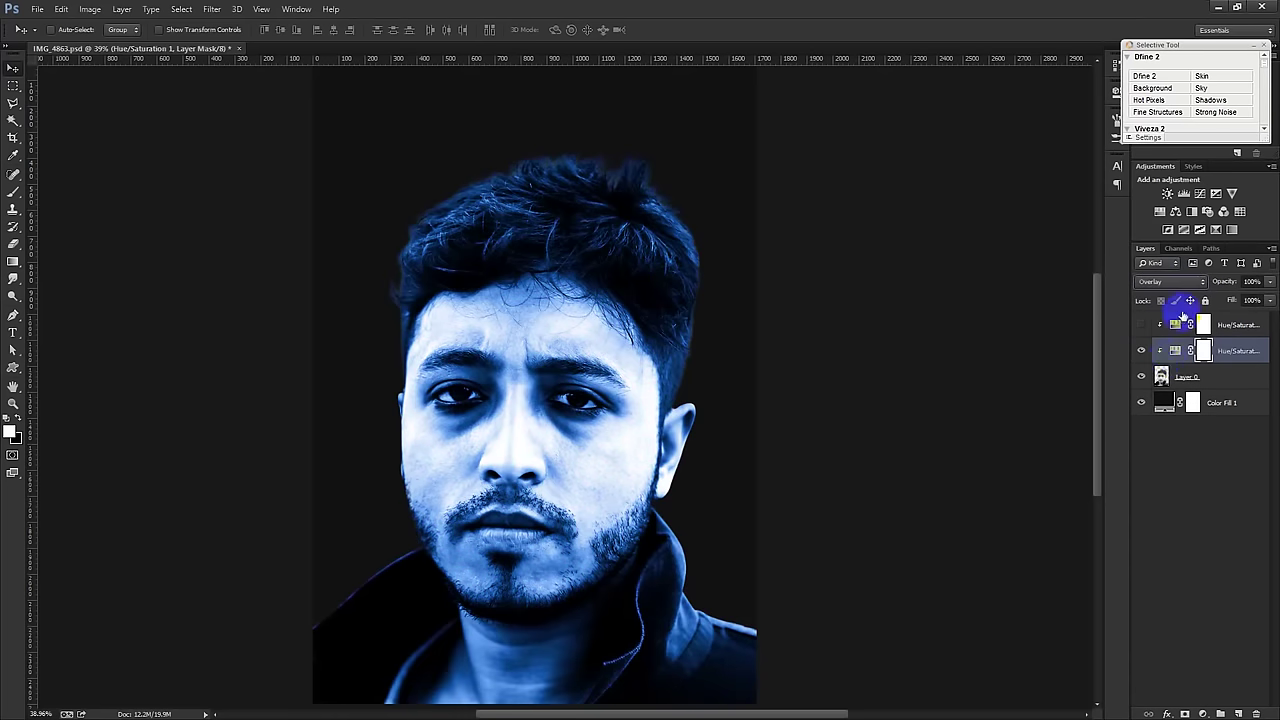
key("Down")
key("Down")
key("Down")
key("Down")
key("Down")
key("Up")
mouse_move(1223, 281)
left_mouse_down()
mouse_move(1200, 285)
mouse_move(1240, 284)
left_mouse_up()
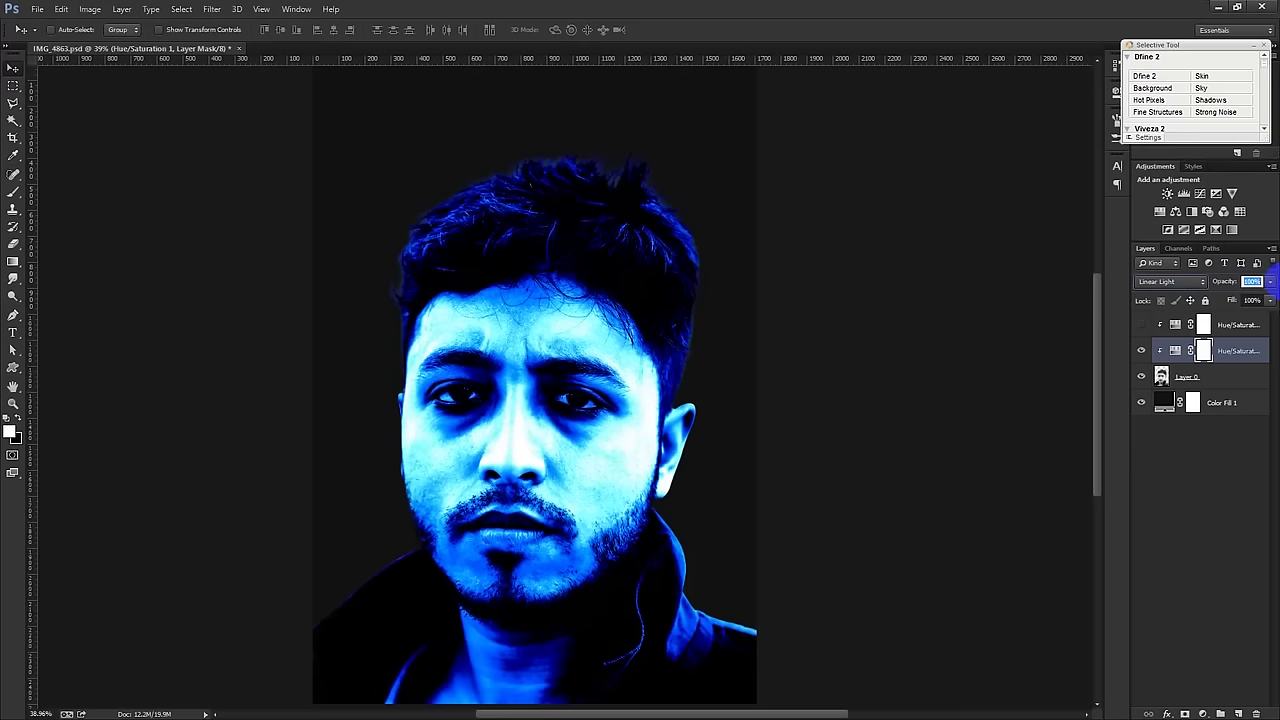
left_click(1180, 283)
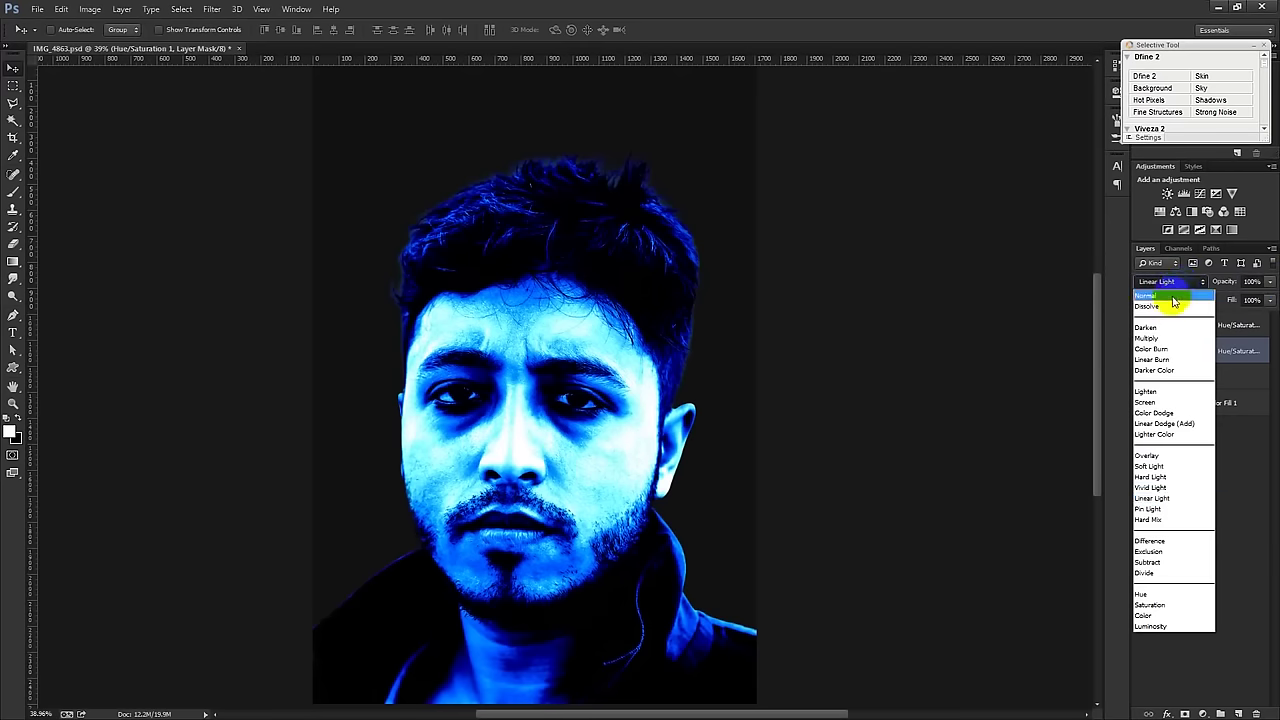
left_click(1170, 298)
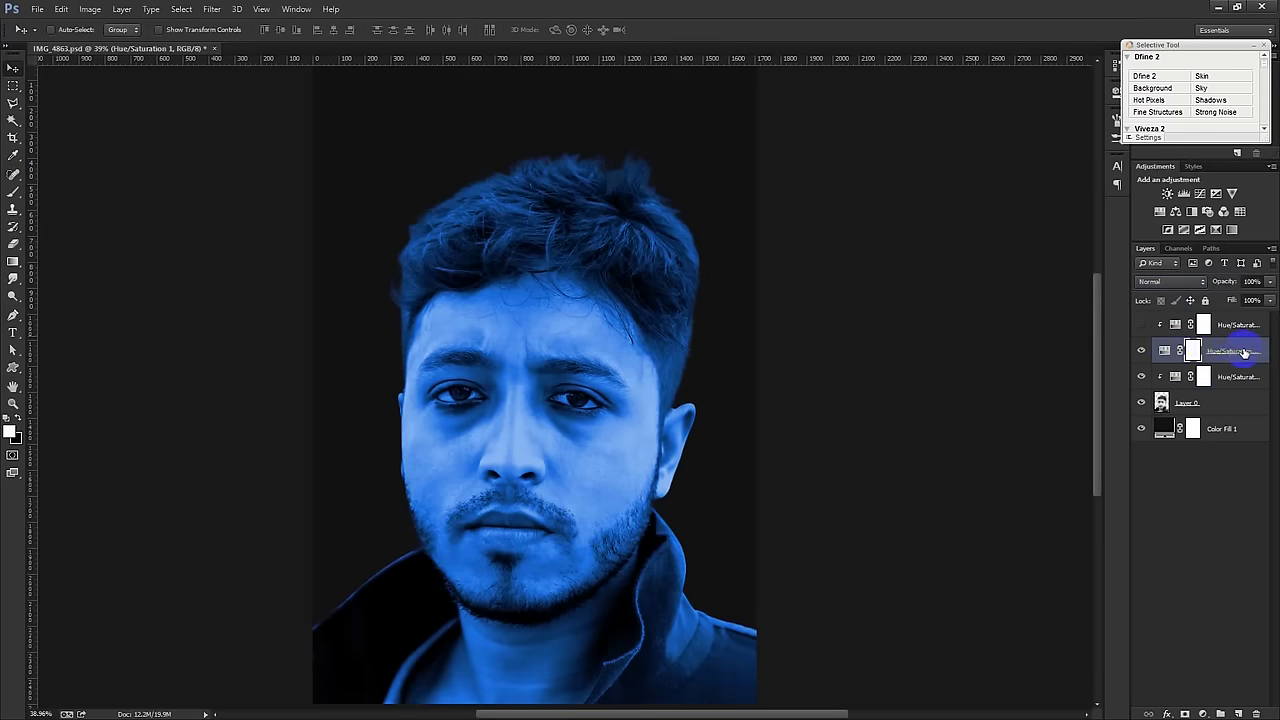
Step: Test a Linear Light duplicate of the tint at lower opacity, delete it, and toggle the red copy's visibility
key("ctrl+j")
left_click(1193, 350)
left_click(1165, 281)
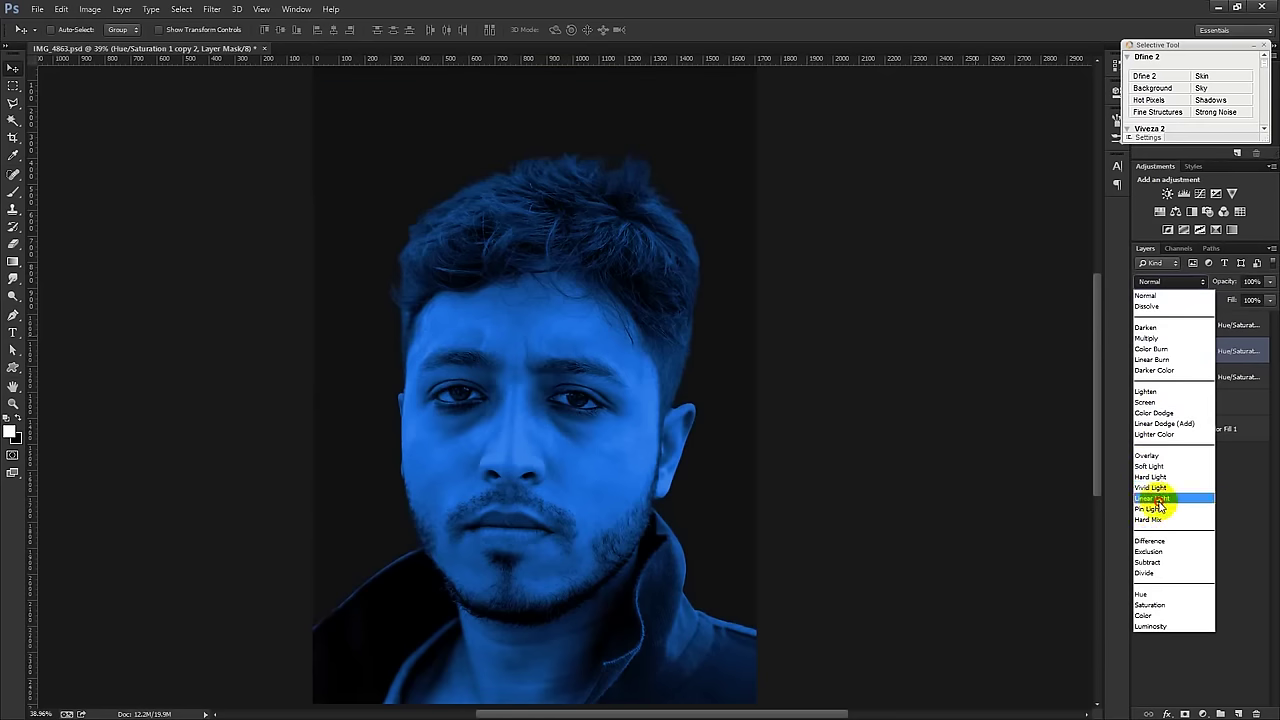
left_click(1152, 497)
left_click_drag(1225, 283, 1172, 281)
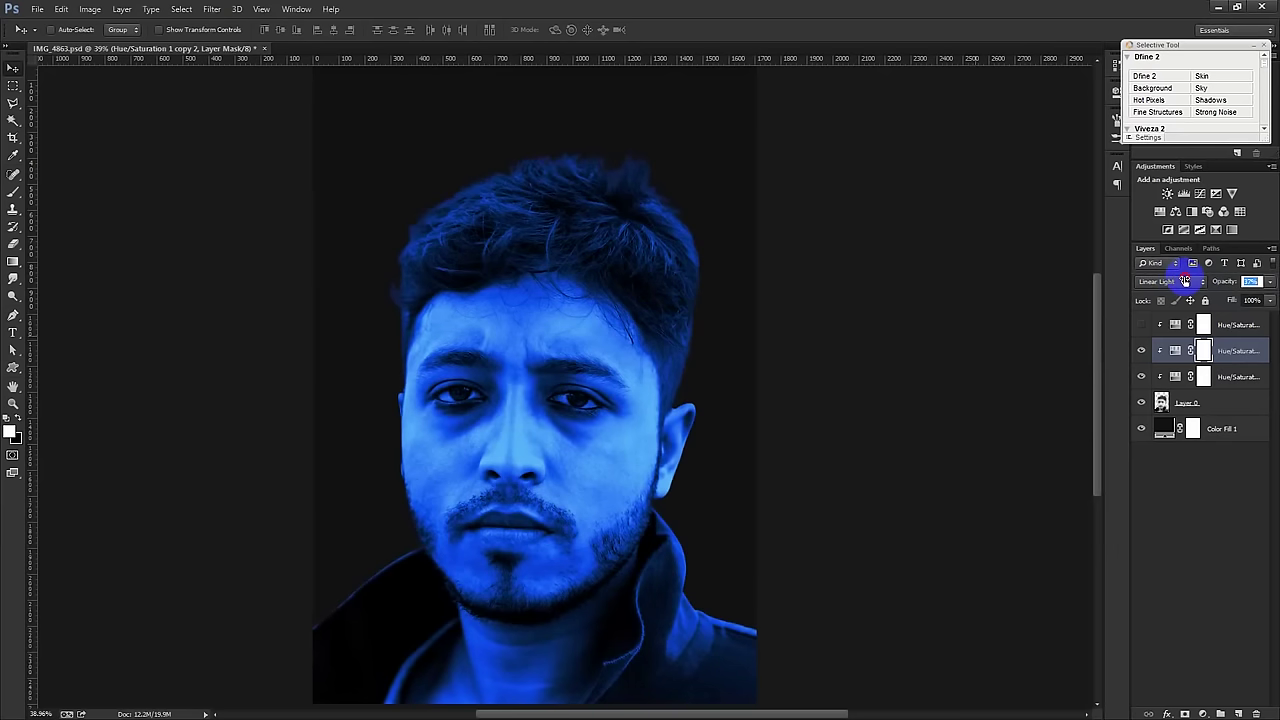
left_click(1258, 713)
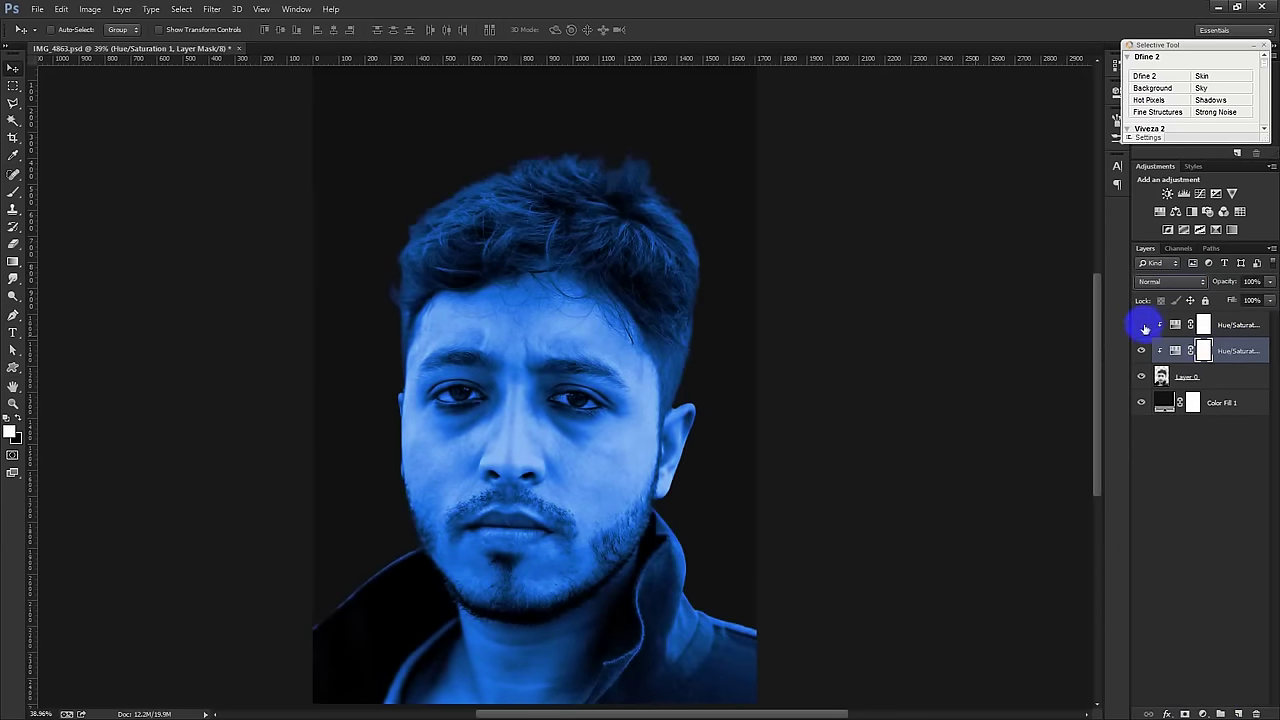
left_click(1142, 325)
Step: Invert the red tint copy's mask to hide it and zoom in on the eyes
left_click(1203, 330)
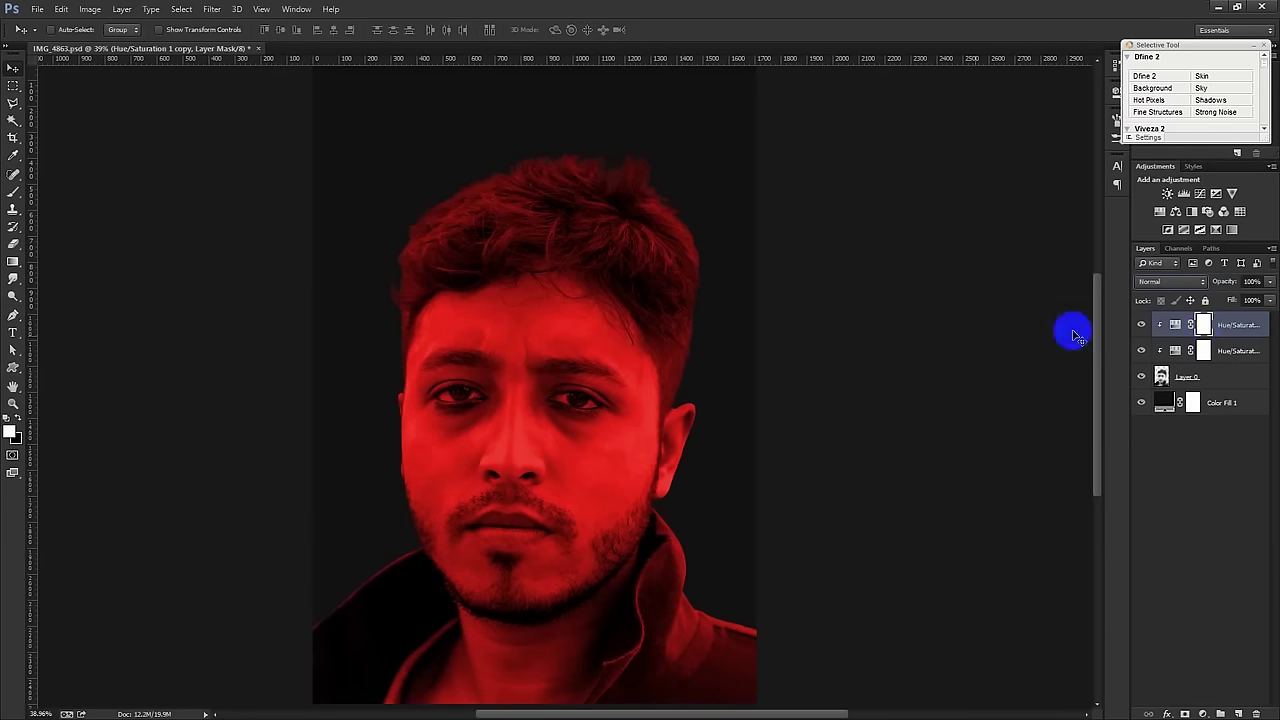
key("ctrl+i")
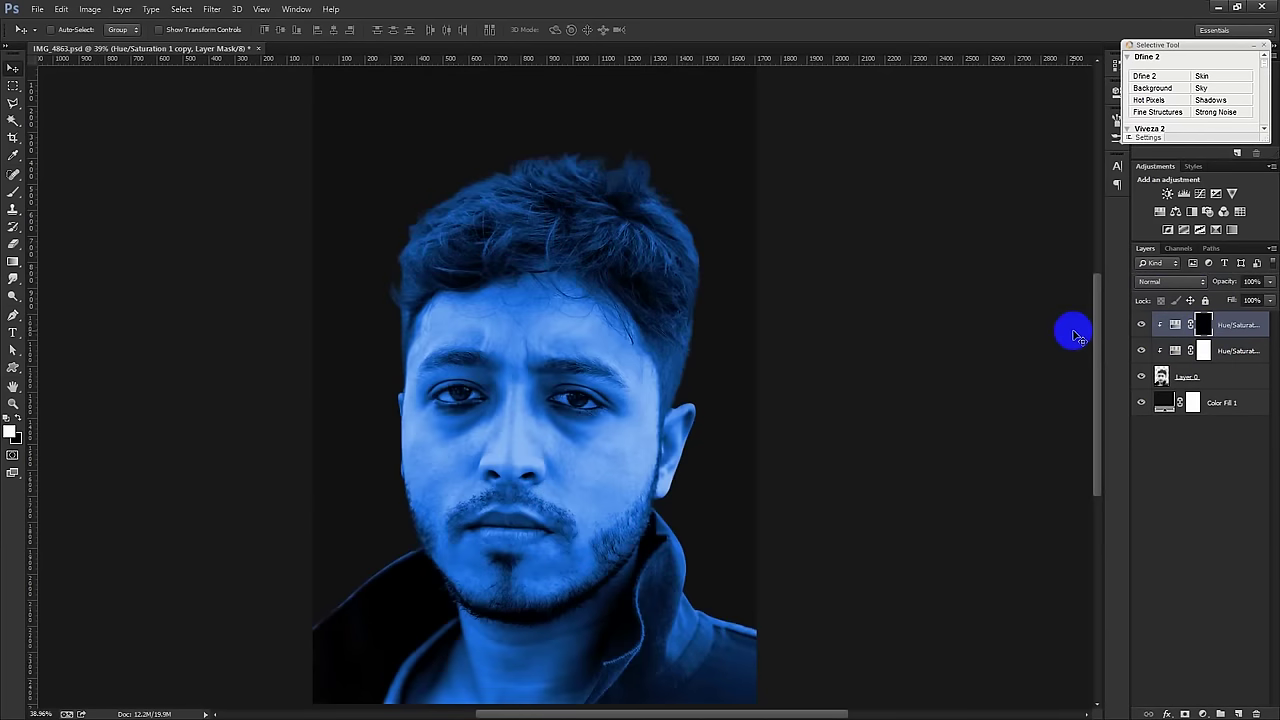
mouse_move(386, 389)
left_mouse_down()
mouse_move(514, 449)
mouse_move(491, 434)
left_mouse_up()
left_click(13, 191)
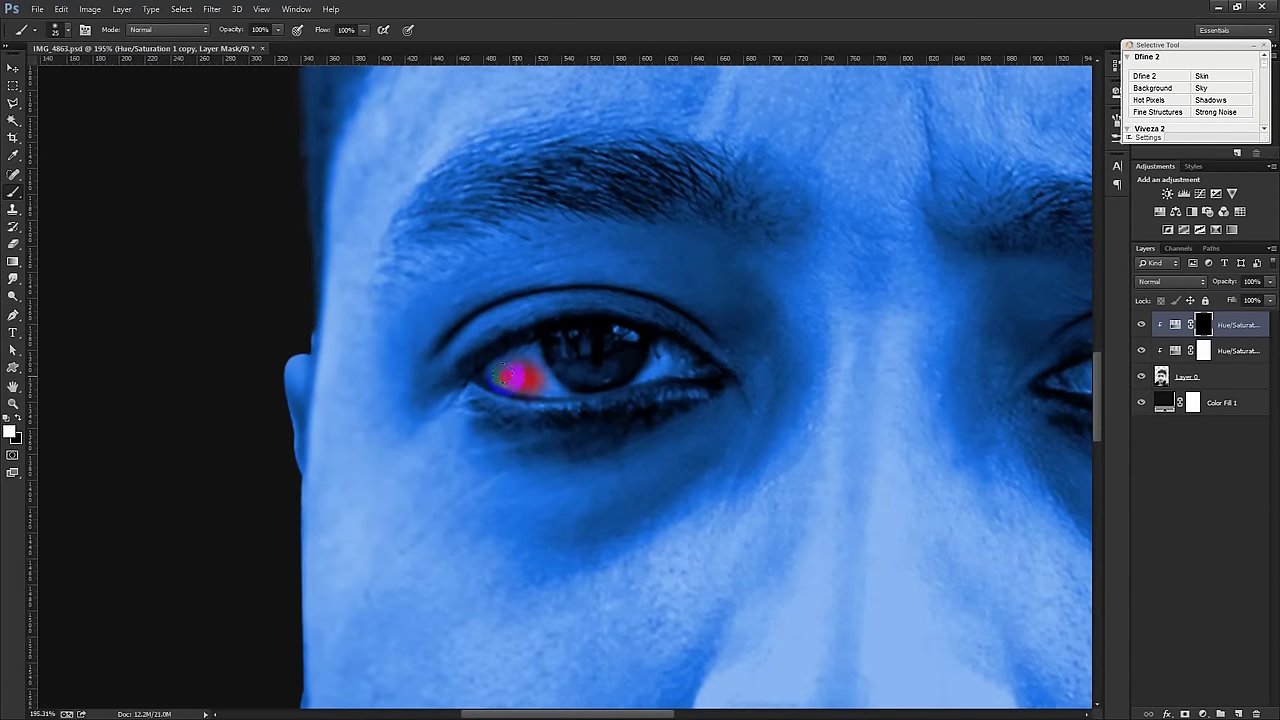
Step: Paint white on the mask over the left and right eyes so they glow red
mouse_move(487, 372)
left_mouse_down()
mouse_move(557, 343)
mouse_move(697, 363)
mouse_move(533, 374)
mouse_move(537, 357)
mouse_move(609, 343)
mouse_move(580, 334)
mouse_move(489, 363)
mouse_move(578, 386)
mouse_move(646, 366)
mouse_move(703, 369)
mouse_move(633, 340)
mouse_move(704, 371)
mouse_move(540, 372)
mouse_move(487, 391)
mouse_move(563, 381)
mouse_move(566, 397)
left_mouse_up()
scroll(533, 397, "right", 2)
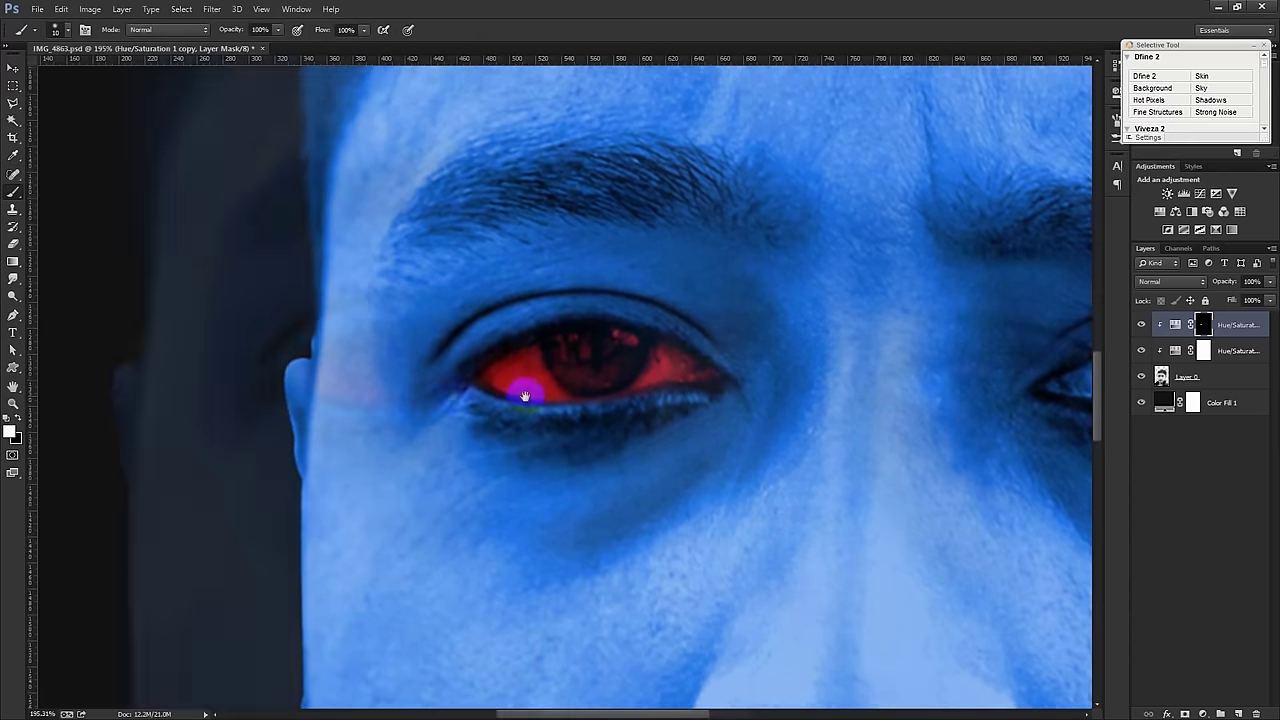
scroll(533, 397, "right", 10)
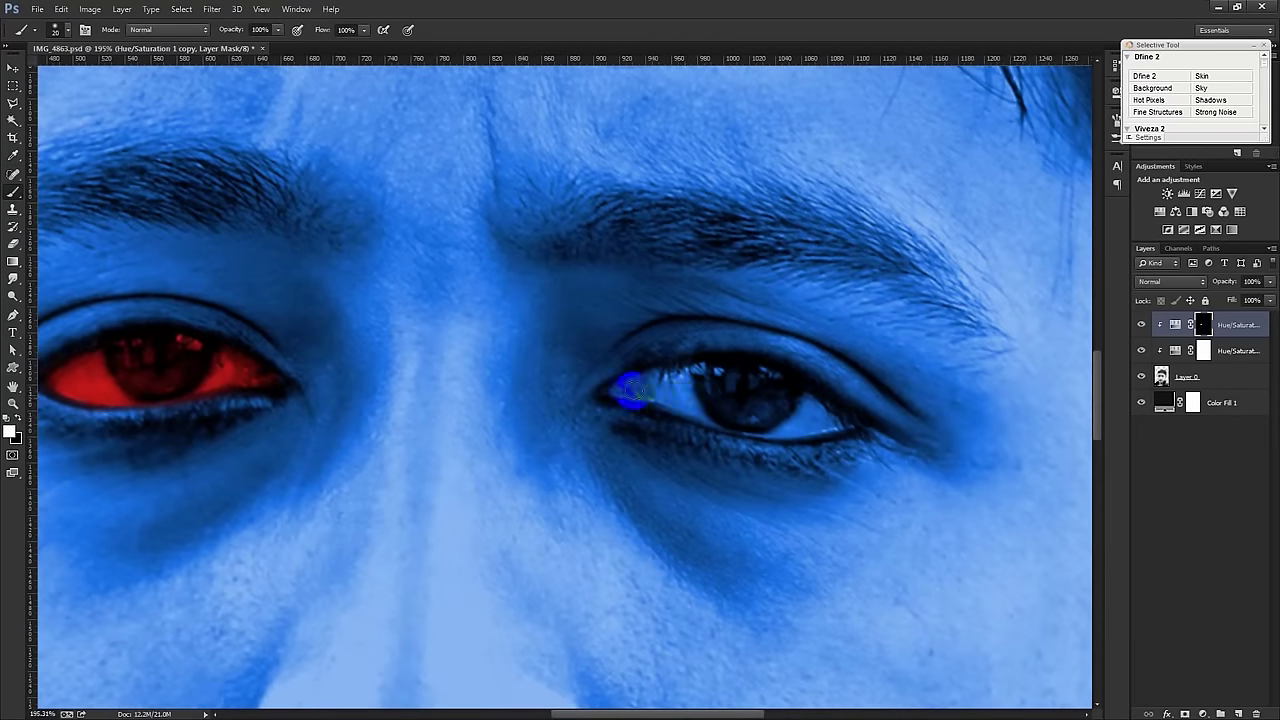
mouse_move(635, 386)
left_mouse_down()
mouse_move(729, 366)
mouse_move(786, 377)
mouse_move(826, 405)
mouse_move(737, 418)
mouse_move(652, 395)
mouse_move(751, 380)
mouse_move(777, 400)
mouse_move(717, 389)
mouse_move(816, 410)
mouse_move(743, 420)
mouse_move(843, 420)
mouse_move(746, 426)
mouse_move(623, 389)
mouse_move(674, 366)
mouse_move(634, 377)
mouse_move(700, 371)
mouse_move(686, 363)
mouse_move(774, 366)
mouse_move(826, 409)
mouse_move(825, 436)
left_mouse_up()
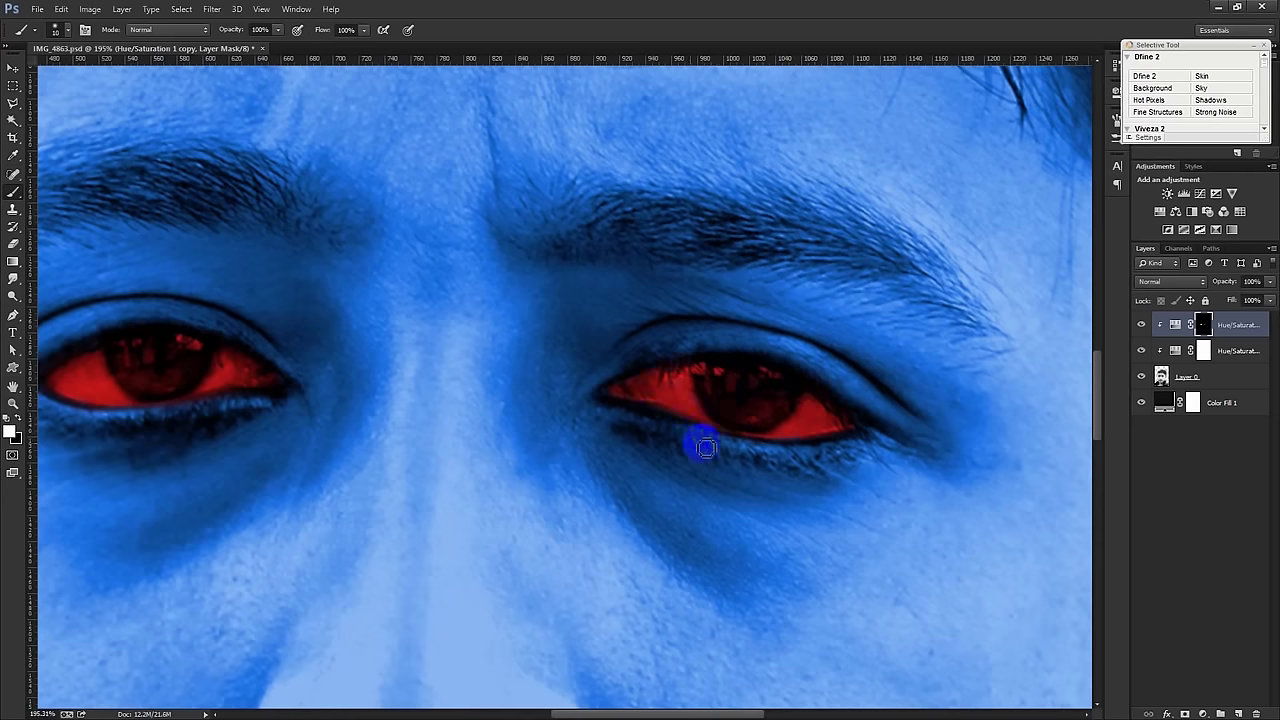
scroll(206, 380, "down", 3)
scroll(214, 388, "down", 2)
Step: With the Move tool, select Layer 0, the portrait photo
scroll(214, 398, "down", 2)
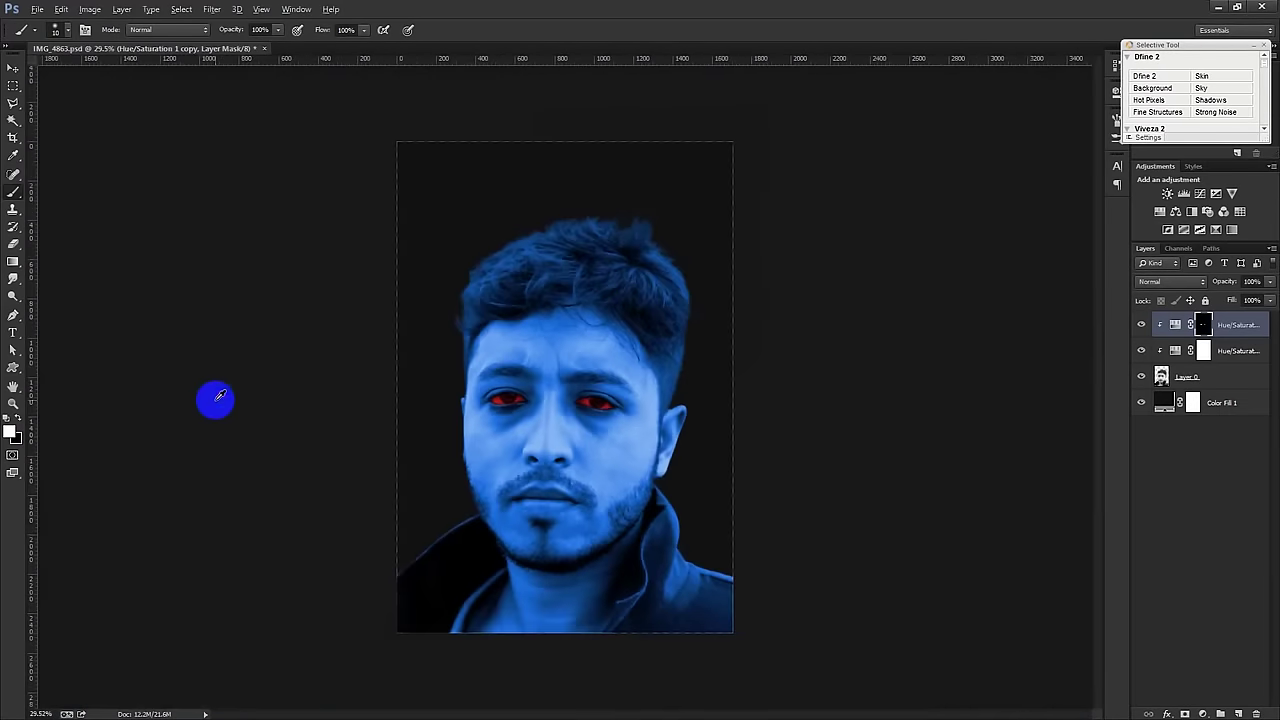
scroll(316, 410, "up", 1)
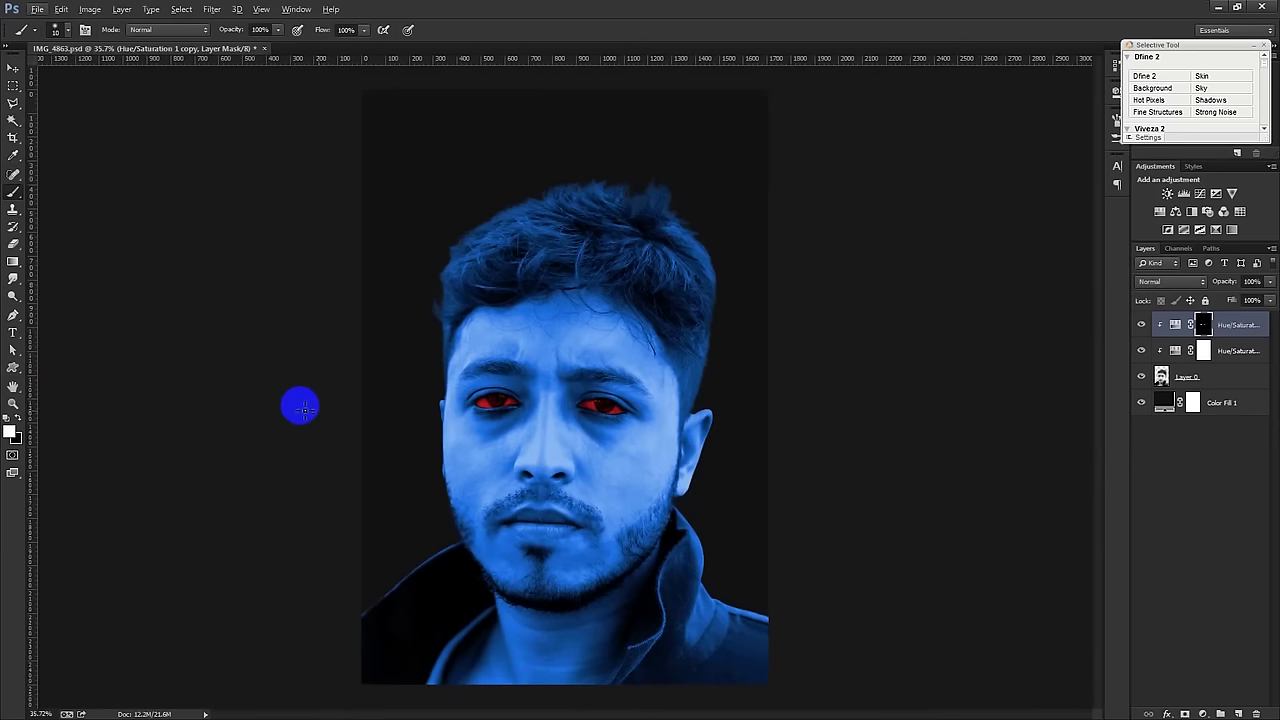
left_click(13, 70)
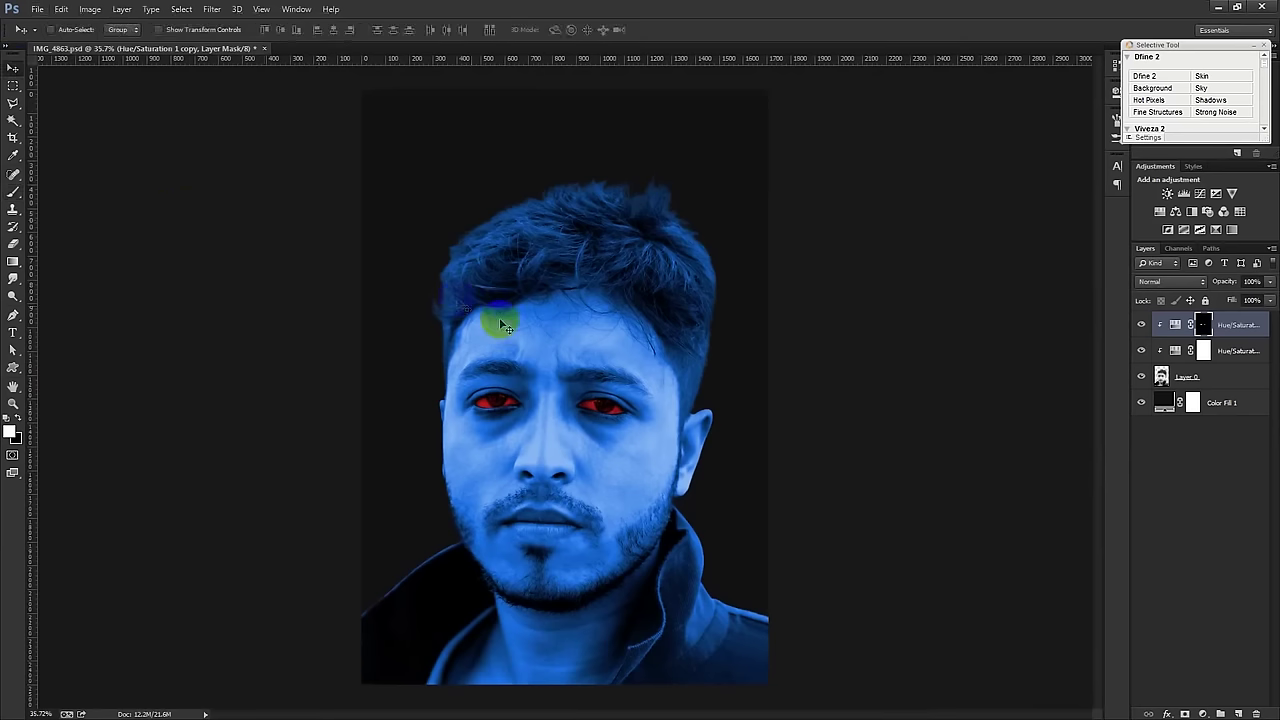
left_click(1238, 352)
left_click(1215, 377)
Step: Try a Cyan Photo Filter adjustment above the portrait, then delete it
left_click(1203, 713)
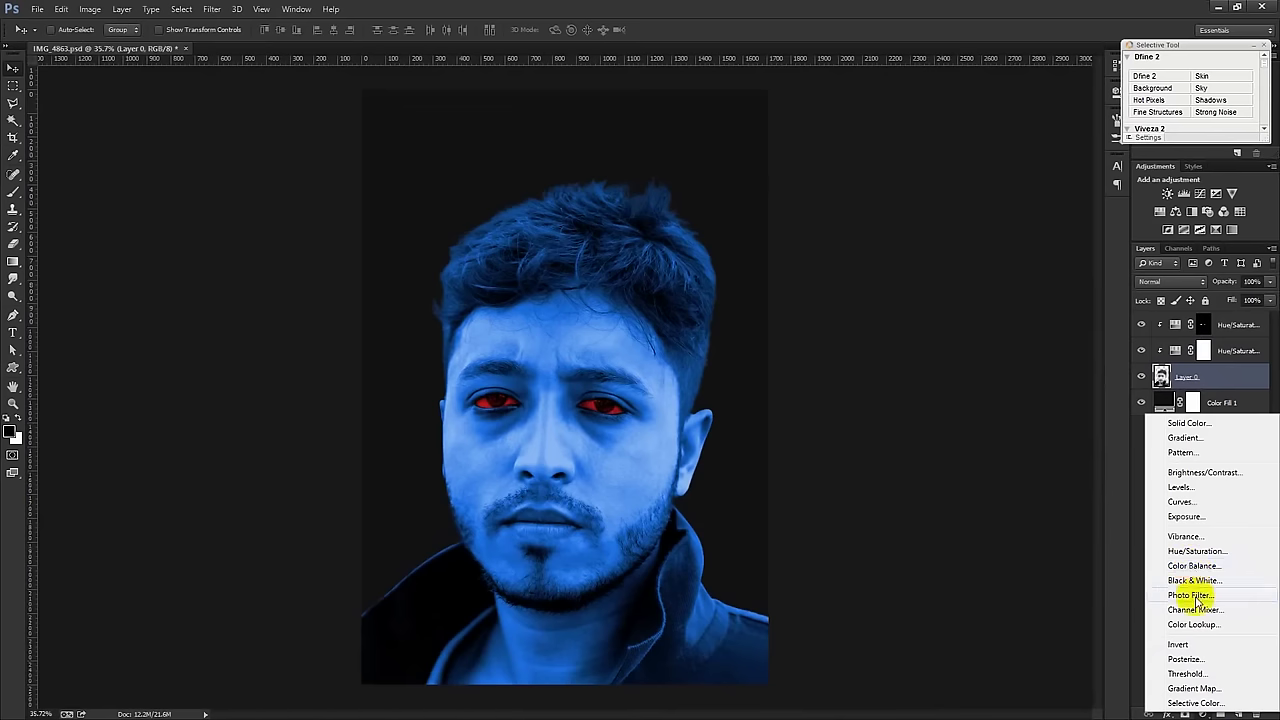
left_click(1190, 595)
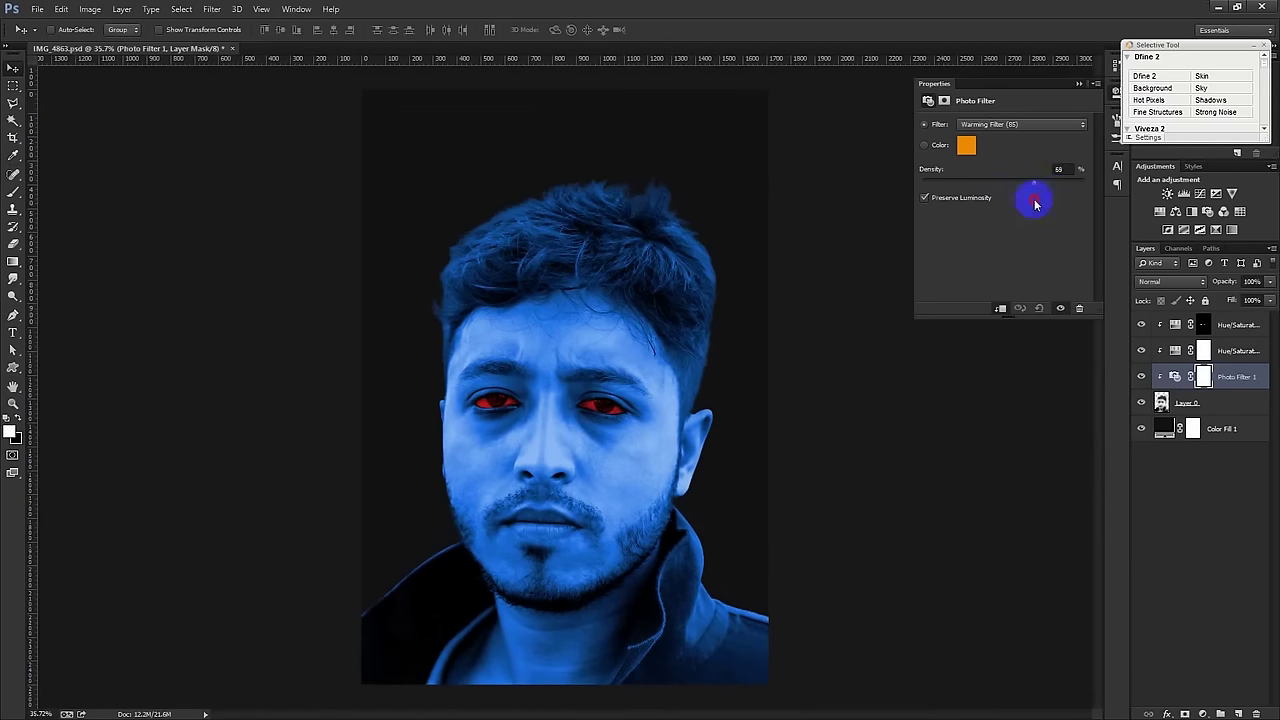
left_click(975, 124)
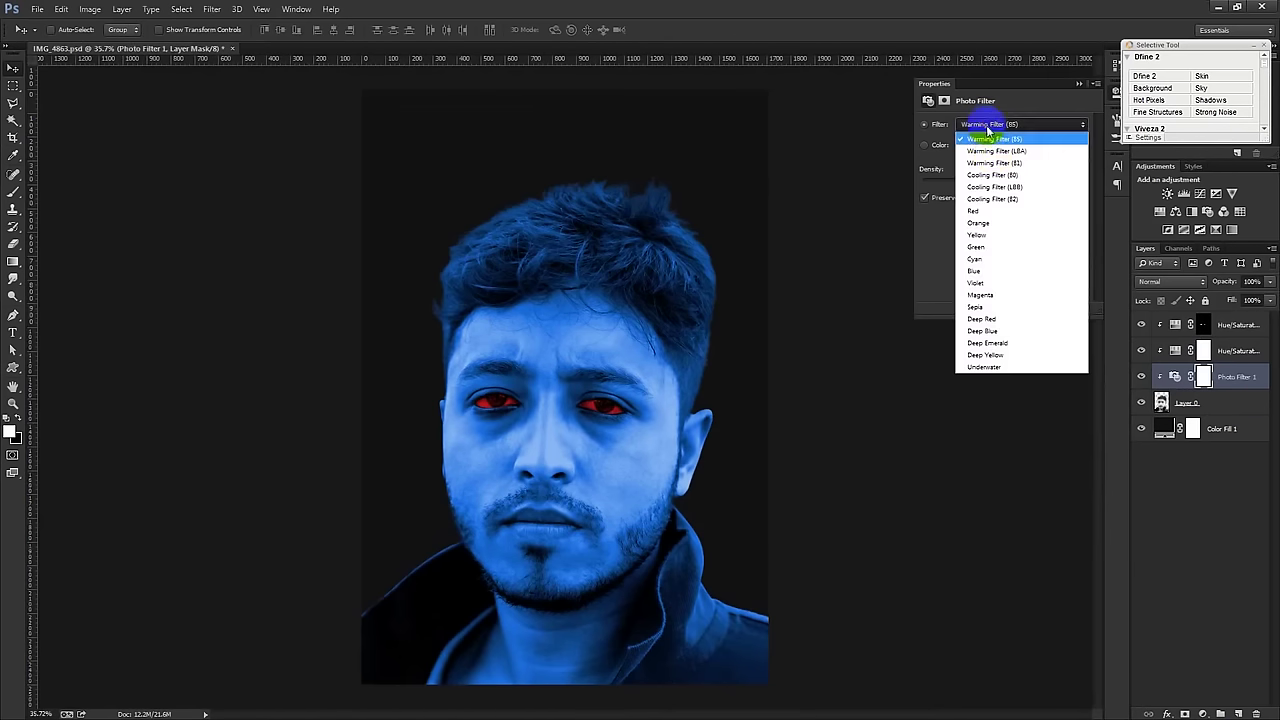
left_click(978, 258)
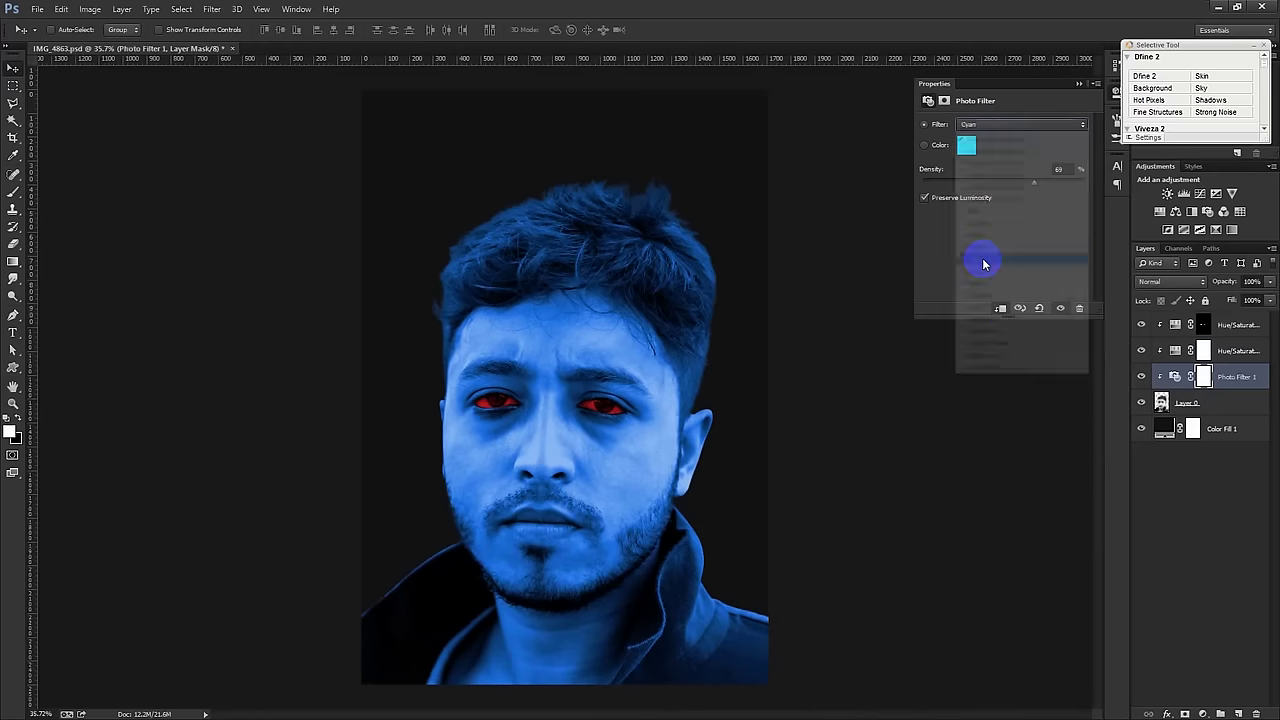
left_click(1079, 84)
mouse_move(1229, 376)
left_mouse_down()
mouse_move(1265, 687)
mouse_move(1256, 713)
left_mouse_up()
left_click(1202, 713)
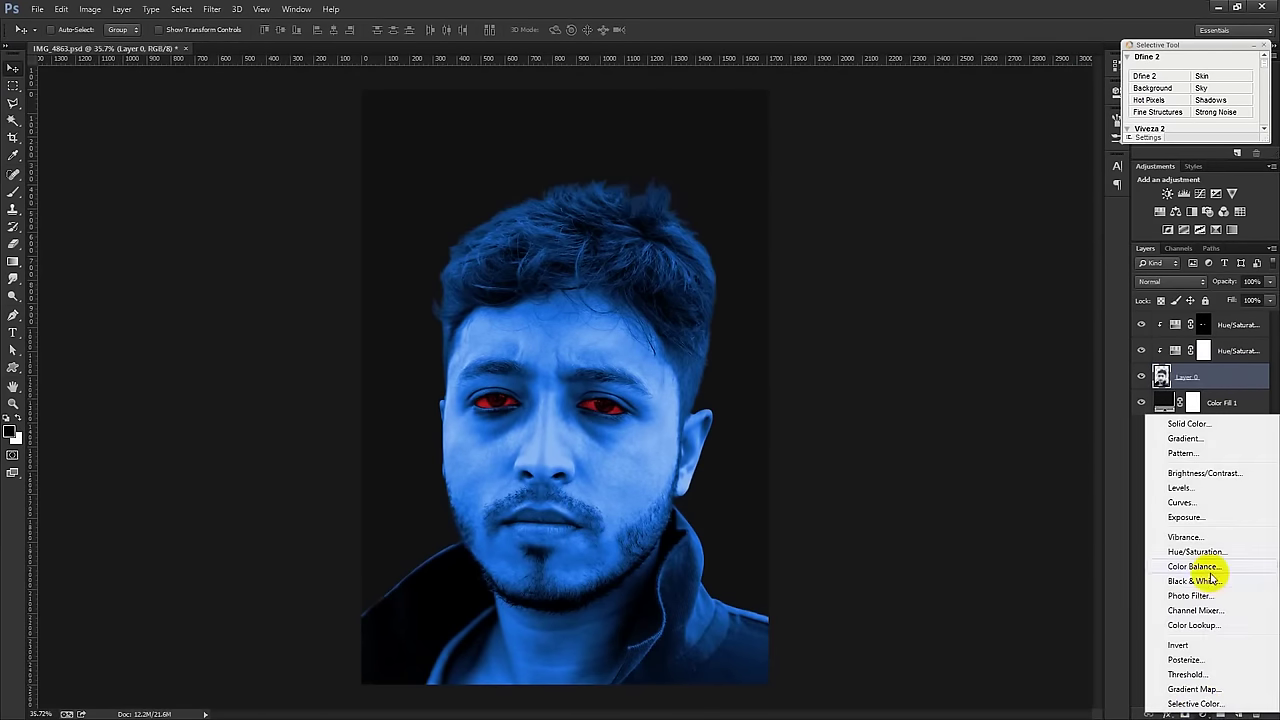
Step: Add a Levels adjustment with input levels 30, 1.05 and 239
left_click(1180, 487)
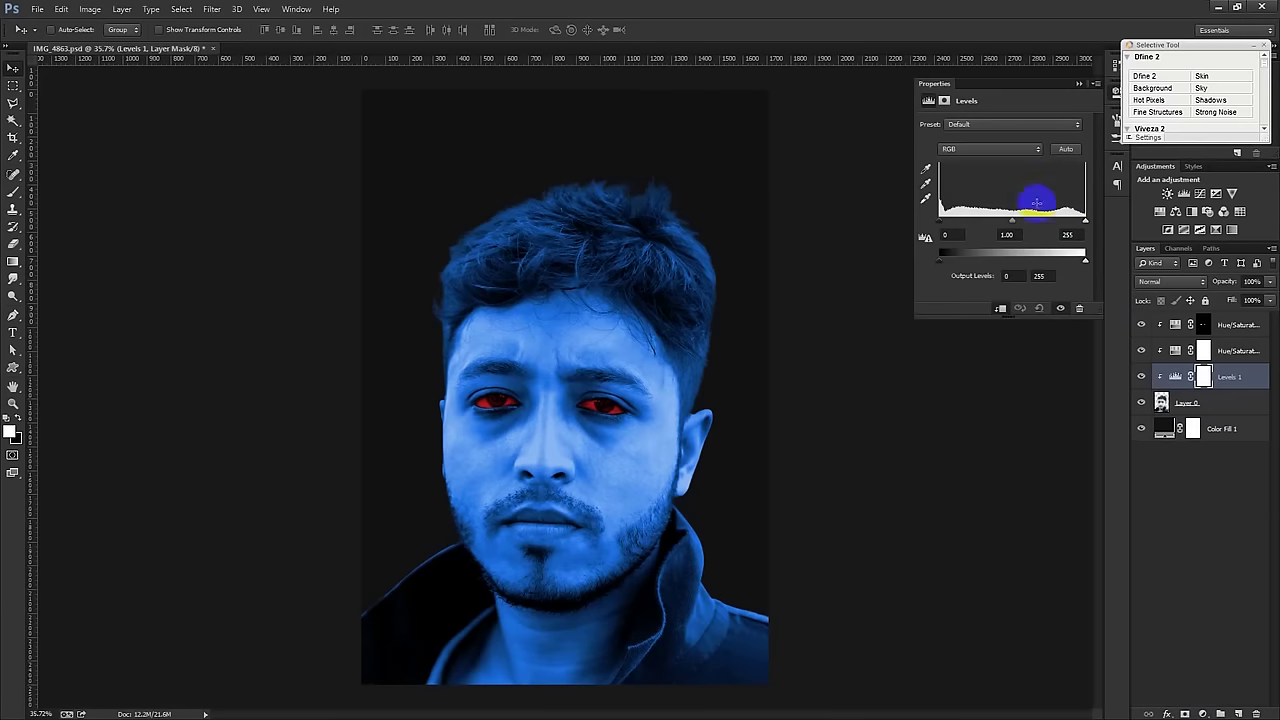
left_click_drag(994, 224, 996, 224)
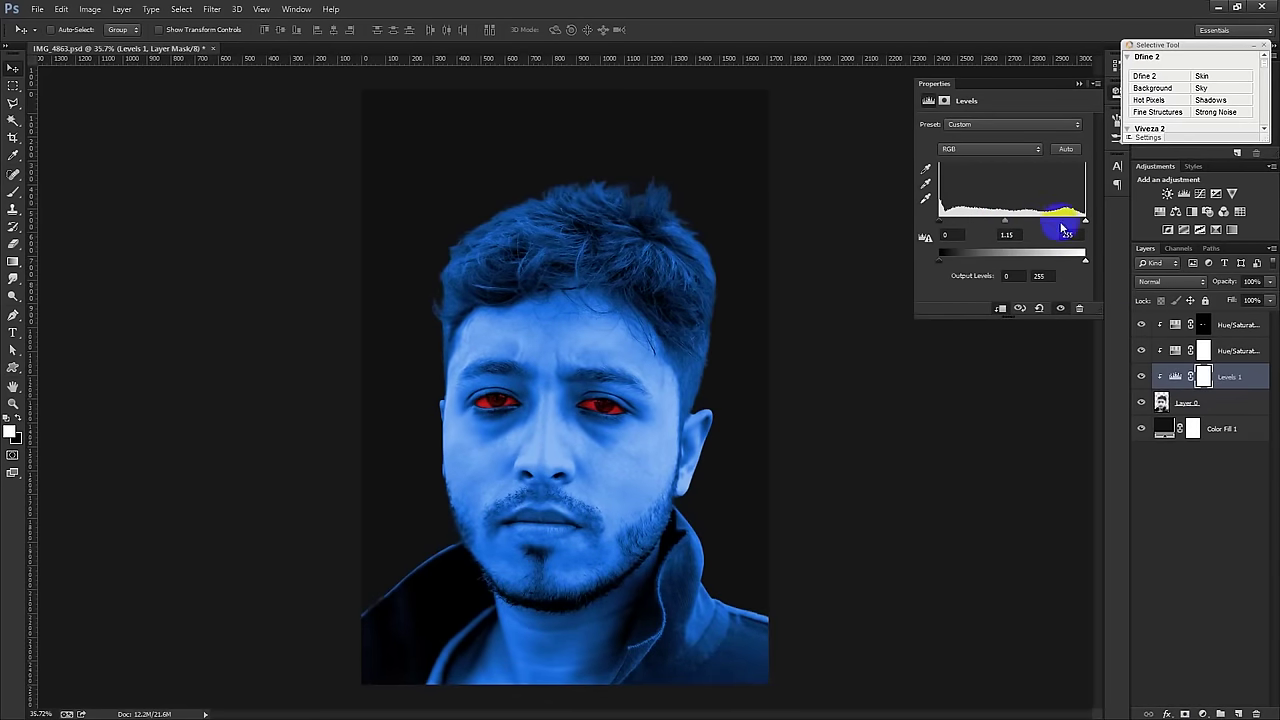
left_click_drag(1085, 222, 1064, 226)
mouse_move(940, 222)
left_mouse_down()
mouse_move(1020, 228)
mouse_move(1008, 228)
left_mouse_up()
left_click_drag(1065, 225, 1079, 224)
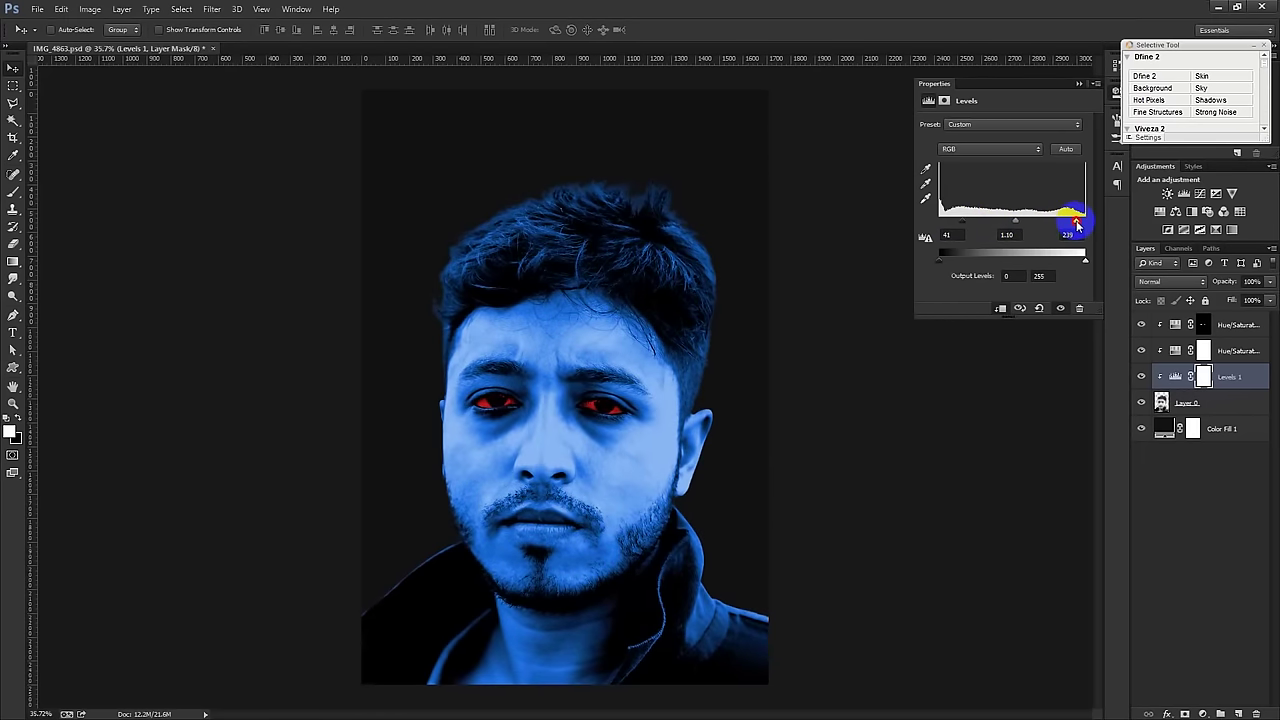
mouse_move(961, 223)
left_mouse_down()
mouse_move(1018, 221)
mouse_move(955, 226)
left_mouse_up()
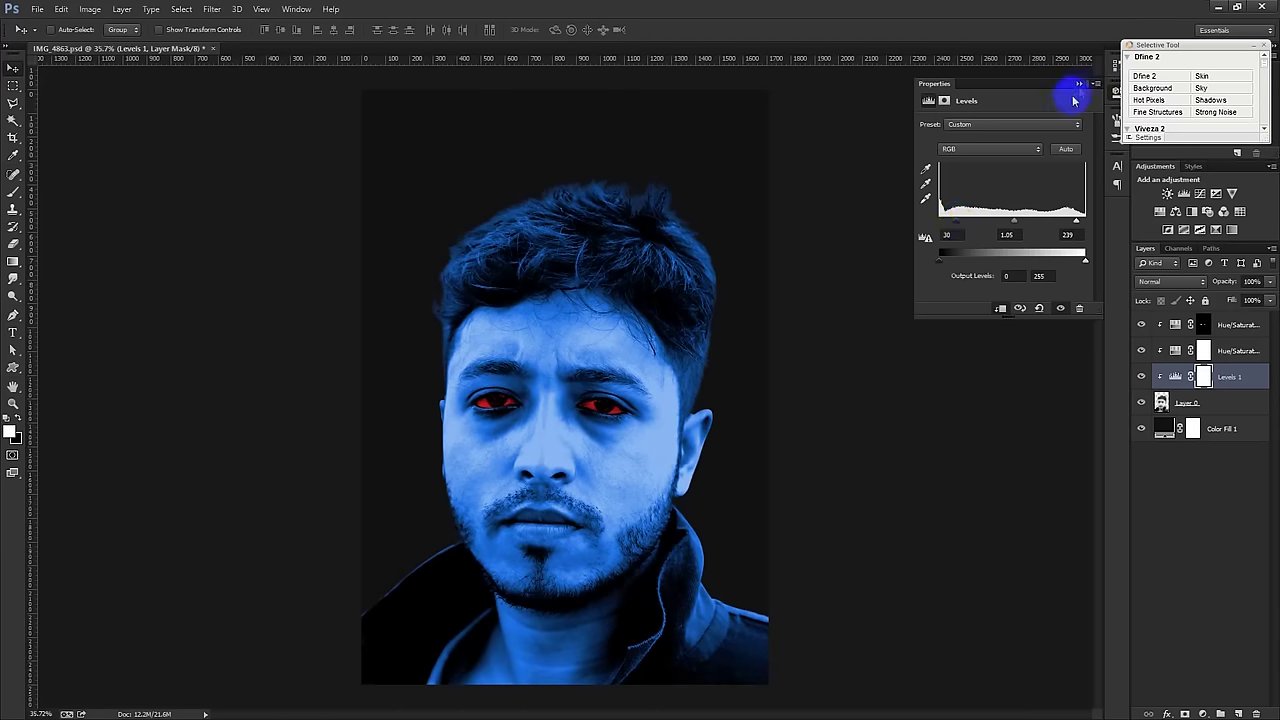
left_click(1079, 83)
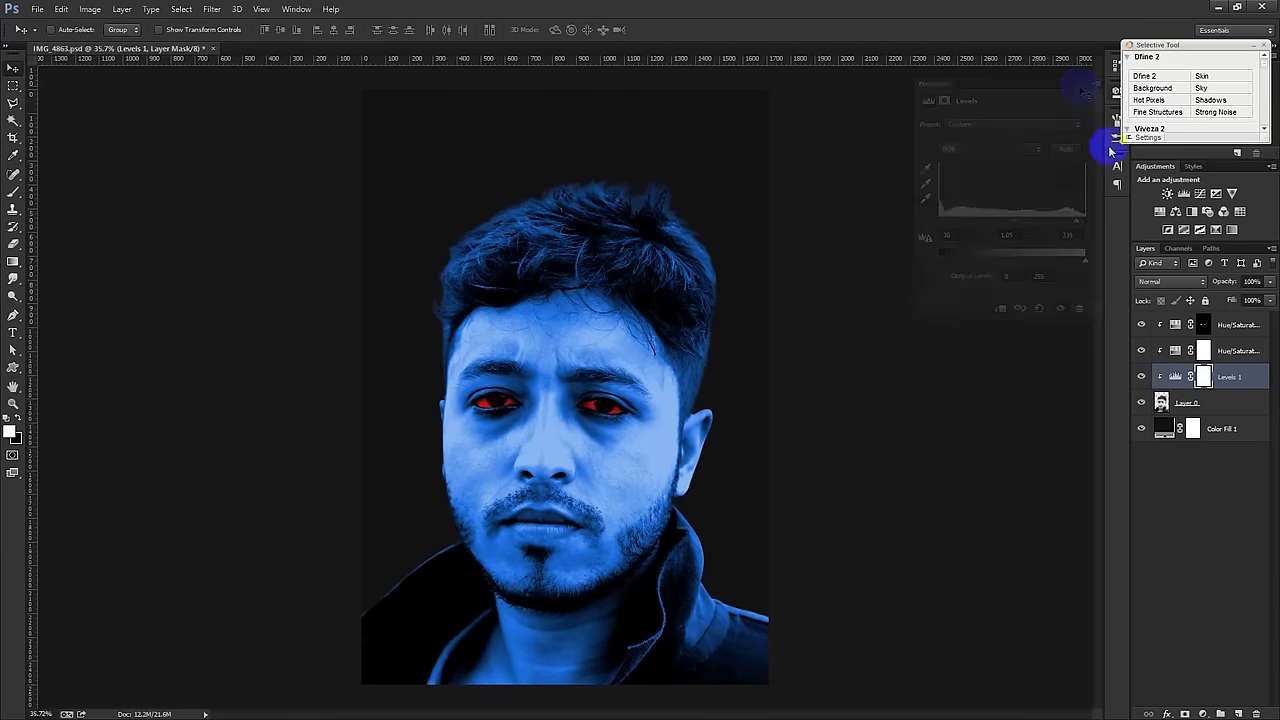
Step: Delete the Levels layer and compare with undo/redo, ending with it removed
left_click(1256, 714)
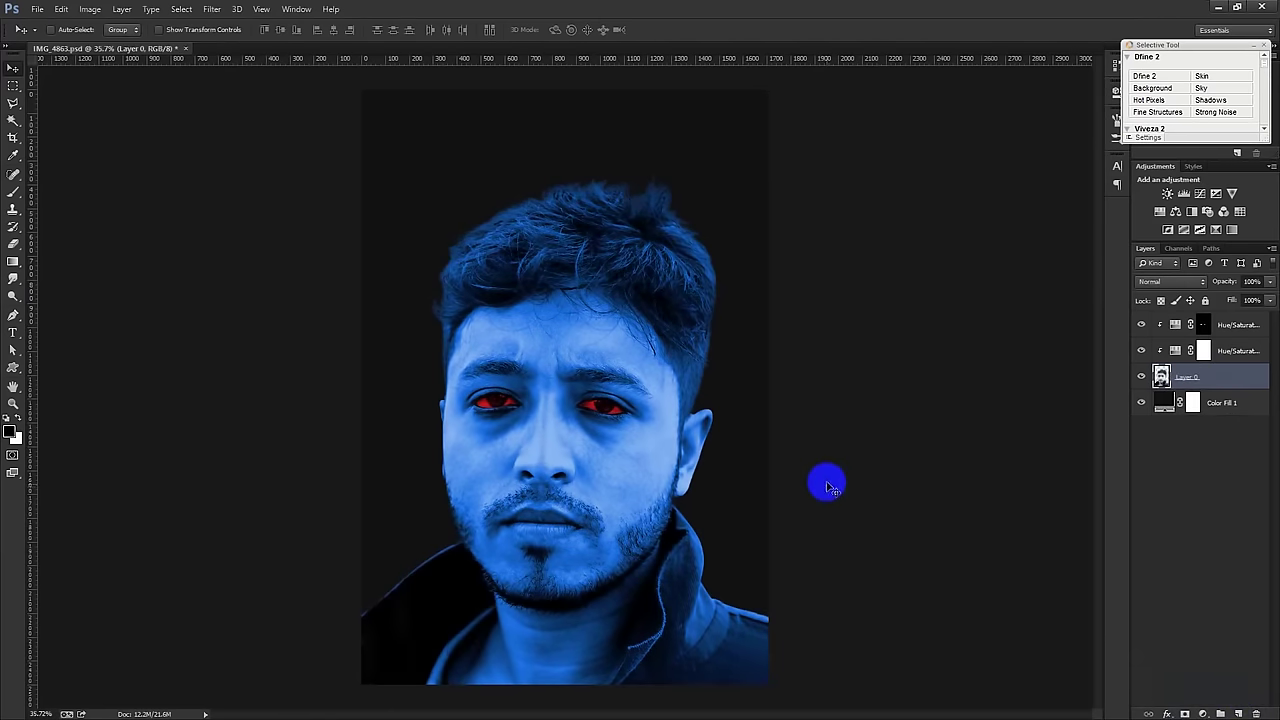
key("ctrl+z")
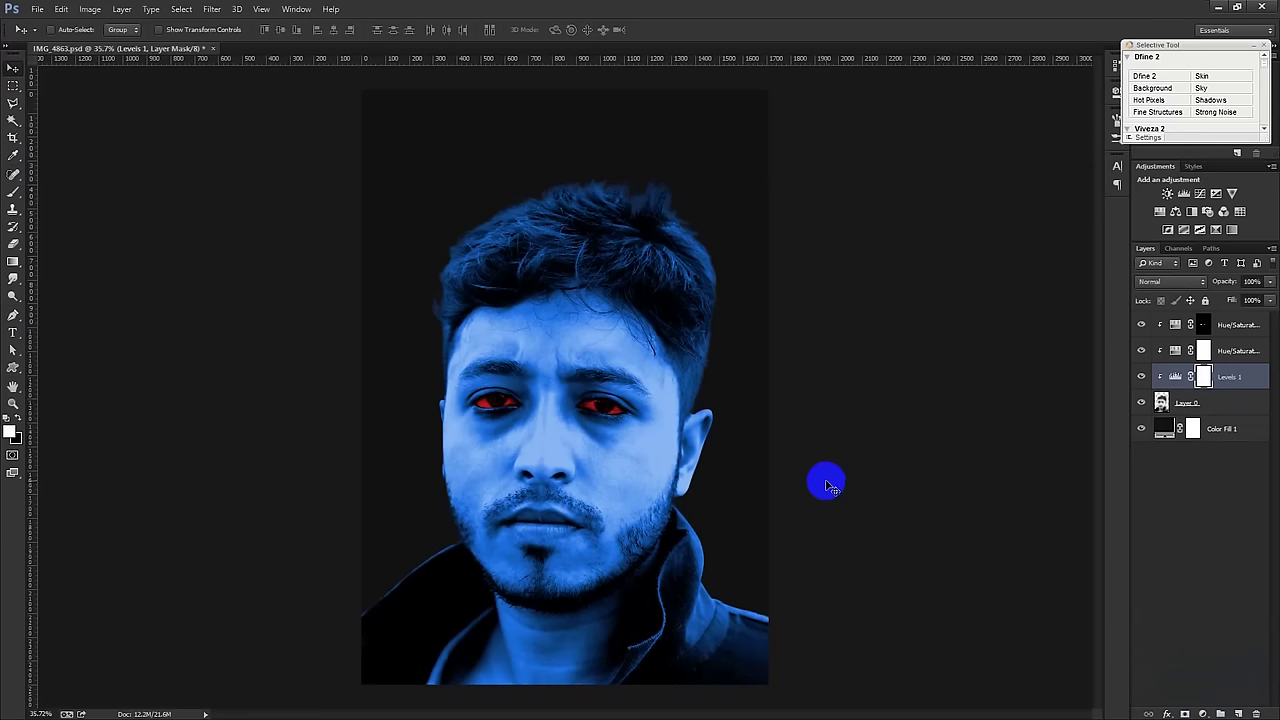
key("ctrl+z")
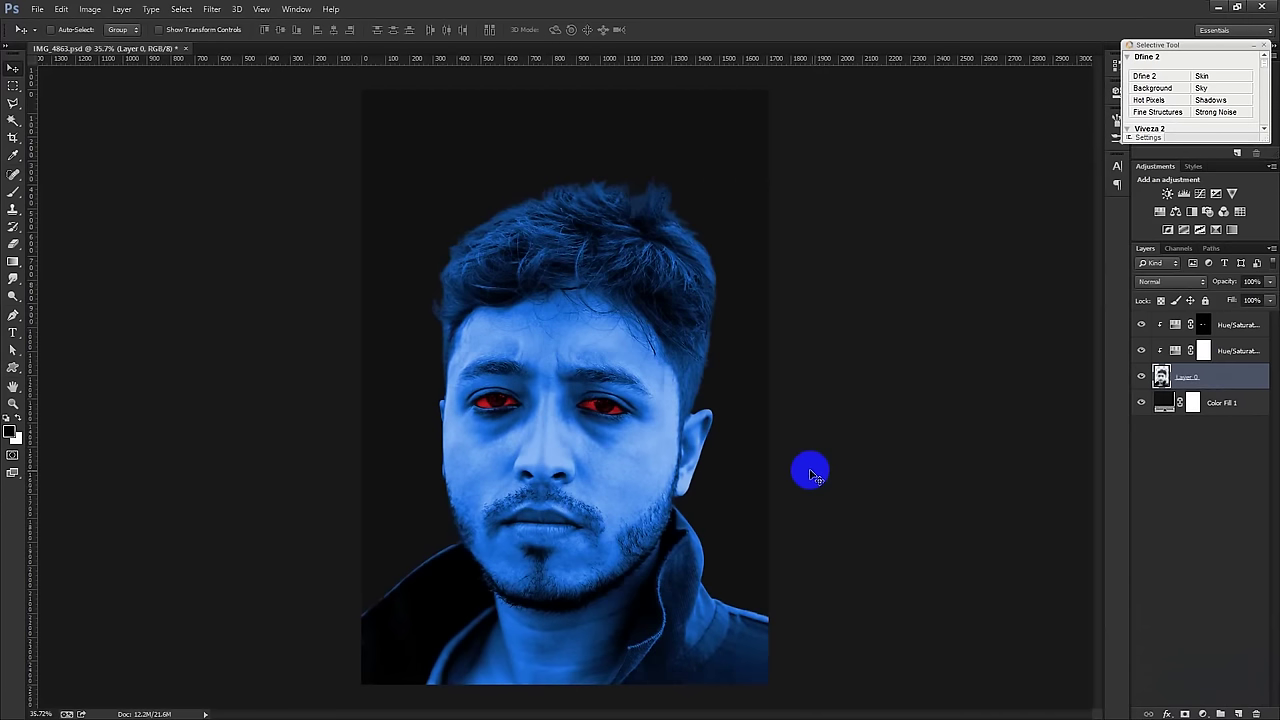
key("ctrl+z")
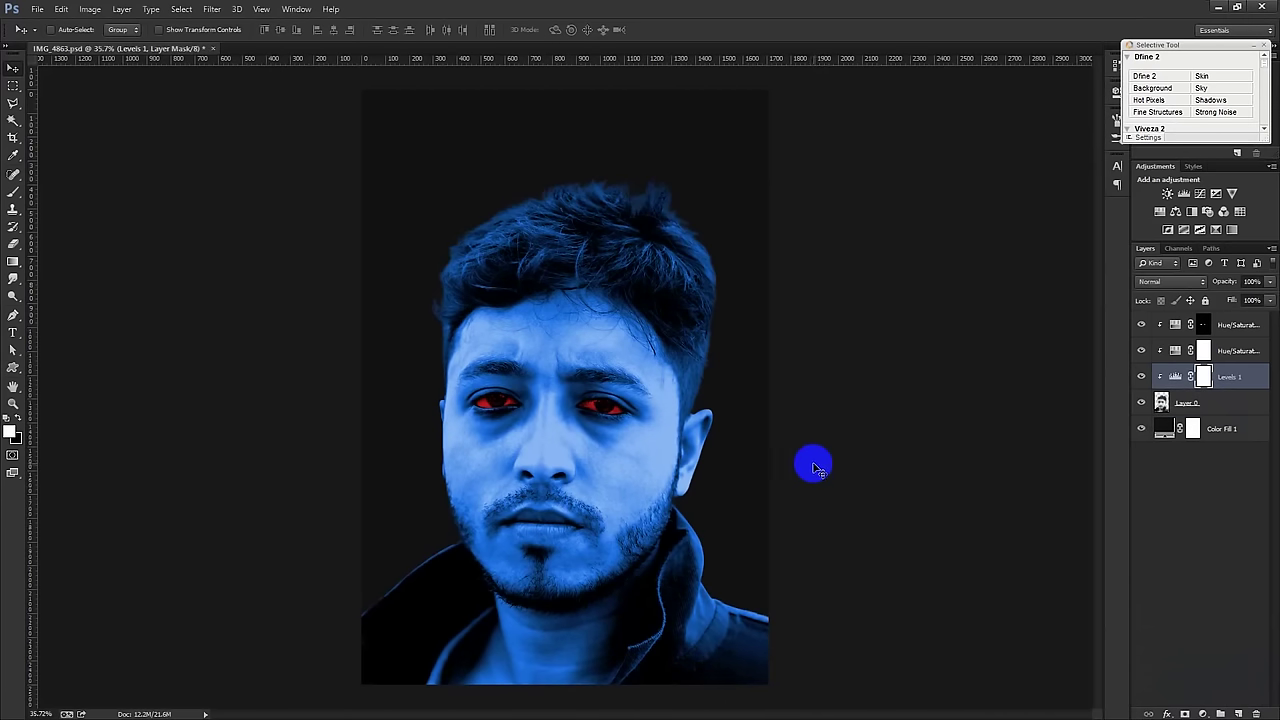
key("ctrl+z")
Step: Preview toggling Layer 0's R, G, B channels in Blending Options, then confirm them unchanged
double_click(1220, 373)
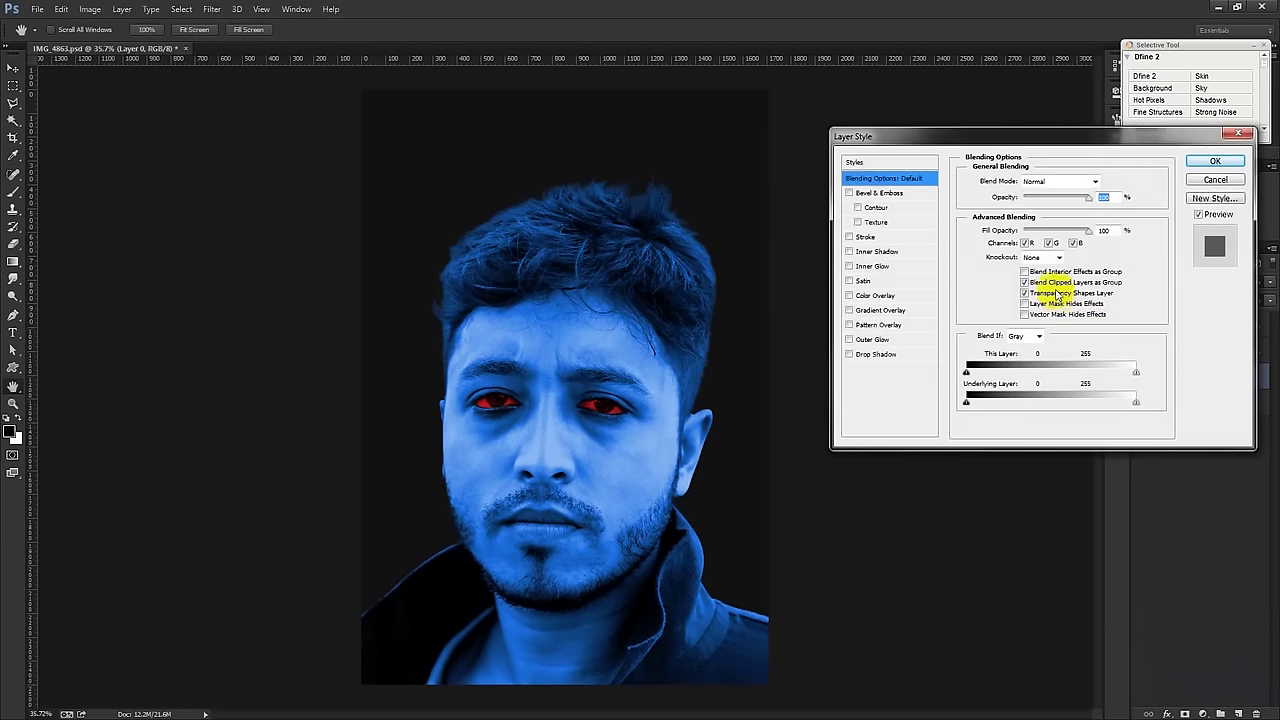
left_click(1048, 243)
double_click(1074, 243)
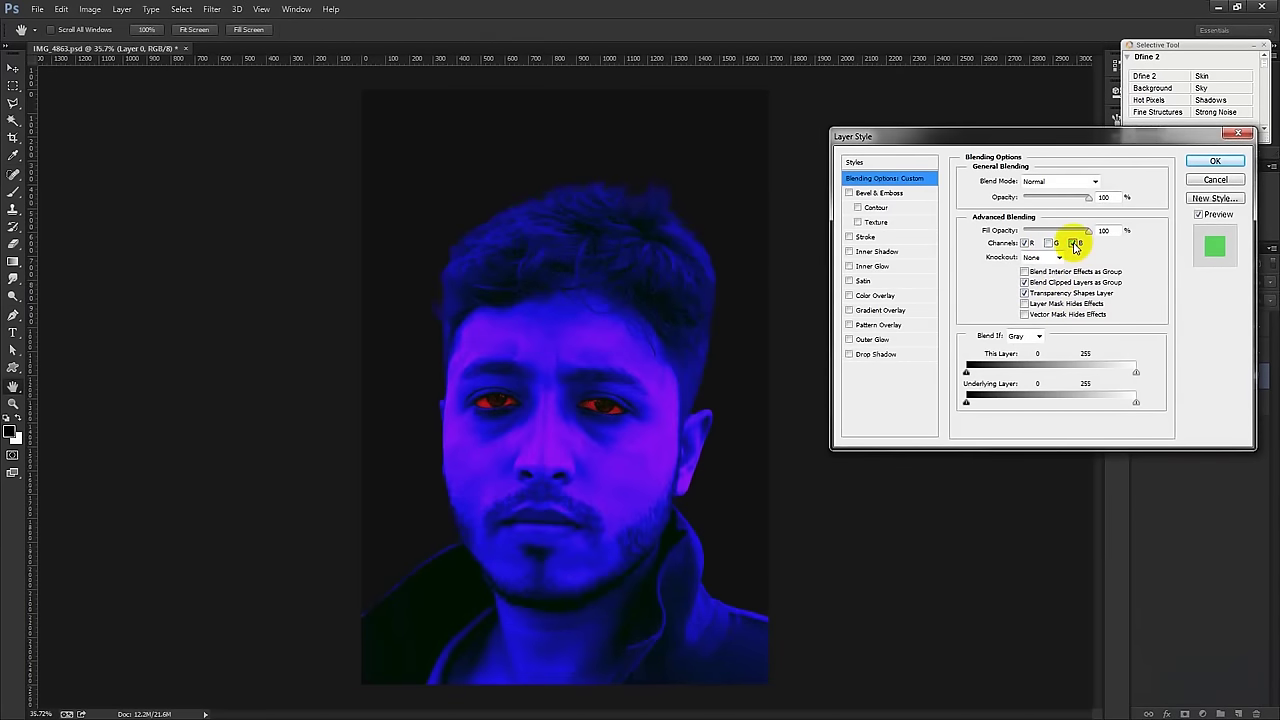
left_click(1073, 243)
left_click(1072, 243)
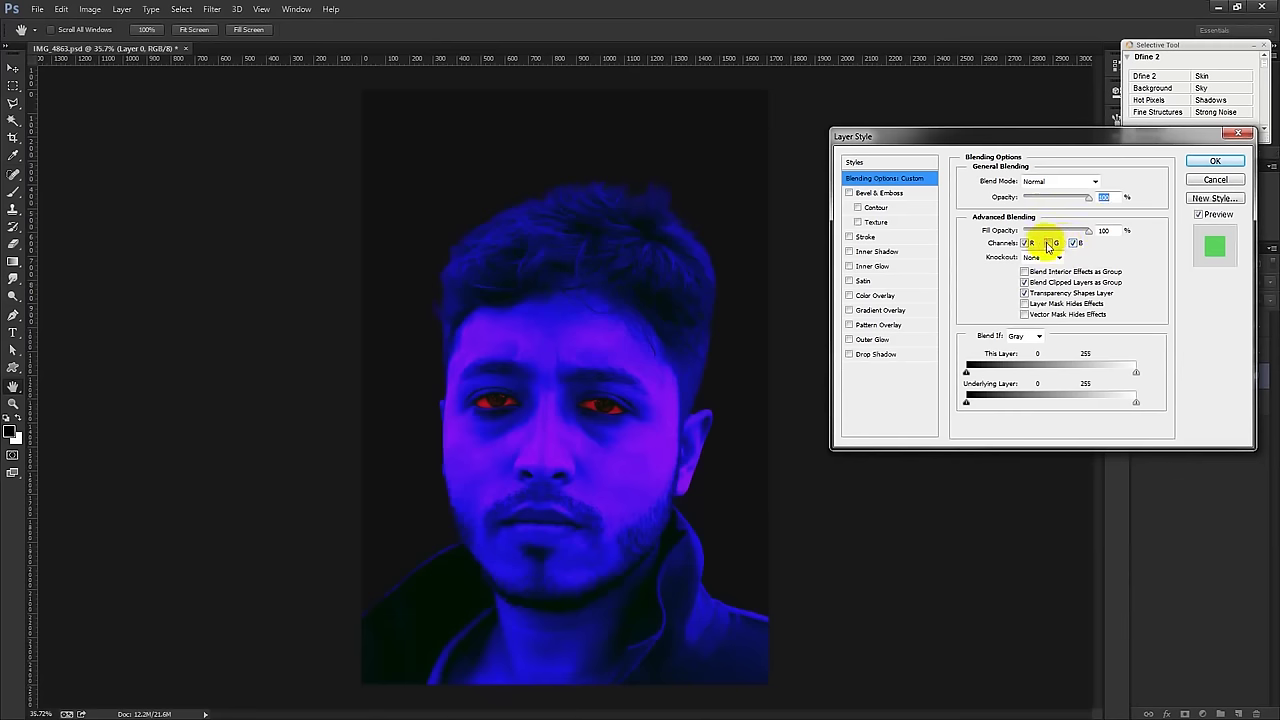
left_click(1048, 243)
left_click(1026, 243)
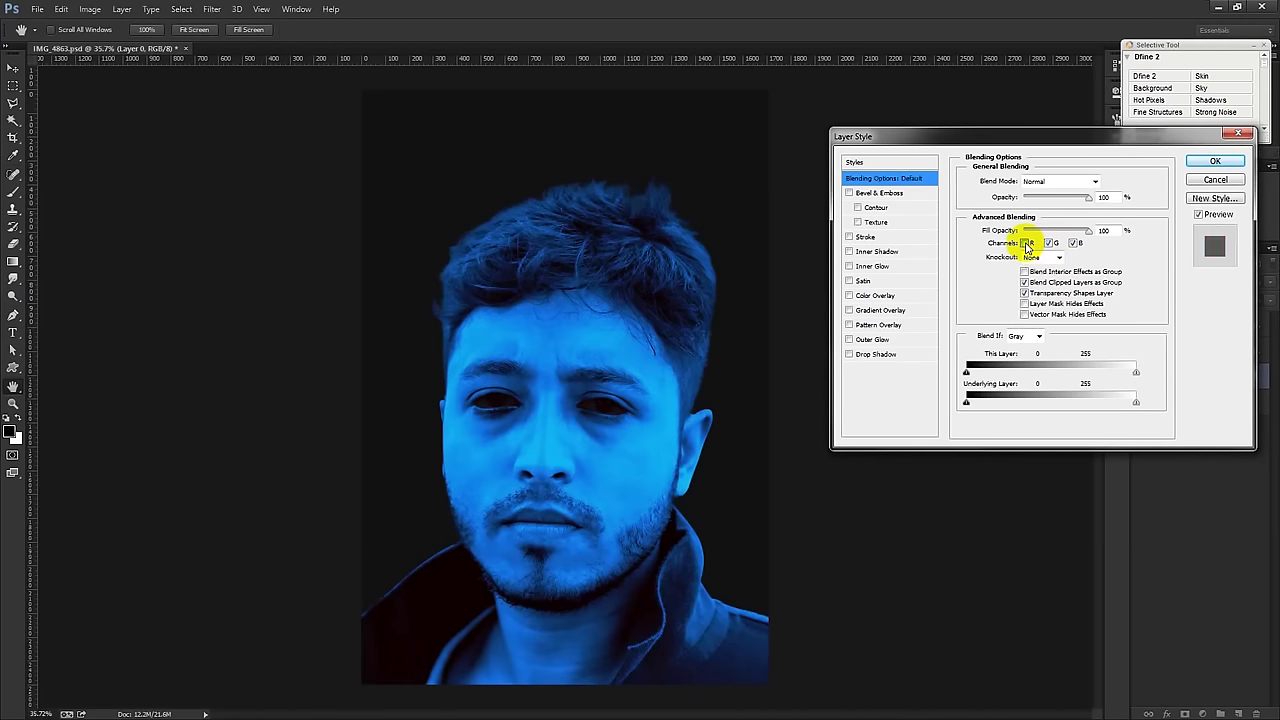
left_click(1027, 243)
left_click(1215, 161)
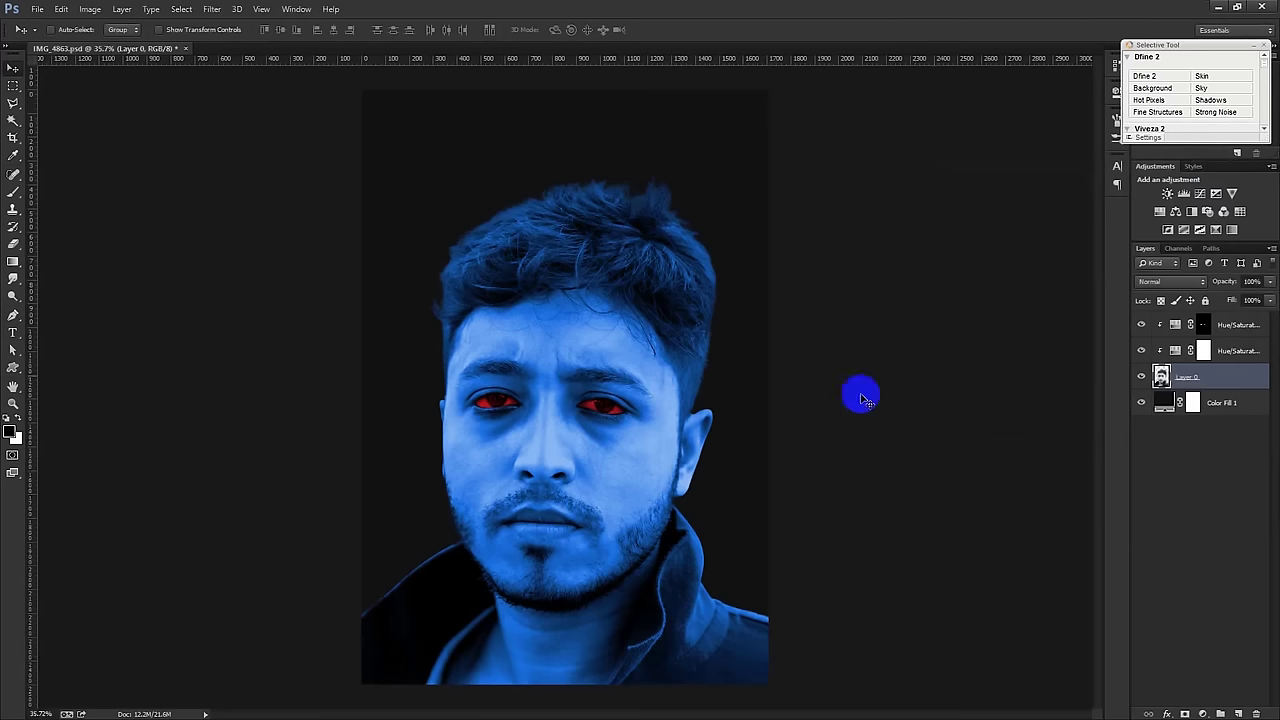
Step: Select the mask of the top Hue/Saturation copy layer
scroll(668, 465, "up", 1)
scroll(668, 465, "down", 2)
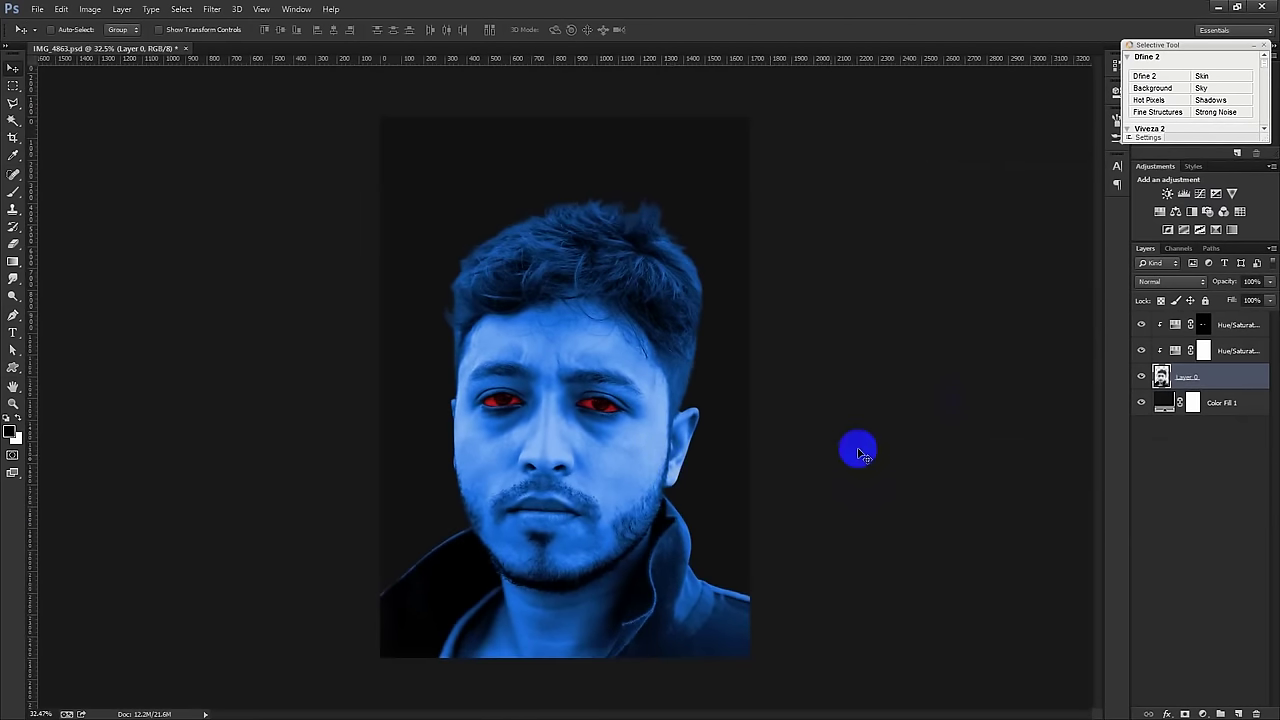
left_click(1222, 325)
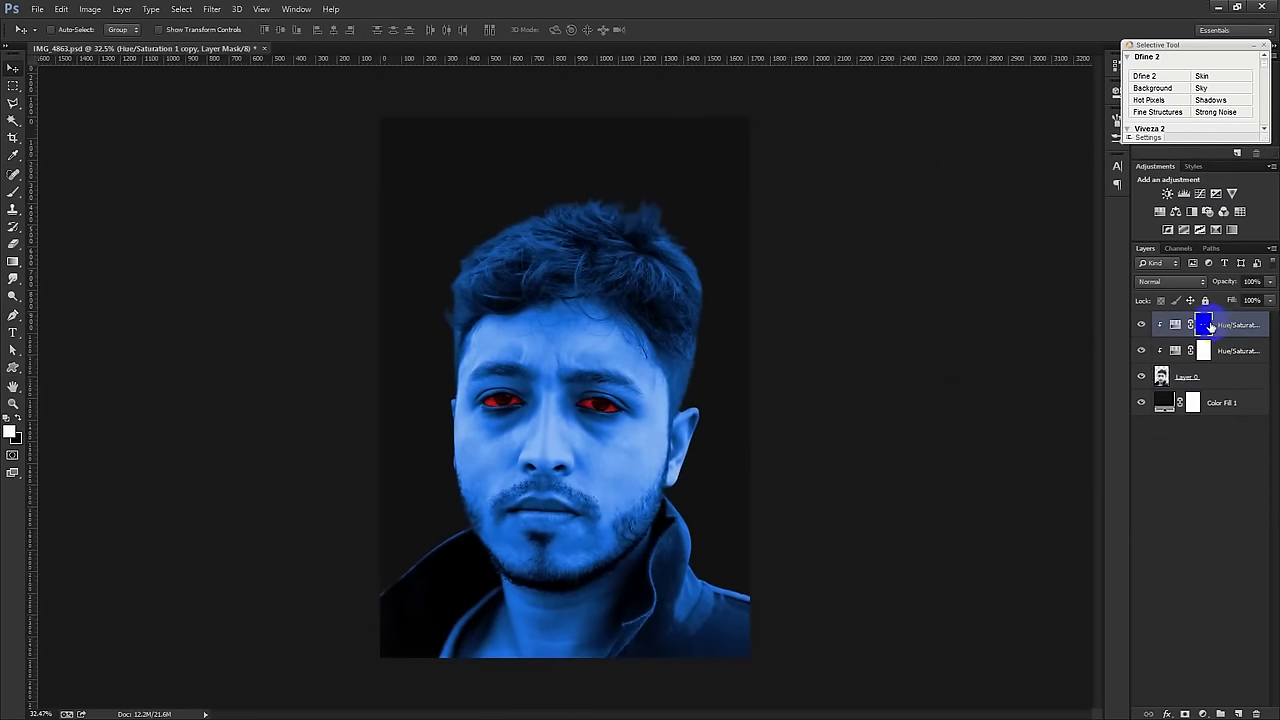
Step: Drag the newspaper front-page image into the poster as a new layer over the face
key("alt")
left_click(645, 518)
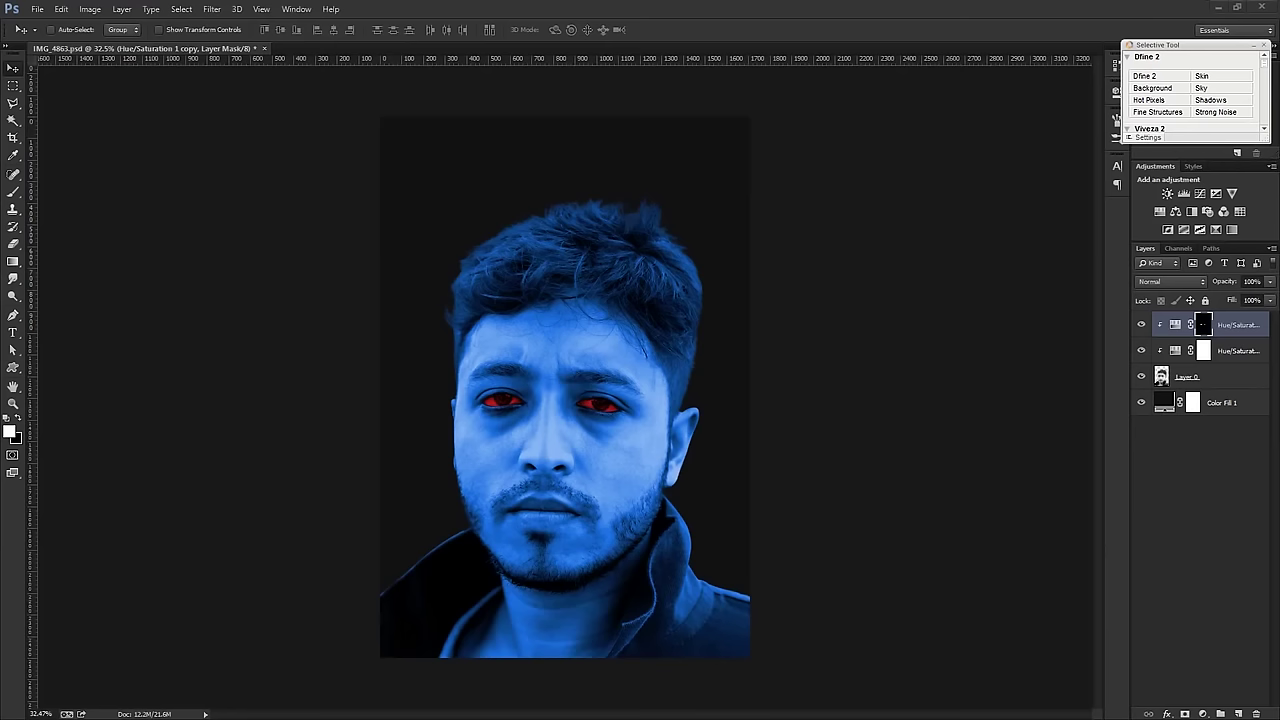
left_click_drag(912, 365, 750, 320)
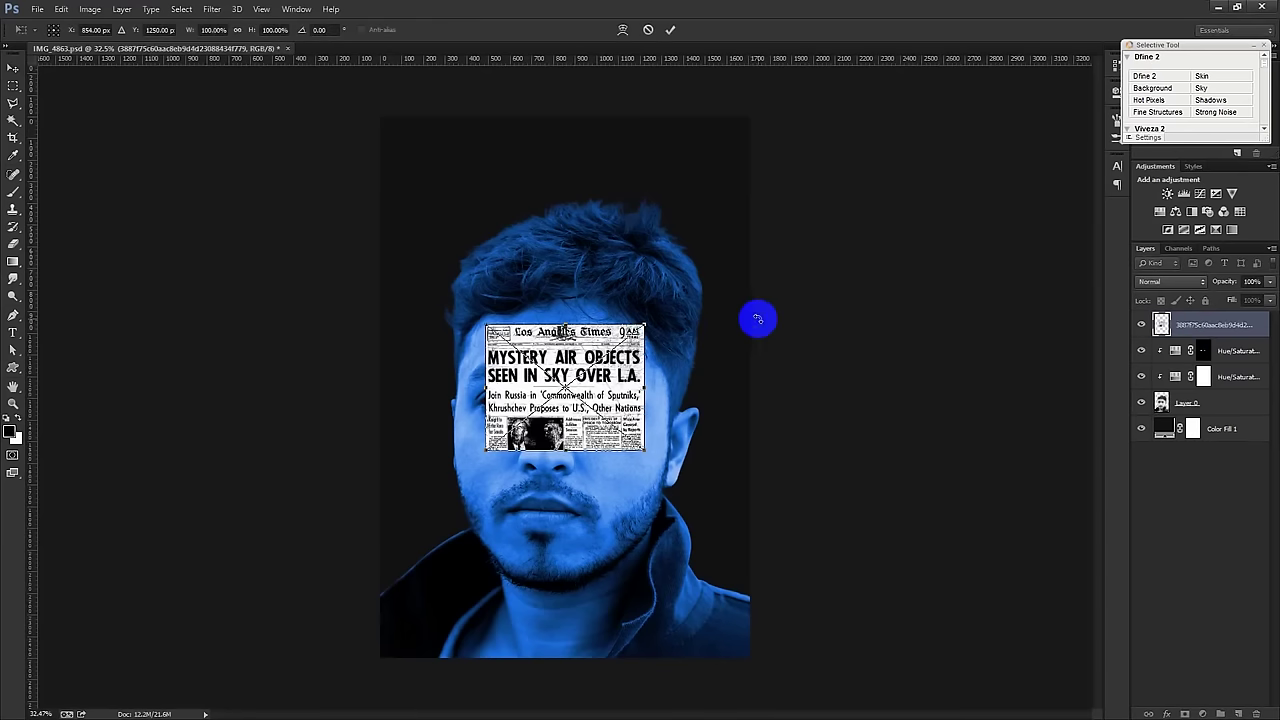
Step: Scale the newspaper to about 459%, tilt it -7.78°, and move it below Layer 0
scroll(520, 390, "up", 2)
scroll(660, 314, "down", 1)
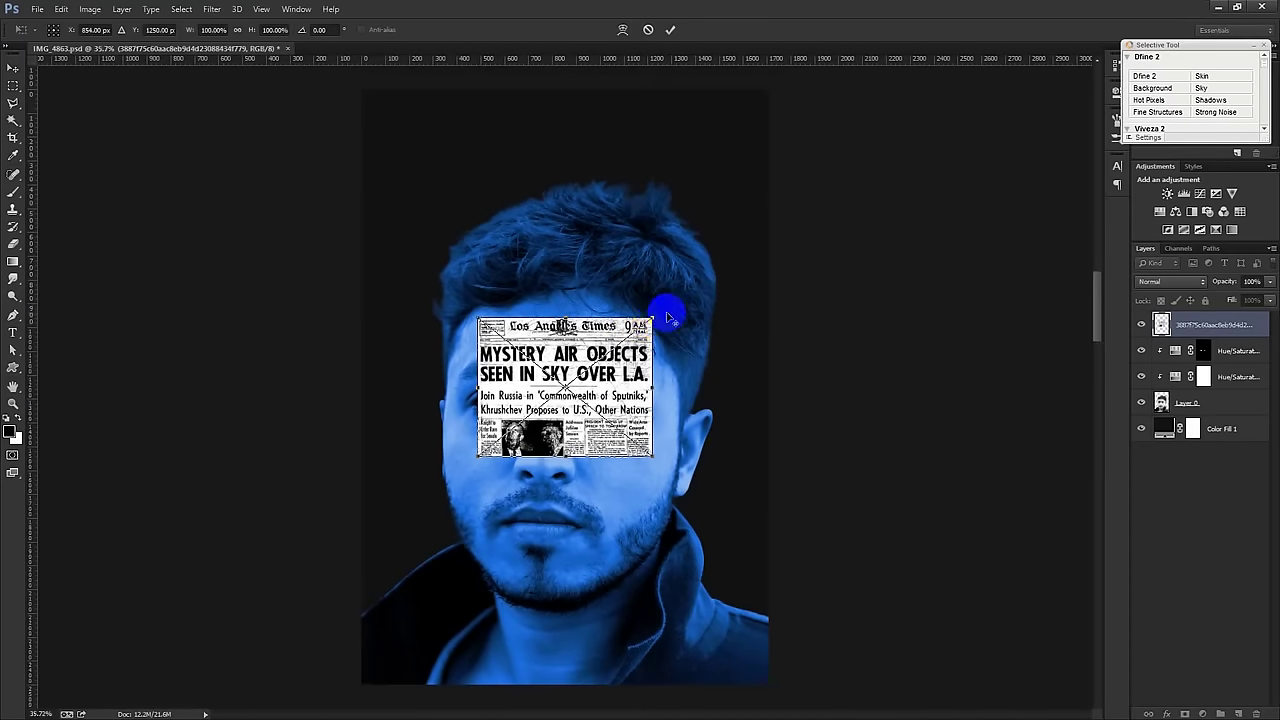
left_click_drag(653, 318, 976, 123)
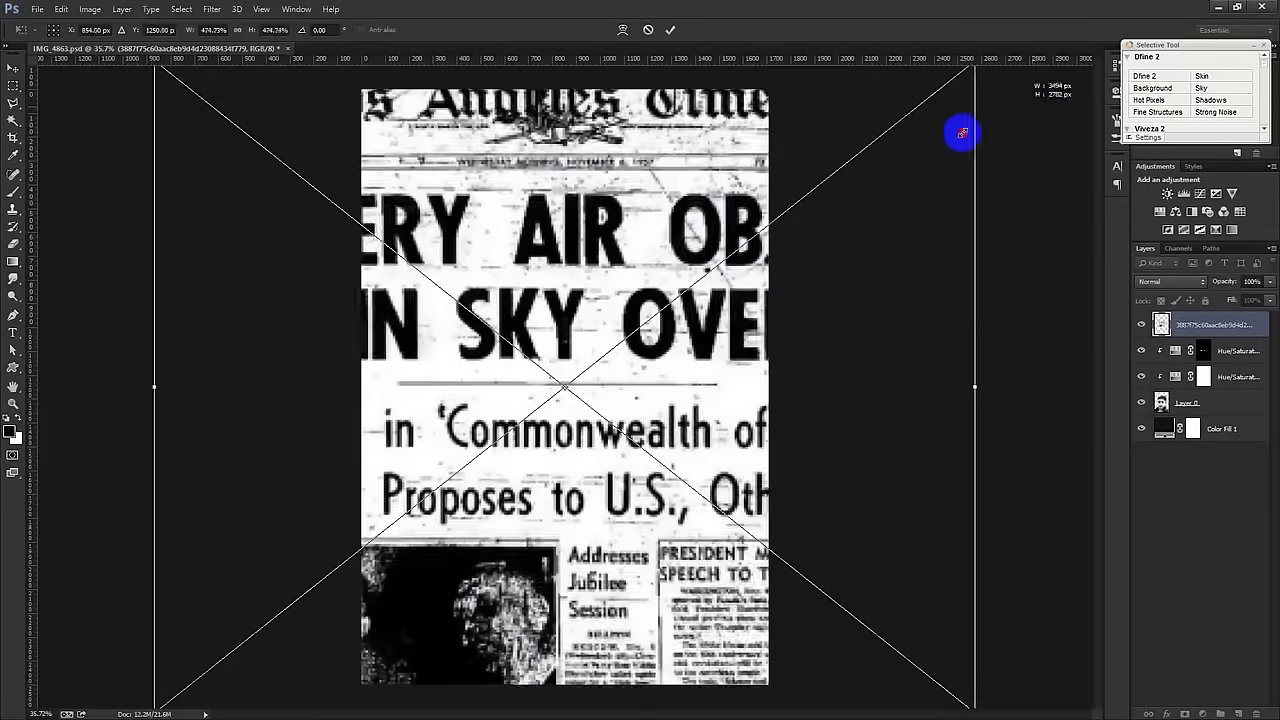
scroll(862, 208, "down", 2)
left_click_drag(931, 340, 942, 291)
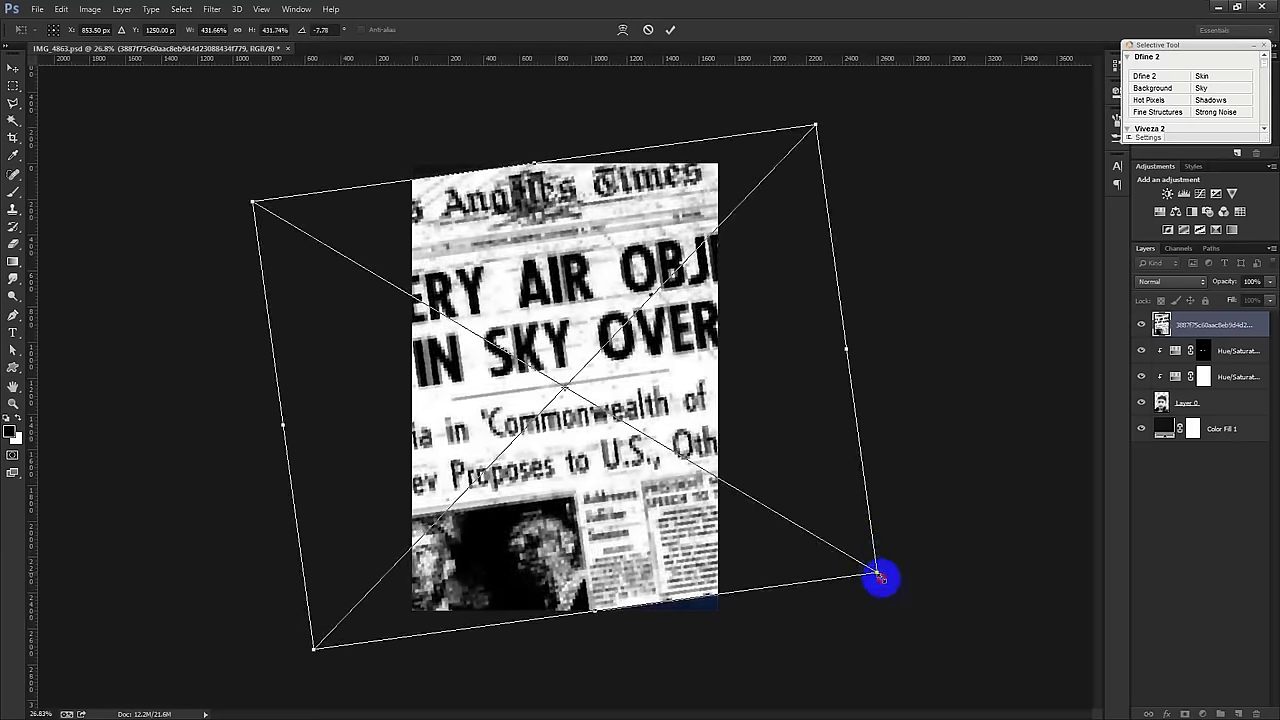
left_click_drag(877, 573, 897, 584)
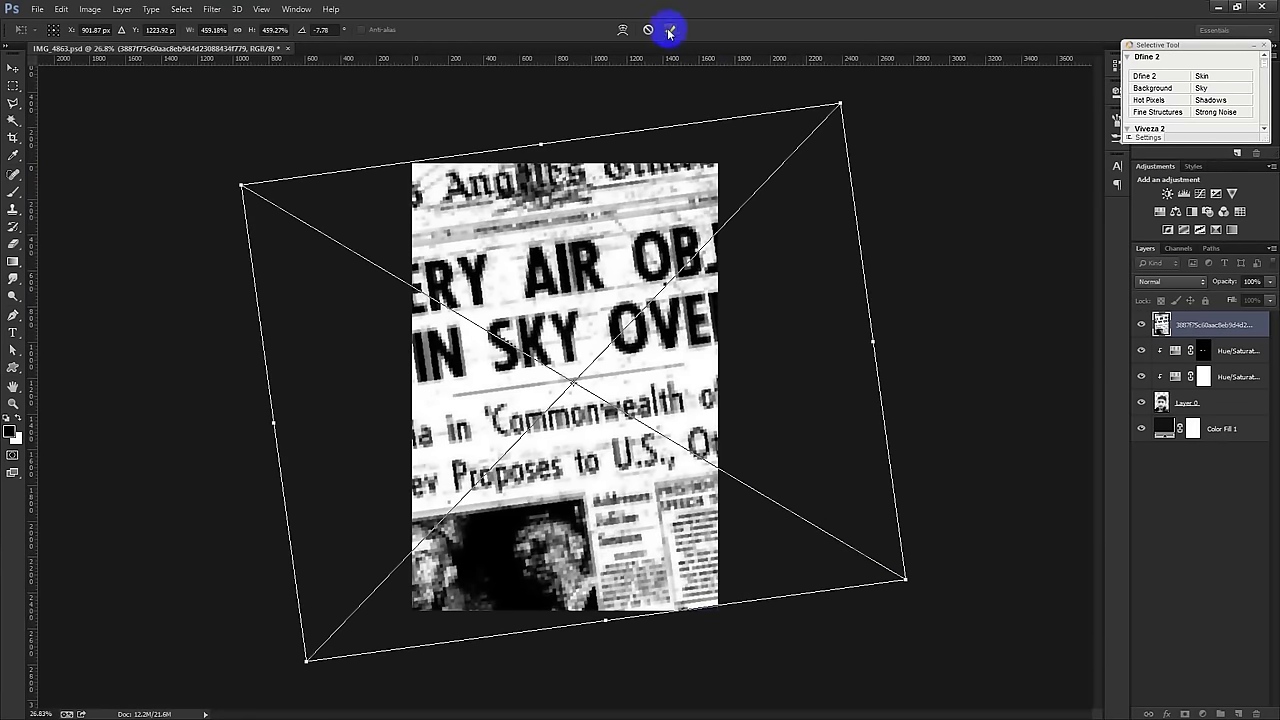
left_click(670, 29)
mouse_move(1165, 376)
left_mouse_down()
mouse_move(1205, 430)
mouse_move(1196, 410)
left_mouse_up()
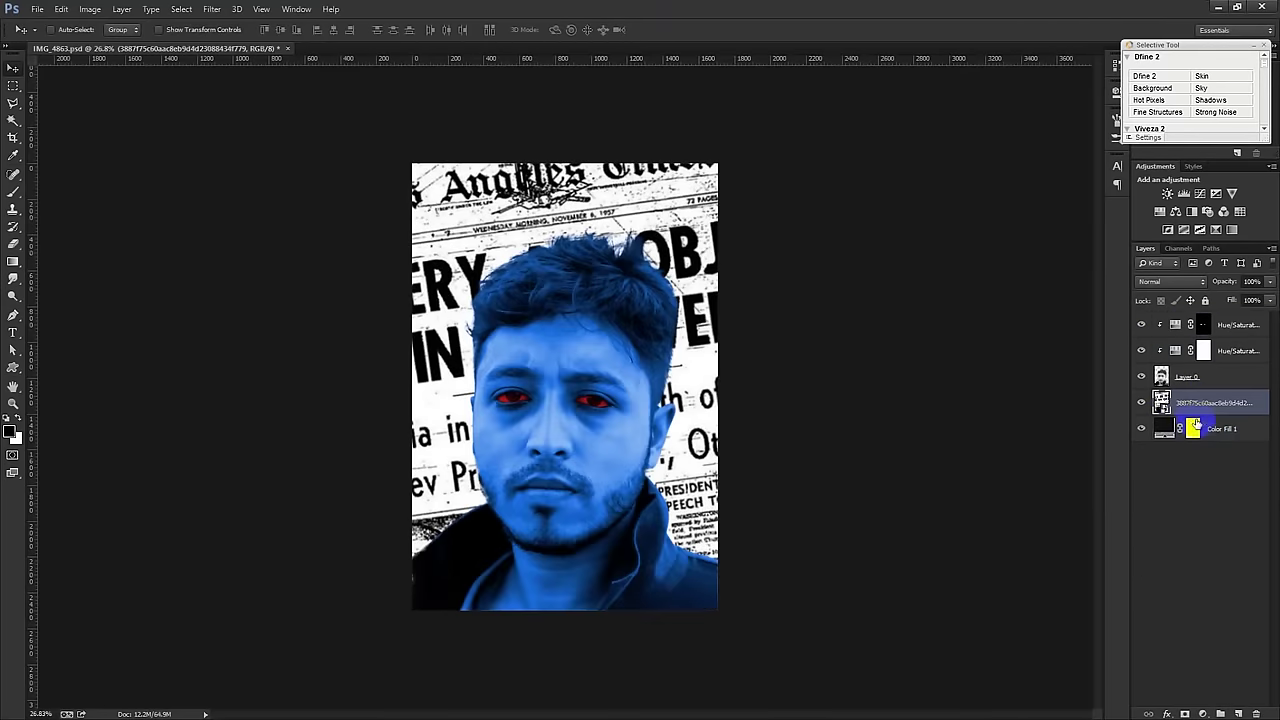
left_click(1180, 283)
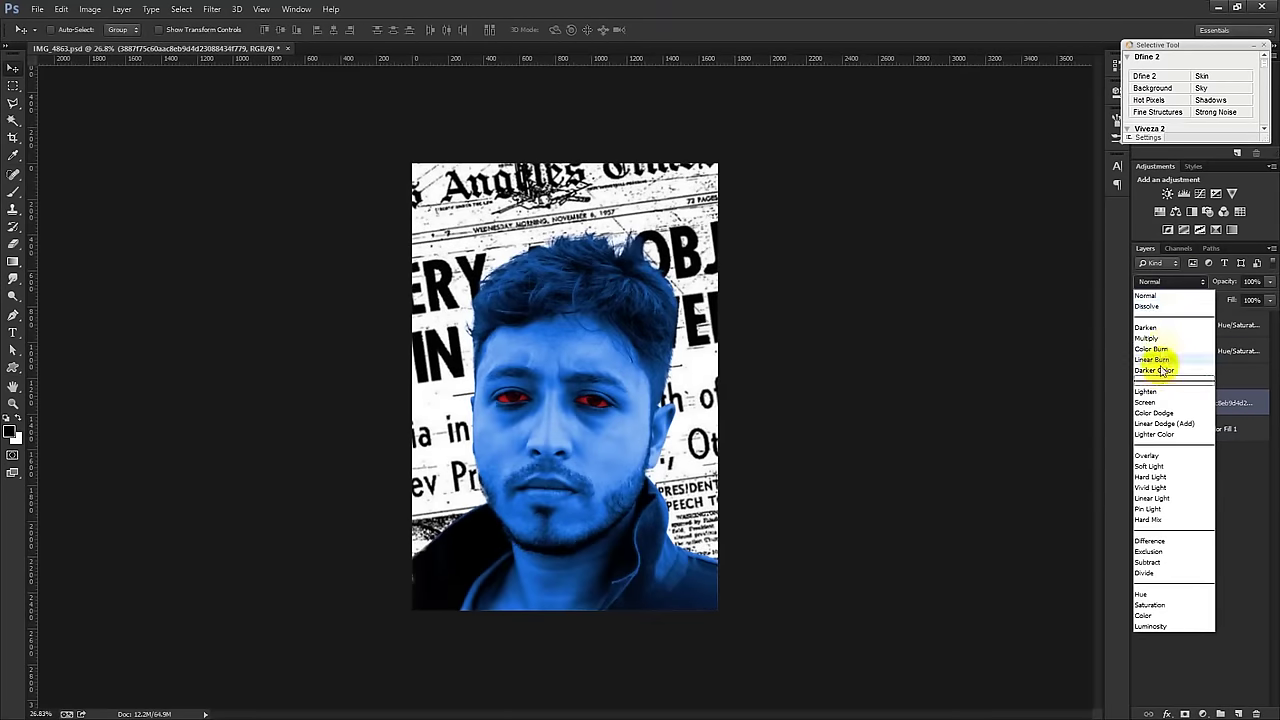
Step: Cycle the newspaper layer's blend mode from Darken through to Subtract
left_click(1158, 314)
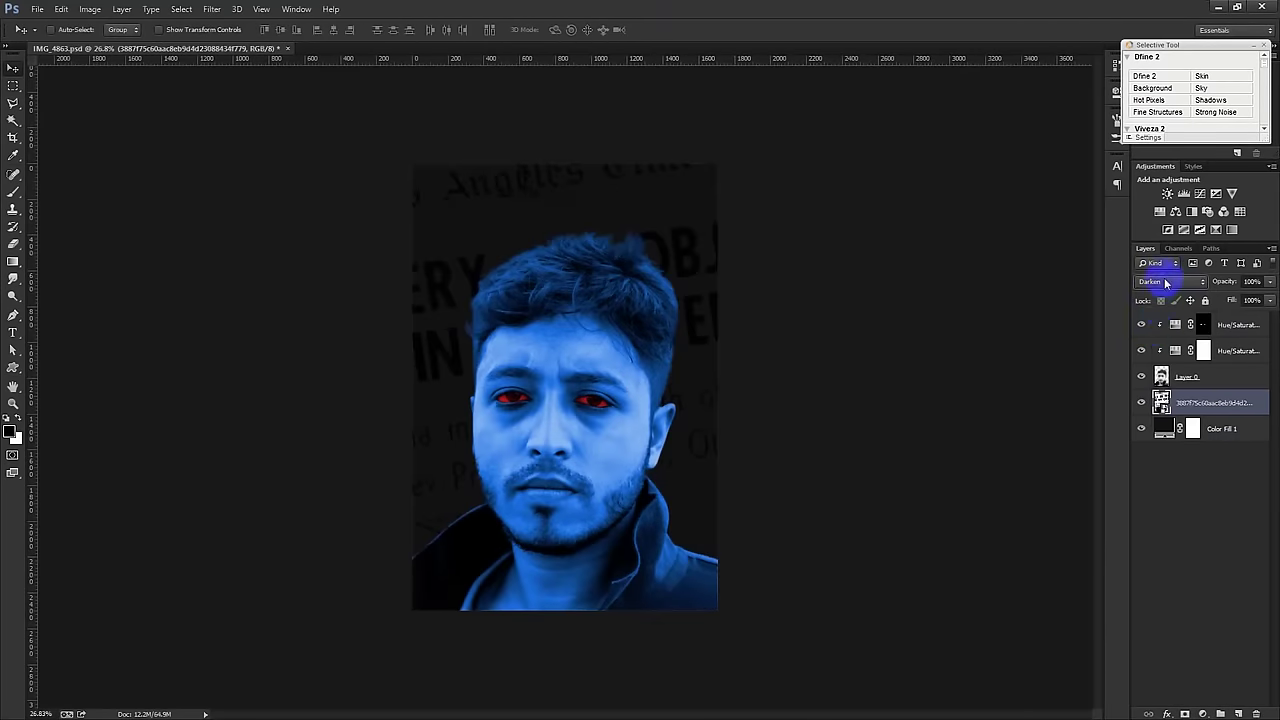
scroll(1165, 283, "down", 1)
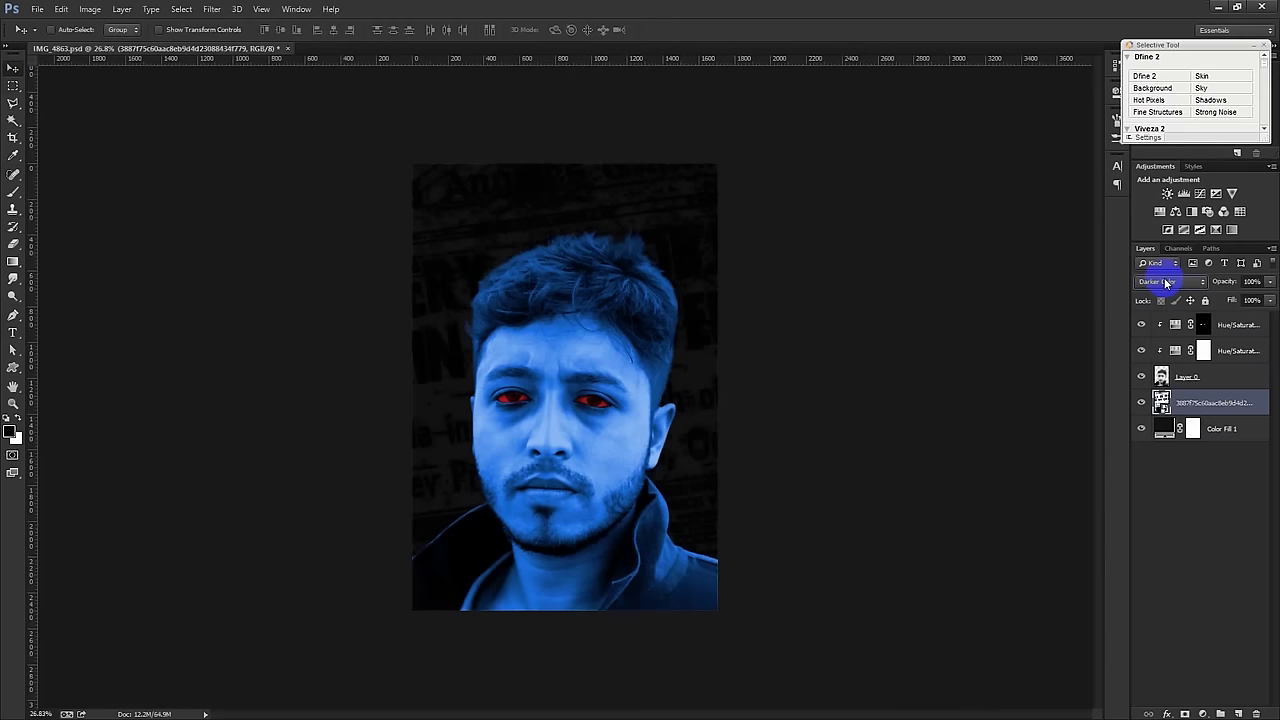
scroll(1165, 283, "down", 2)
scroll(1165, 283, "down", 2)
scroll(1165, 283, "down", 2)
scroll(1165, 283, "down", 1)
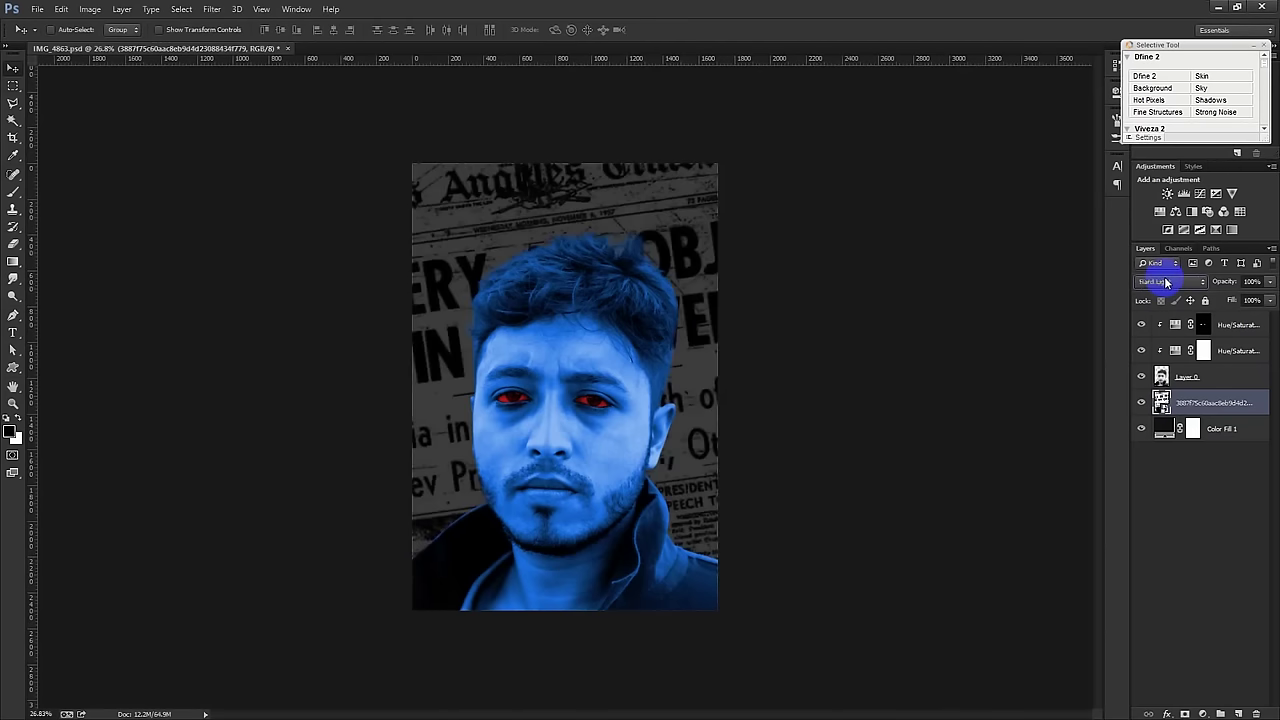
scroll(1165, 283, "down", 2)
scroll(1165, 283, "down", 2)
scroll(1165, 283, "down", 2)
scroll(1165, 283, "down", 2)
scroll(1165, 283, "up", 1)
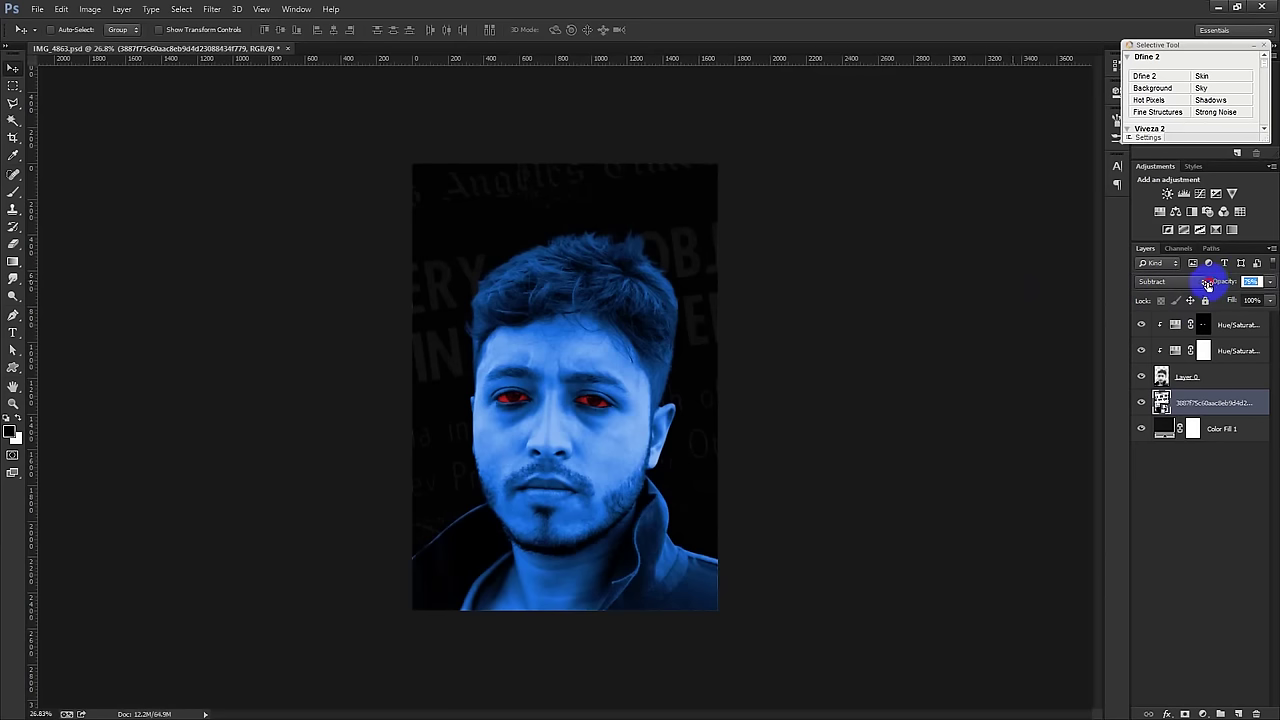
Step: Change Color Fill 1 to a very dark purple-red, #1d000d
double_click(1163, 429)
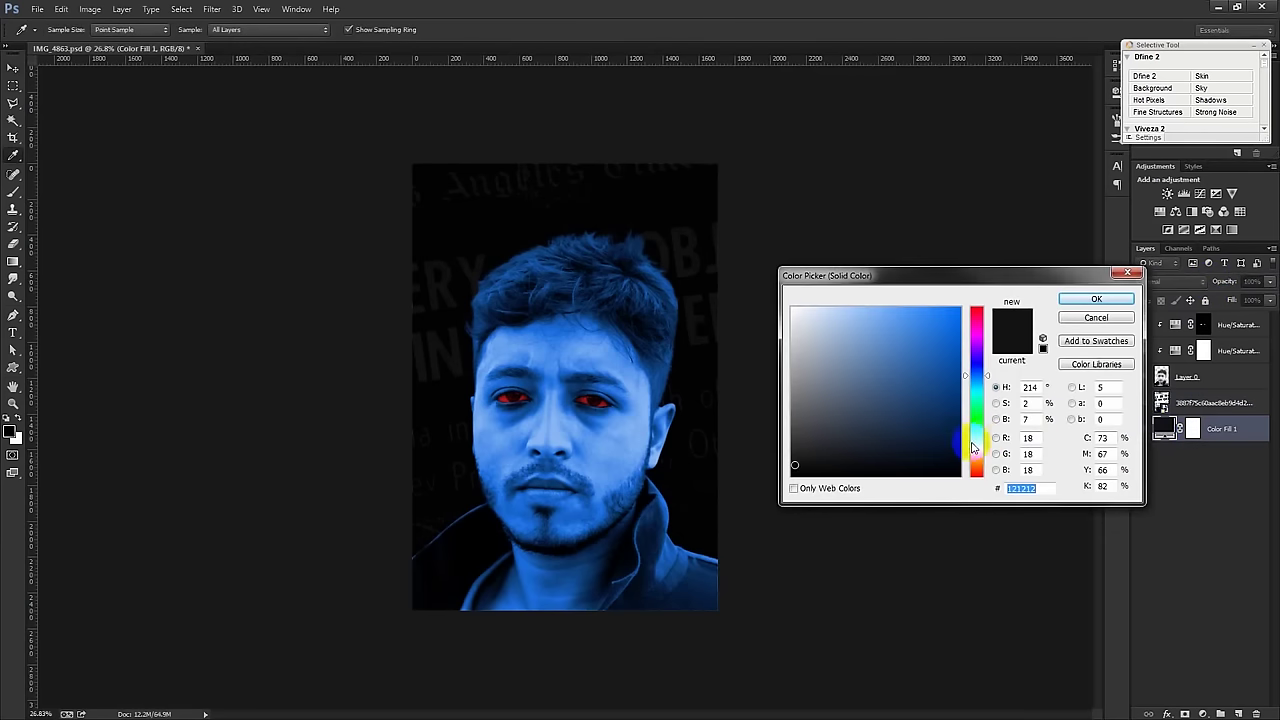
left_click_drag(956, 447, 963, 457)
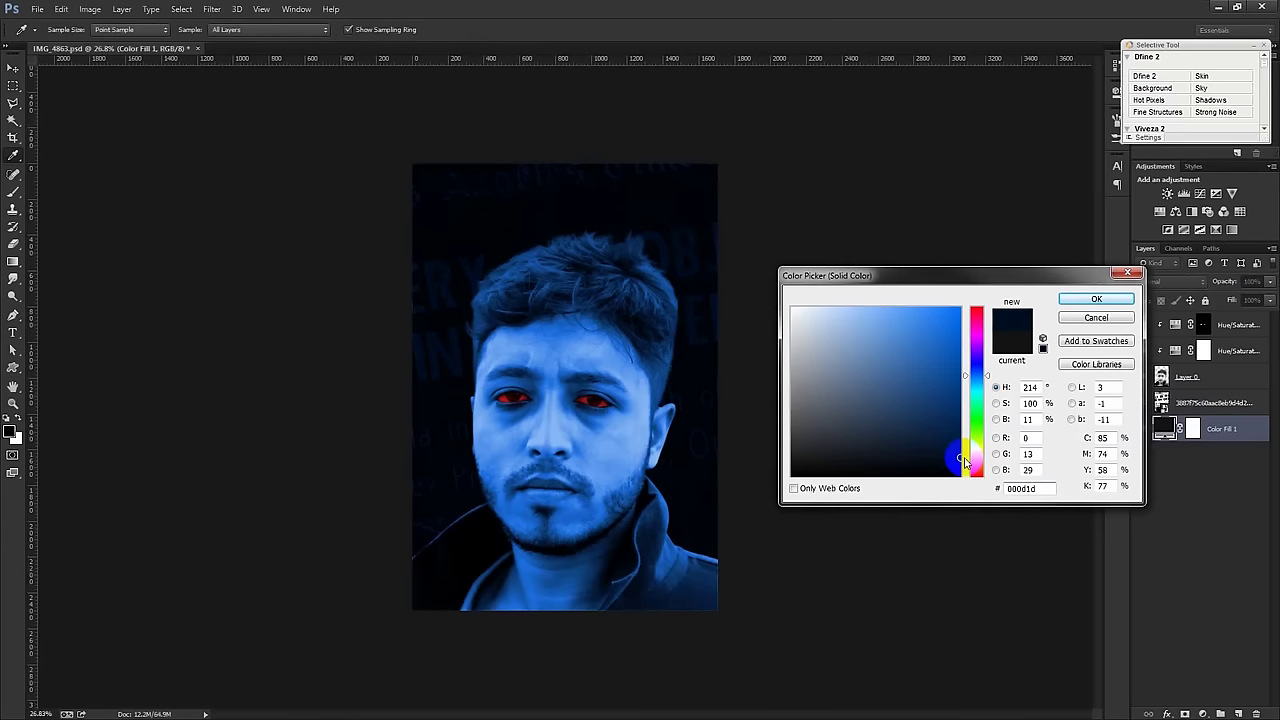
left_click(983, 364)
left_click_drag(983, 364, 981, 323)
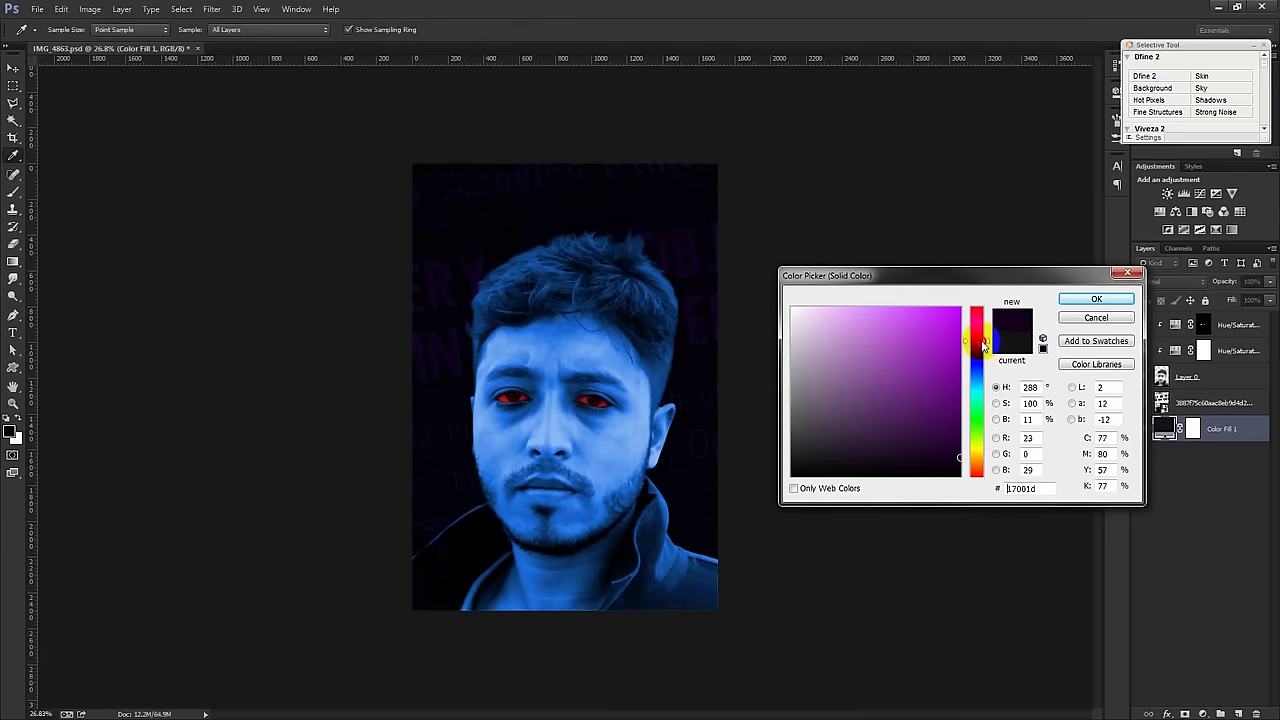
left_click(1092, 299)
scroll(596, 338, "up", 2)
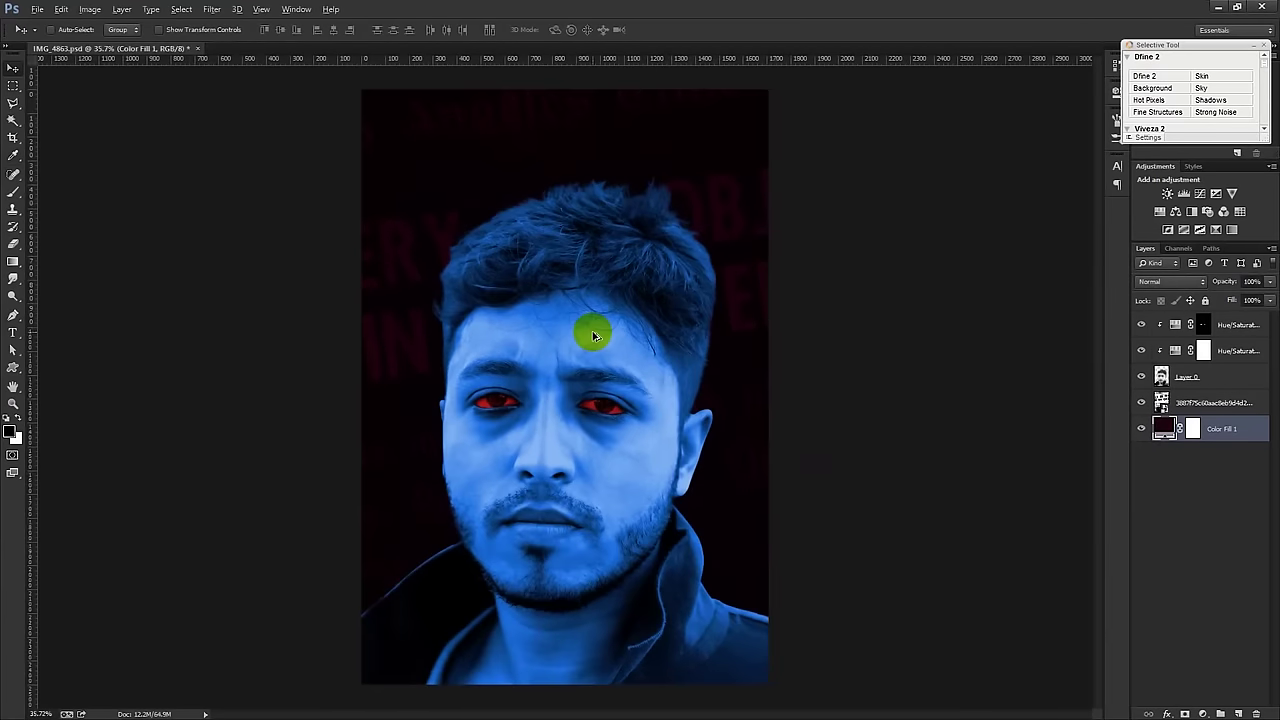
scroll(594, 336, "down", 1)
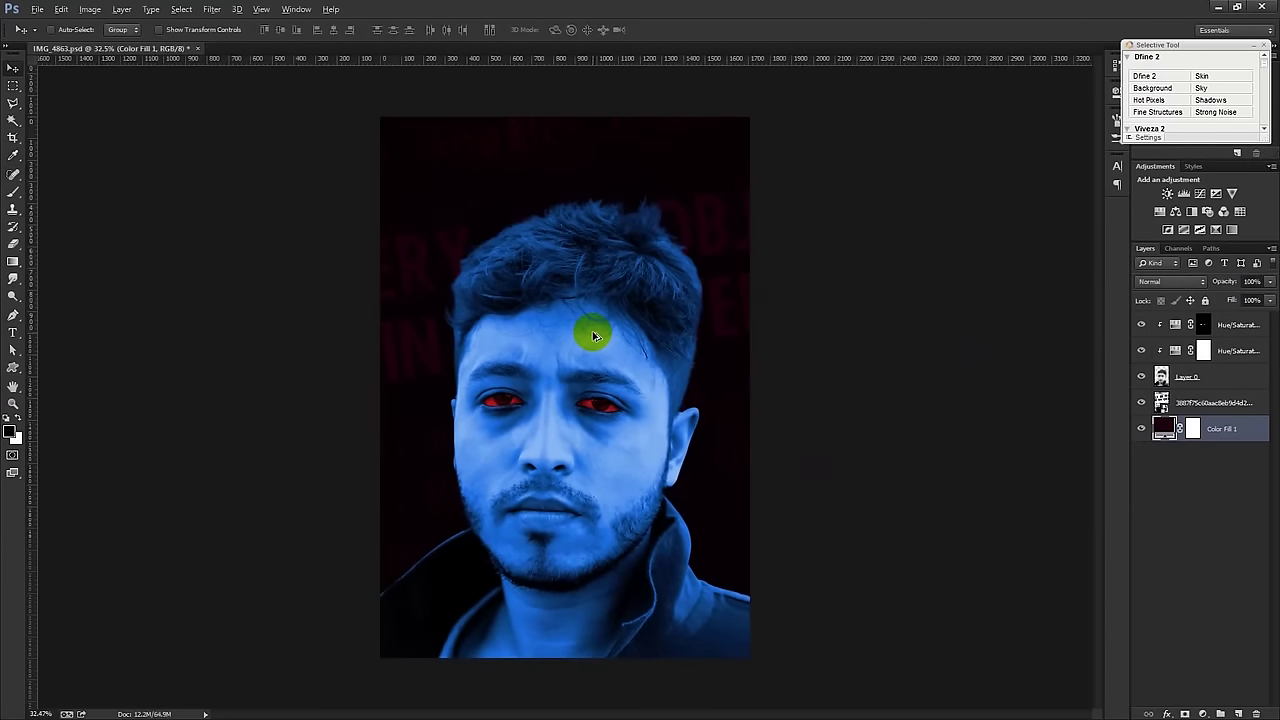
left_click(1204, 403)
Step: Set the newspaper layer to Divide blend mode and lower its opacity
left_click(1168, 281)
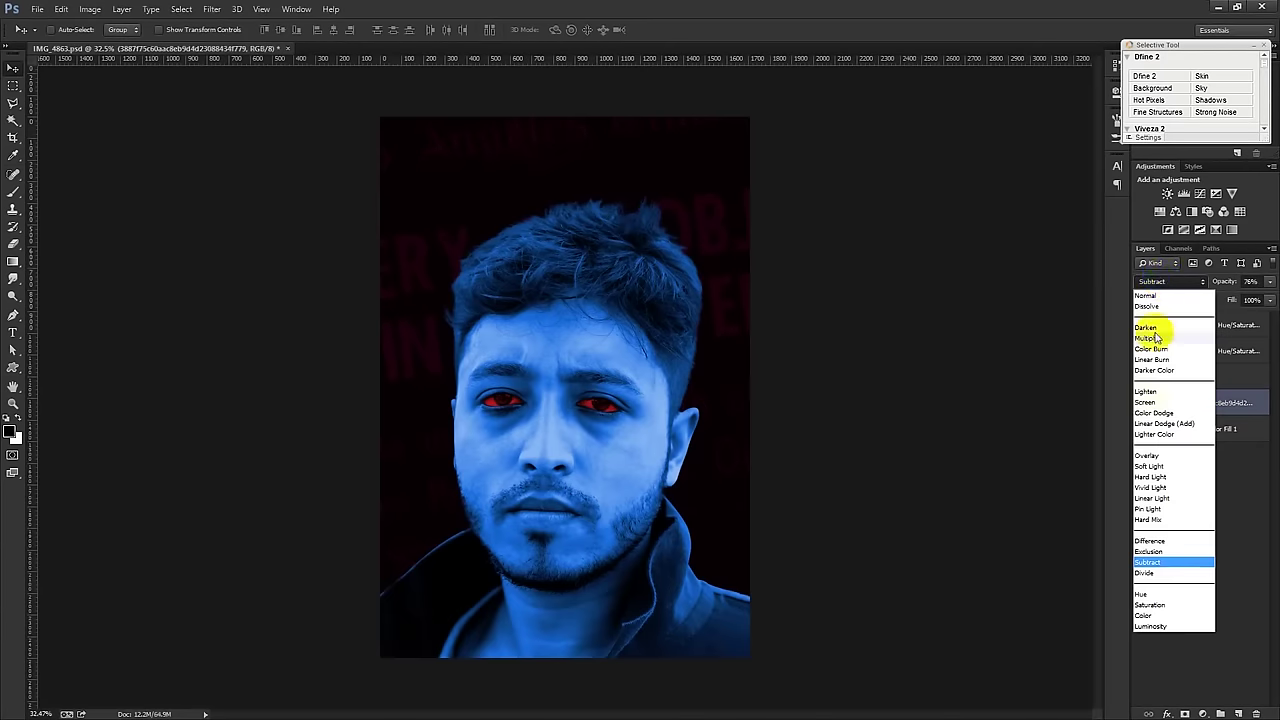
left_click(1158, 625)
scroll(1168, 283, "up", 1)
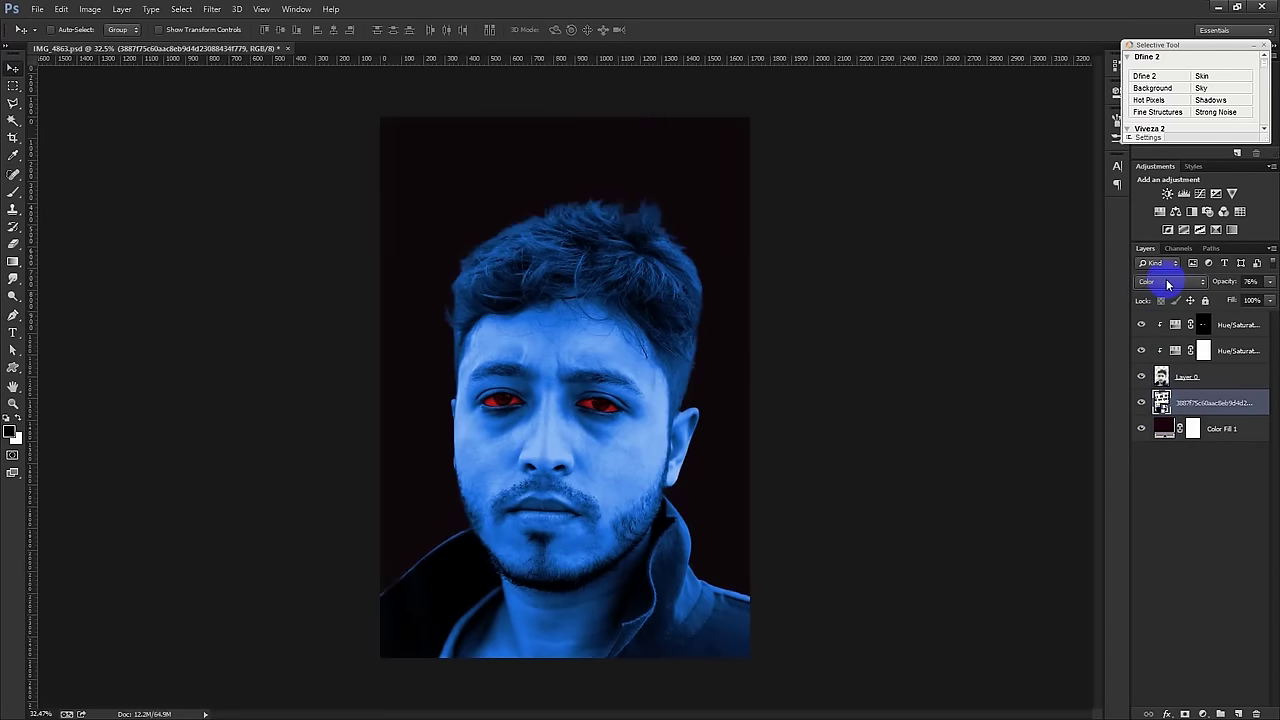
scroll(1168, 283, "up", 1)
scroll(1168, 283, "up", 1)
scroll(1168, 283, "down", 1)
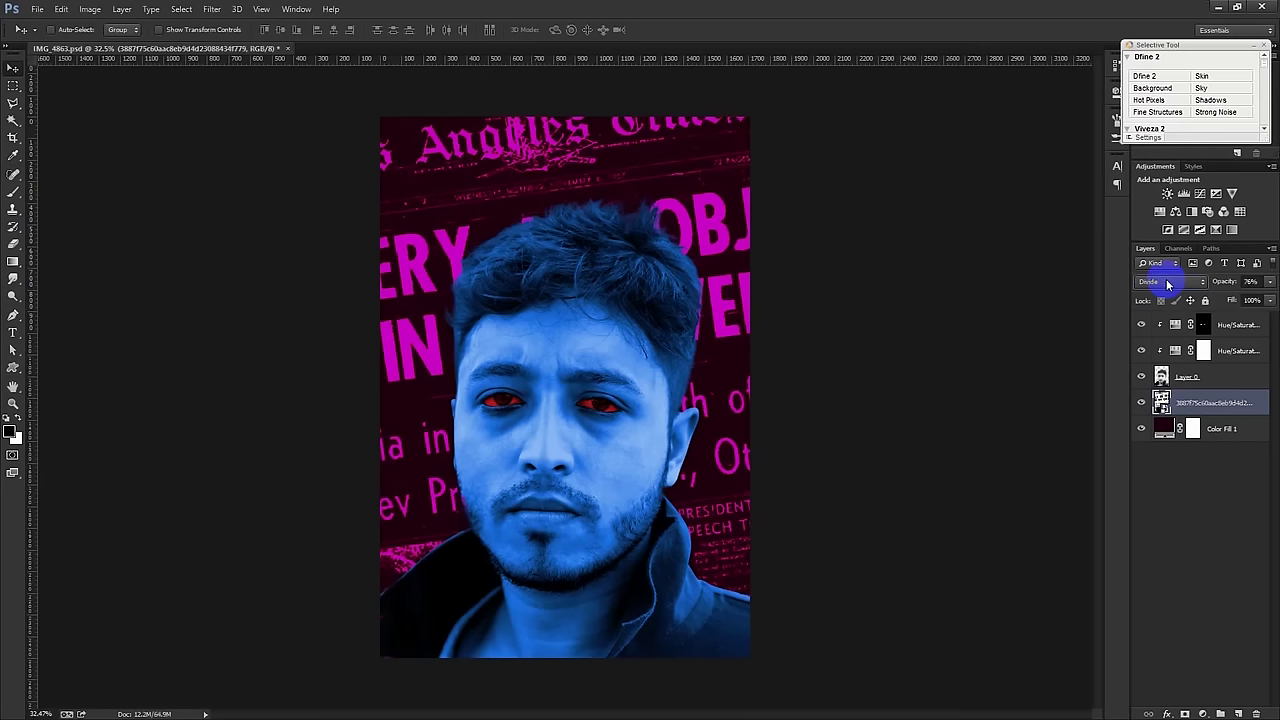
left_click_drag(1233, 285, 1190, 285)
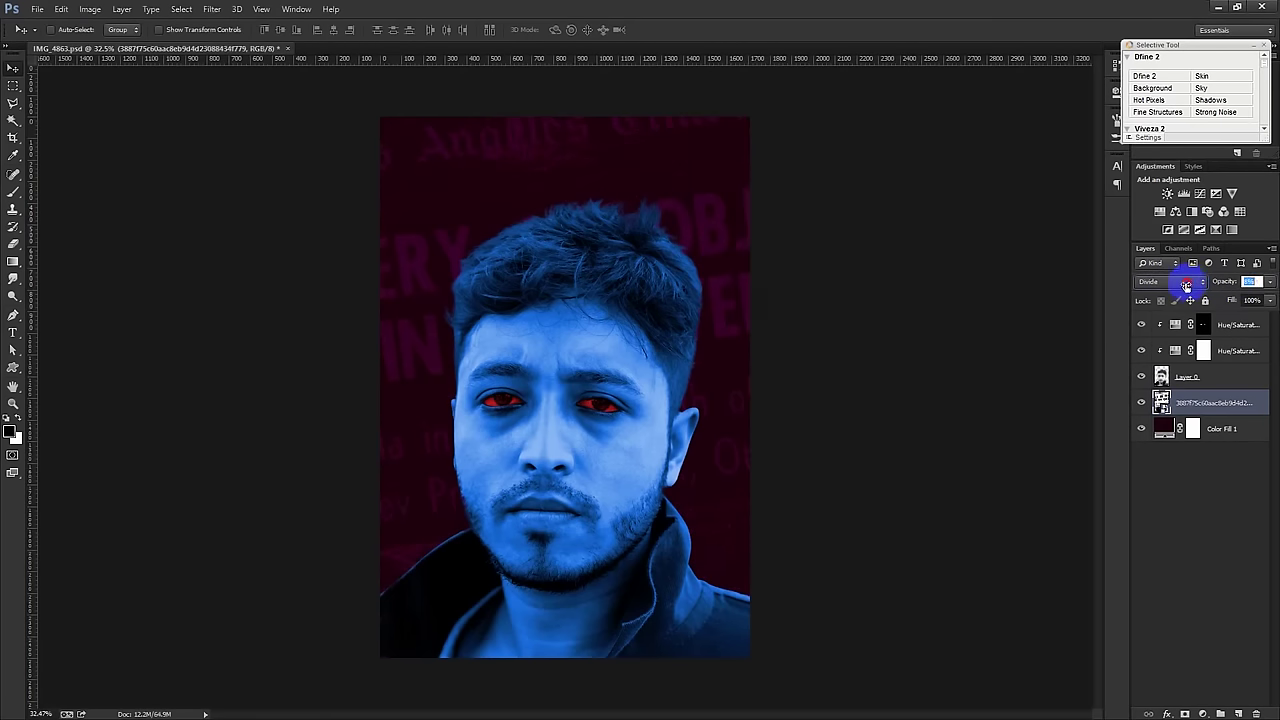
Step: Darken Color Fill 1 almost to black, #110008
double_click(1163, 428)
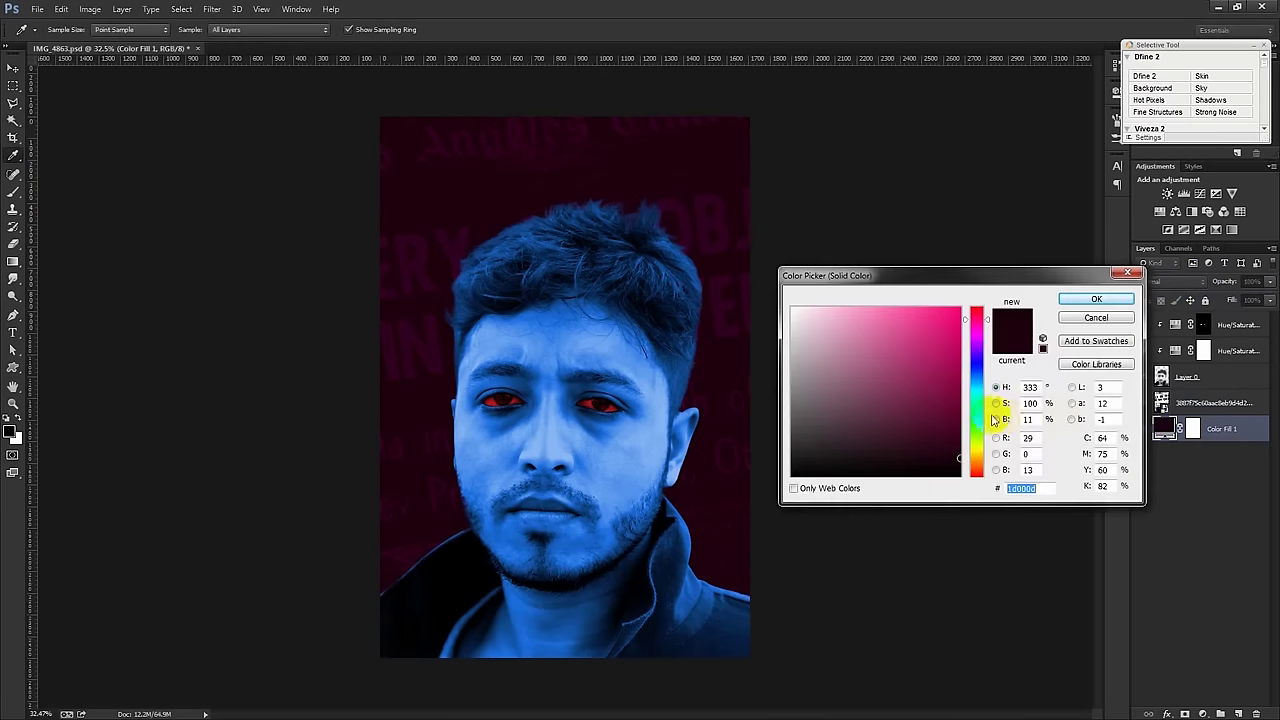
left_click_drag(956, 465, 972, 477)
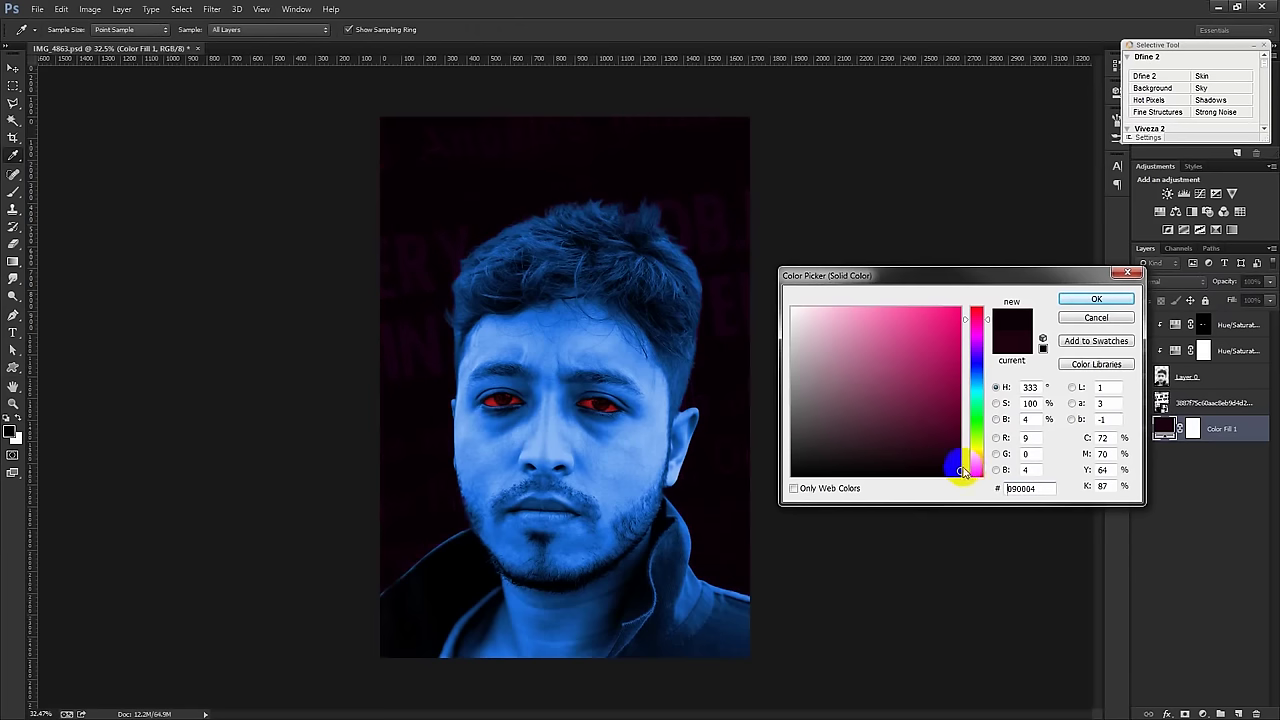
left_click(1092, 299)
scroll(914, 323, "up", 1)
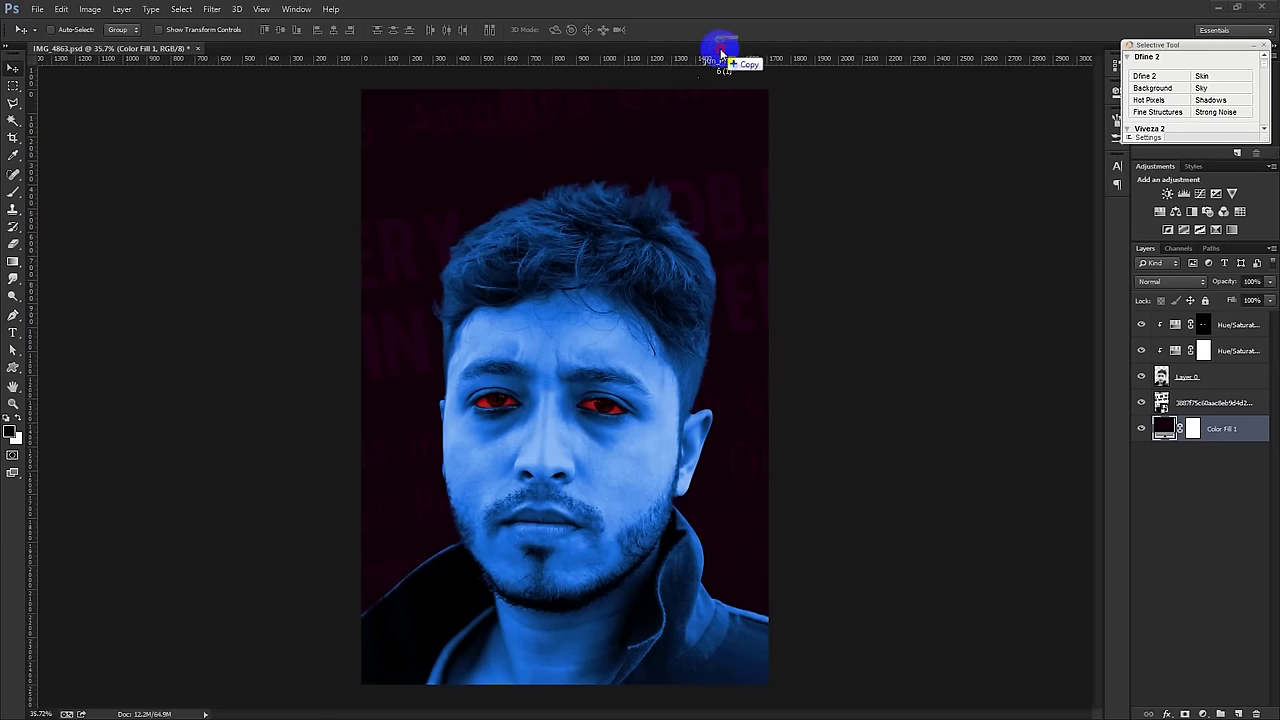
left_click_drag(729, 57, 725, 48)
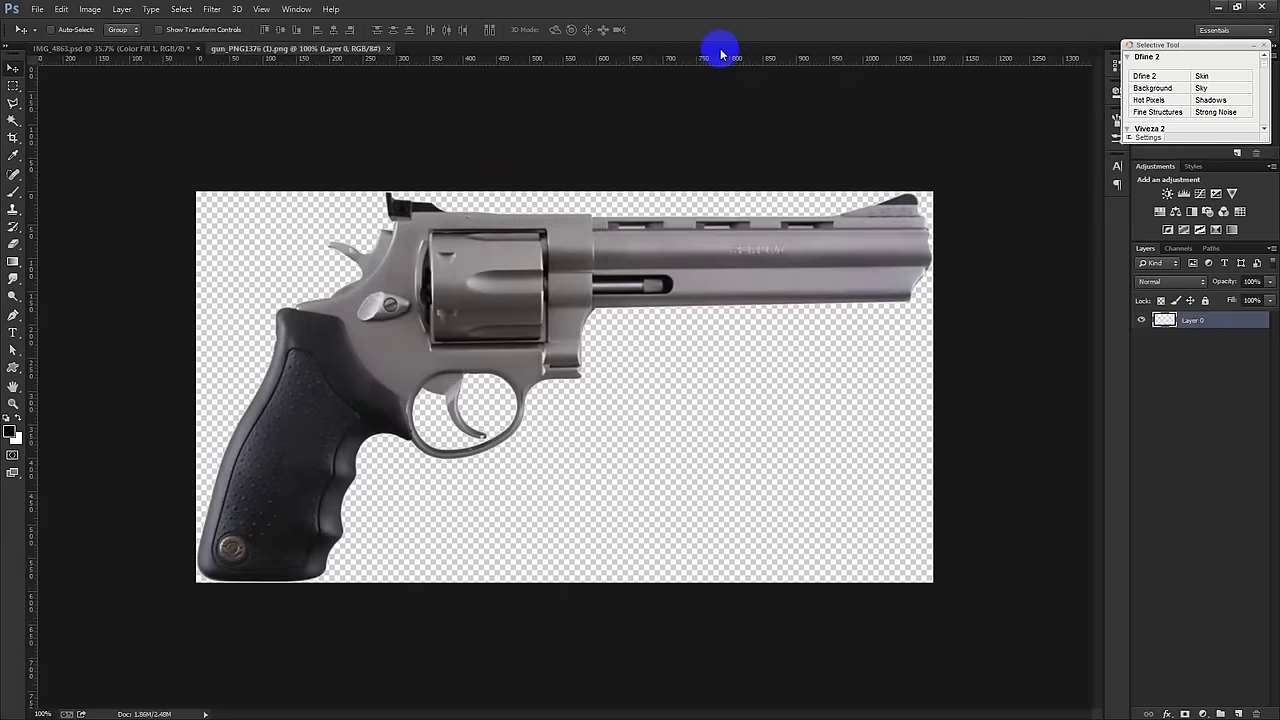
Step: Apply Levels to the revolver image, deepening shadows and brightening highlights
left_click(106, 12)
mouse_move(109, 44)
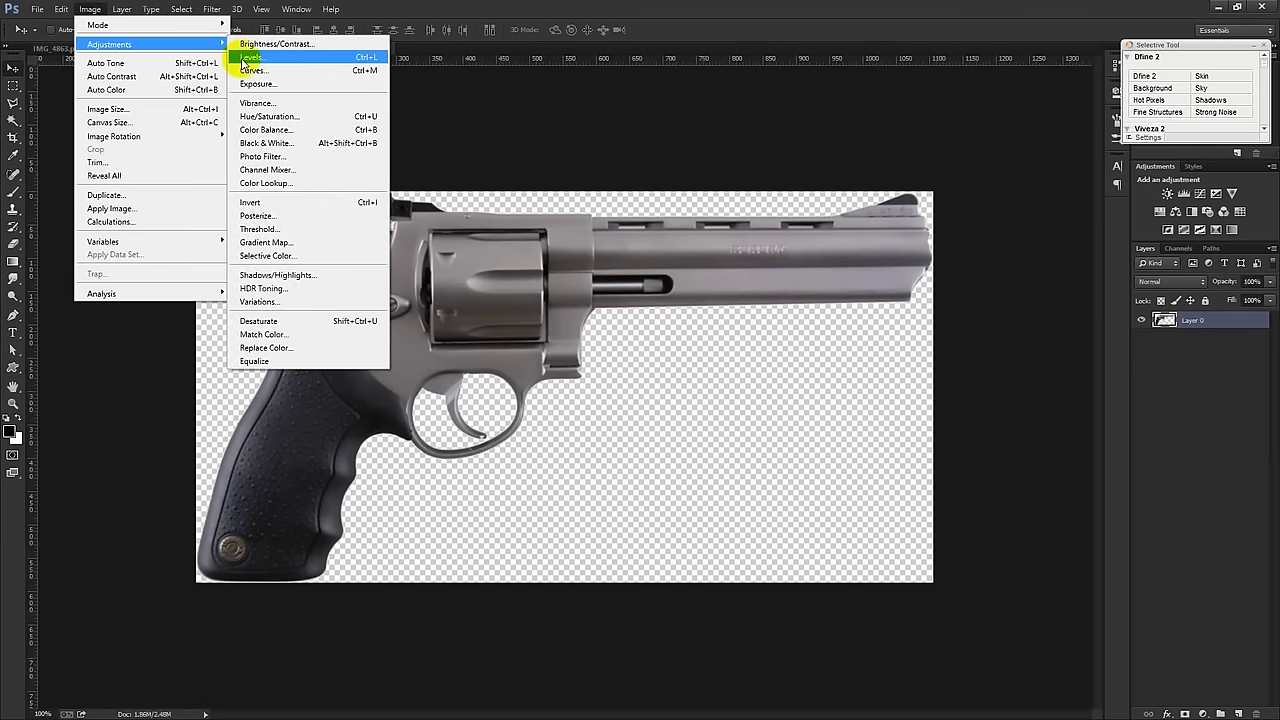
left_click(244, 60)
left_click_drag(808, 358, 822, 360)
left_click_drag(975, 358, 895, 362)
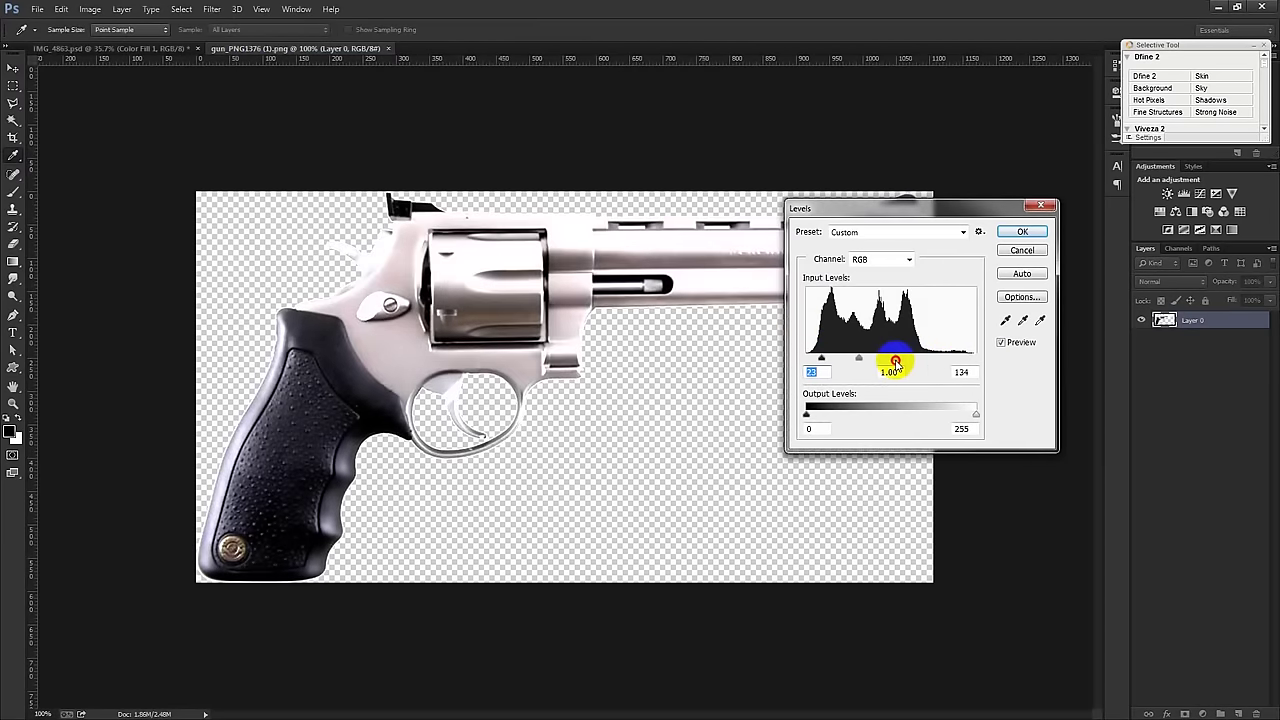
left_click(1022, 231)
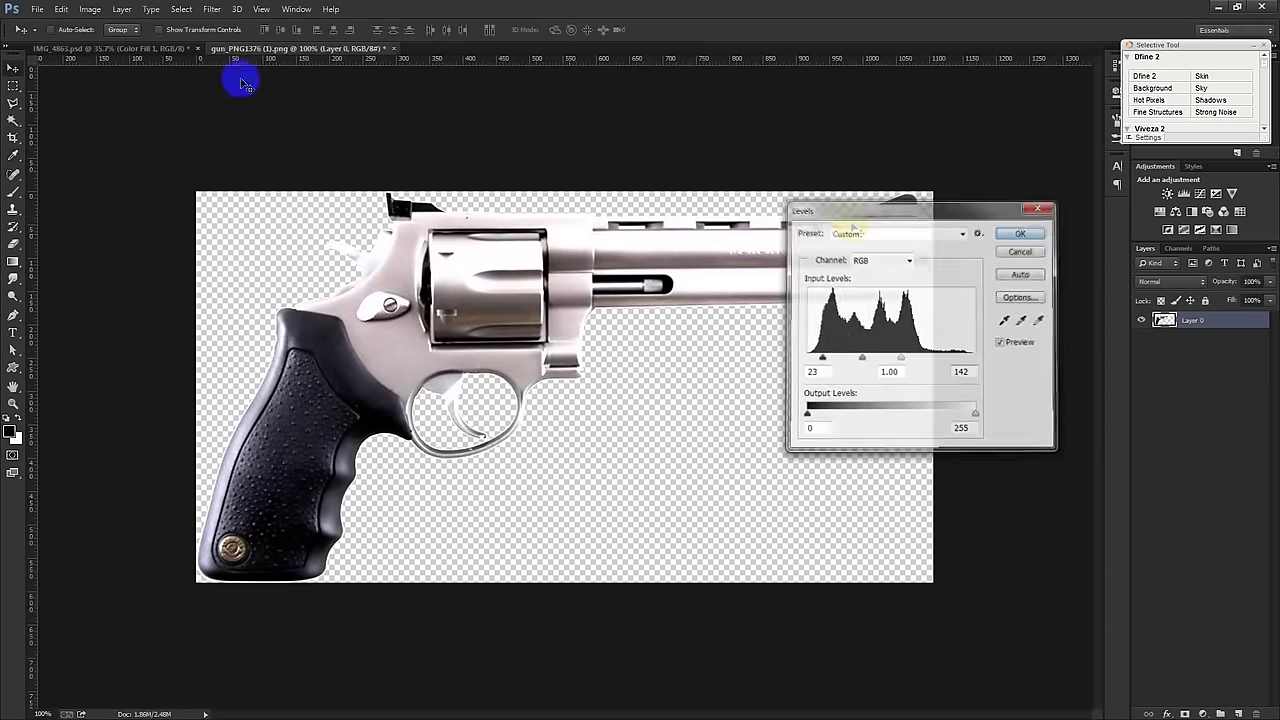
Step: Convert the revolver to Black & White and drag it into the IMG_4863 poster
left_click(90, 9)
mouse_move(107, 37)
left_click(345, 143)
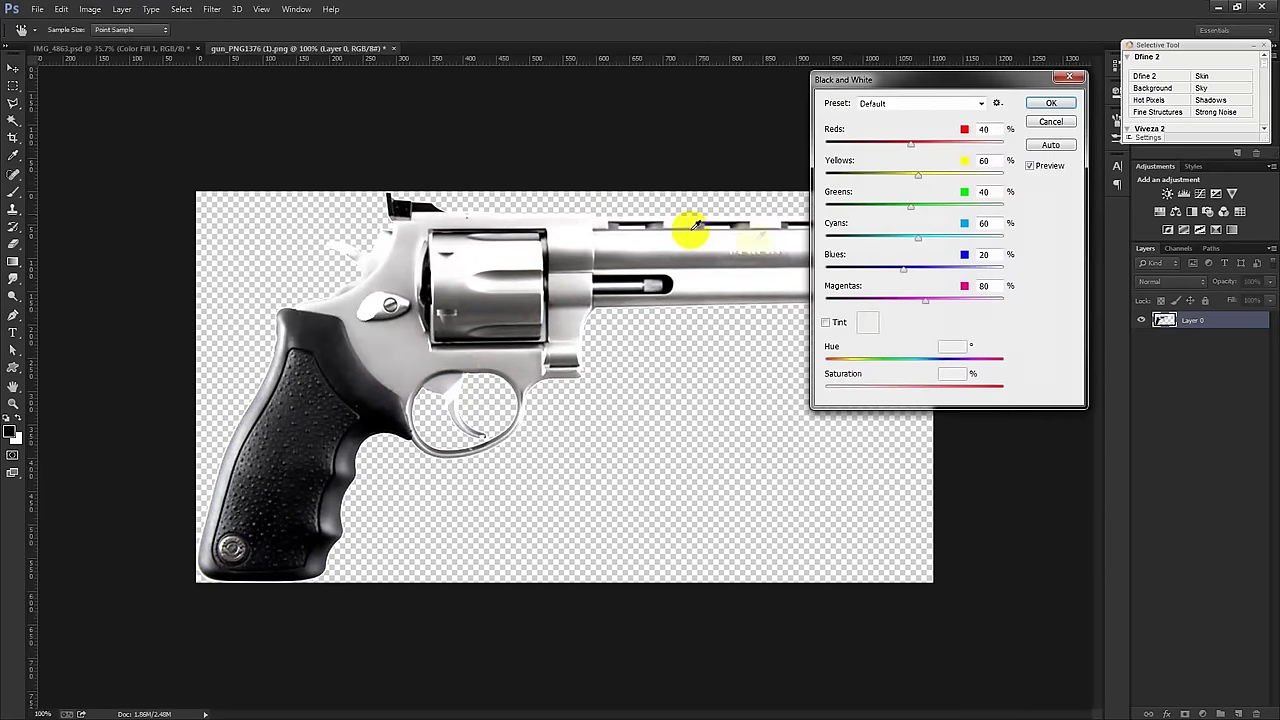
left_click(1040, 103)
key("v")
mouse_move(569, 277)
left_mouse_down()
mouse_move(130, 48)
mouse_move(509, 329)
left_mouse_up()
mouse_move(714, 371)
left_mouse_down()
mouse_move(695, 308)
mouse_move(723, 214)
mouse_move(737, 263)
left_mouse_up()
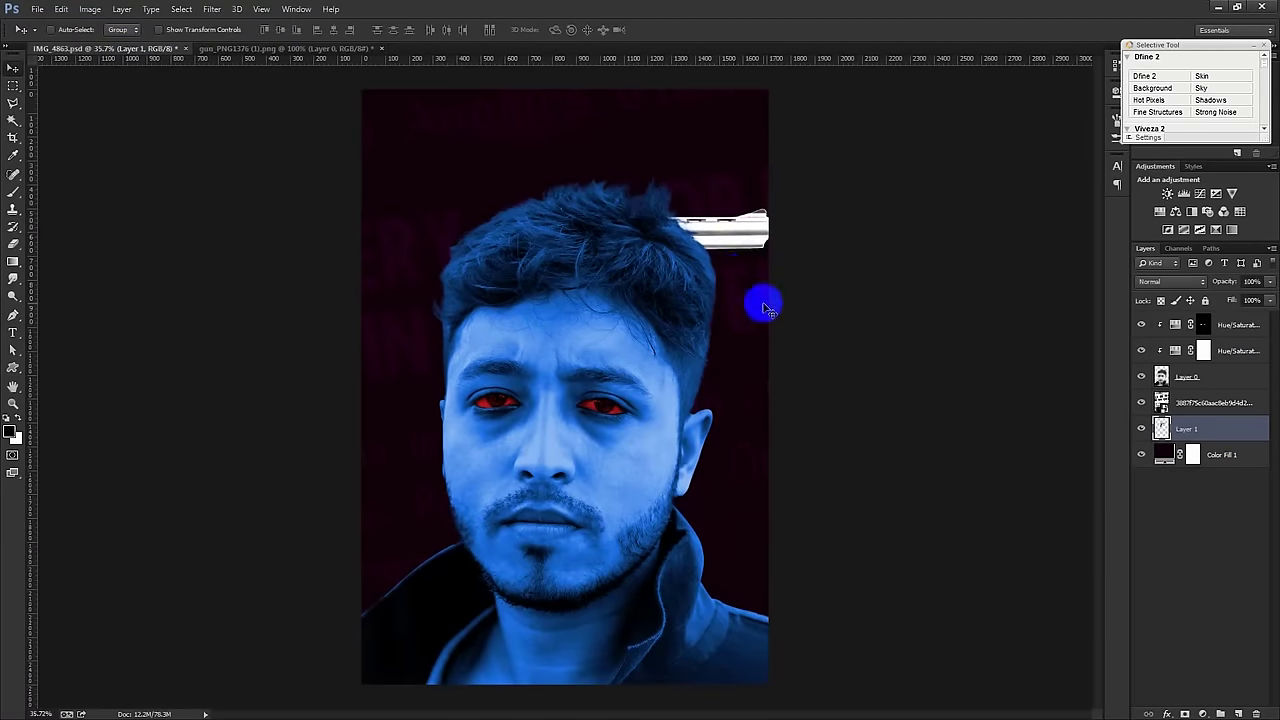
Step: Shrink the revolver to about two-thirds size and tilt it upright above the head
key("ctrl+t")
left_click_drag(769, 340, 752, 245)
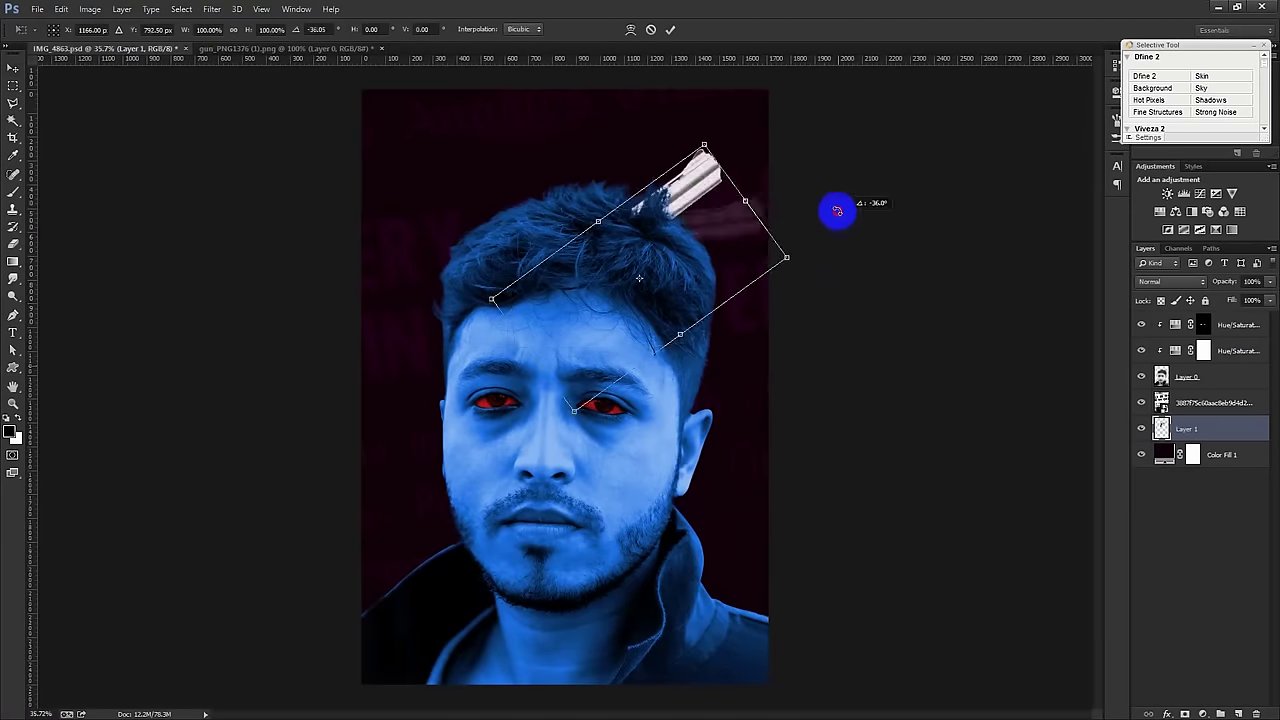
mouse_move(752, 245)
left_mouse_down()
mouse_move(808, 251)
mouse_move(840, 296)
mouse_move(838, 261)
left_mouse_up()
left_click_drag(731, 279, 725, 207)
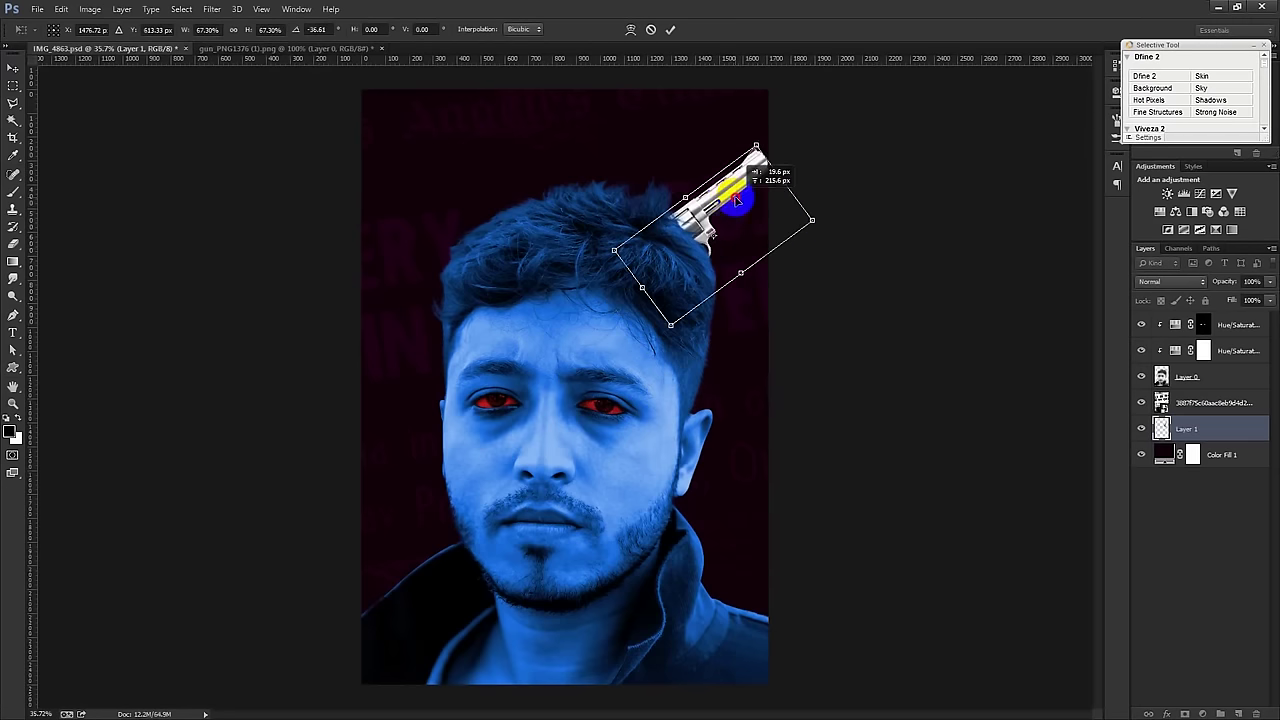
left_click_drag(800, 260, 794, 257)
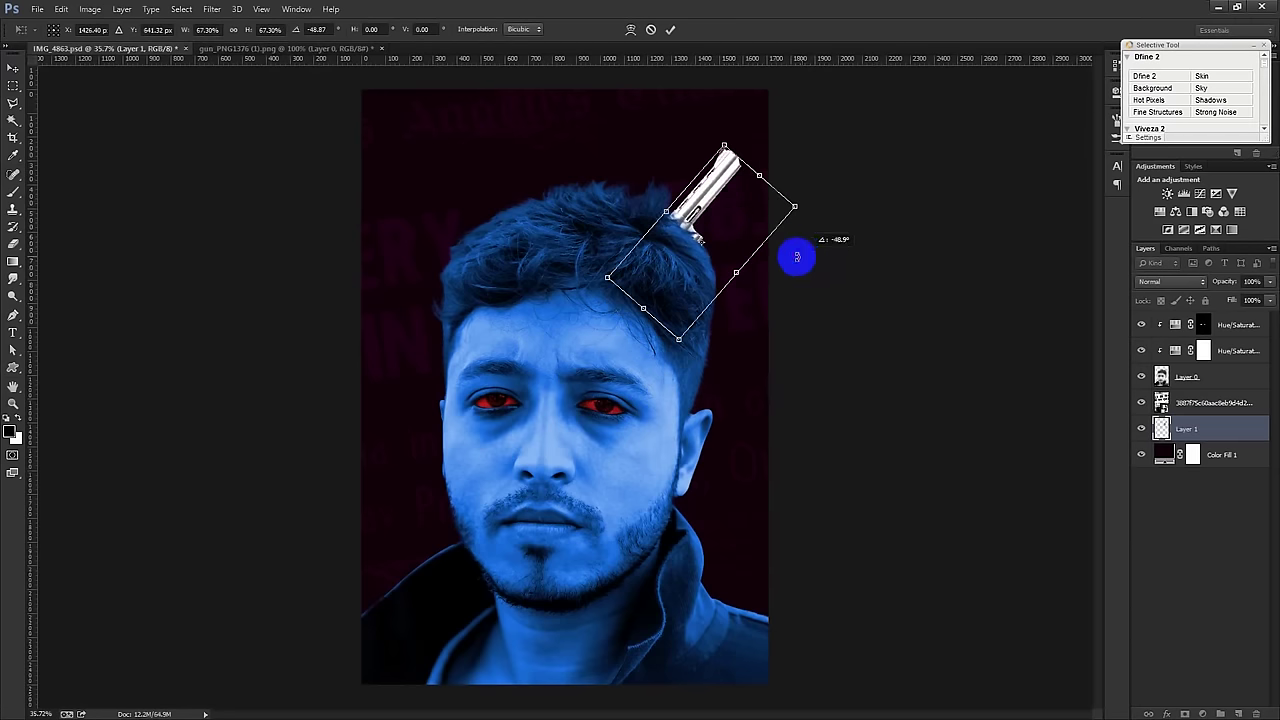
left_click(670, 29)
Step: Place a horizontally flipped revolver copy left of the head, above the hair
left_click_drag(688, 135, 512, 185, "alt")
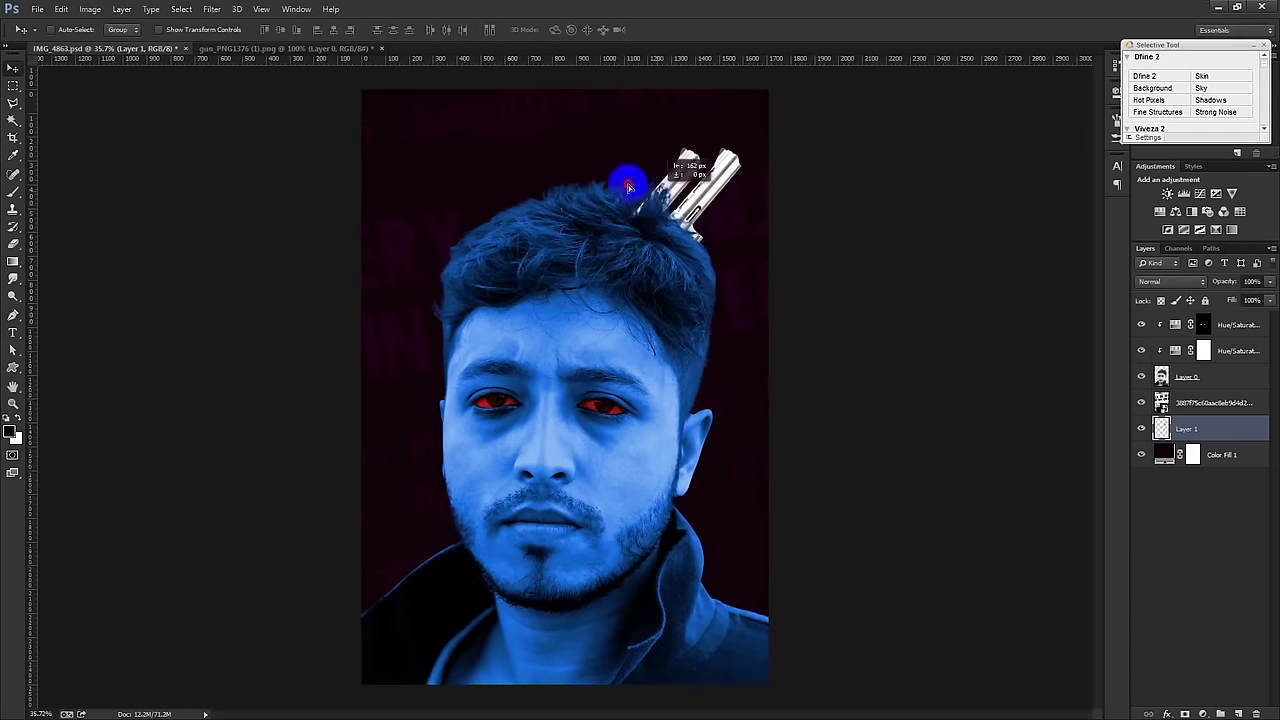
key("ctrl+t")
right_click(506, 199)
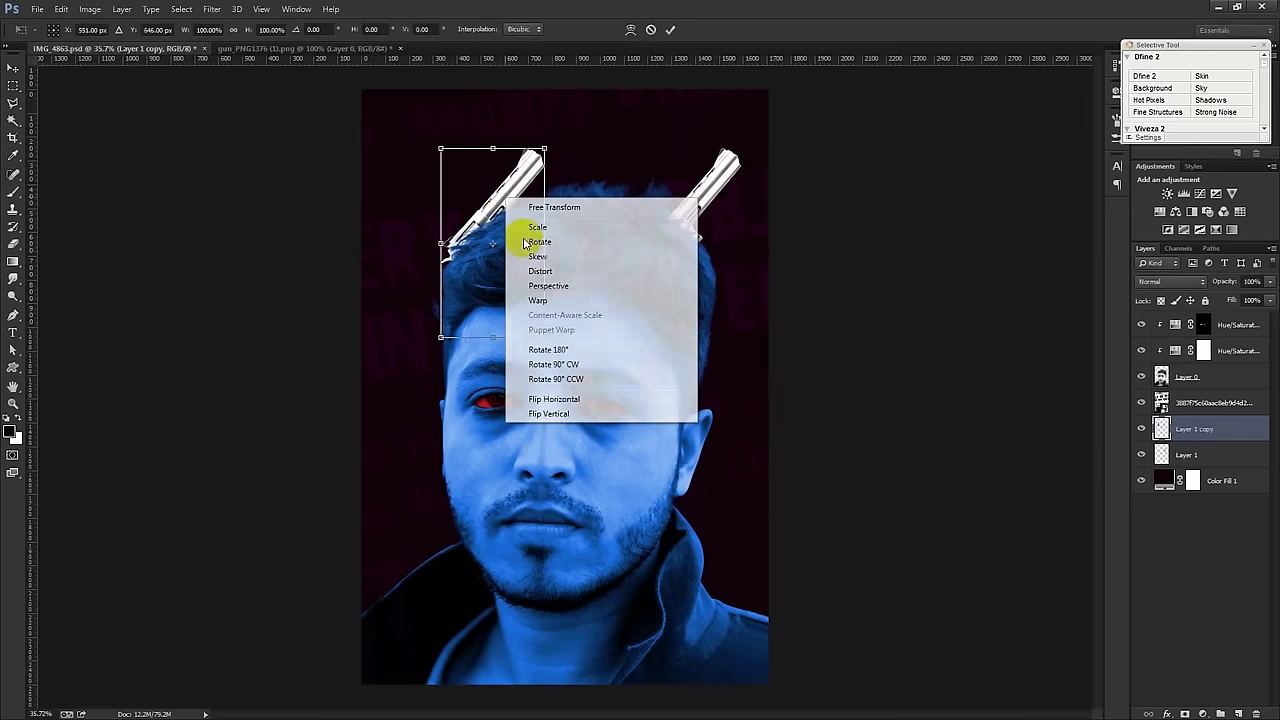
left_click(578, 398)
left_click_drag(508, 286, 478, 290)
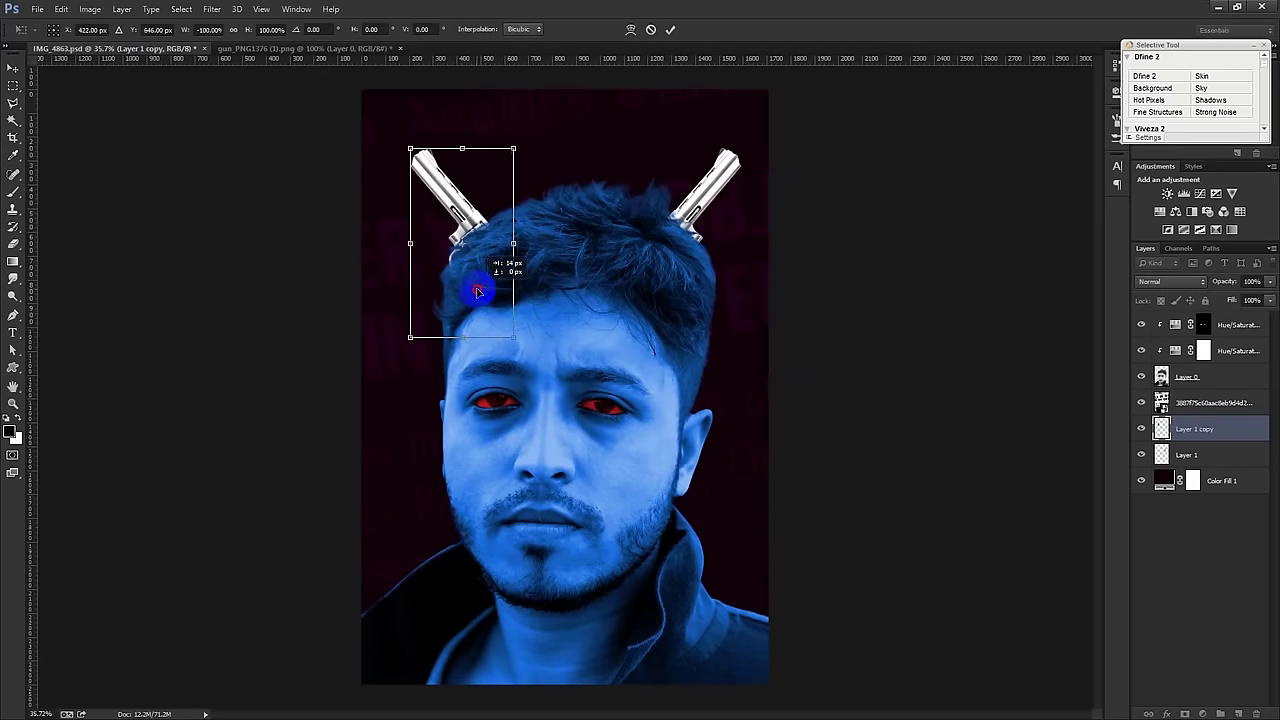
left_click(669, 33)
left_click_drag(574, 160, 611, 161)
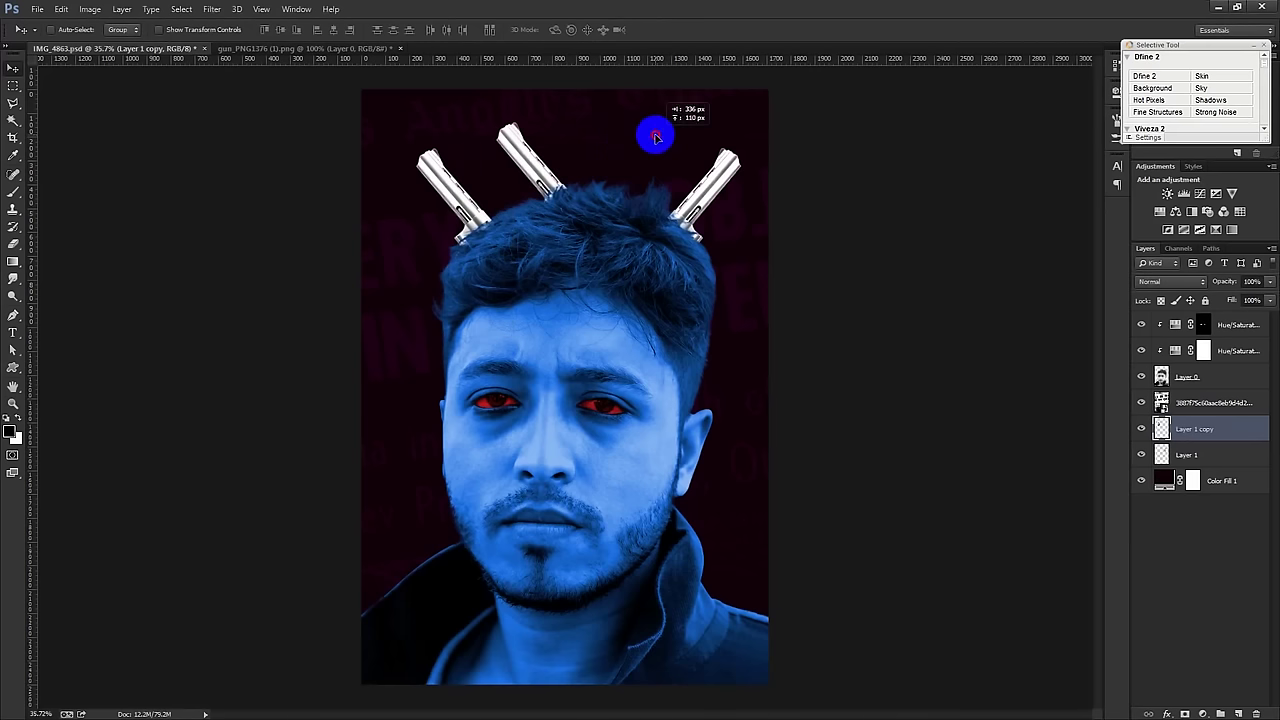
Step: Add an upright revolver copy at centre above the head and another tilted right
left_click_drag(611, 161, 654, 130)
key("ctrl+t")
left_click_drag(767, 253, 751, 294)
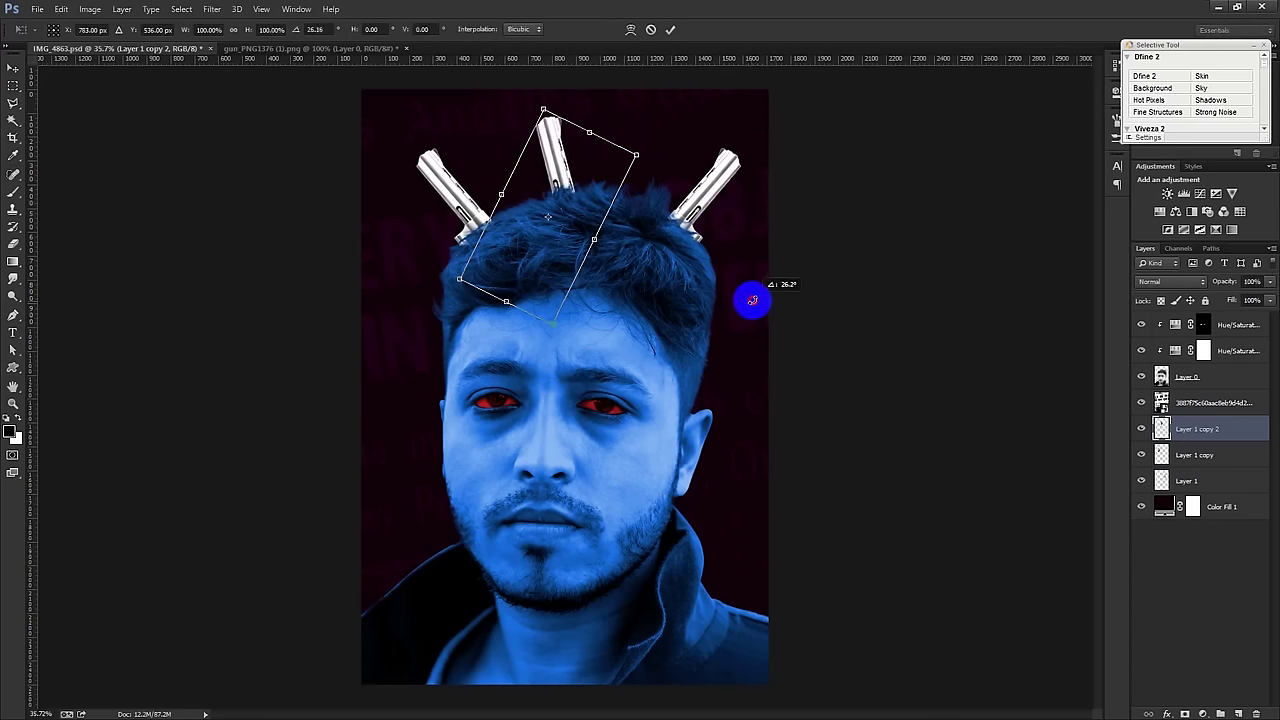
mouse_move(557, 157)
left_mouse_down()
mouse_move(548, 165)
mouse_move(623, 186)
left_mouse_up()
key("Return")
key("ctrl+t")
mouse_move(729, 251)
left_mouse_down()
mouse_move(774, 346)
mouse_move(740, 354)
left_mouse_up()
left_click_drag(630, 163, 633, 152)
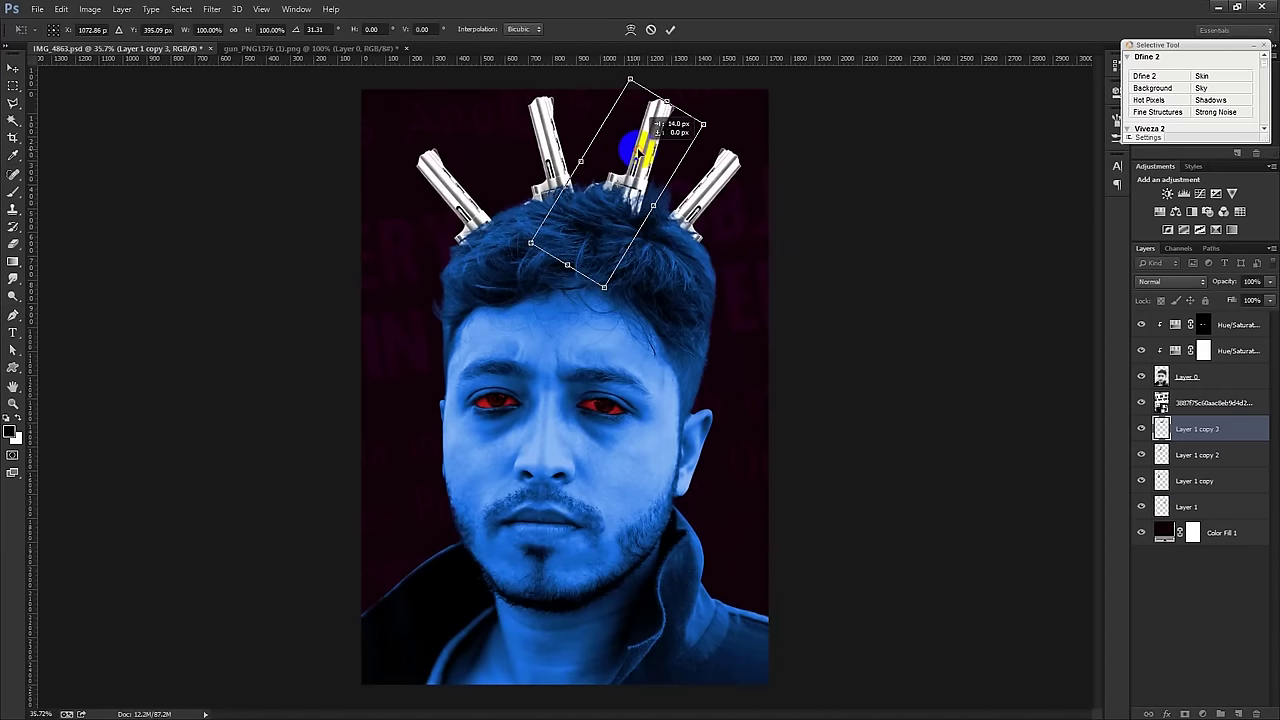
key("Return")
Step: Tilt the upper-left revolver copy slightly left and lower it onto the hair
left_click(1193, 451)
key("ctrl+t")
left_click_drag(917, 337, 934, 297)
left_click_drag(584, 255, 562, 258)
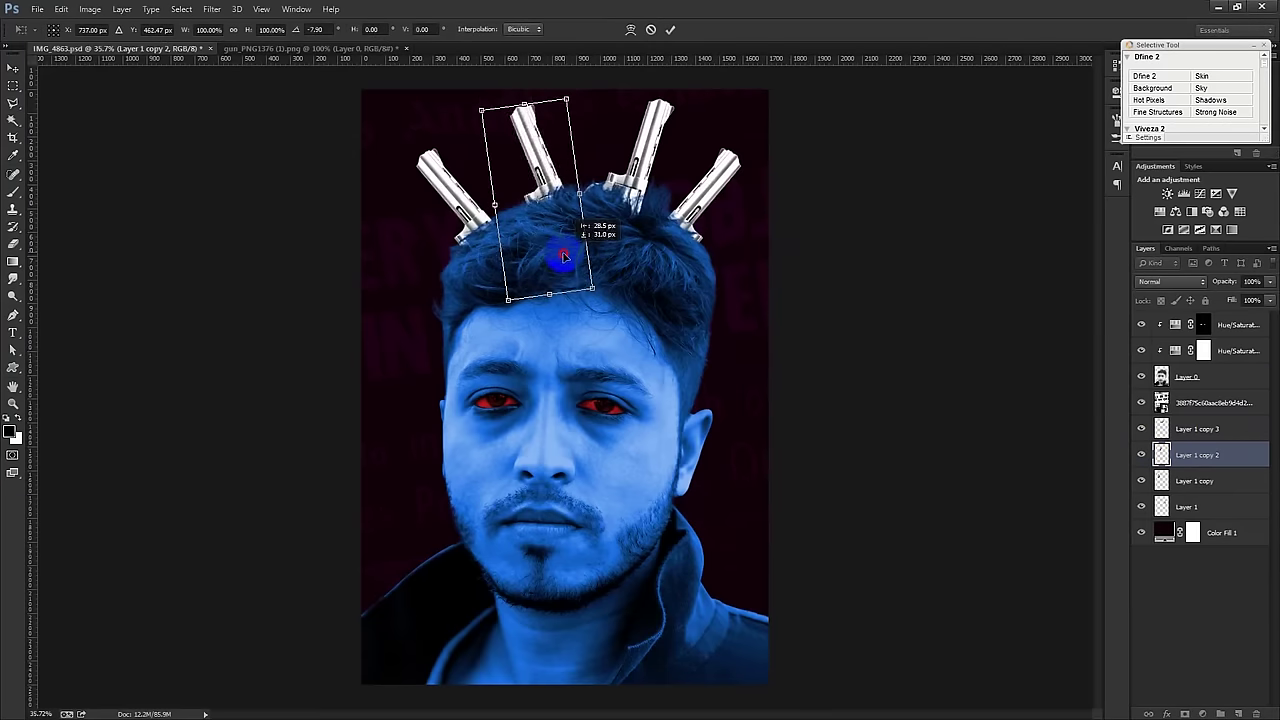
key("Return")
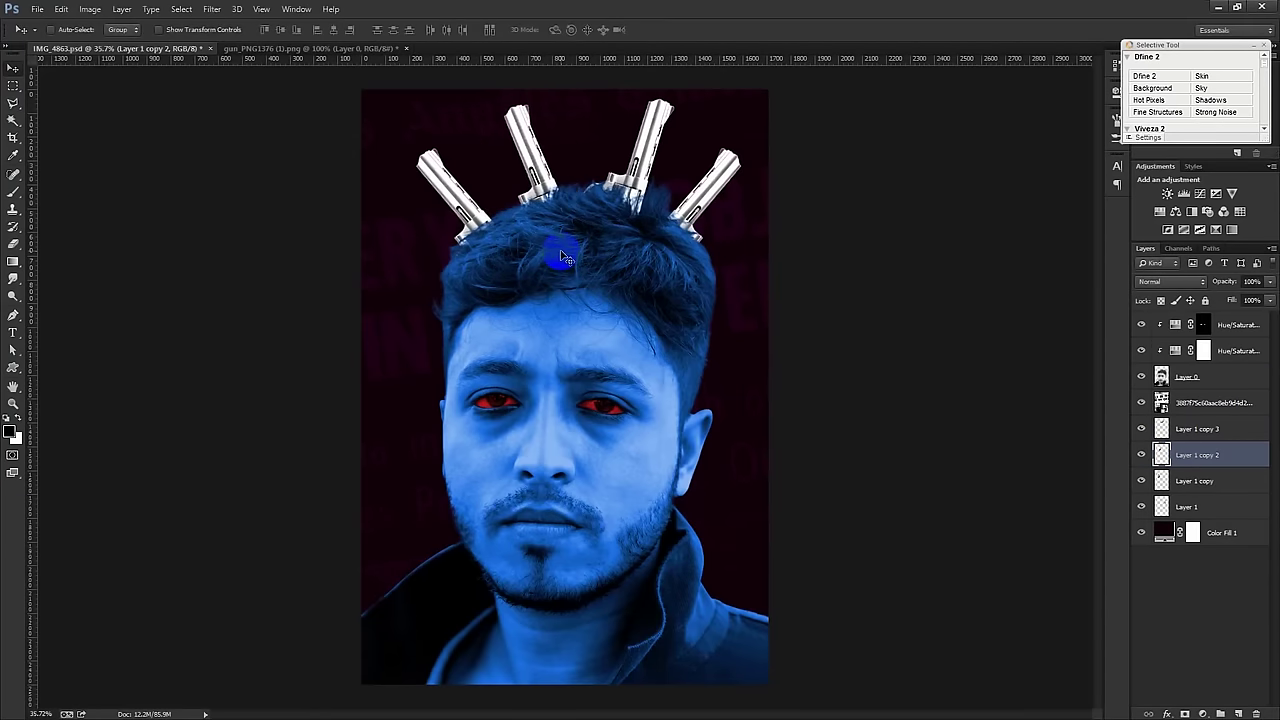
Step: Add a revolver copy rotated outward beside the left temple
left_click_drag(572, 240, 480, 390)
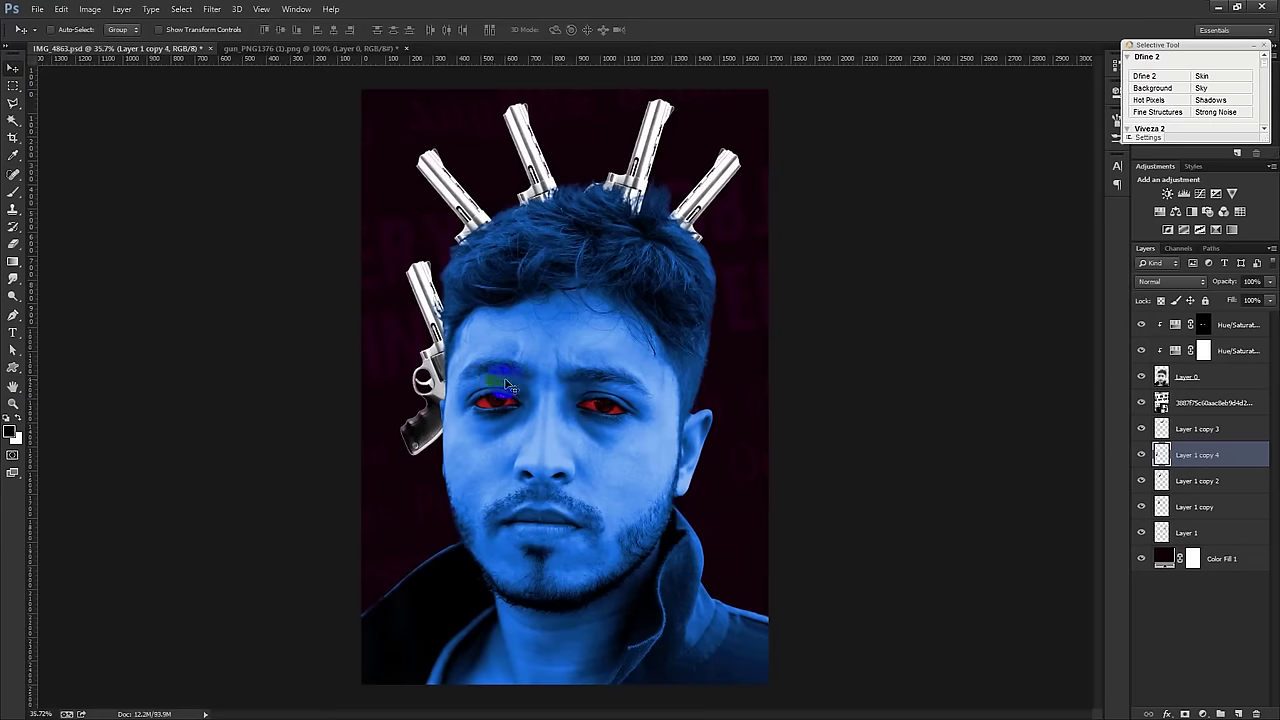
key("ctrl+t")
left_click_drag(649, 300, 646, 291)
left_click_drag(471, 349, 458, 335)
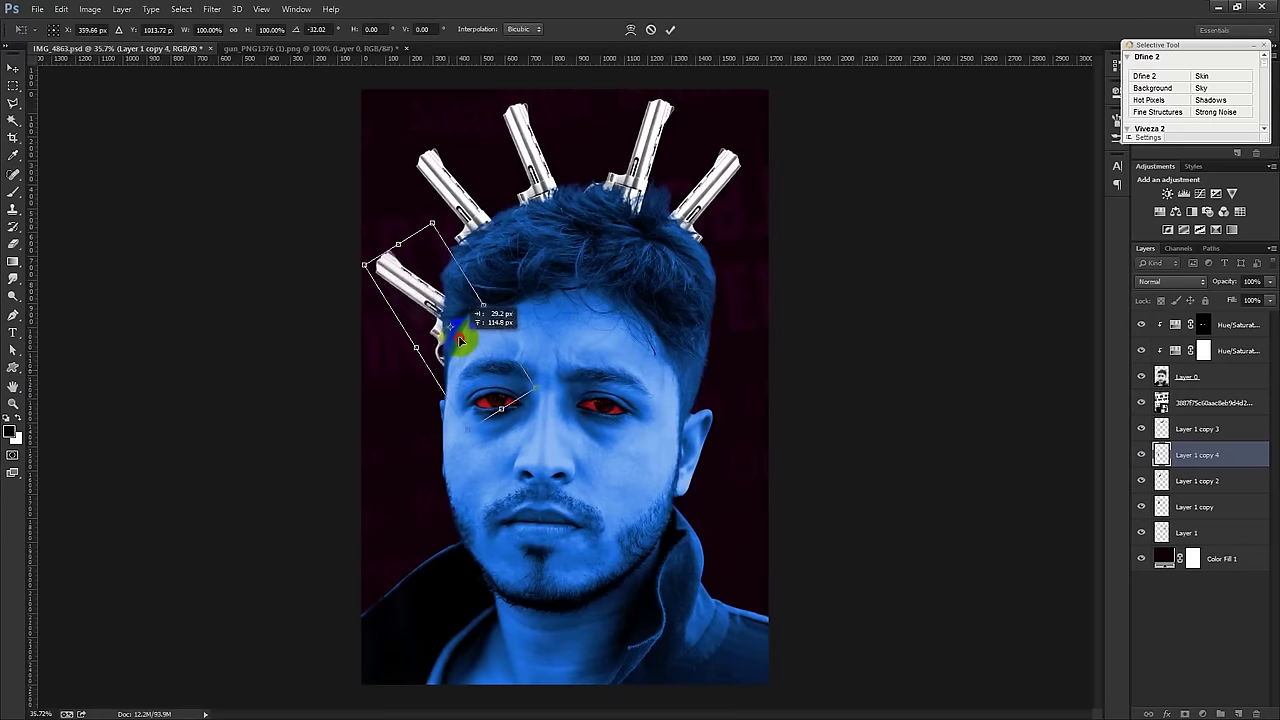
key("Return")
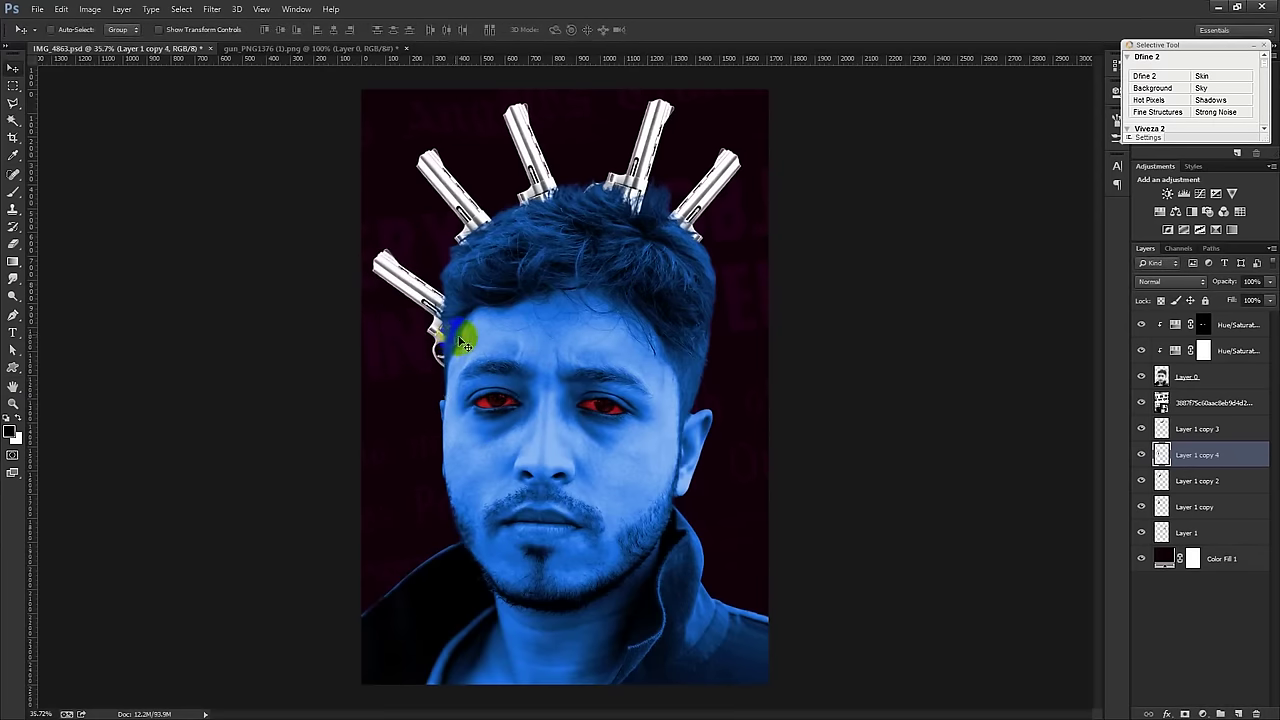
Step: Add a mirrored revolver copy on the right side of the head
left_click_drag(443, 334, 451, 411)
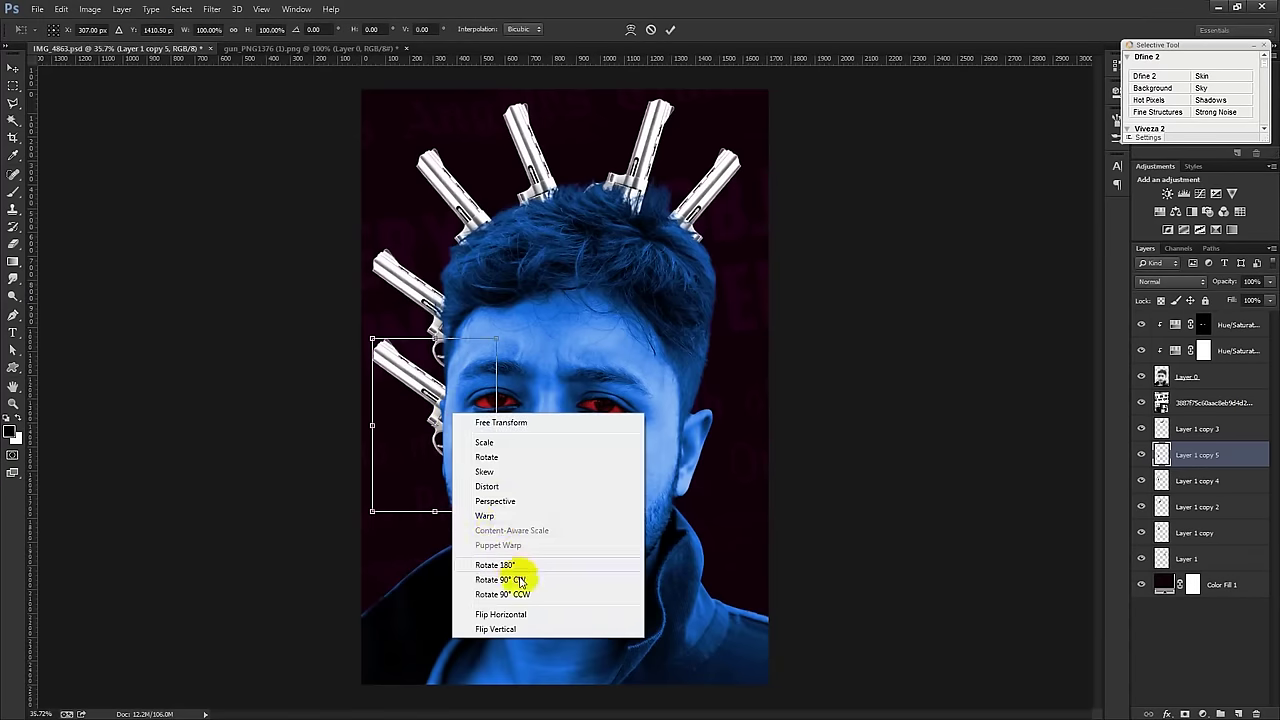
left_click(520, 612)
left_click_drag(486, 471, 548, 420)
left_click_drag(728, 372, 750, 355)
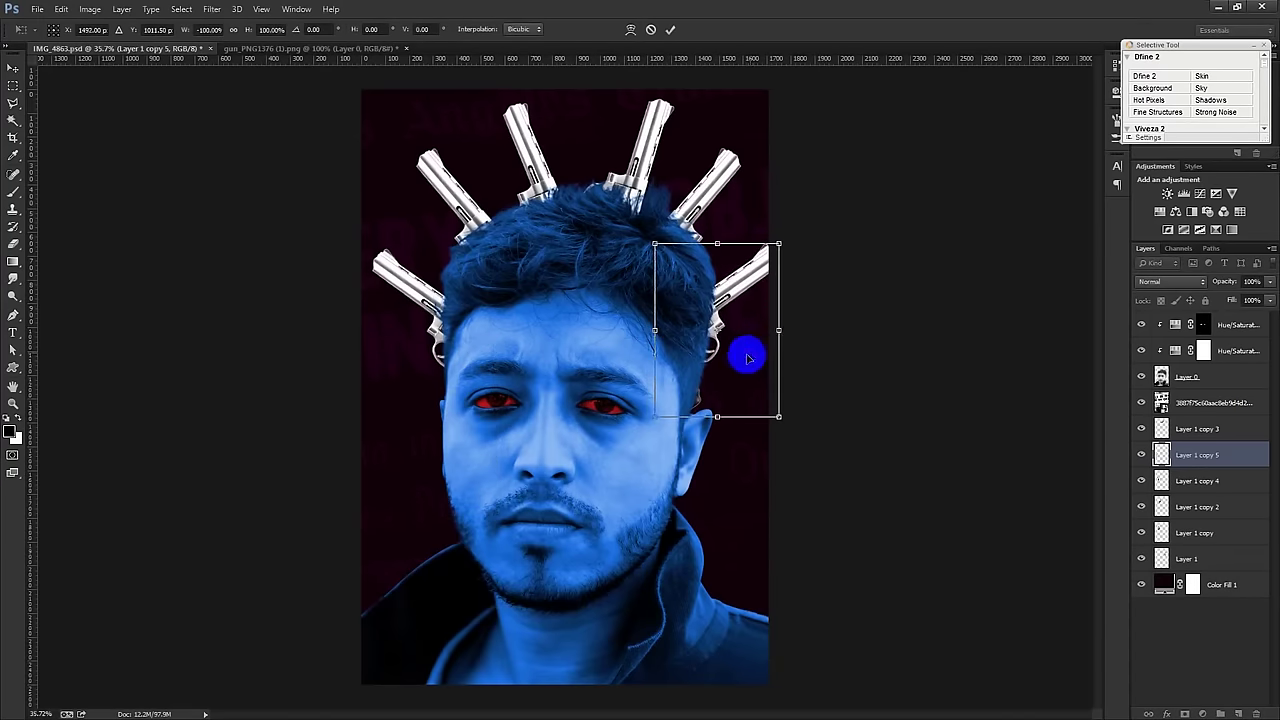
left_click(670, 29)
scroll(662, 278, "down", 1)
scroll(660, 280, "down", 1)
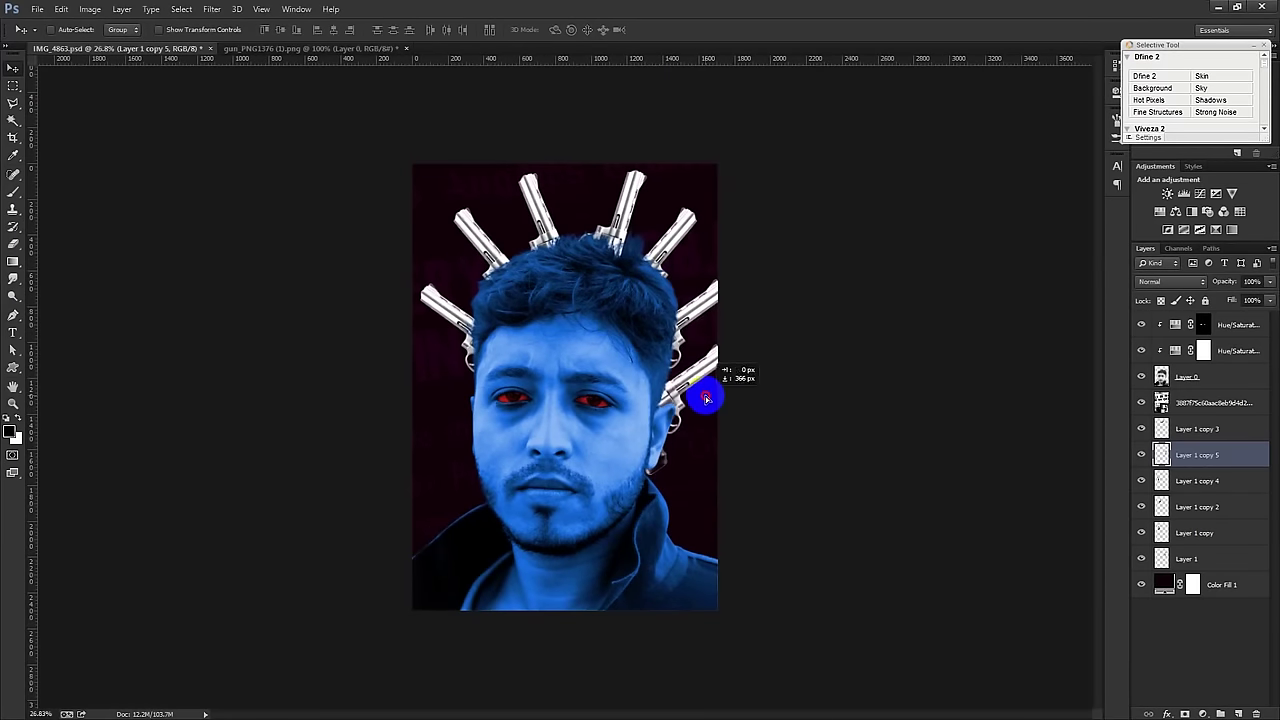
Step: Add a lower revolver copy on the right, rotated against the ear
left_click_drag(700, 383, 700, 394)
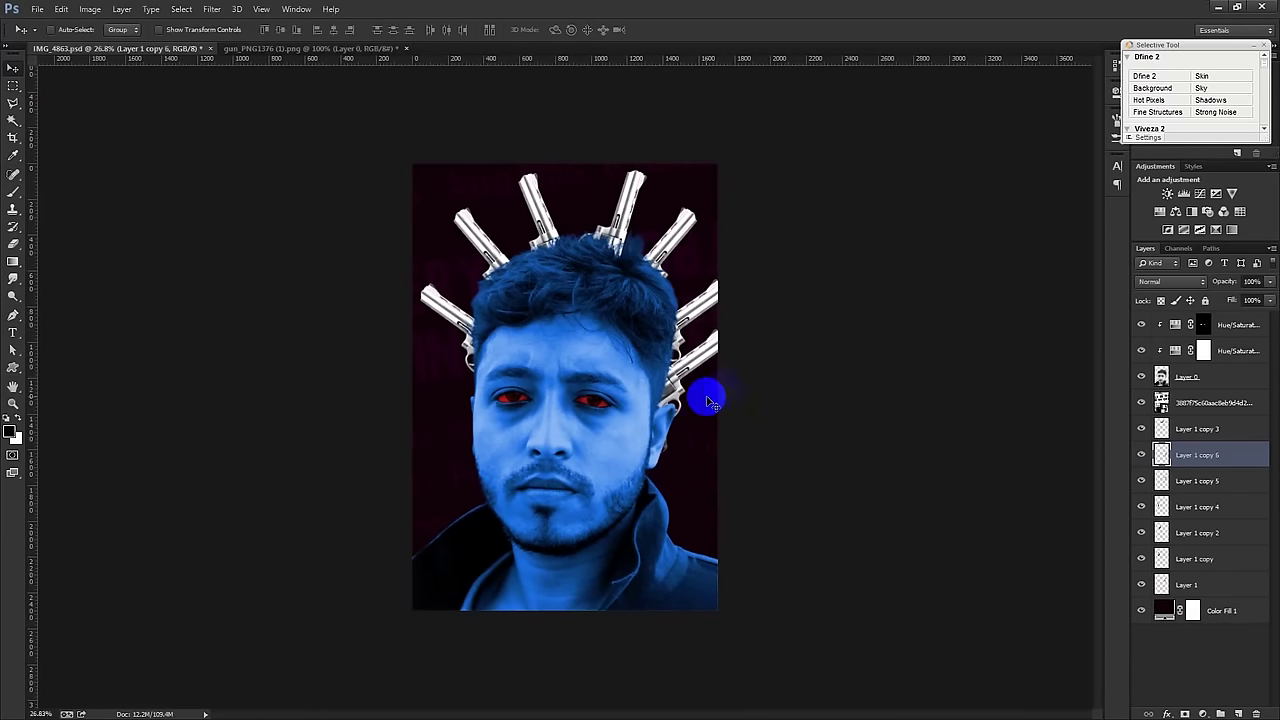
key("ctrl+t")
left_click_drag(794, 386, 790, 408)
mouse_move(707, 400)
left_mouse_down()
mouse_move(707, 439)
mouse_move(772, 438)
mouse_move(752, 438)
left_mouse_up()
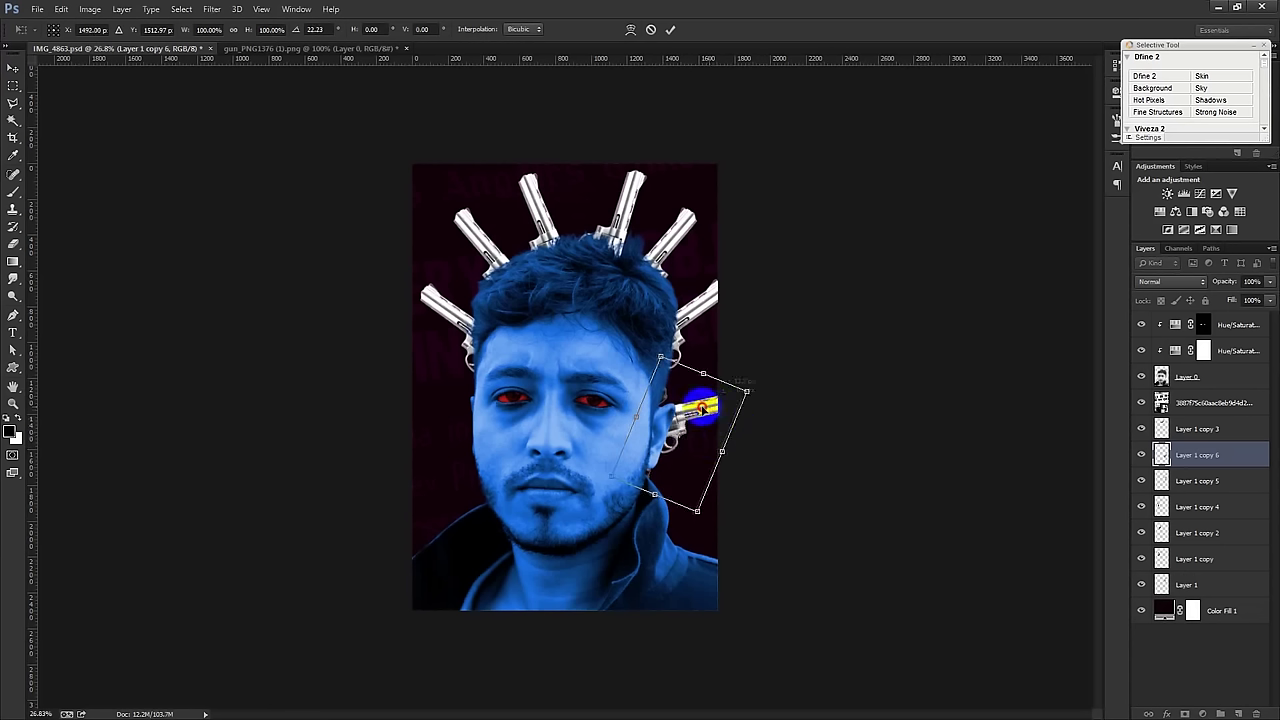
mouse_move(703, 408)
left_mouse_down()
mouse_move(671, 408)
mouse_move(696, 410)
left_mouse_up()
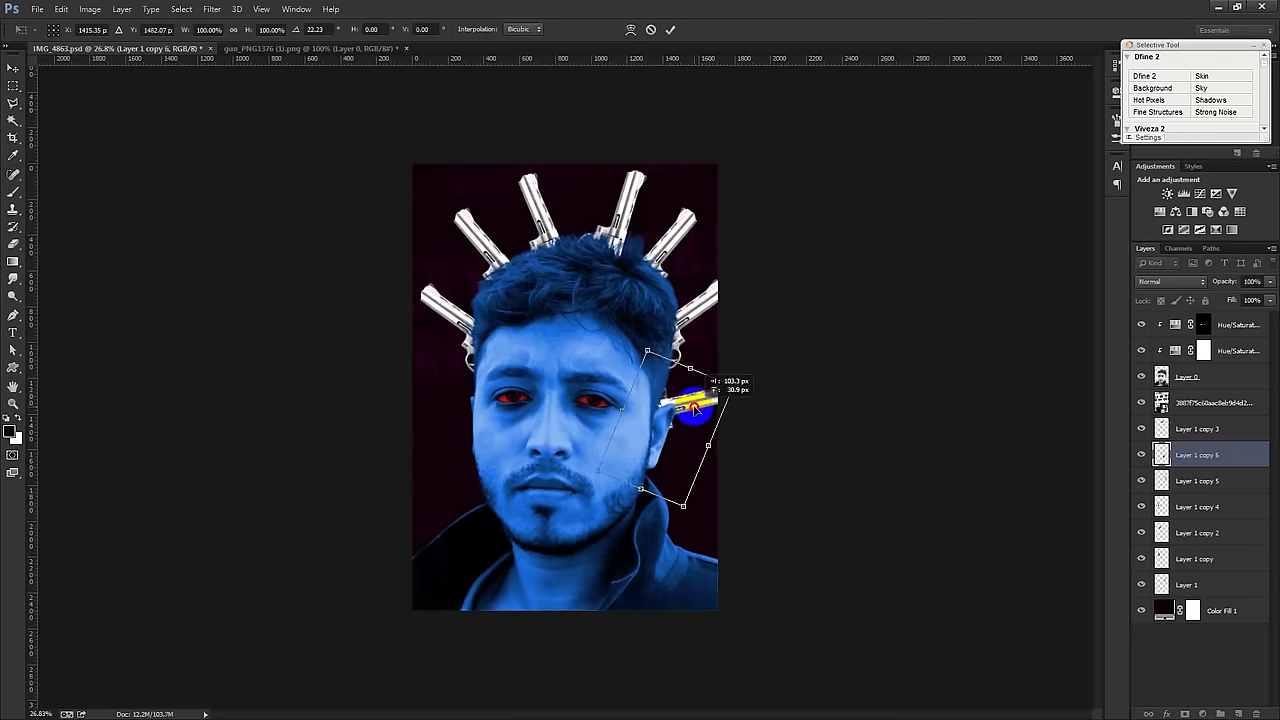
key("Return")
Step: Add a mirrored revolver beside the left cheek, then select Layer 1 through the top adjustment layer
left_click_drag(690, 410, 614, 400)
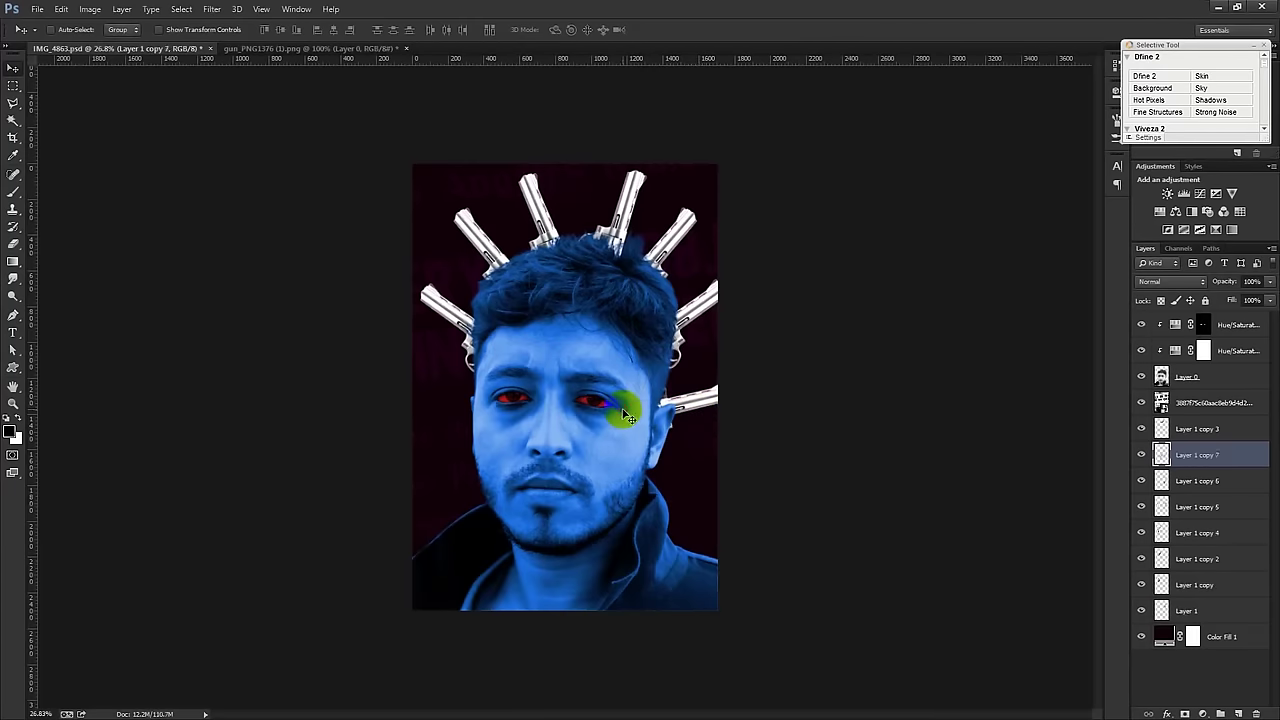
key("ctrl+t")
right_click(621, 409)
left_click(684, 614)
left_click_drag(600, 449, 489, 454)
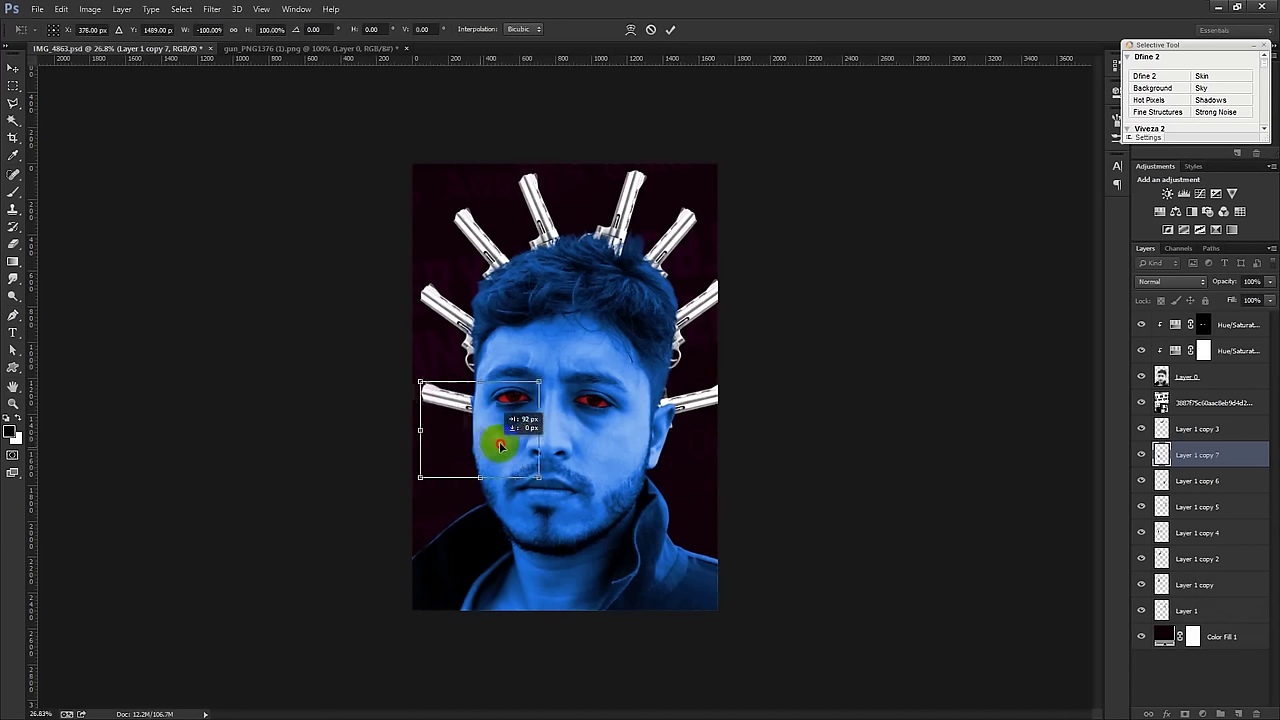
double_click(489, 454)
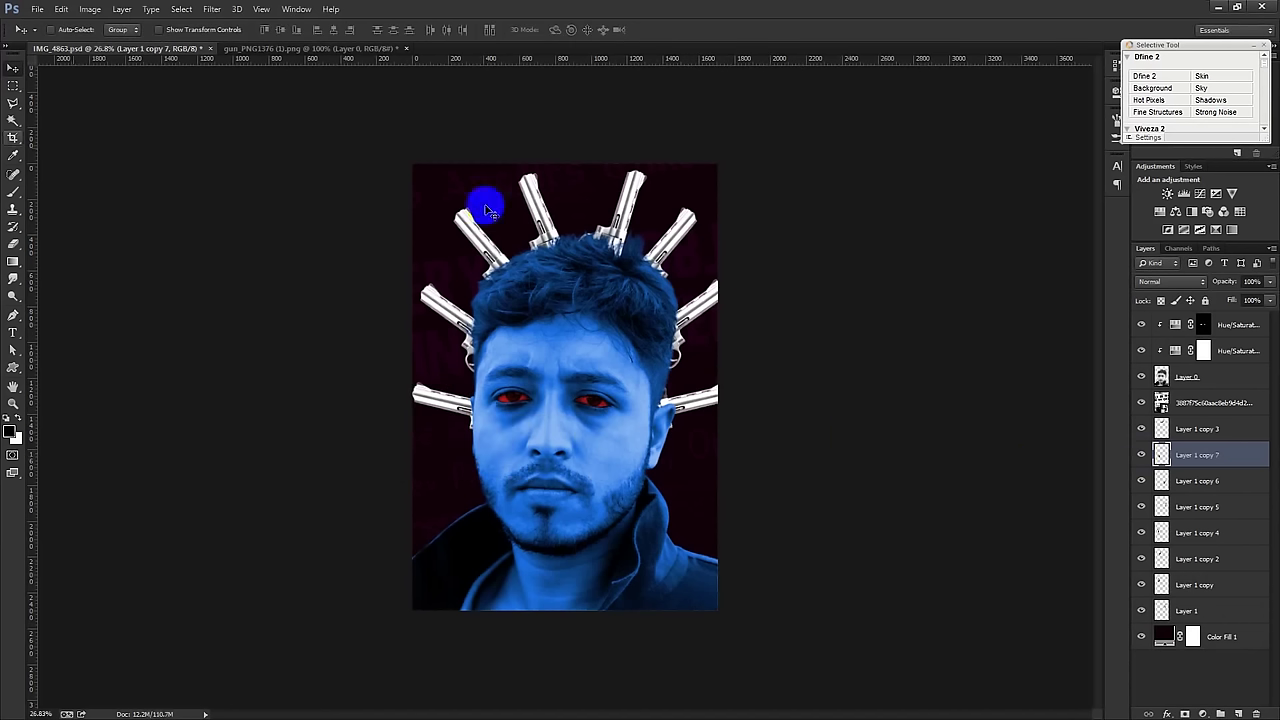
left_click(1196, 614)
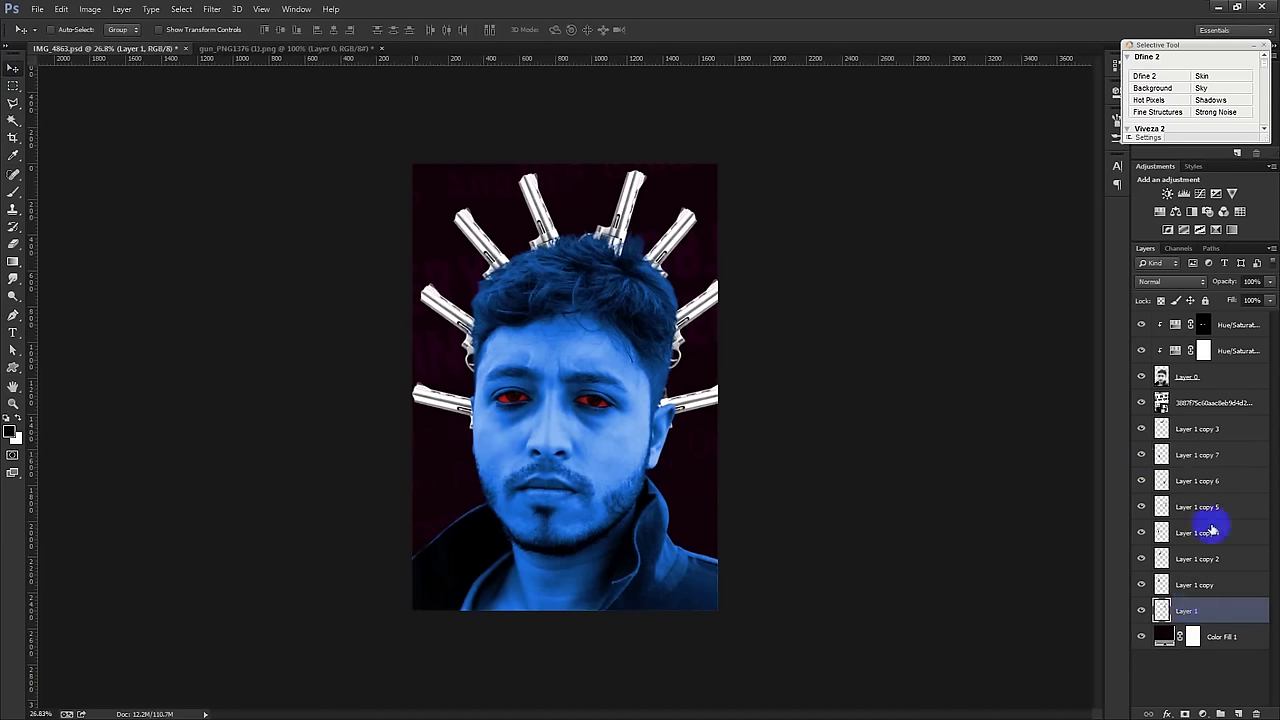
left_click(1237, 326, "shift")
Step: Try shrinking and moving the whole portrait-and-guns composition, then undo it
key("ctrl+t")
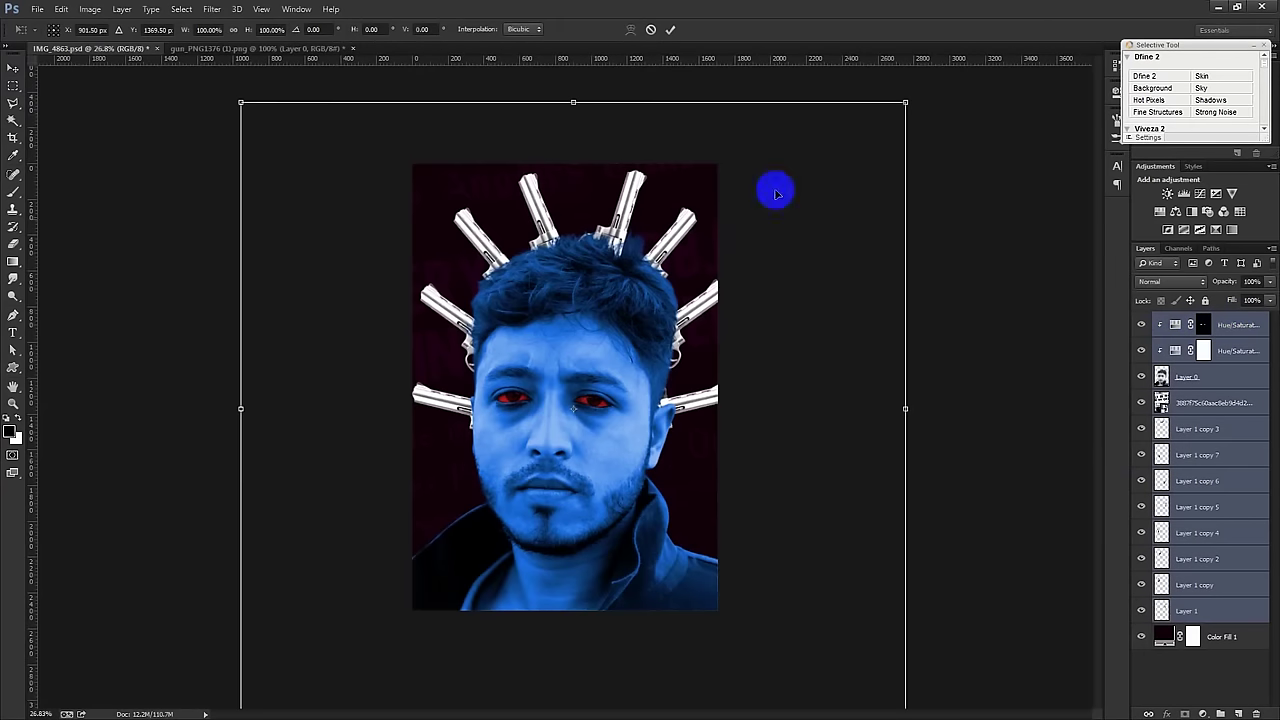
left_click_drag(897, 106, 856, 126)
left_click_drag(780, 197, 783, 220)
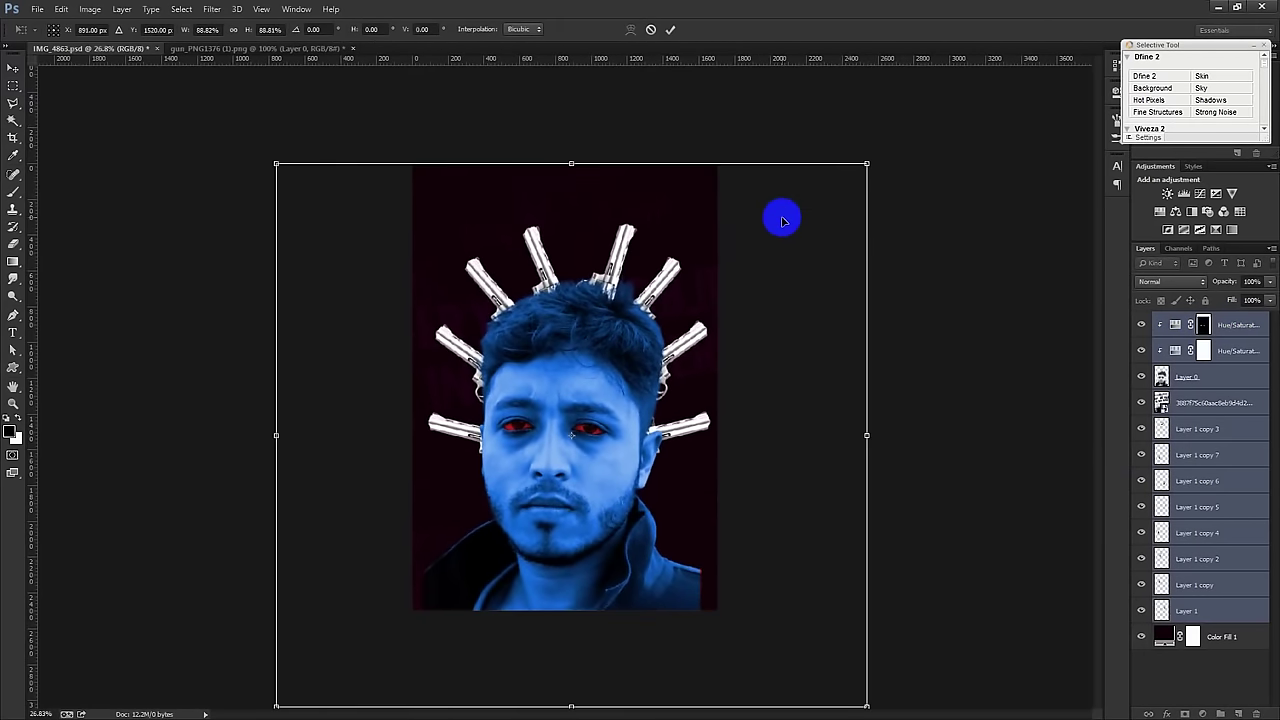
key("Return")
left_click_drag(779, 212, 777, 194)
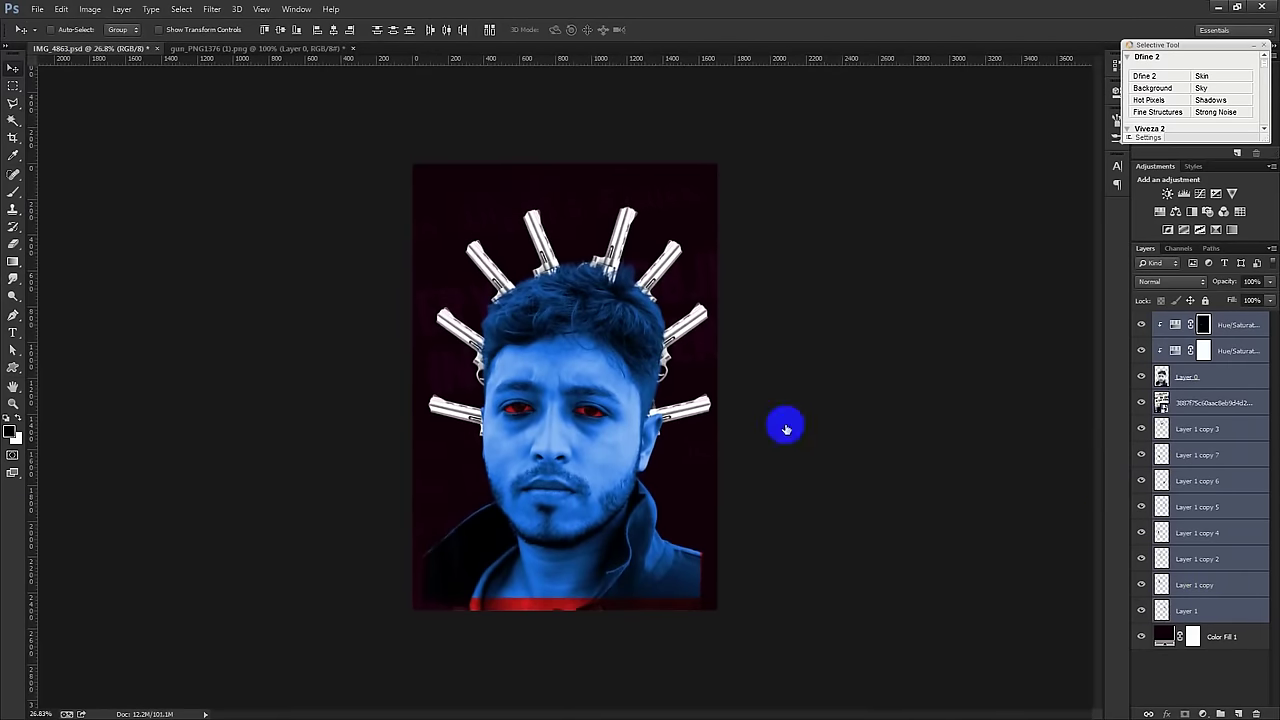
key("ctrl+z")
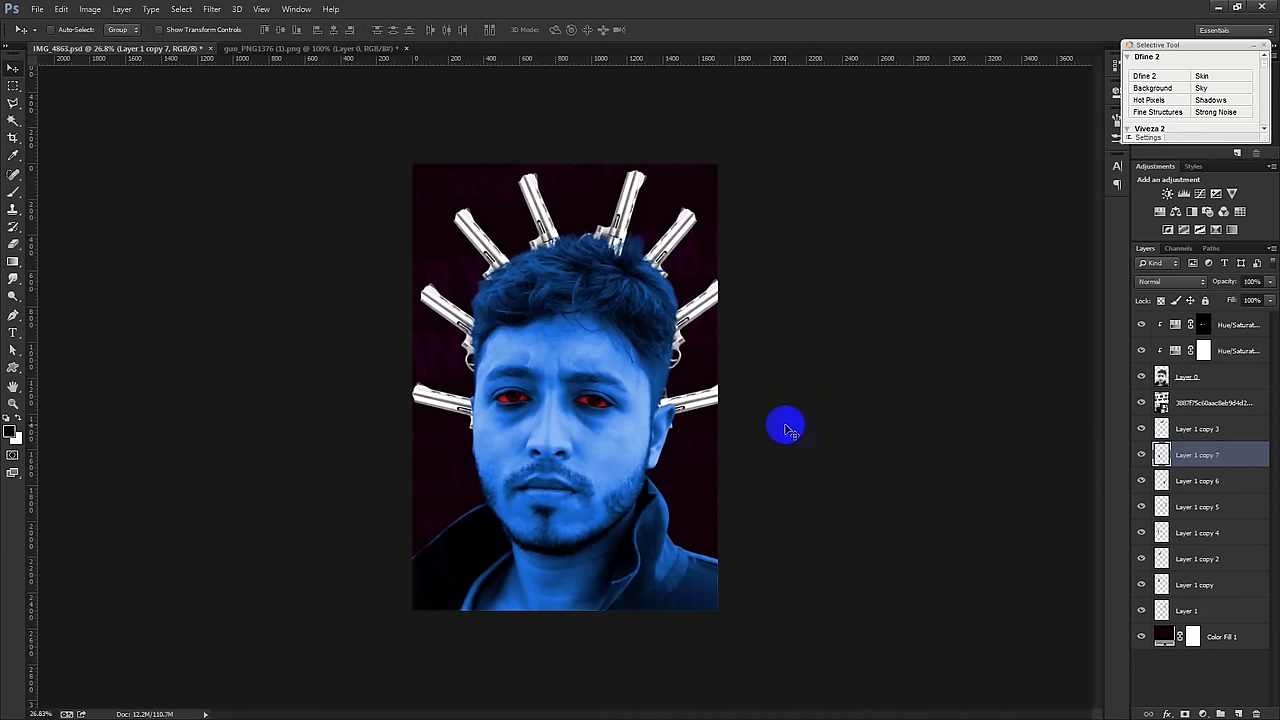
Step: Move Layer 1 just above the colour fill and select it through the top adjustment layer
left_click(1210, 605)
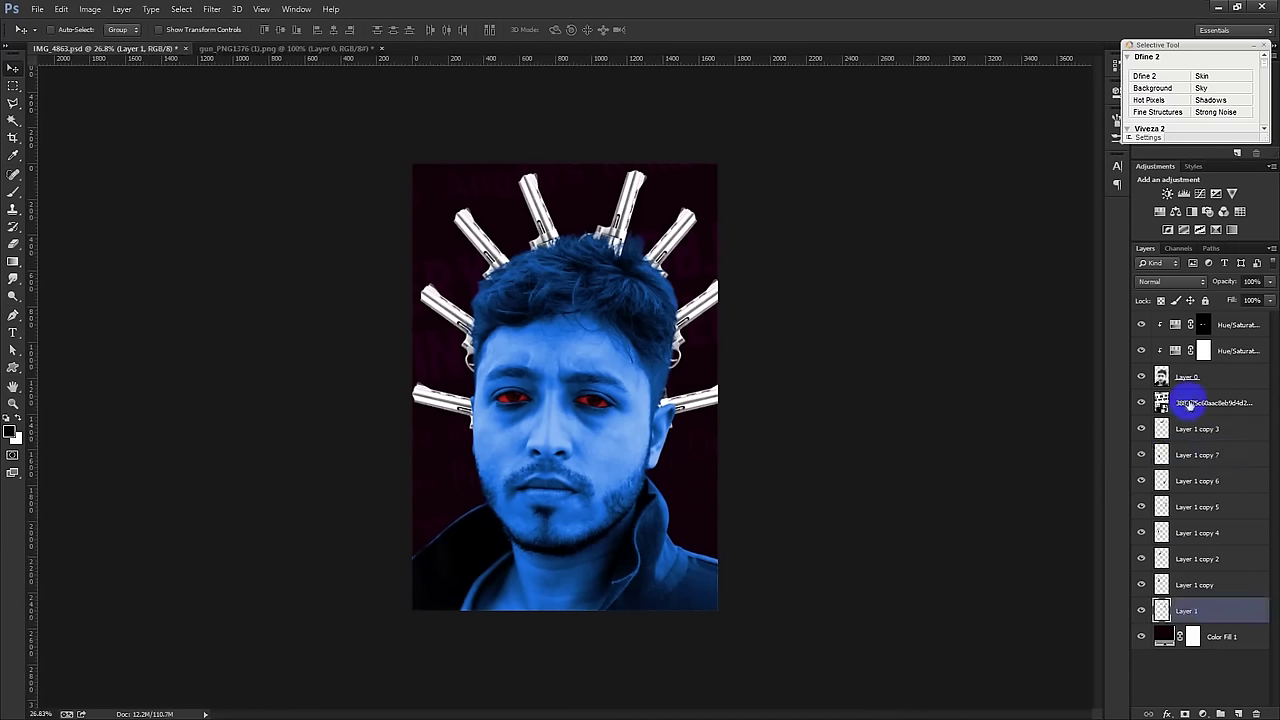
left_click_drag(1191, 403, 1207, 620)
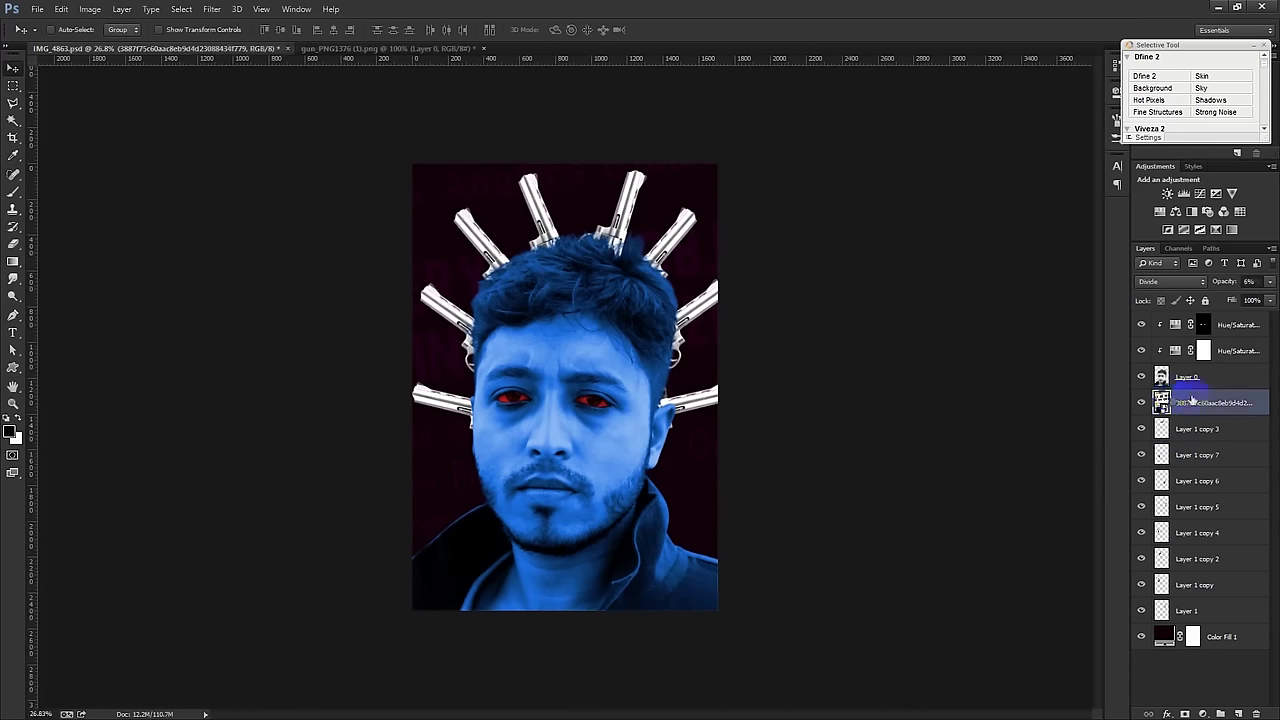
left_click(1199, 587)
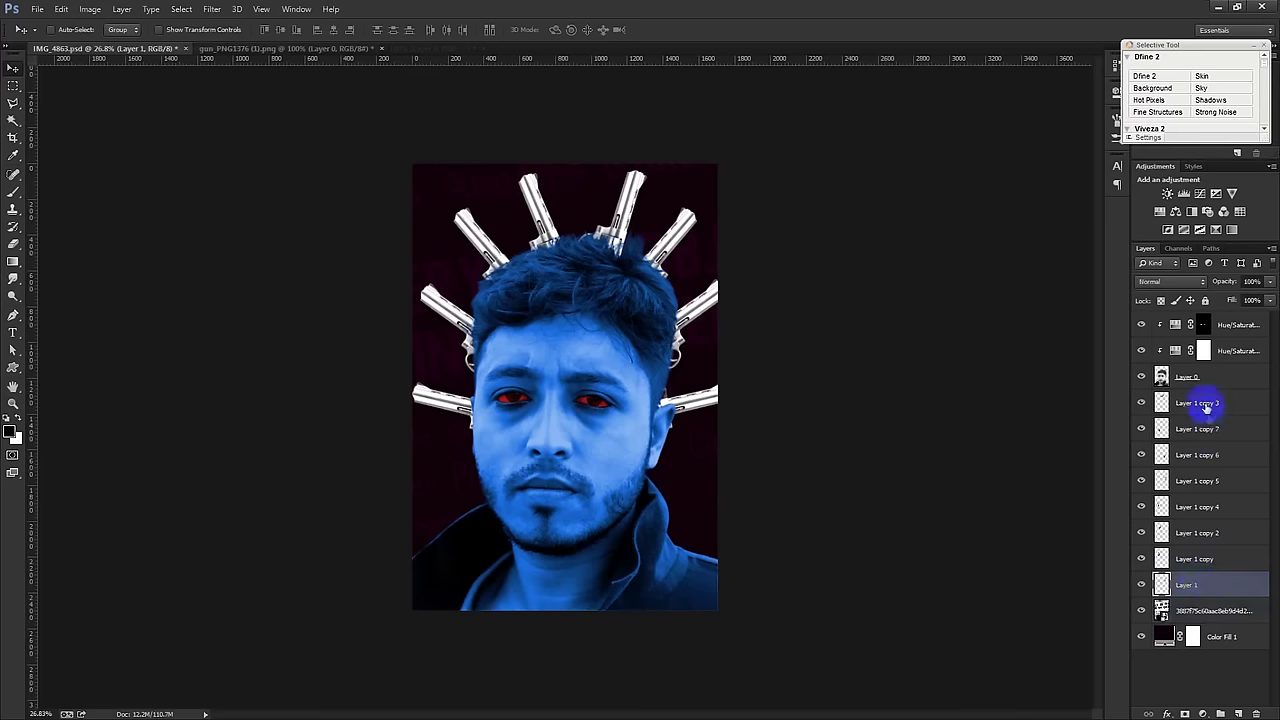
left_click(1199, 376, "shift")
left_click(1219, 326, "shift")
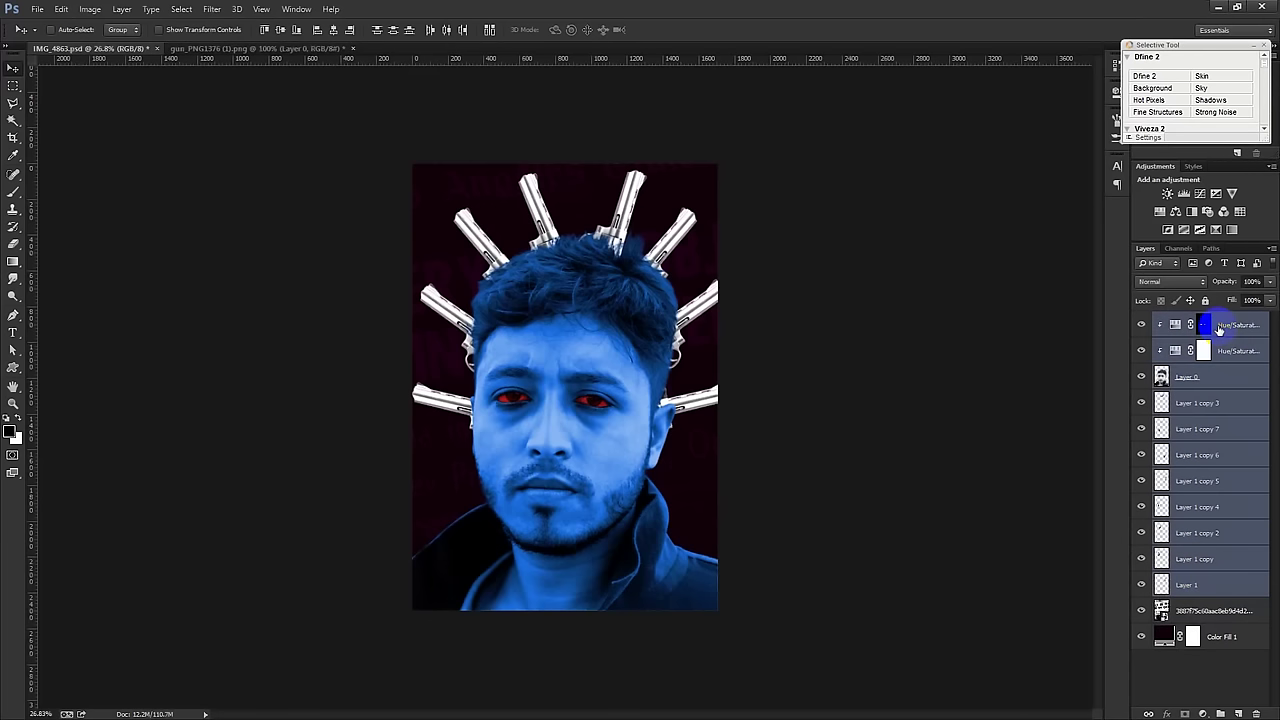
Step: Scale the selected portrait and gun layers down to about 94%
key("ctrl+t")
left_click_drag(729, 163, 717, 183)
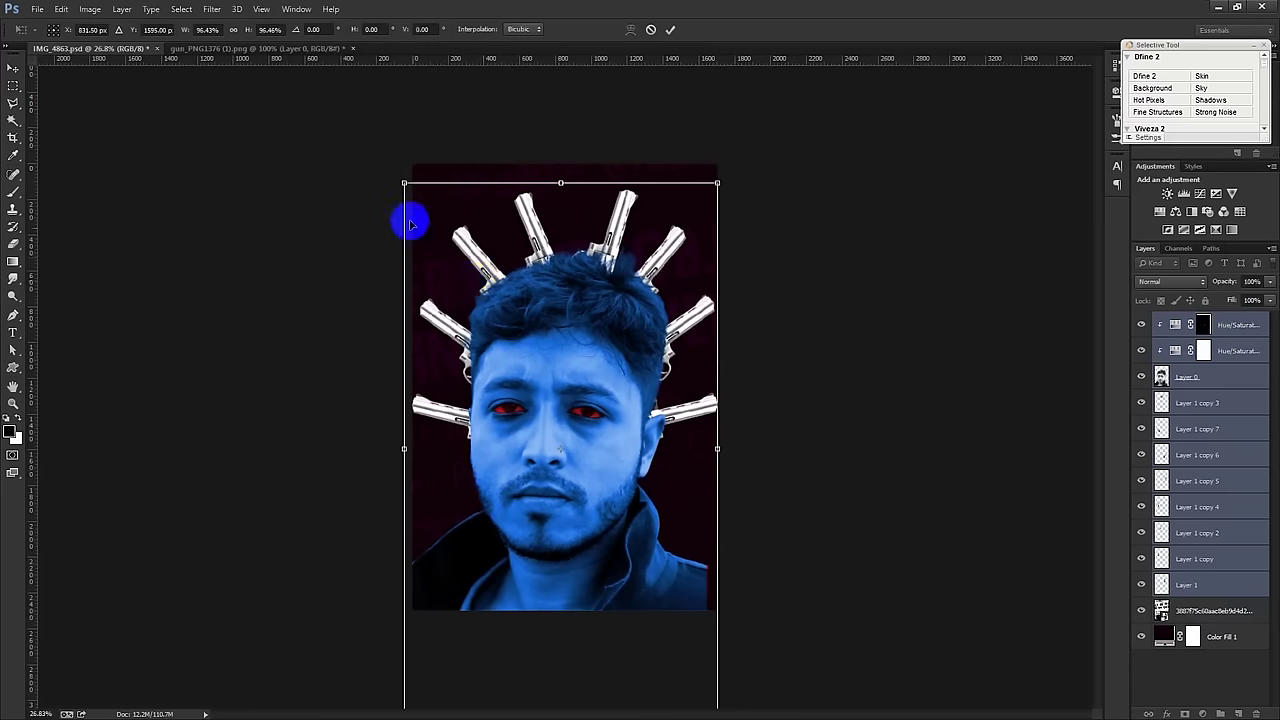
left_click_drag(405, 184, 411, 187)
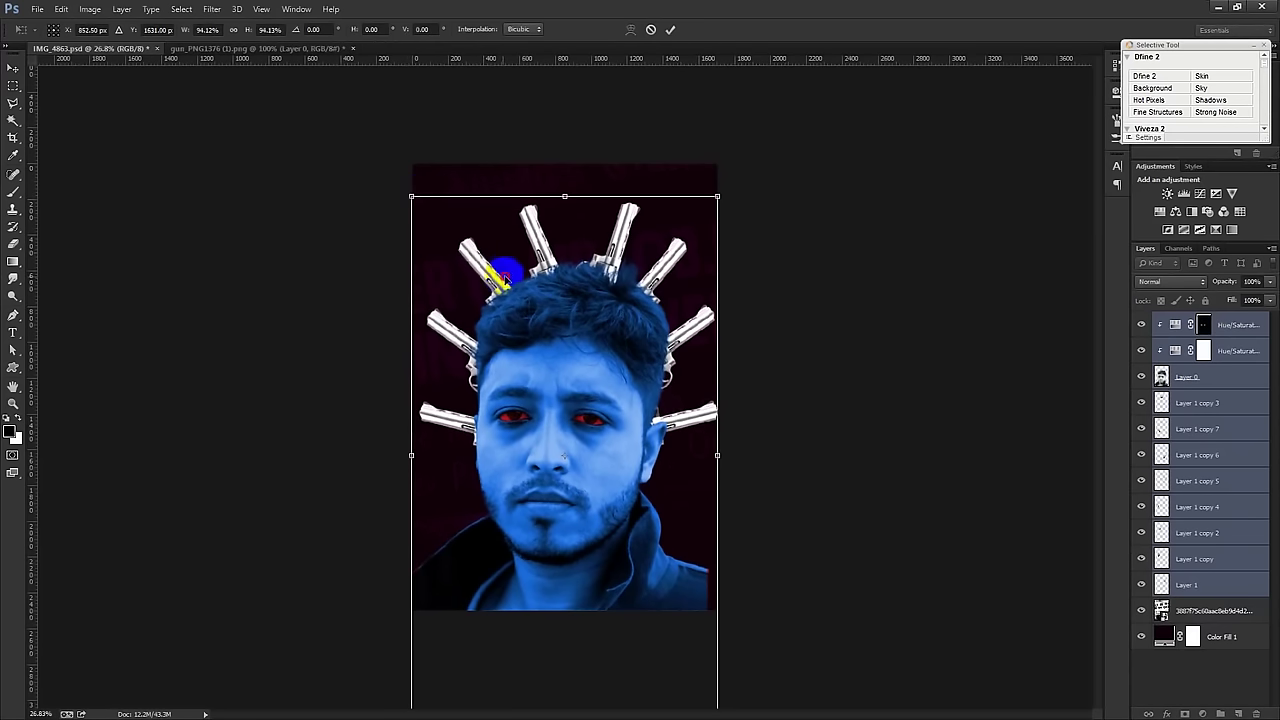
left_click_drag(509, 271, 508, 271)
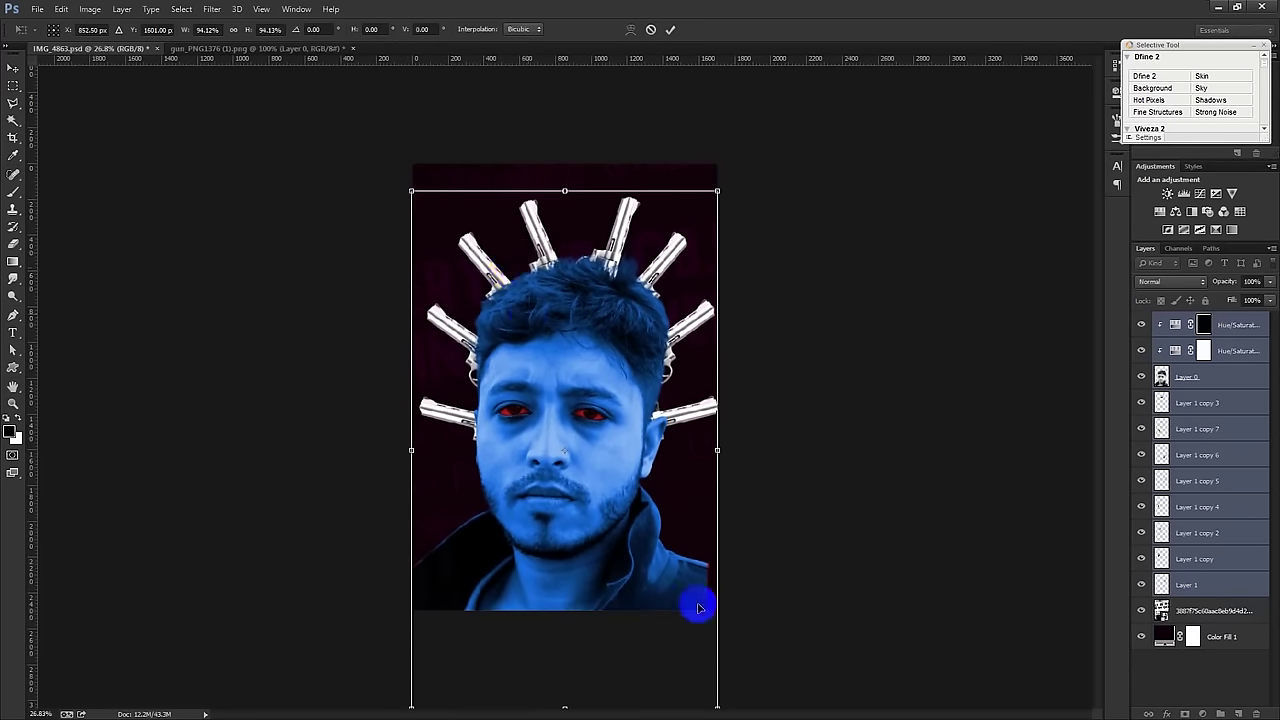
key("Return")
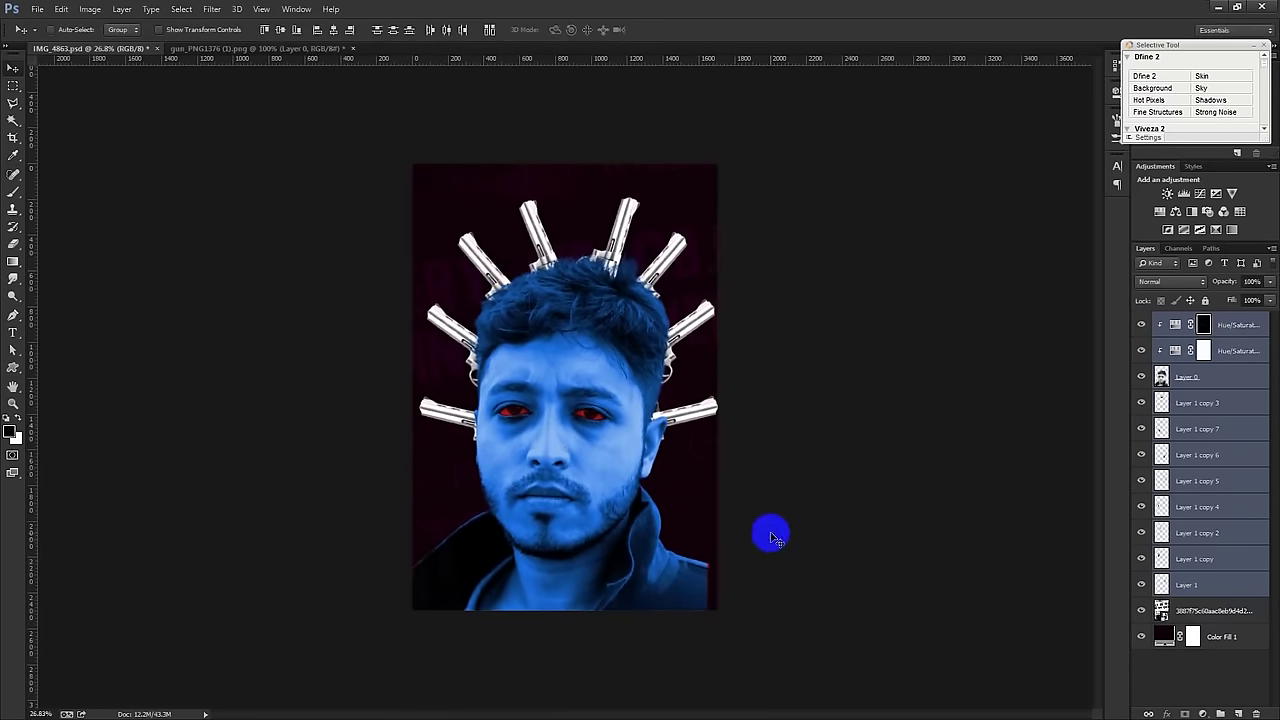
Step: Enlarge Layer 0 with both Hue/Saturation layers to fill the poster and shift it down
key("ctrl+0")
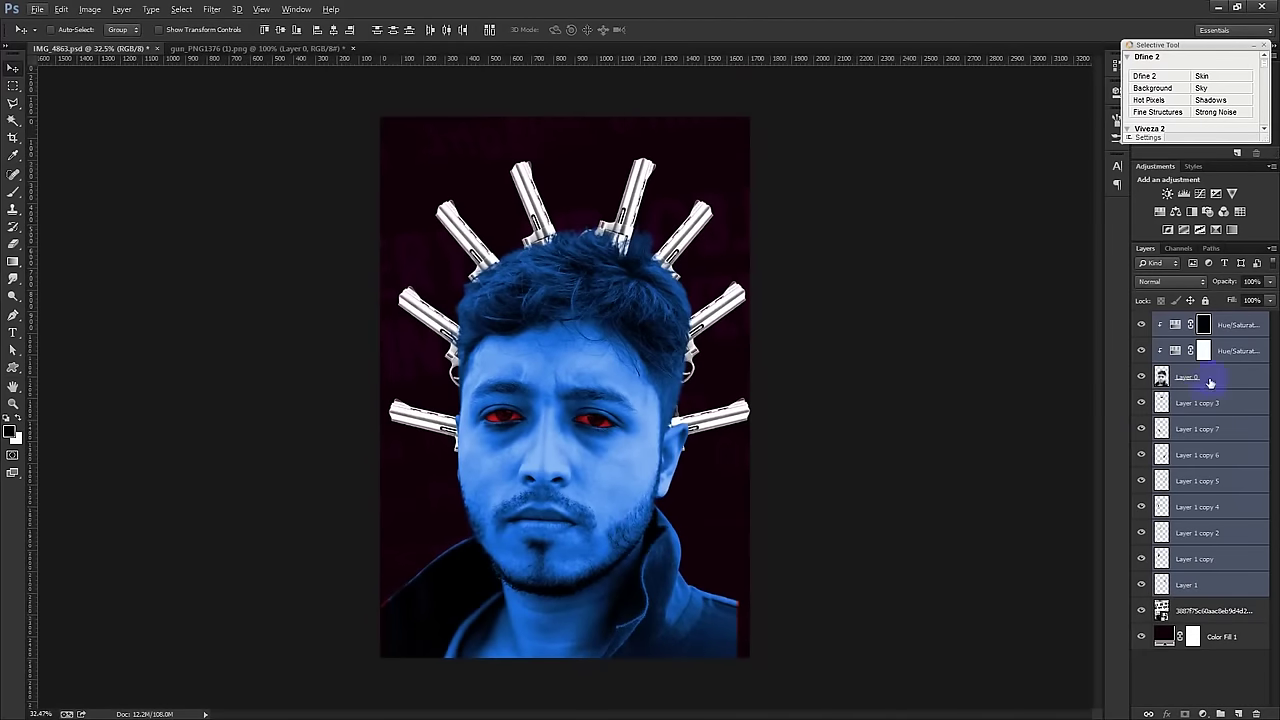
left_click(1210, 380)
left_click(1238, 325, "shift")
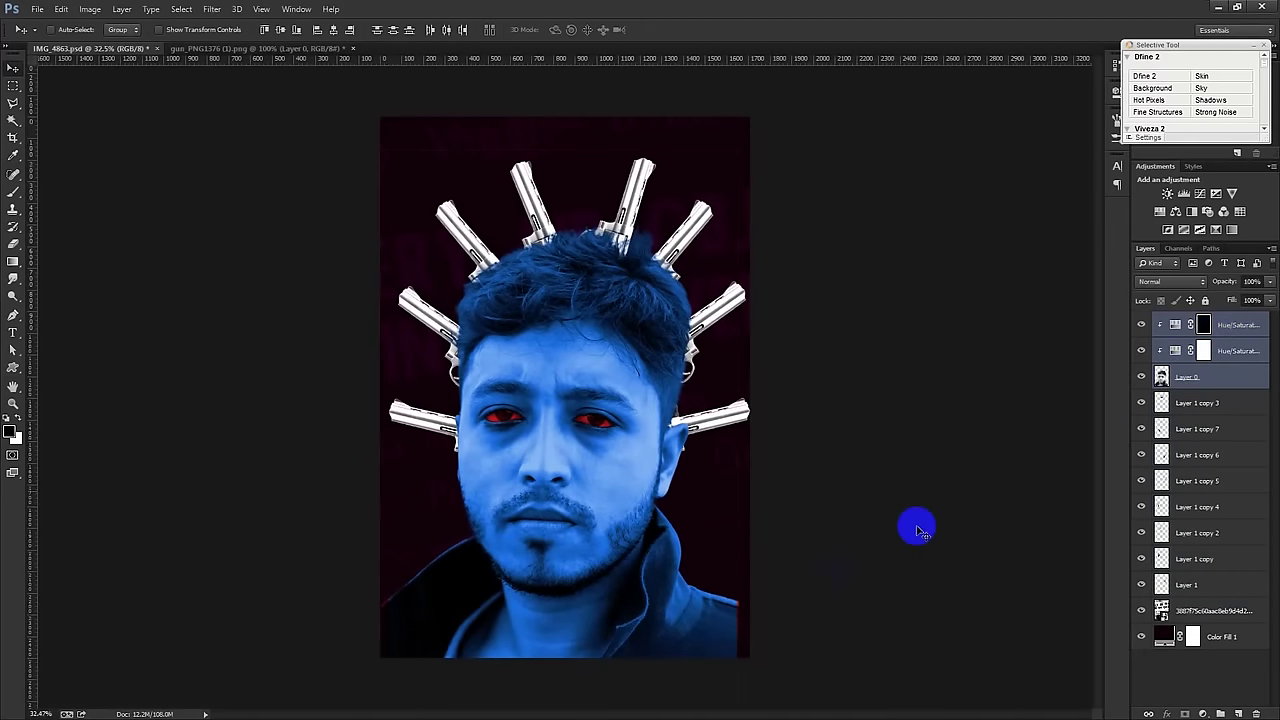
key("ctrl+t")
left_click_drag(740, 151, 772, 139)
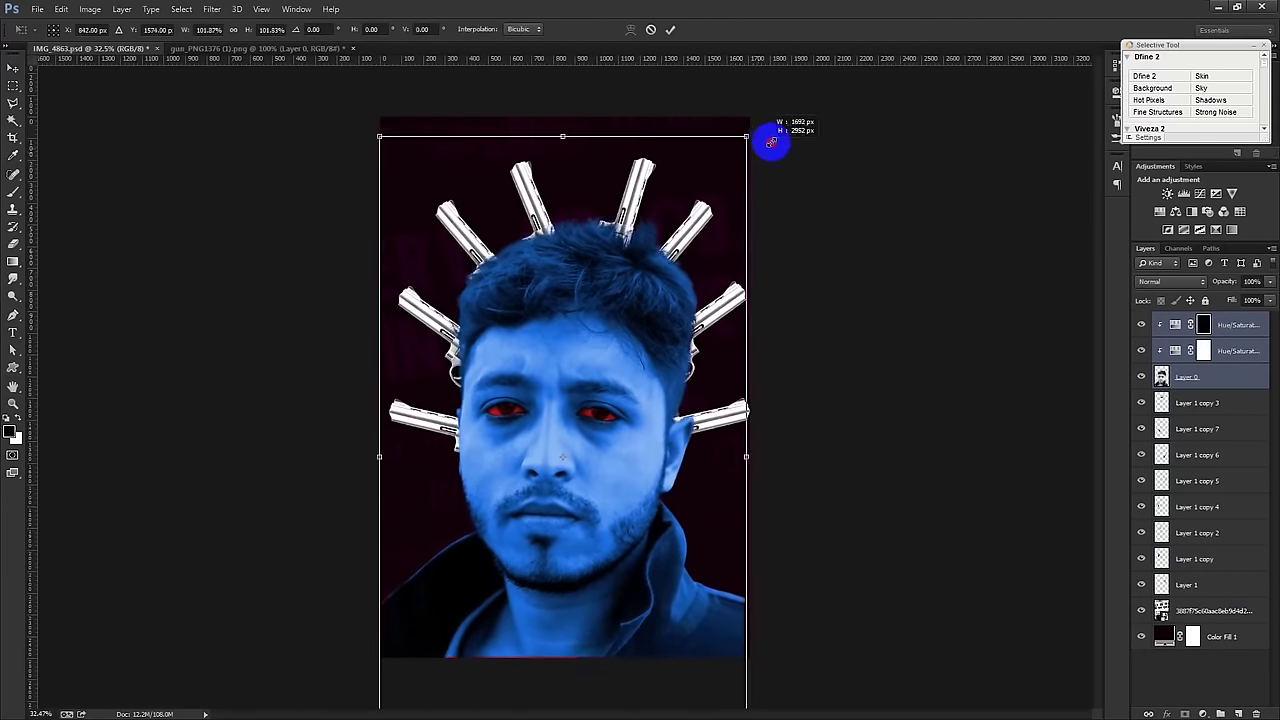
left_click_drag(694, 186, 697, 191)
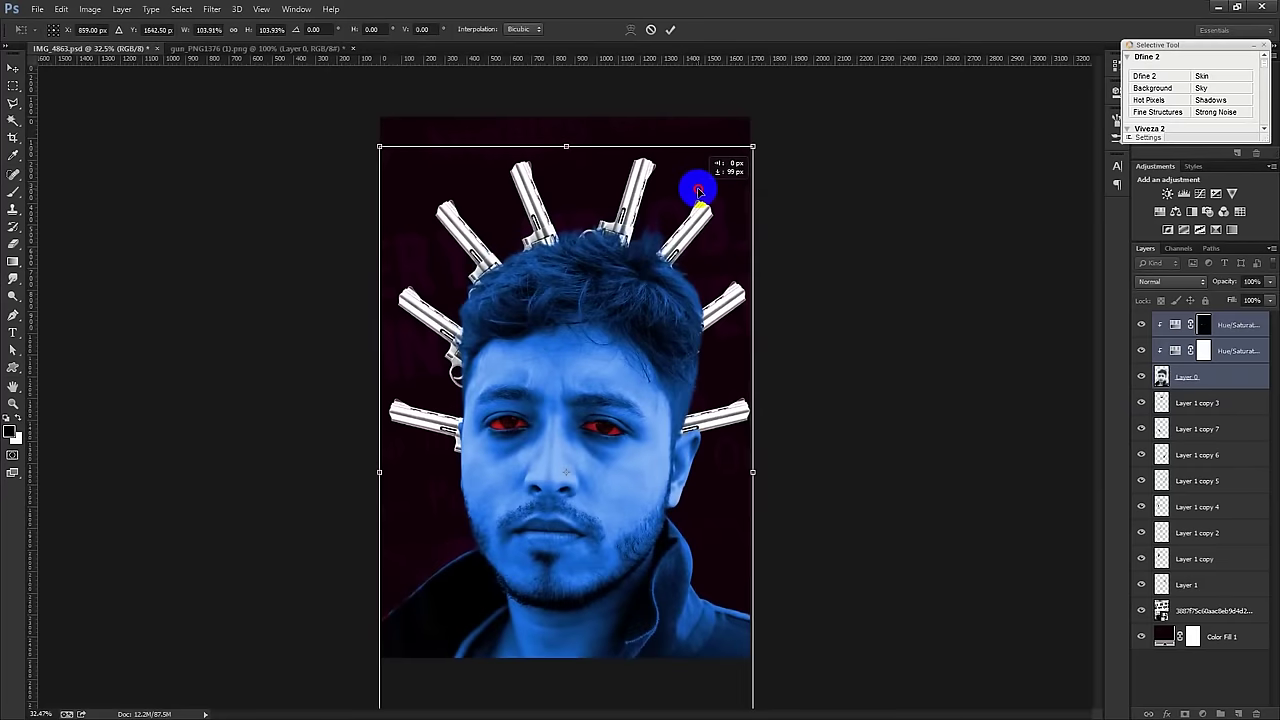
key("Return")
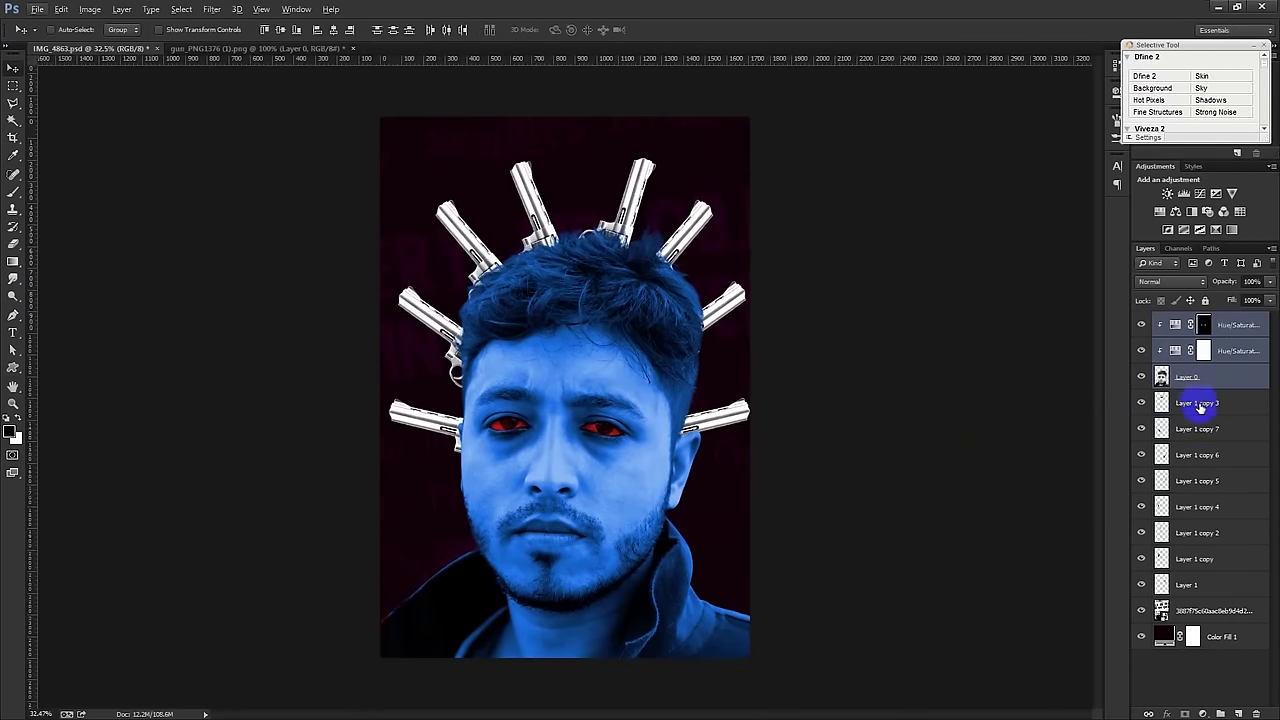
Step: Merge Layer 1 copy 3 through Layer 1 and blend them in red only, with G and B off
left_click(1200, 405)
left_click(1215, 586, "shift")
key("ctrl+e")
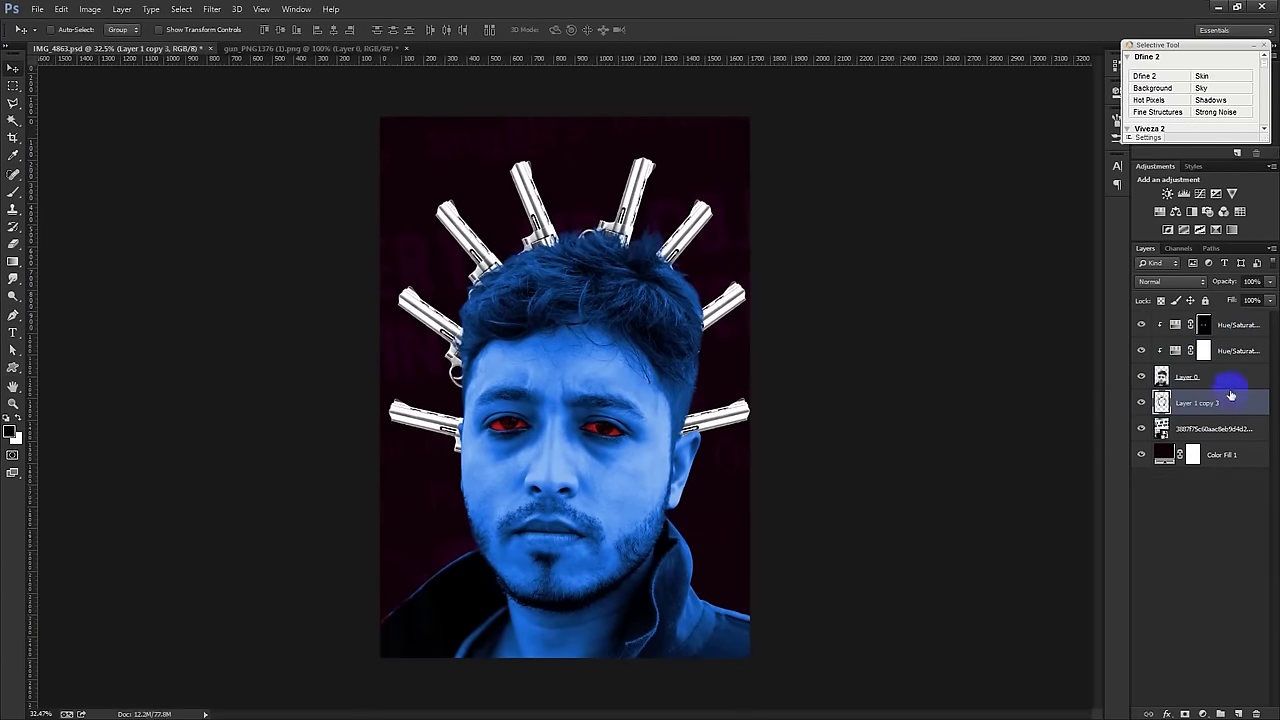
double_click(1246, 417)
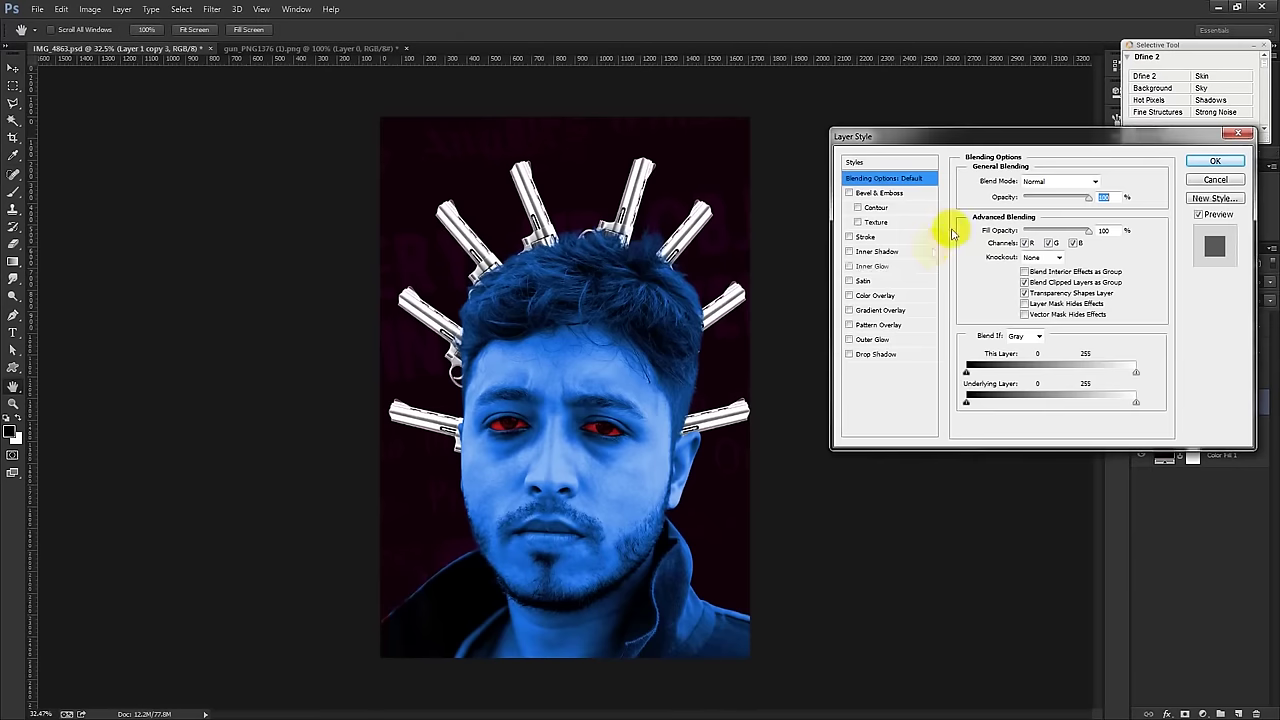
left_click(1050, 243)
left_click(1073, 243)
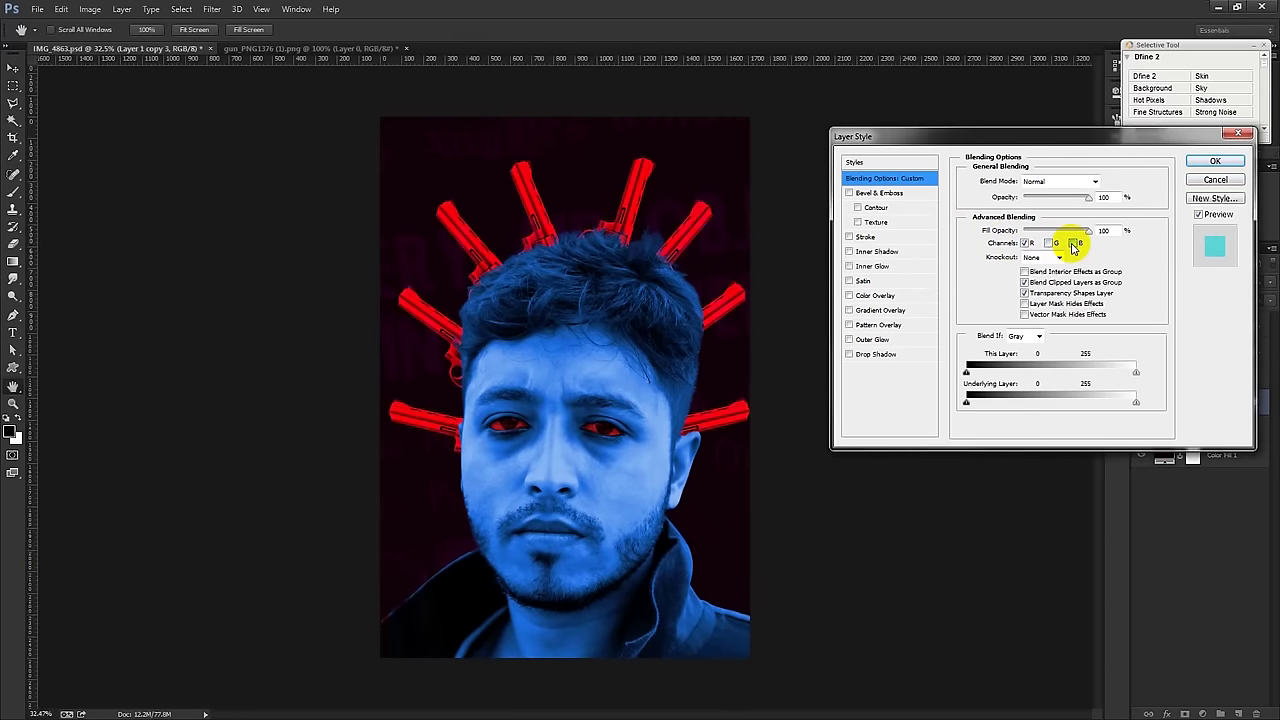
left_click(1215, 162)
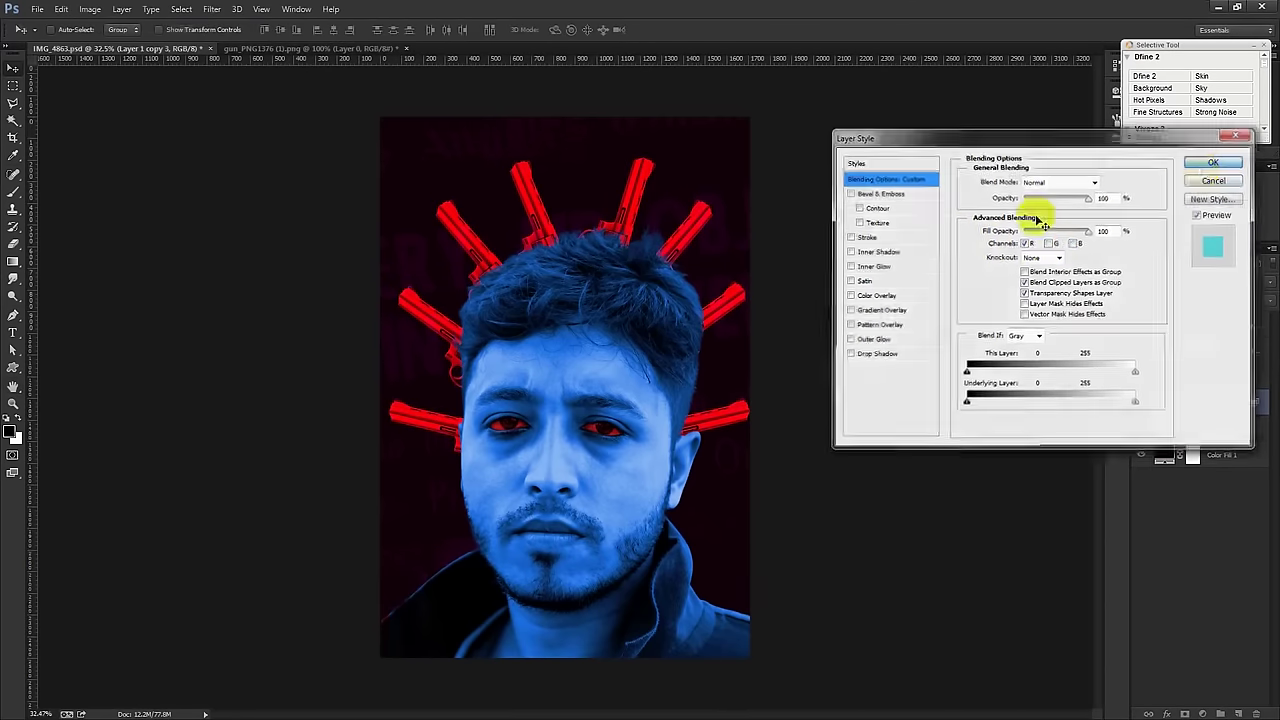
left_click(1225, 375)
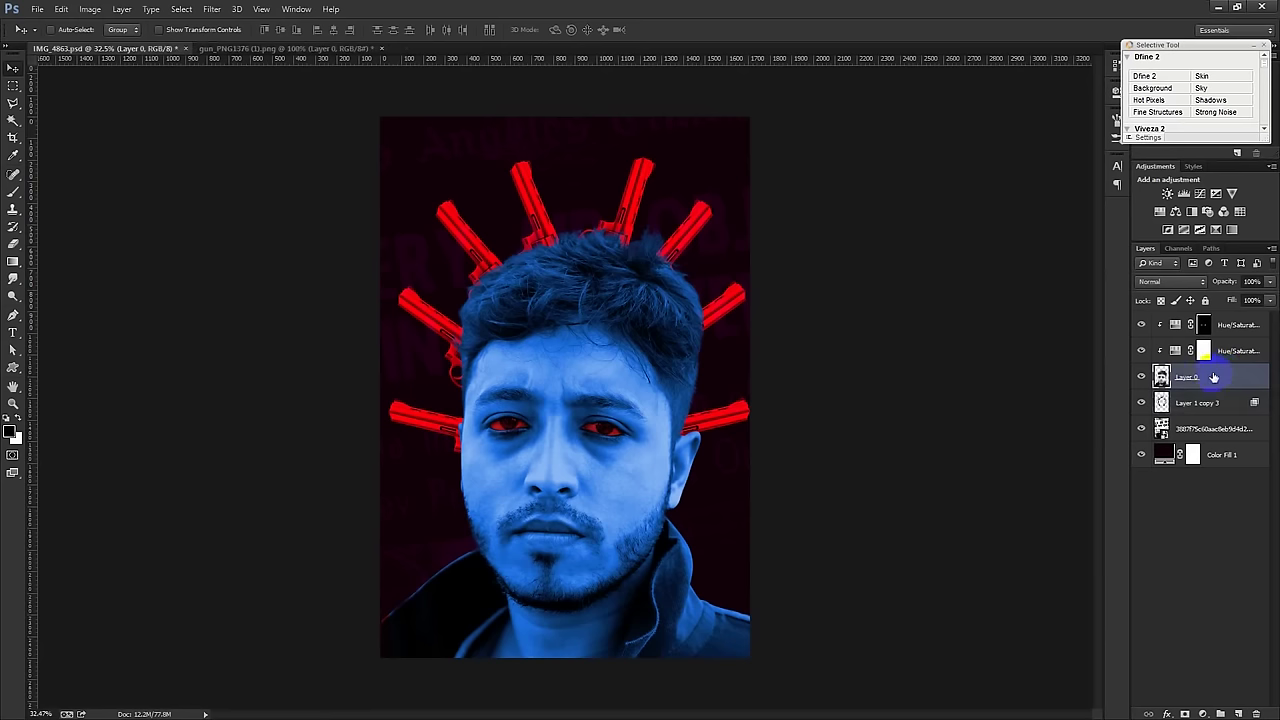
Step: Test Layer 0's R, G and B channel checkboxes, then cancel and restore the blue tint
left_click(1141, 352)
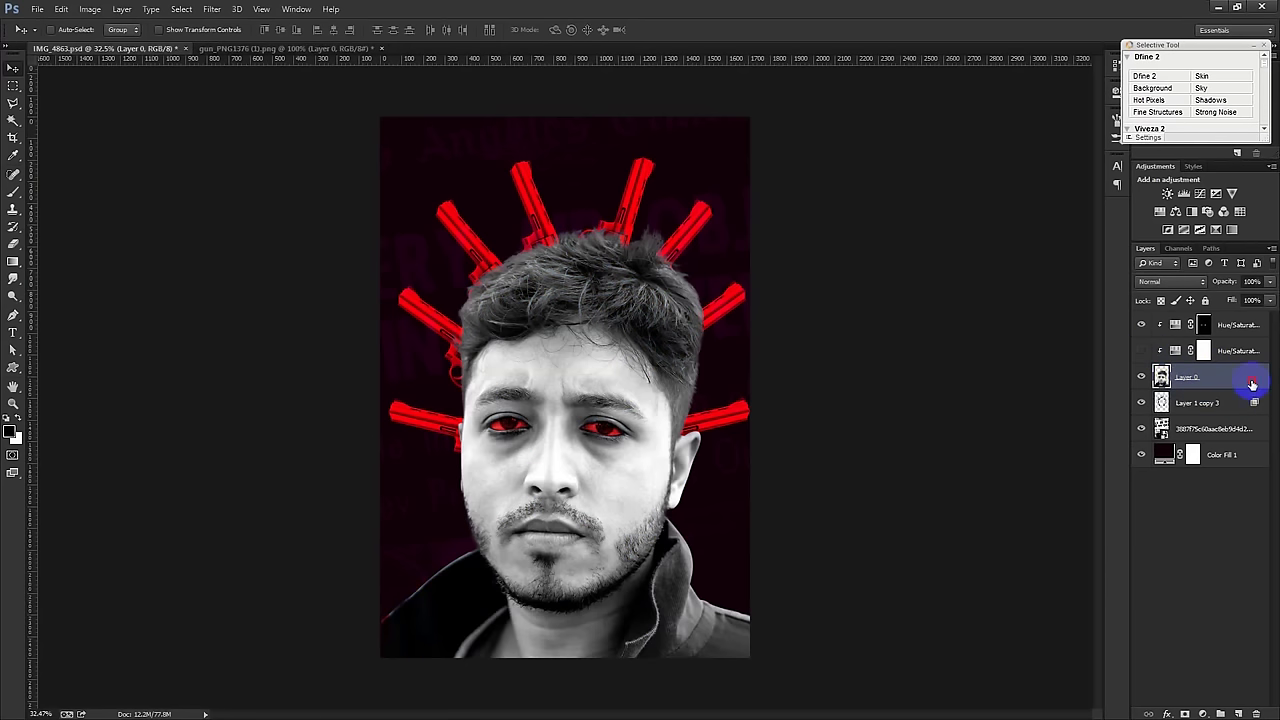
double_click(1252, 384)
left_click(1048, 243)
left_click(1074, 243)
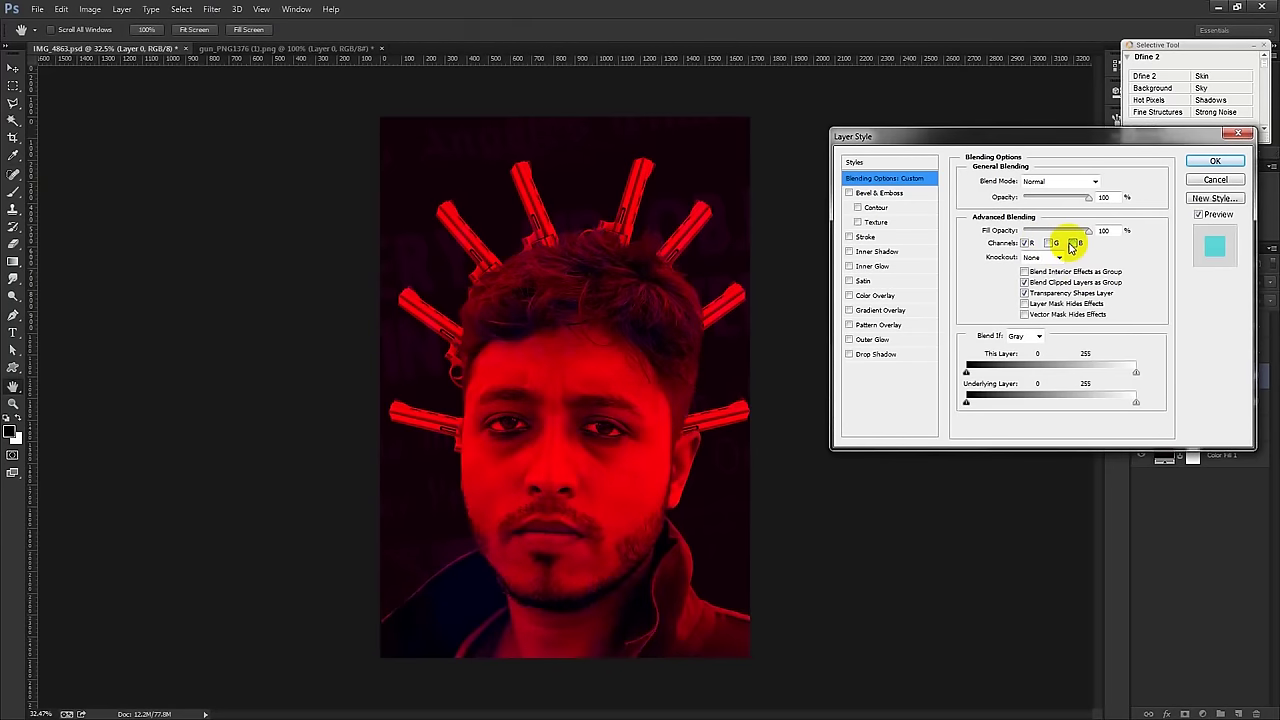
left_click(1073, 243)
left_click(1049, 243)
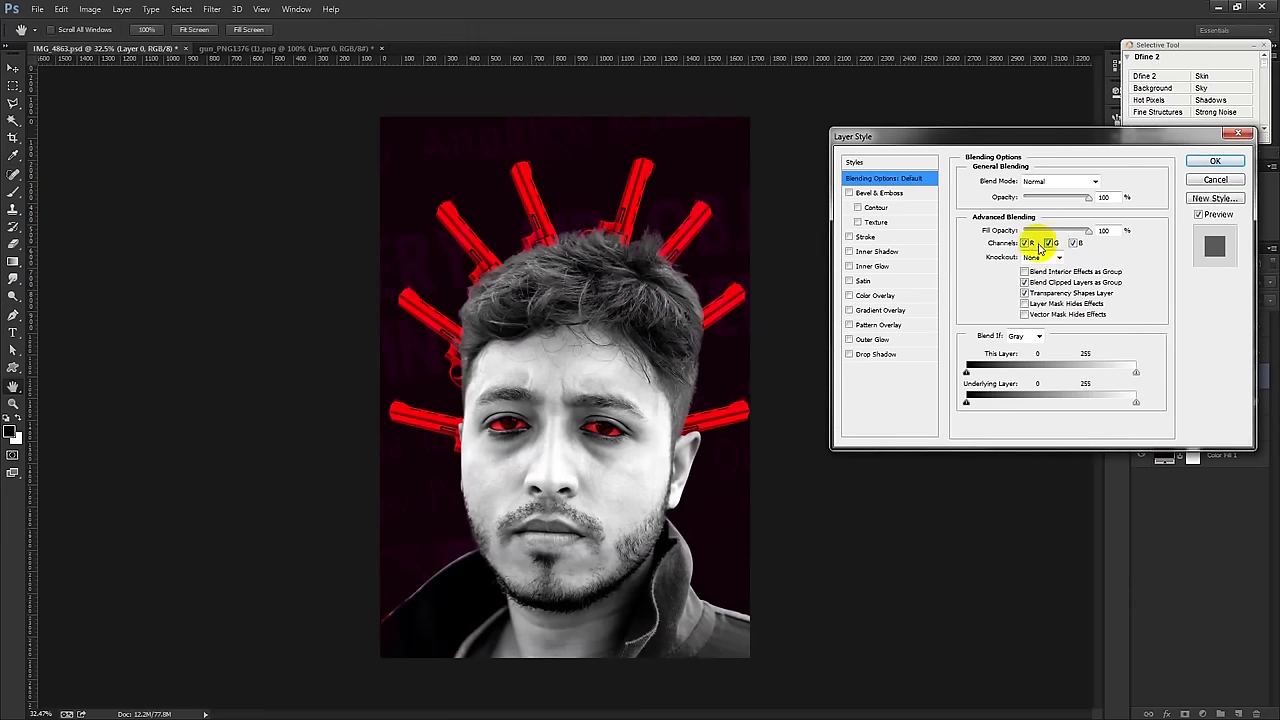
left_click(1026, 243)
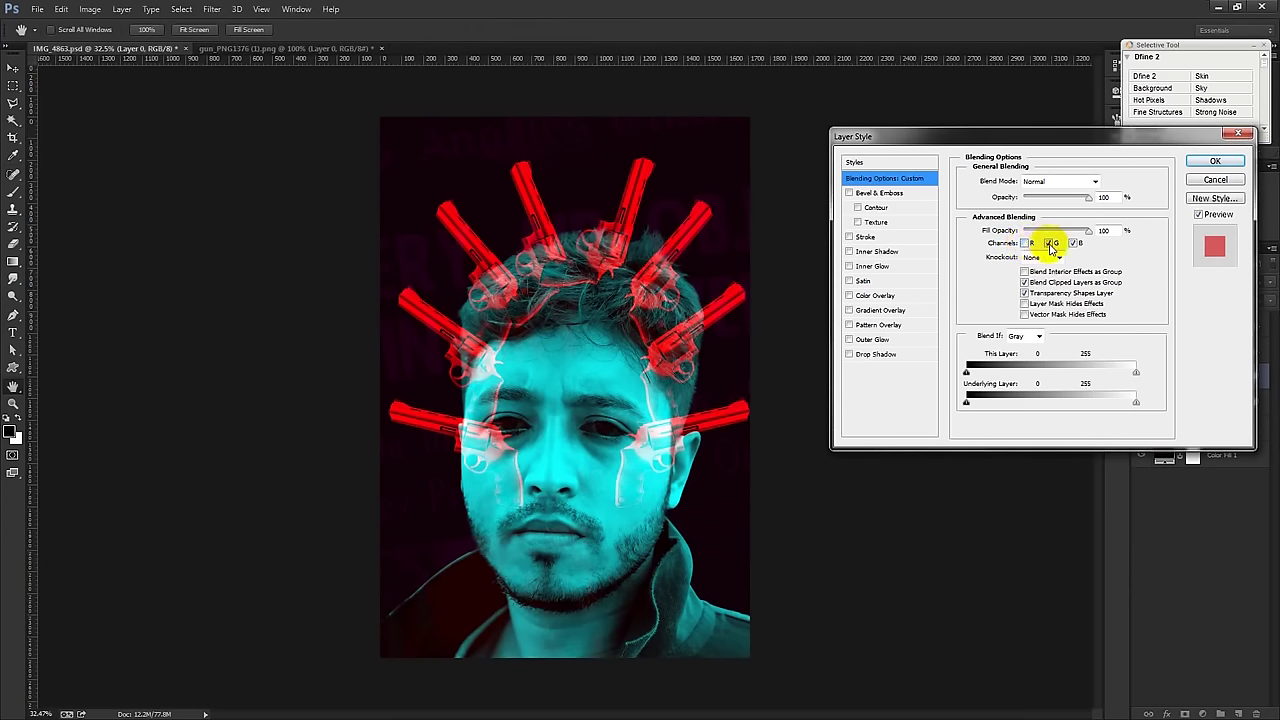
left_click(1049, 243)
left_click(1074, 244)
left_click(1073, 244)
left_click(1049, 243)
left_click(1026, 243)
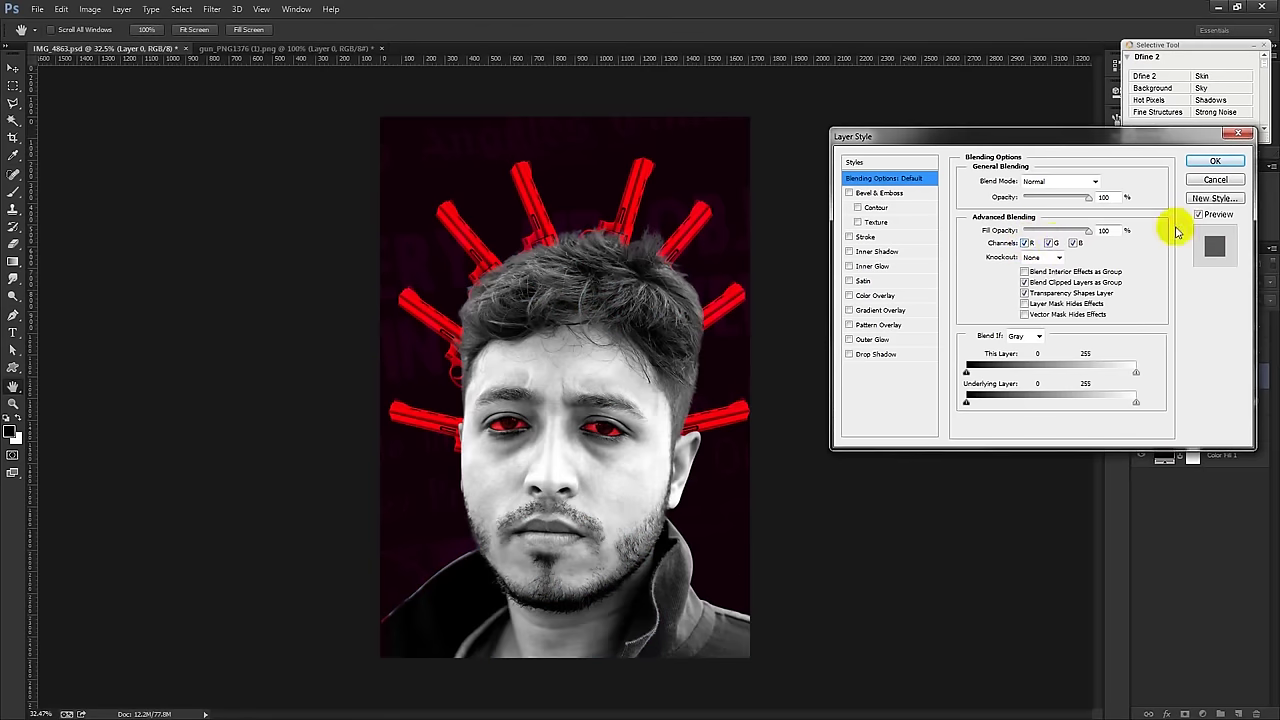
left_click(1218, 182)
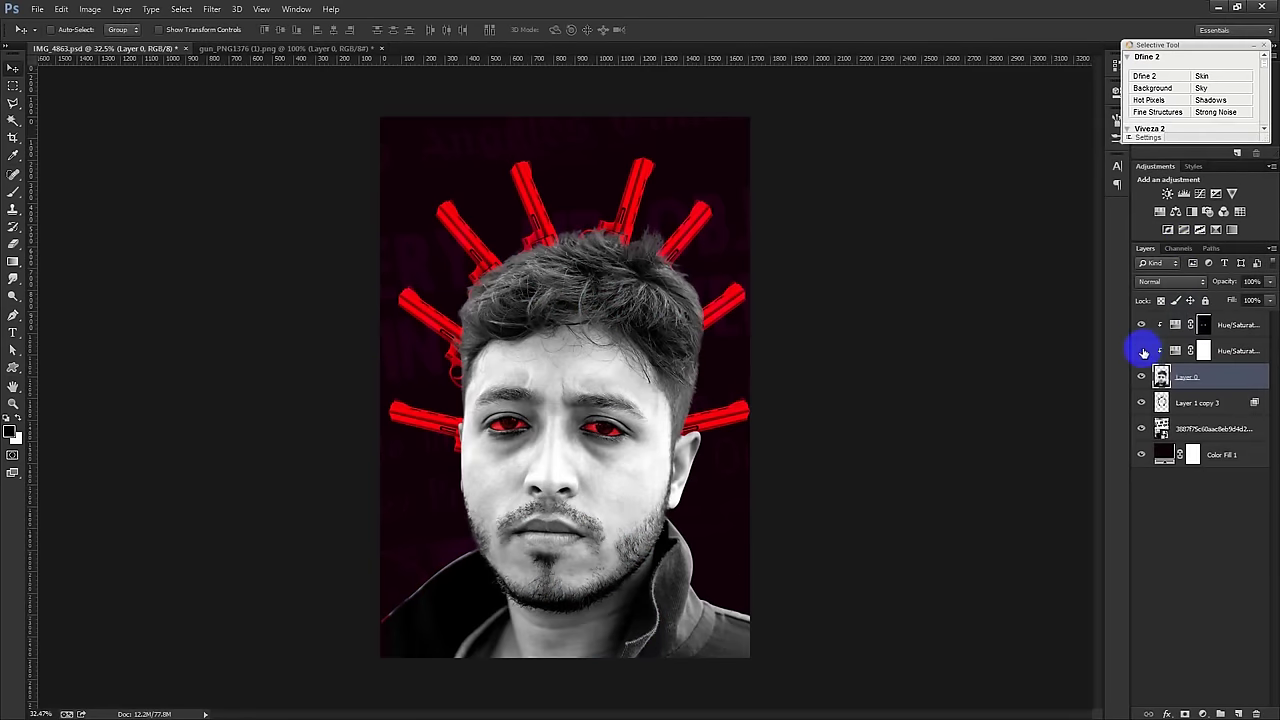
left_click(1142, 350)
Step: Set the blue tint layer to Hue 211, Saturation 100 and Lightness -29
left_click(1235, 352)
double_click(1175, 350)
left_click_drag(985, 240, 997, 238)
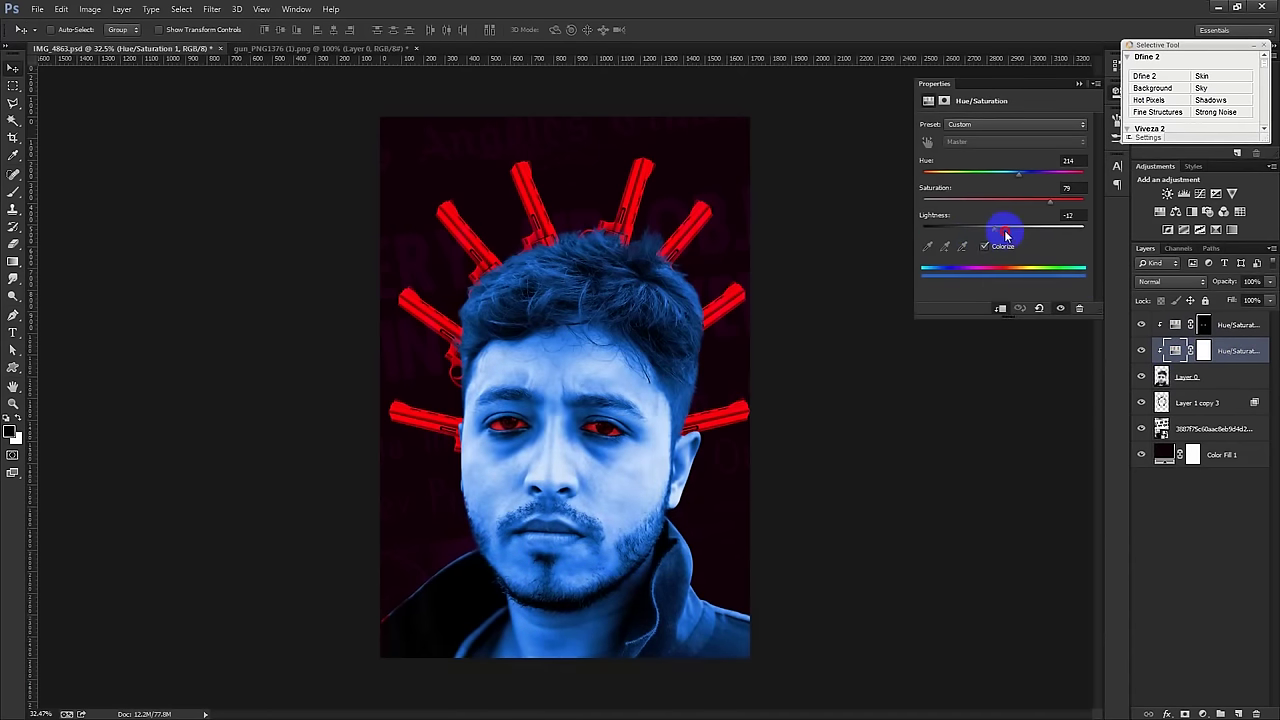
left_click_drag(1050, 201, 1130, 200)
left_click_drag(1017, 178, 1022, 179)
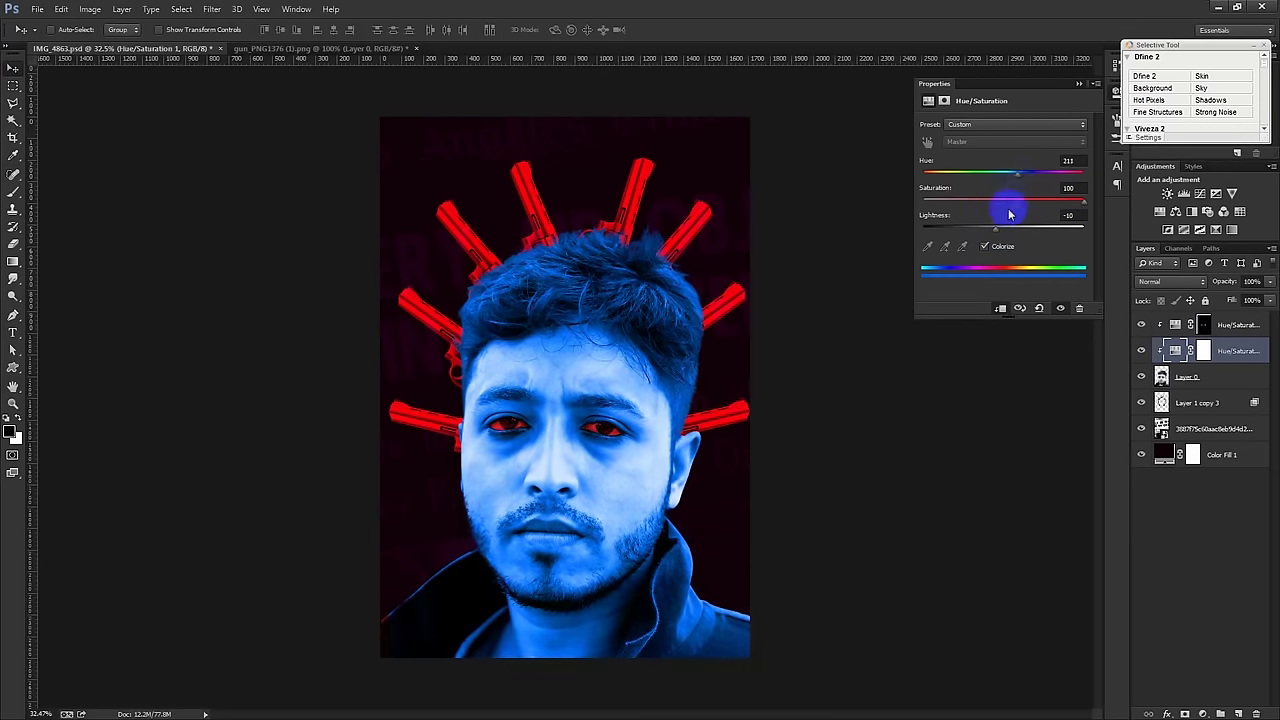
left_click_drag(996, 236, 982, 238)
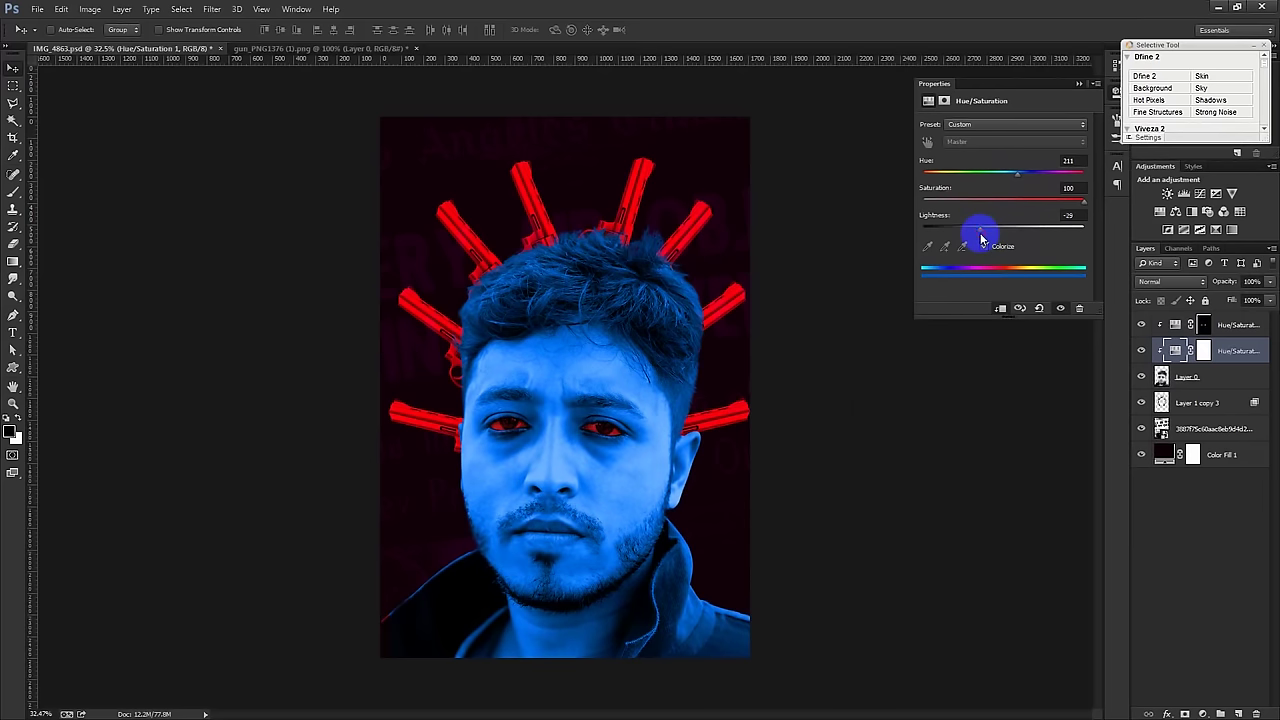
left_click(1080, 83)
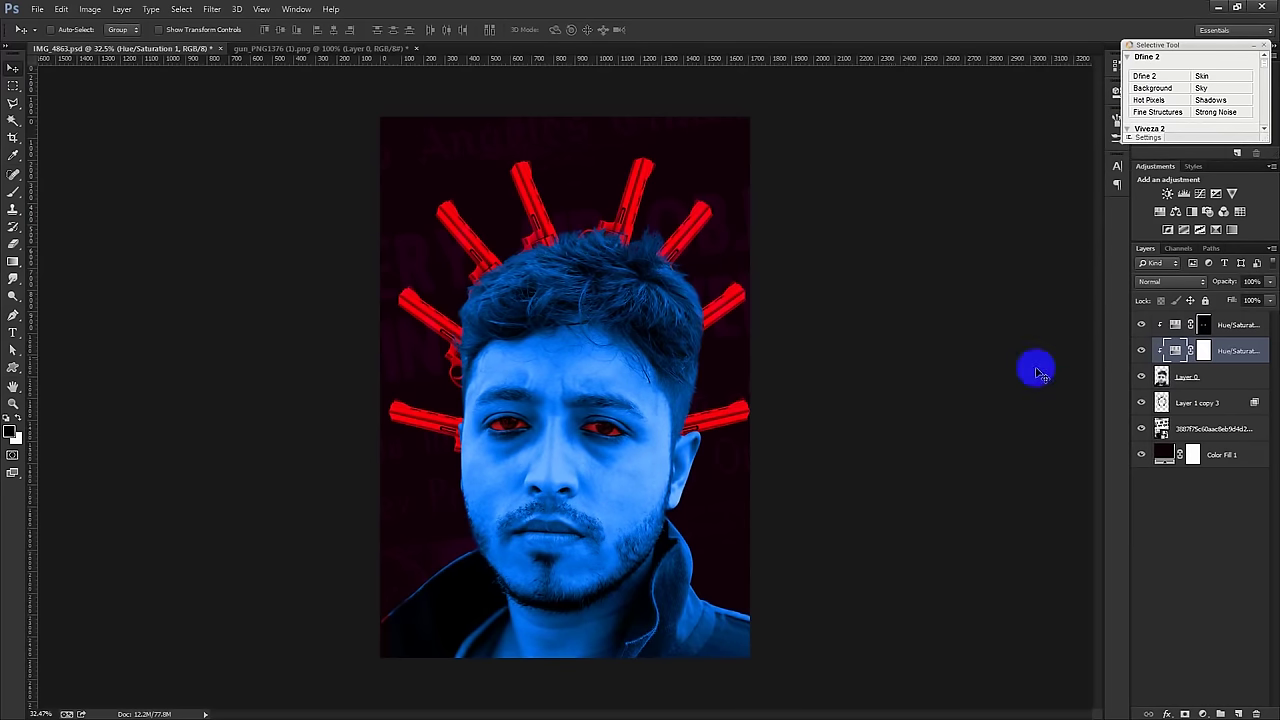
left_click(1205, 381)
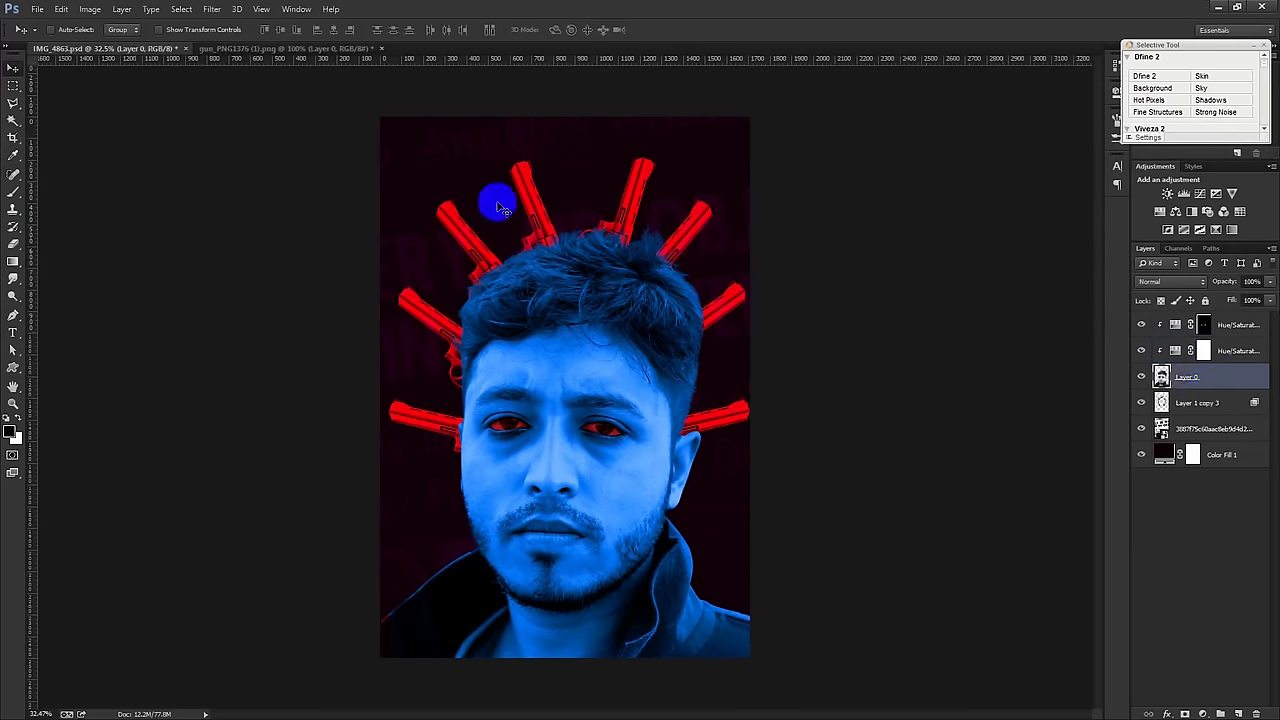
Step: Apply a Shadows/Highlights adjustment to the portrait
left_click(90, 9)
left_click(330, 277)
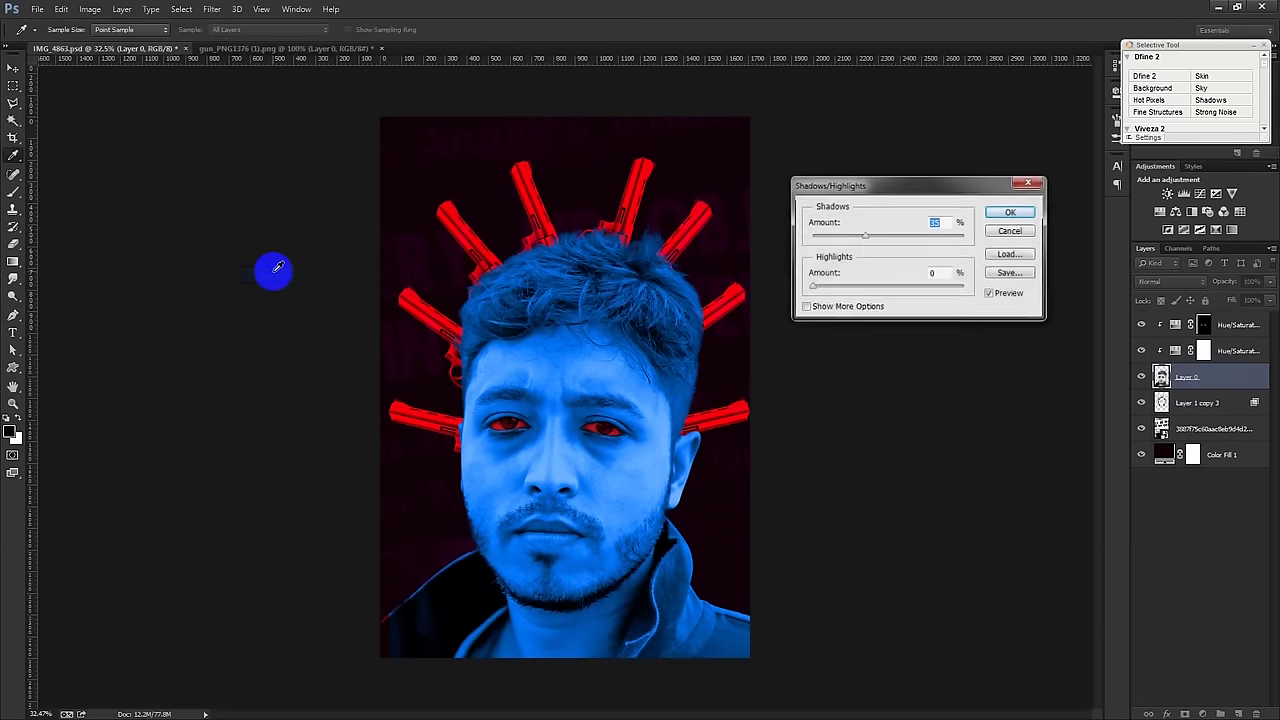
left_click(1010, 212)
key("v")
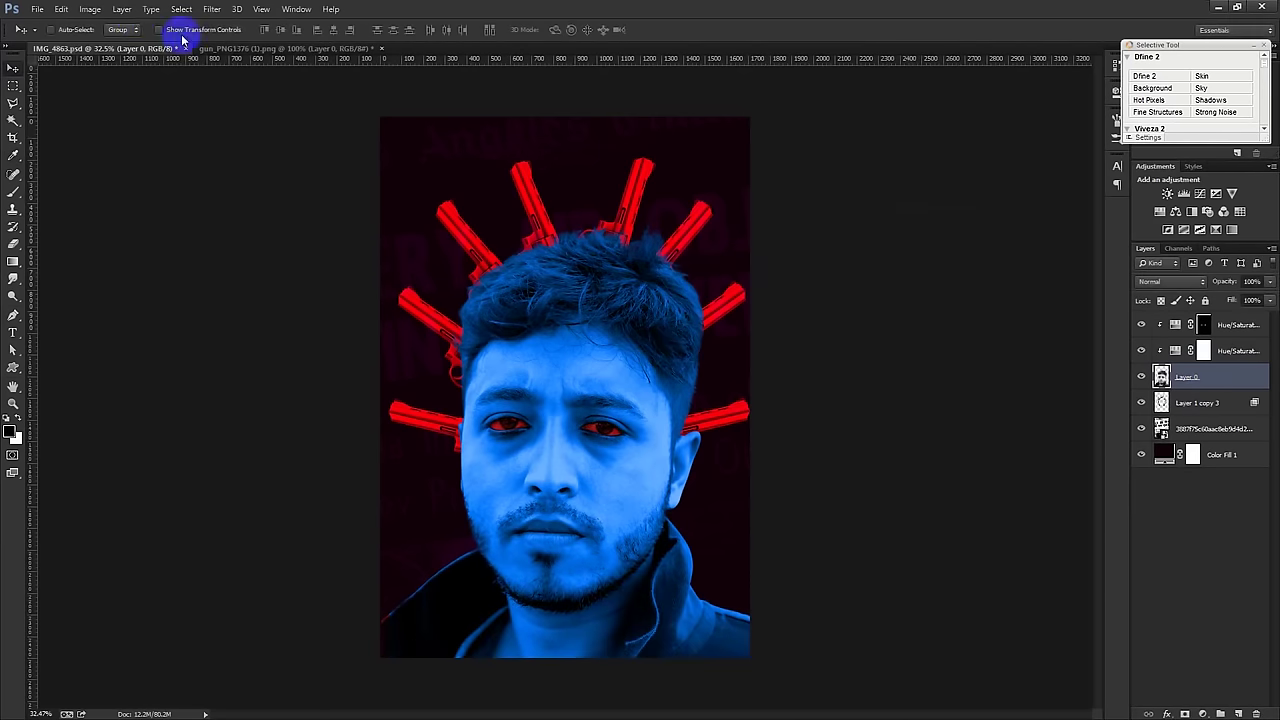
Step: Apply a Curves S-curve with the shadow point lowered to input 67, output 51
left_click(90, 9)
mouse_move(109, 44)
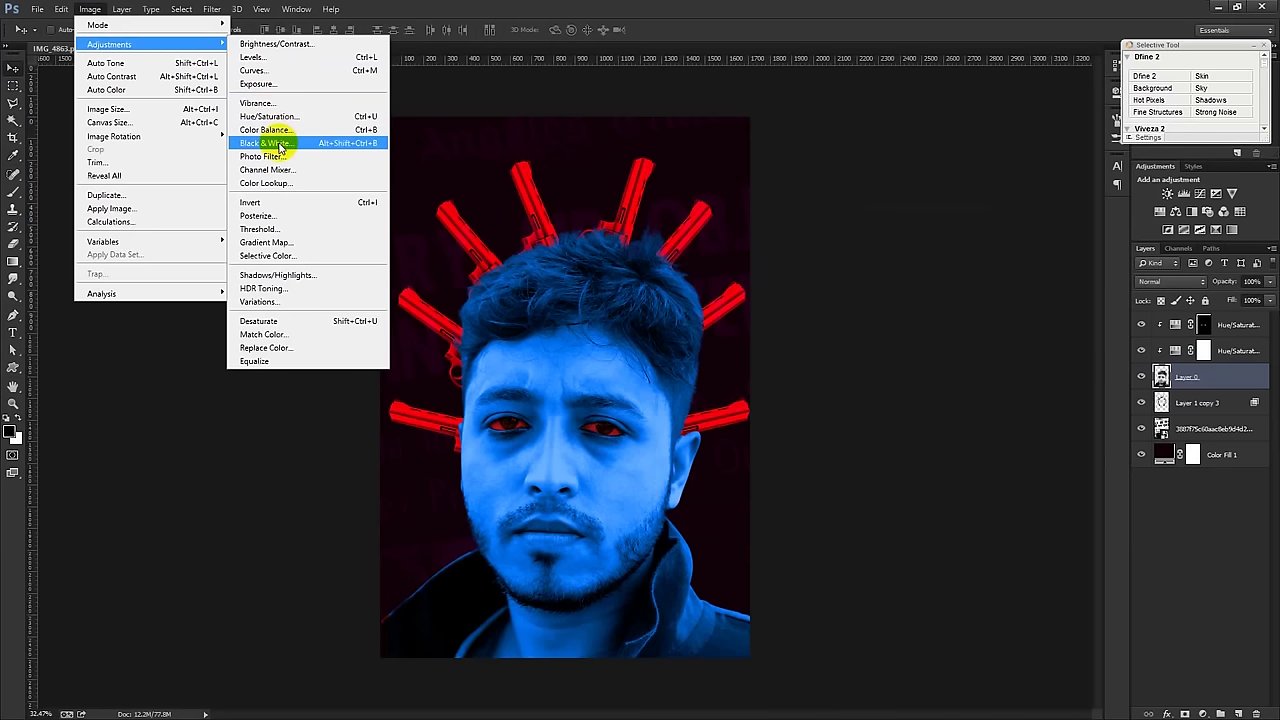
left_click(267, 74)
left_click_drag(1032, 432, 1045, 435)
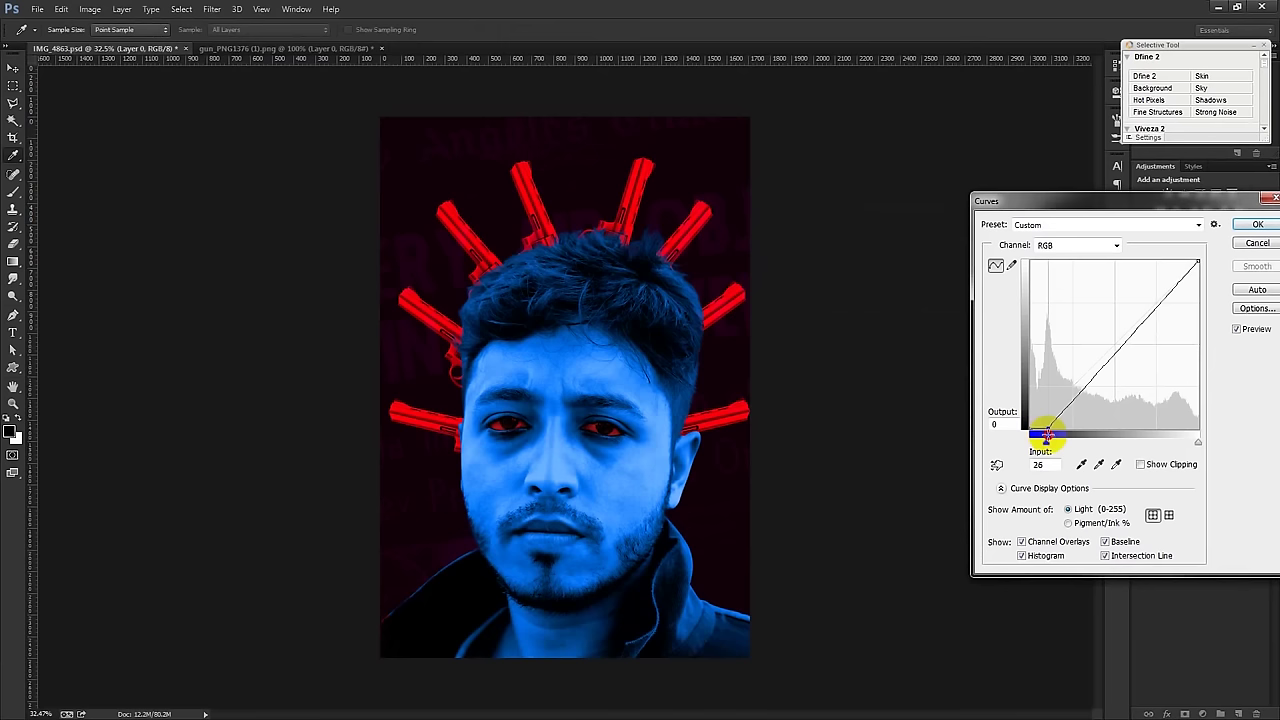
left_click_drag(1197, 262, 1184, 242)
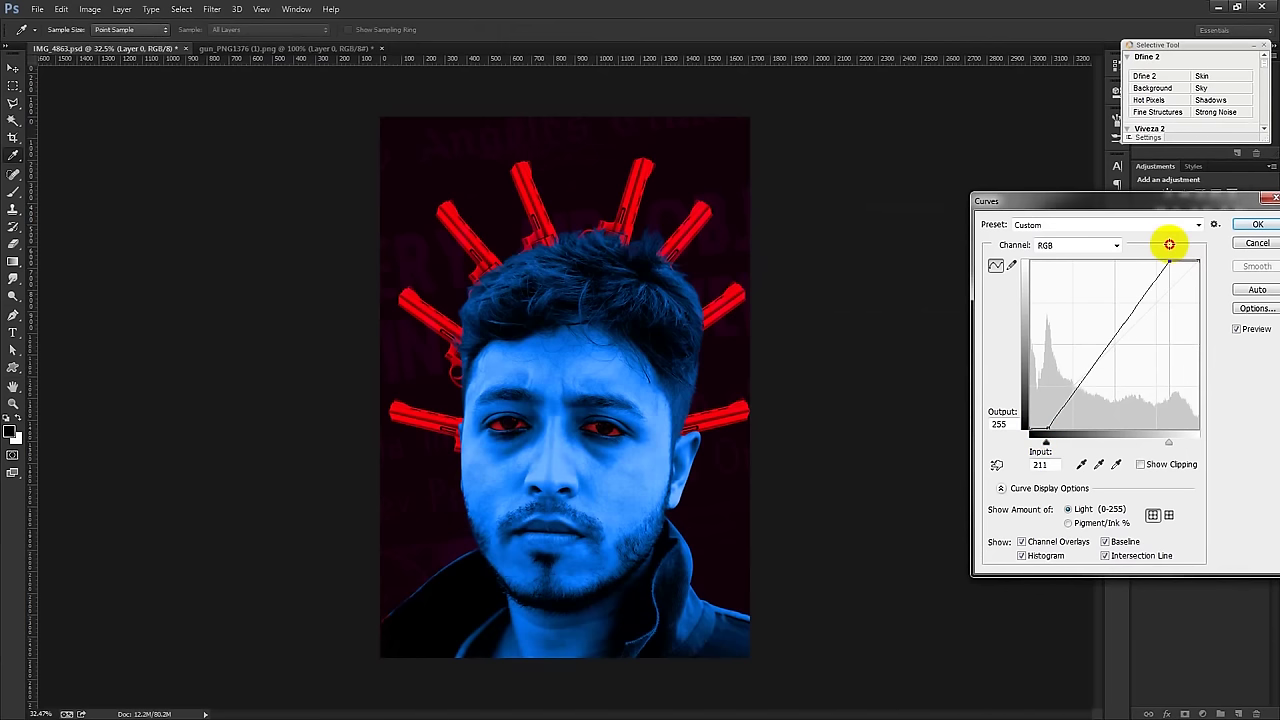
left_click_drag(1184, 242, 1193, 244)
left_click(1077, 394)
left_click_drag(1142, 316, 1148, 310)
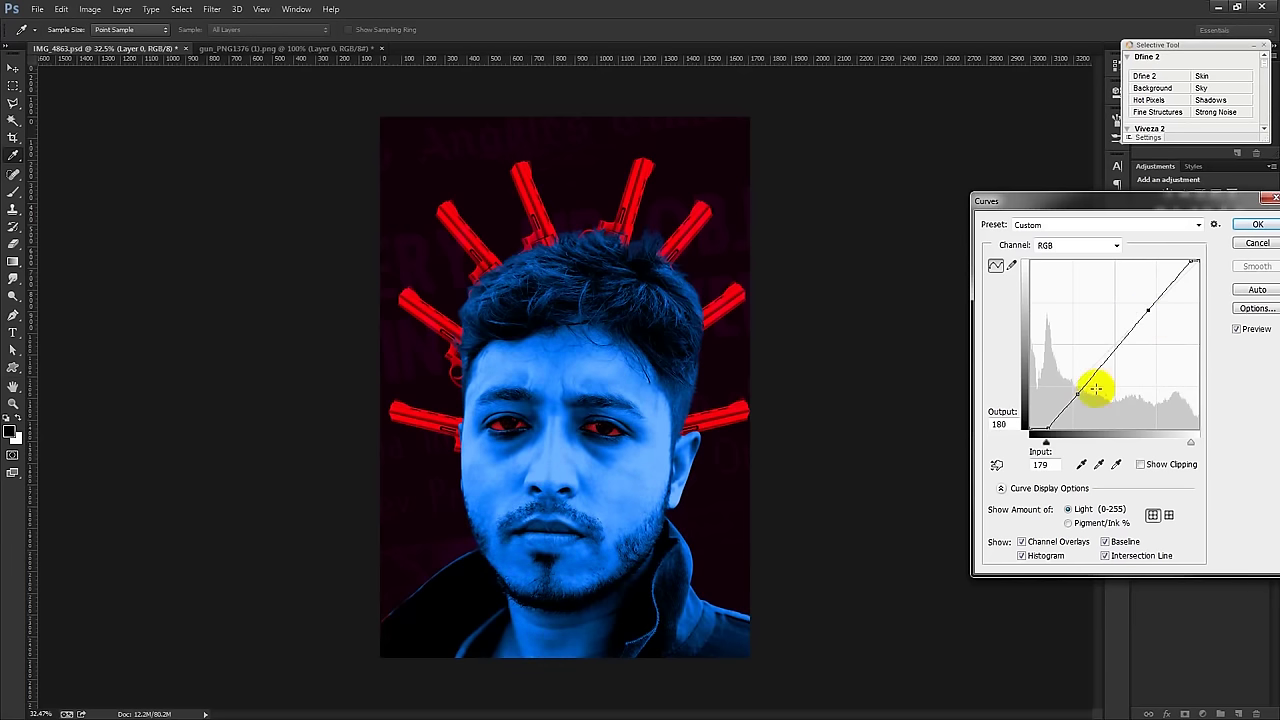
left_click_drag(1076, 395, 1068, 392)
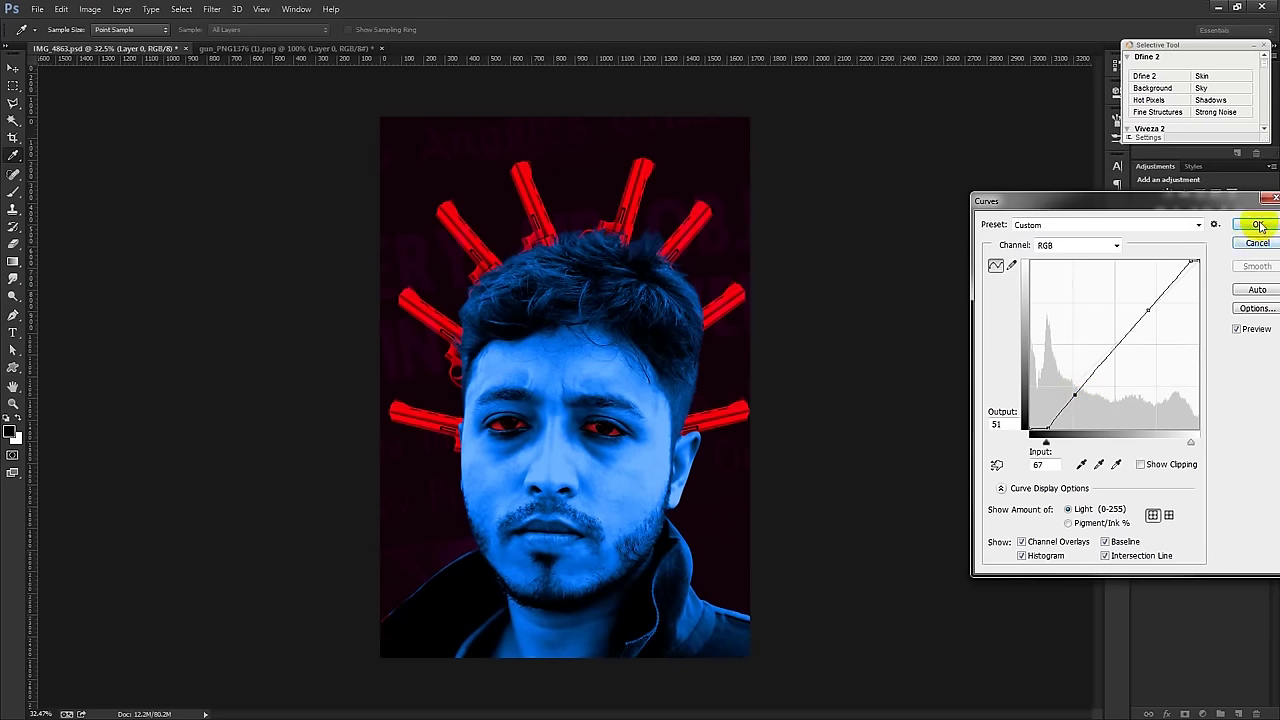
left_click(1255, 224)
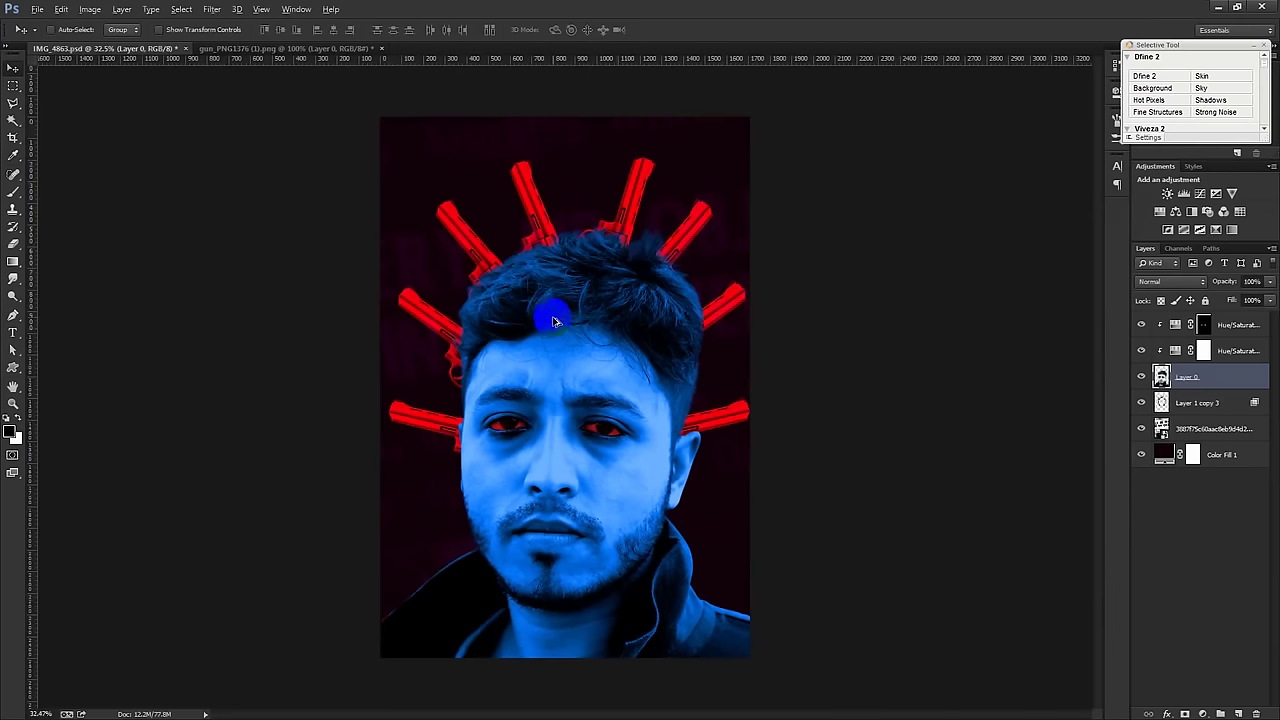
Step: Nudge the portrait and revolver layers a few pixels into place
left_click(1205, 325)
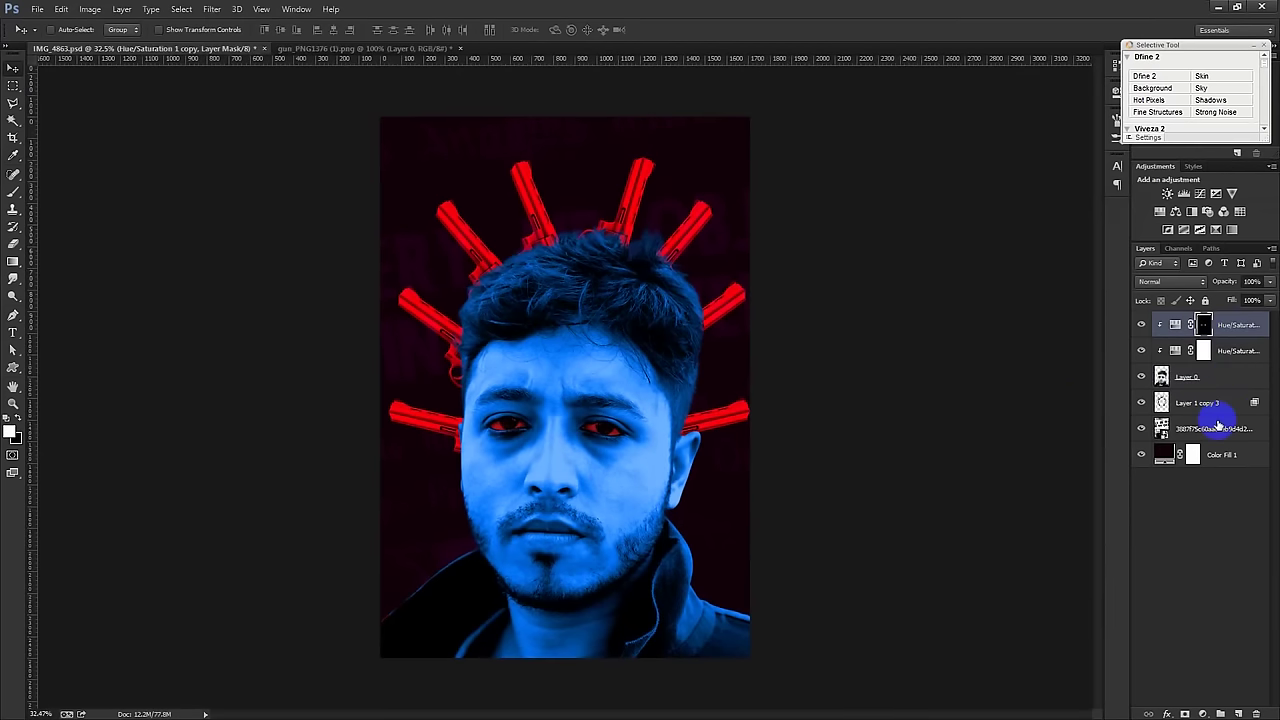
left_click(1200, 403, "shift")
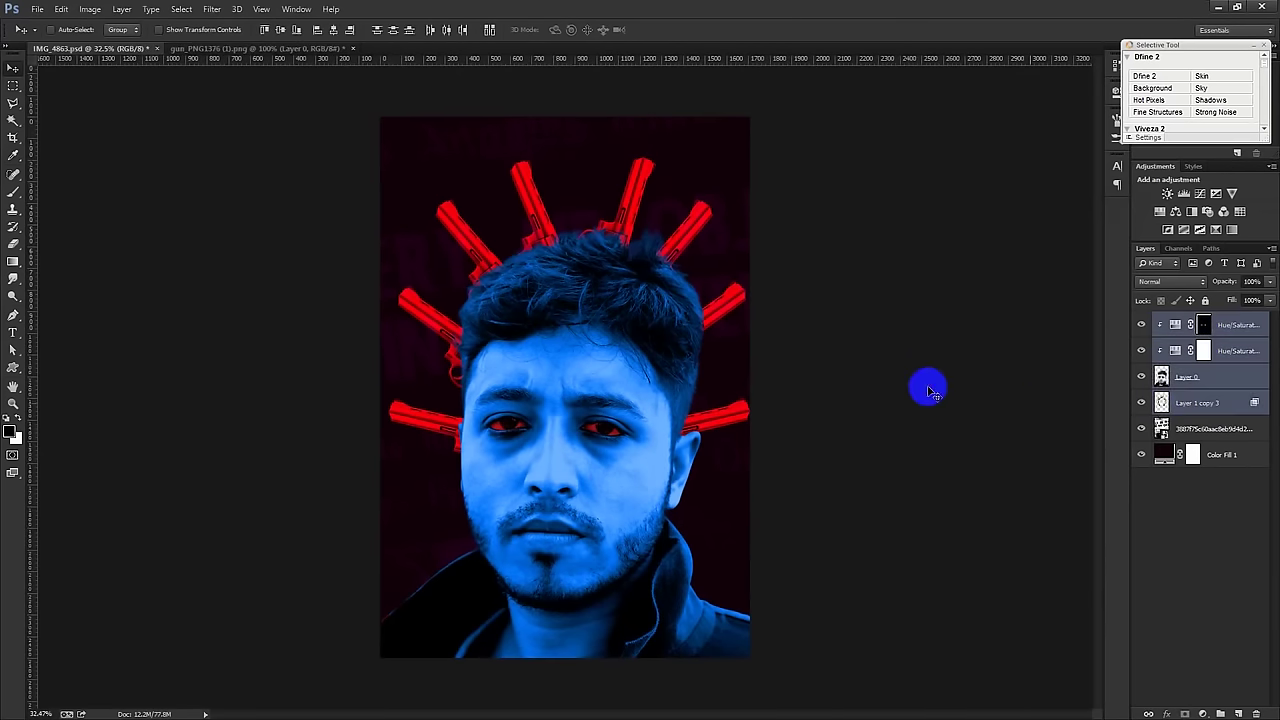
left_click_drag(926, 386, 923, 378)
left_click(1206, 376)
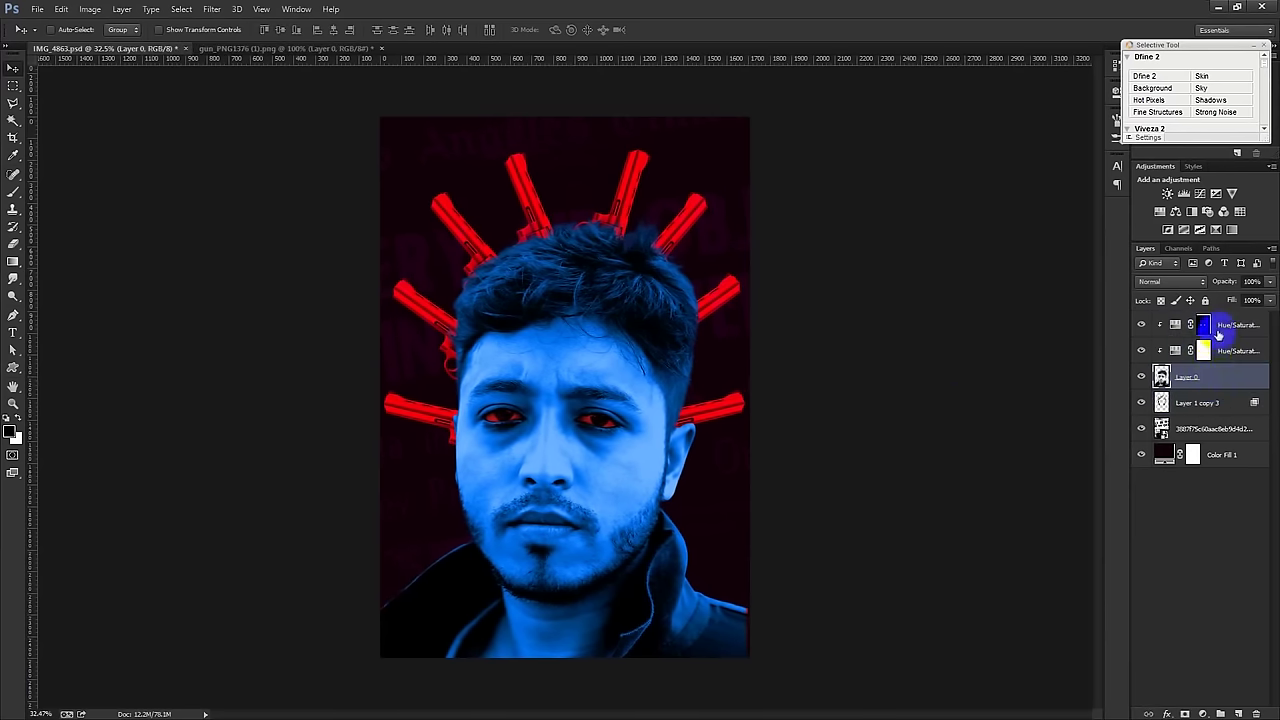
left_click(1198, 330, "shift")
key("Right")
key("Right")
key("Right")
key("Right")
key("Right")
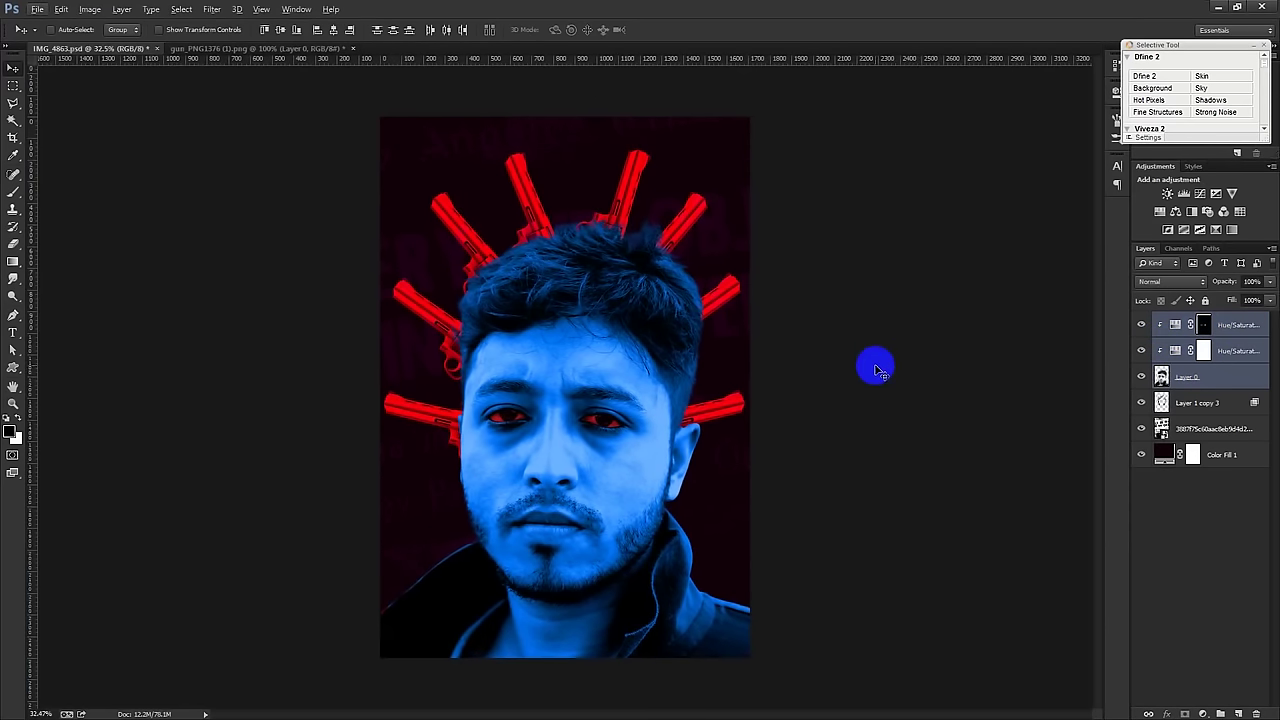
left_click_drag(875, 370, 871, 361)
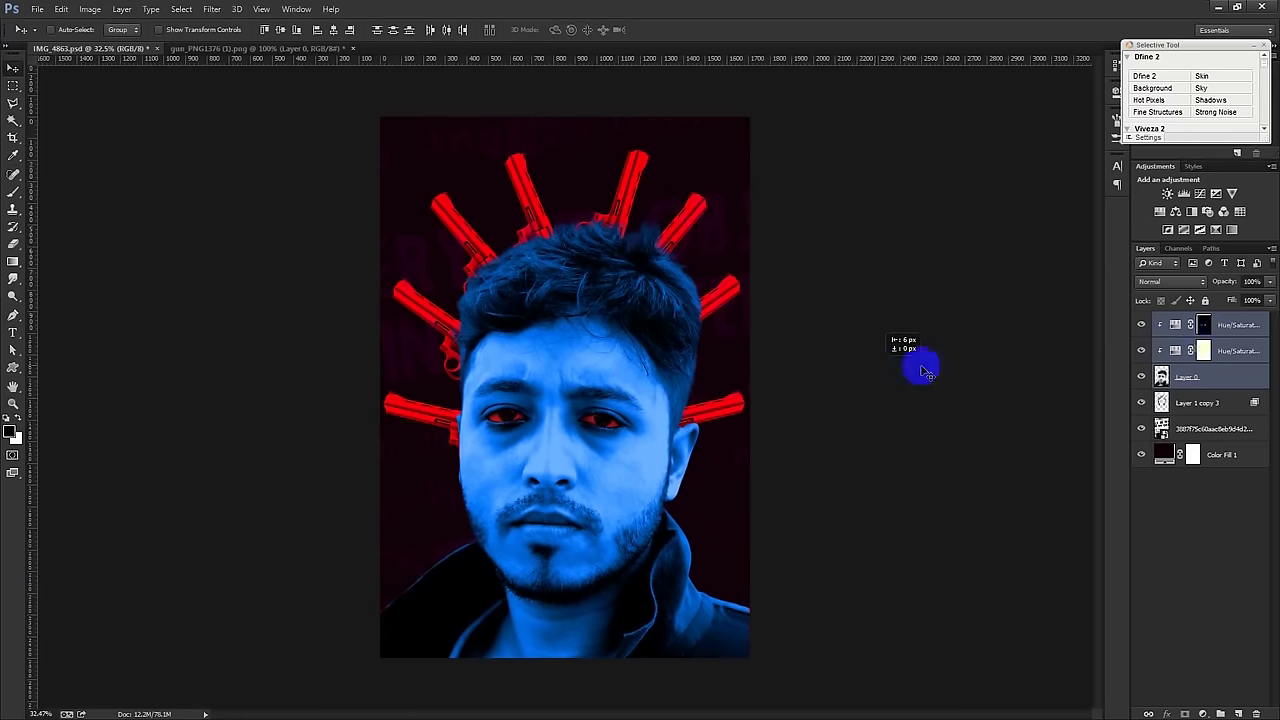
Step: Scale the portrait up to about 101.7% and move it slightly down
key("ctrl+t")
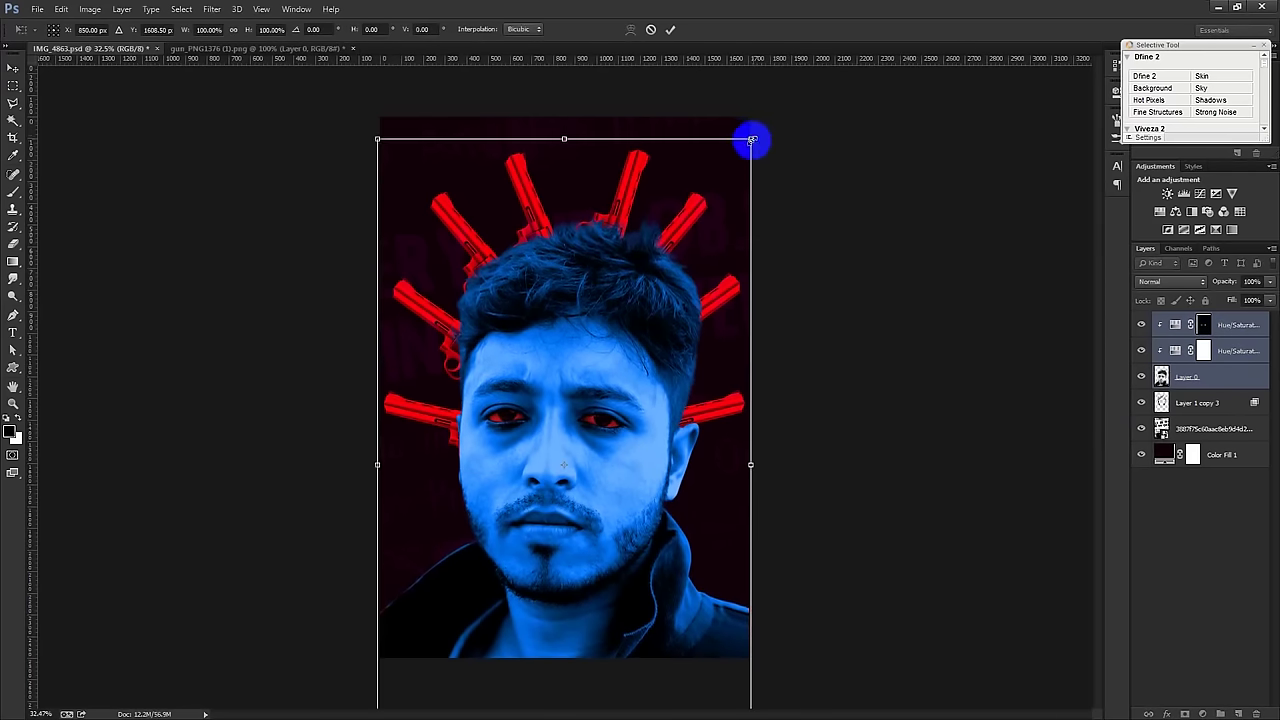
left_click_drag(762, 131, 765, 126)
mouse_move(680, 316)
left_mouse_down()
mouse_move(646, 330)
mouse_move(674, 320)
left_mouse_up()
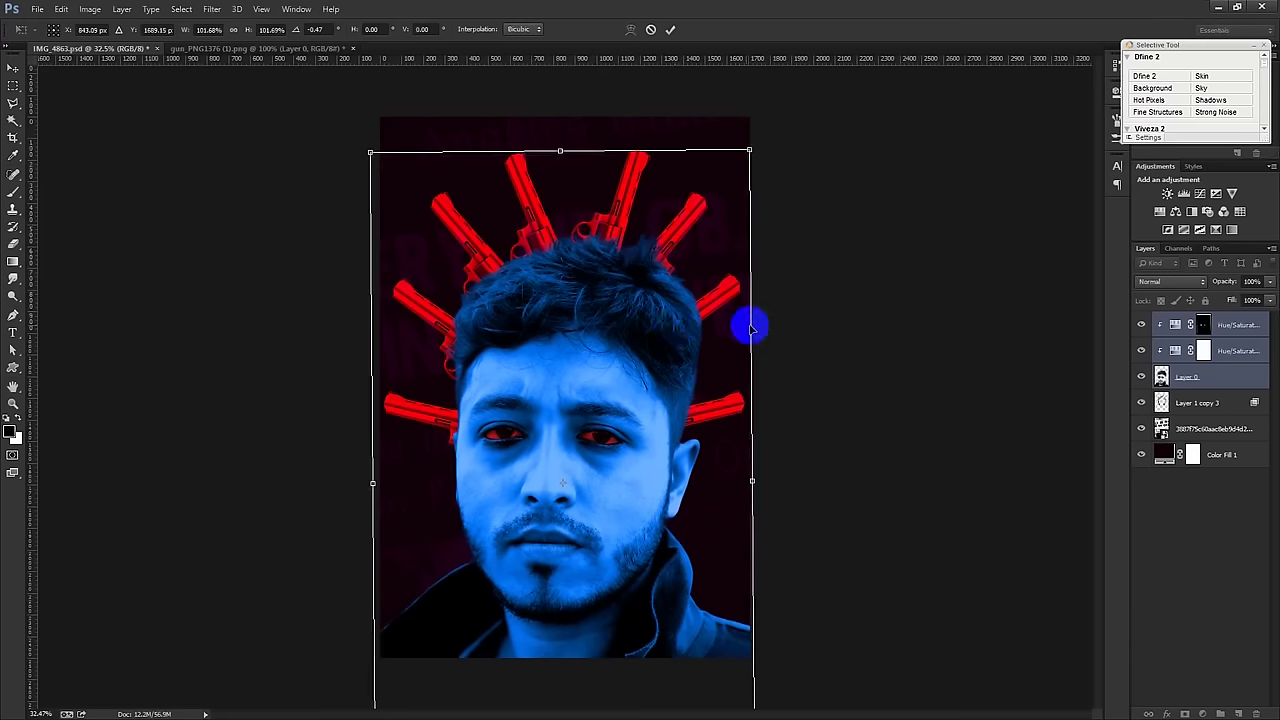
key("Return")
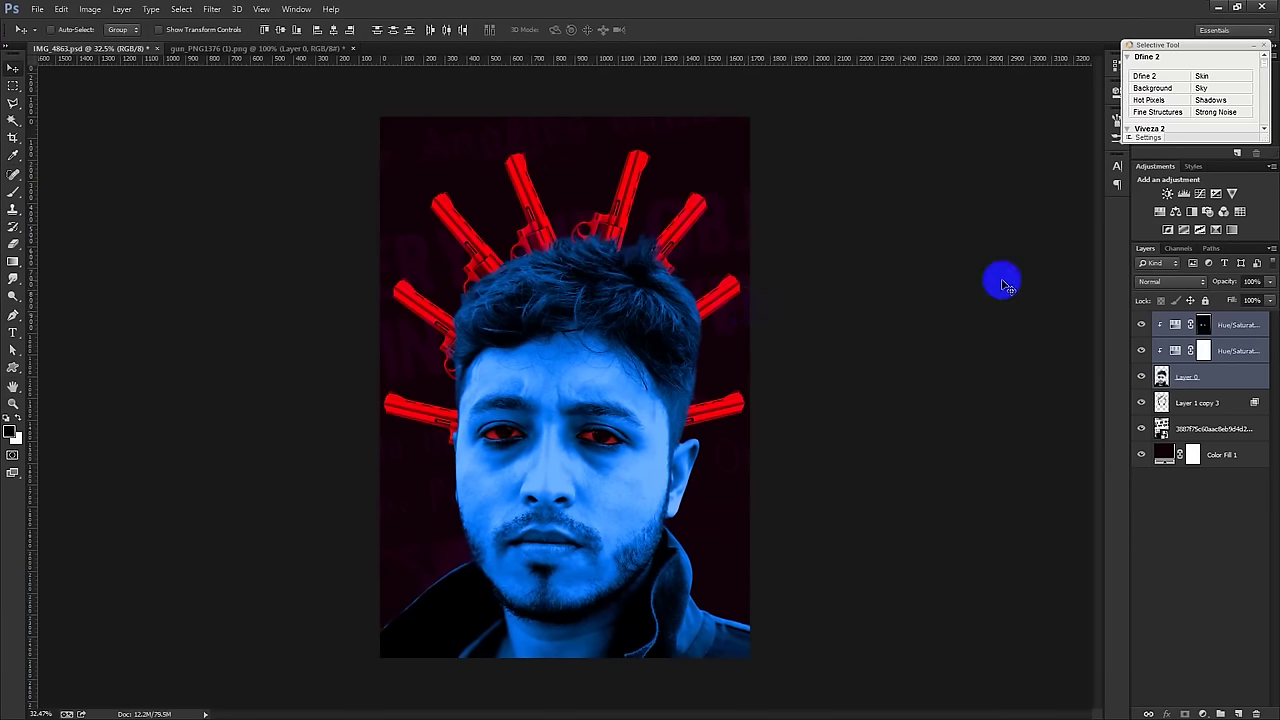
left_click(1222, 325)
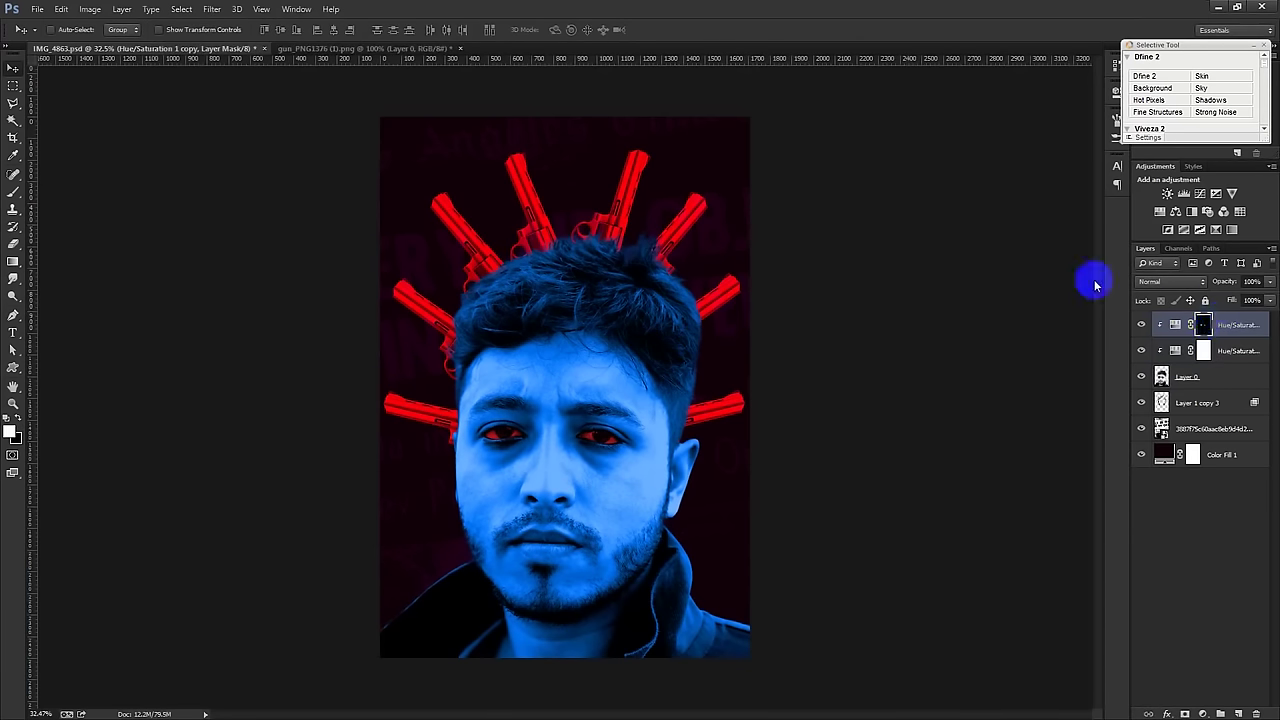
left_click(12, 338)
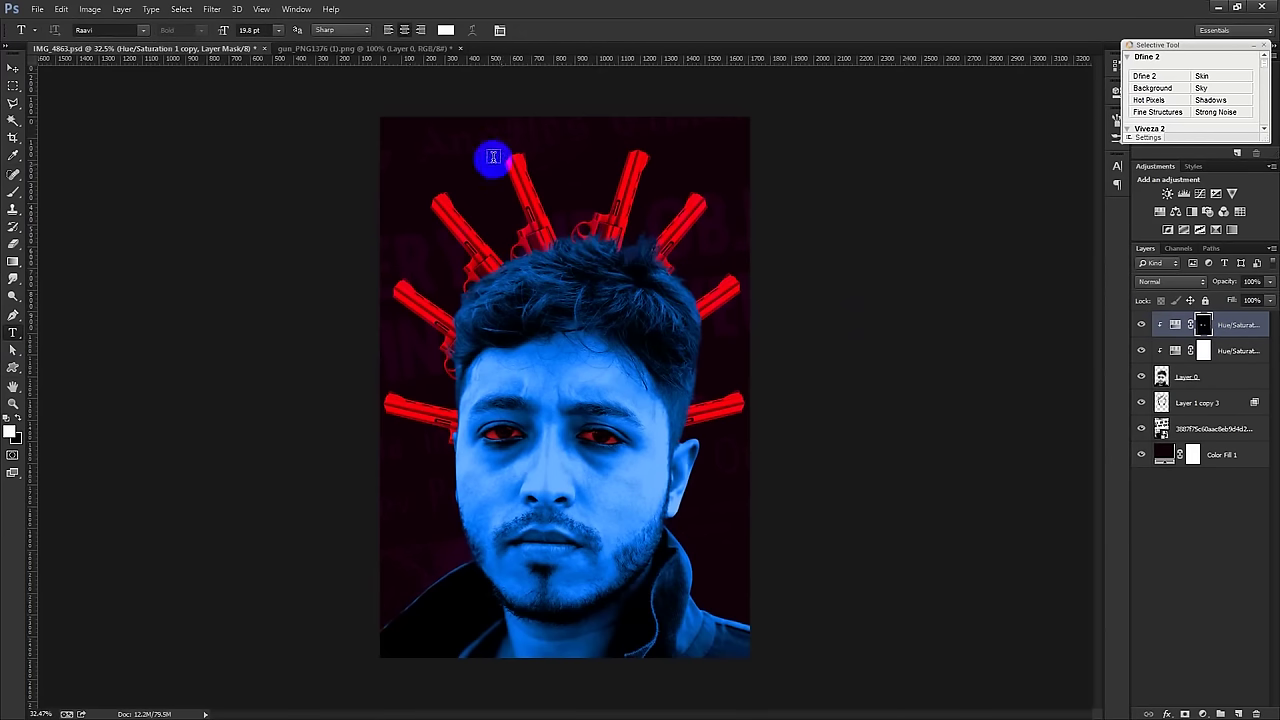
Step: Add the title 'RADHE' at 177.8 pt and centre it at the top of the poster
scroll(465, 143, "up", 3)
scroll(465, 143, "up", 2)
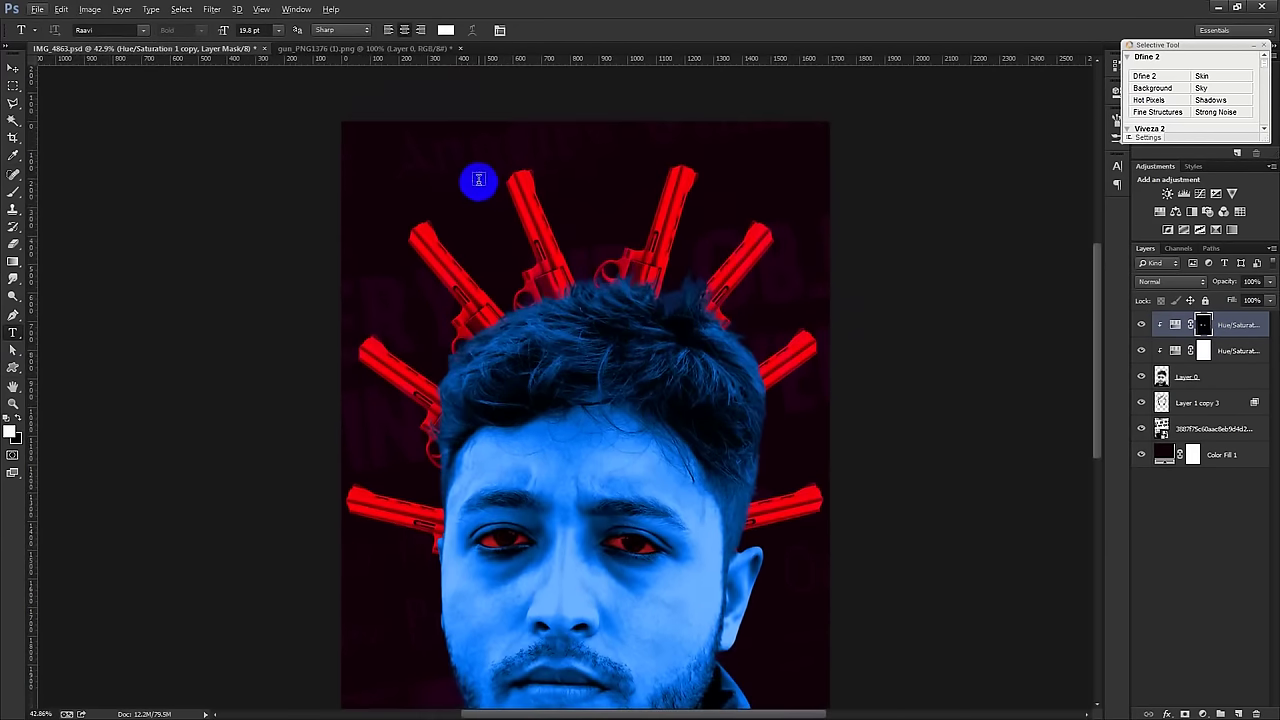
left_click(476, 200)
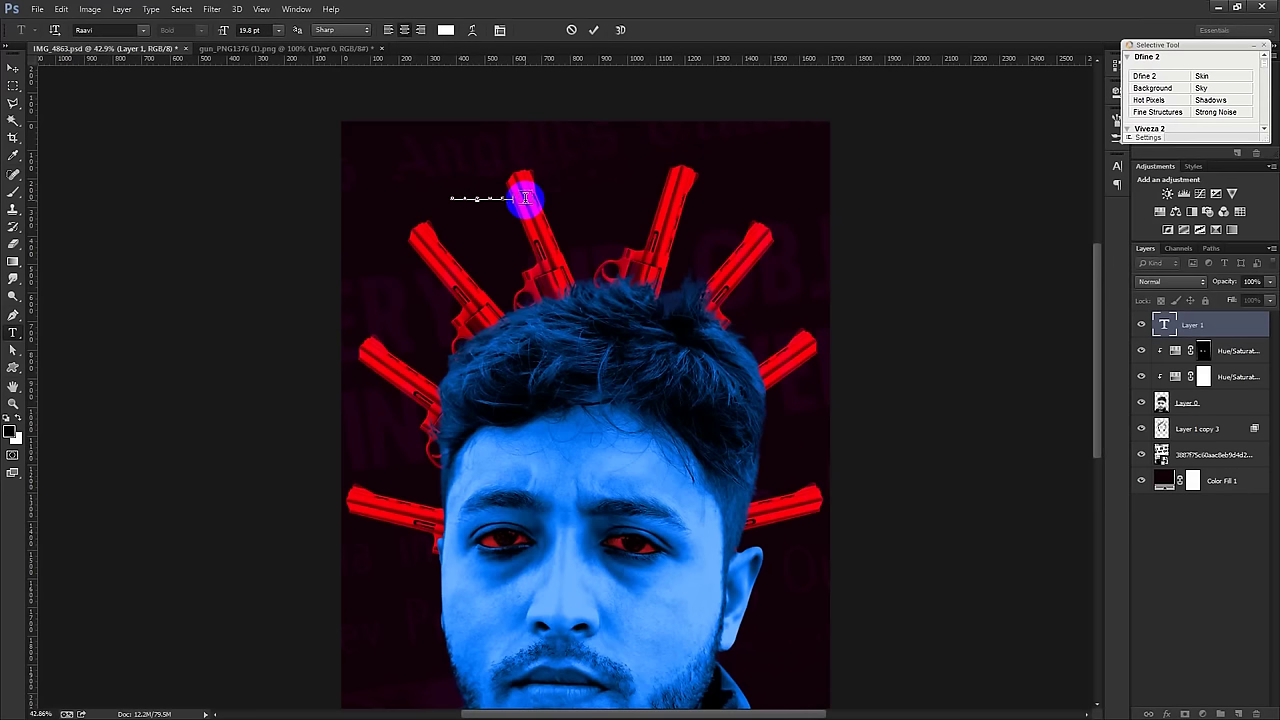
left_click(1116, 165)
left_click(1066, 210)
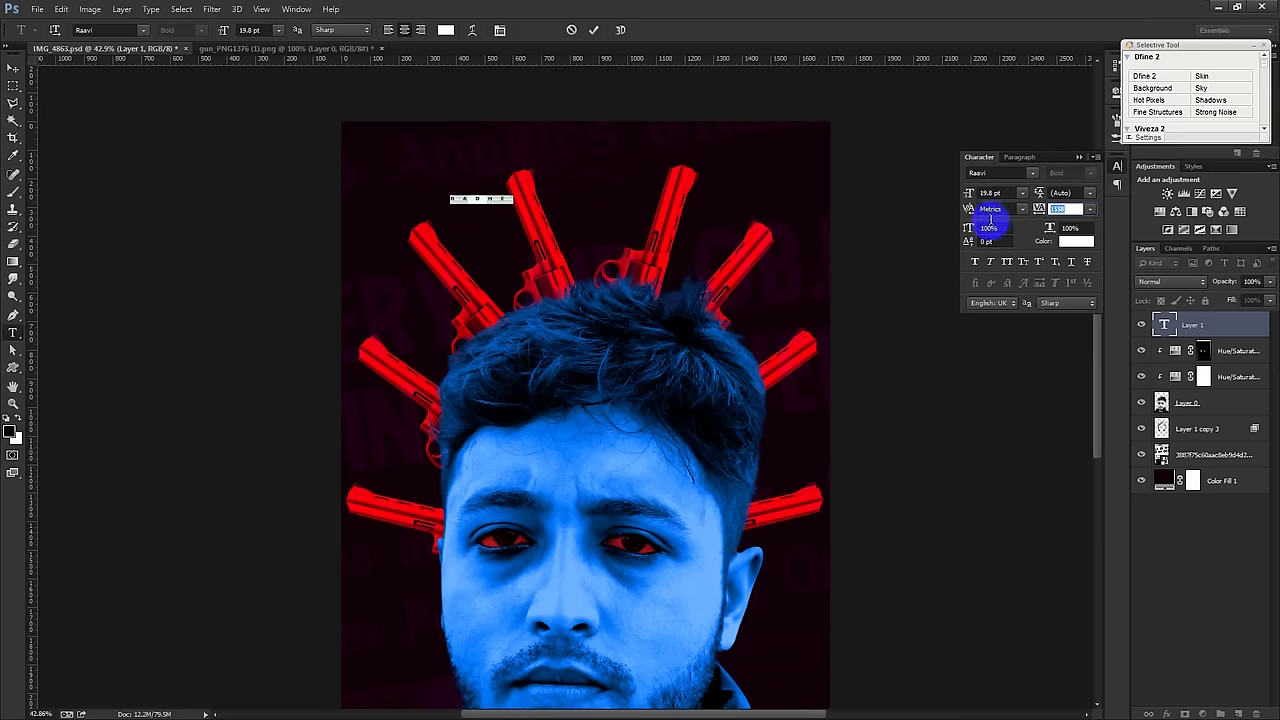
type("0")
left_click_drag(222, 31, 328, 55)
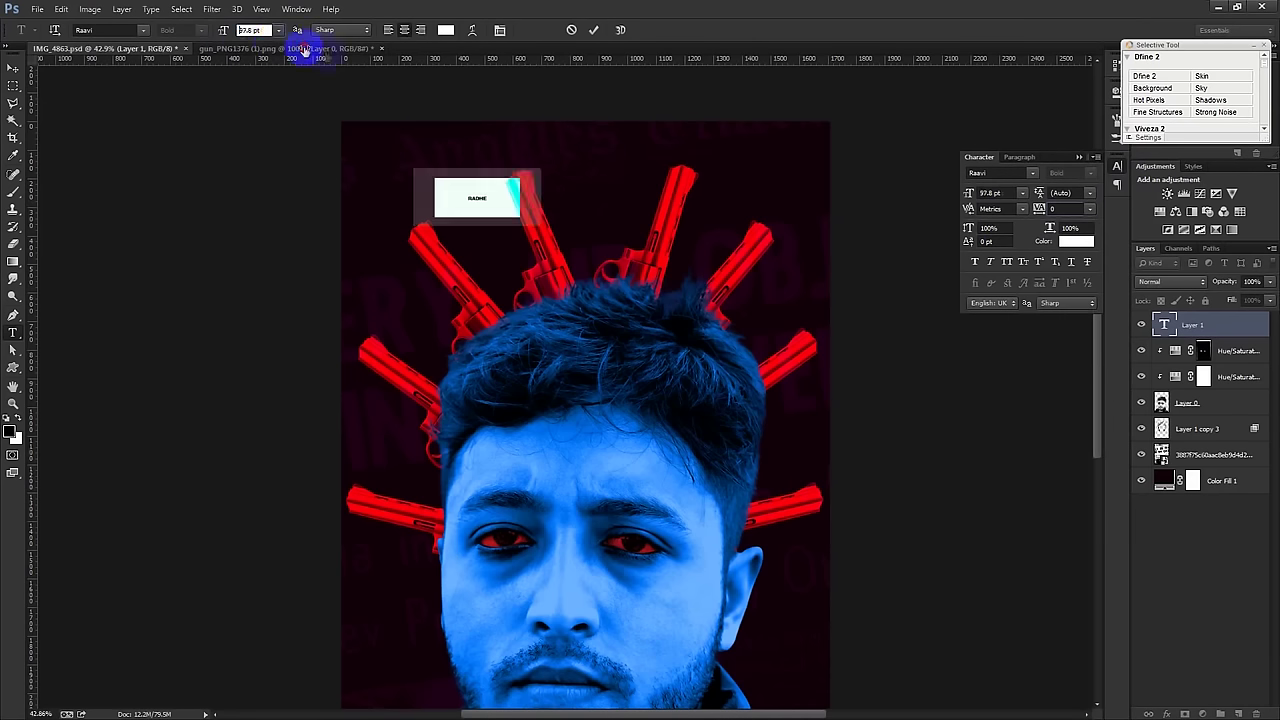
left_click_drag(548, 117, 523, 103)
type("Baby Jepers")
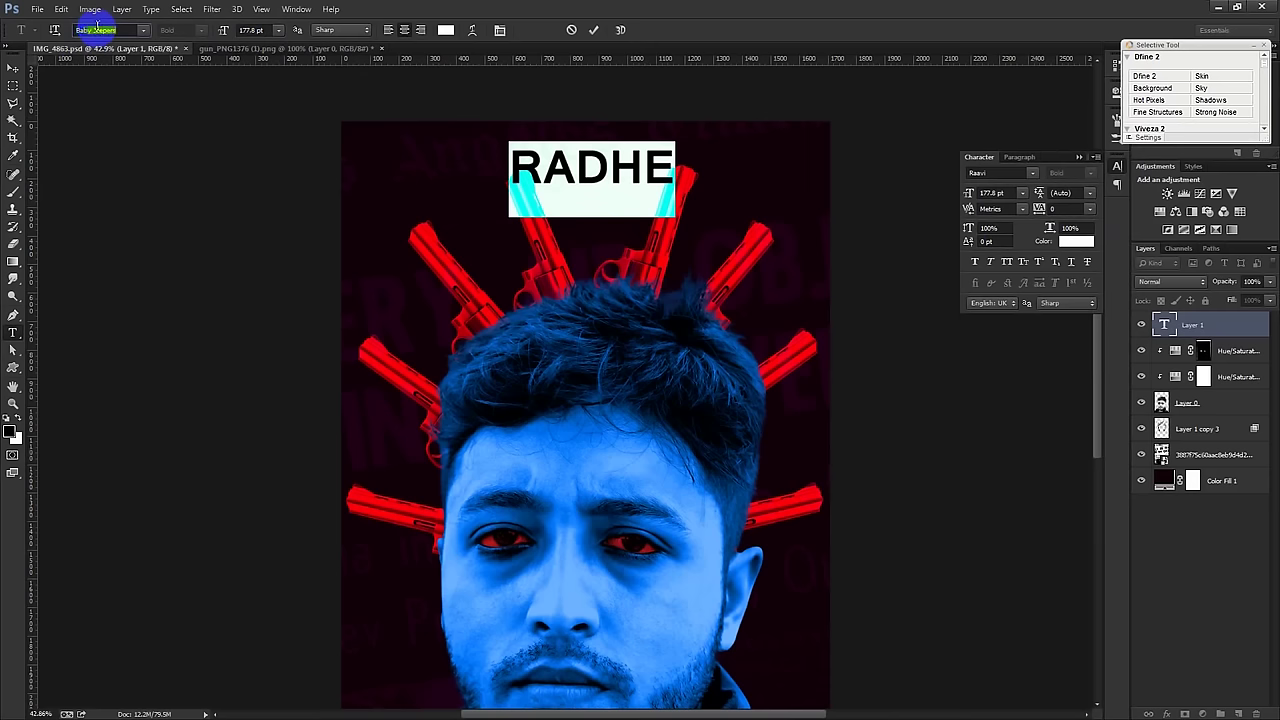
Step: Try the Baby Jeepers and Bad Films fonts on RADHE and enlarge it to 244.8 pt
key("Return")
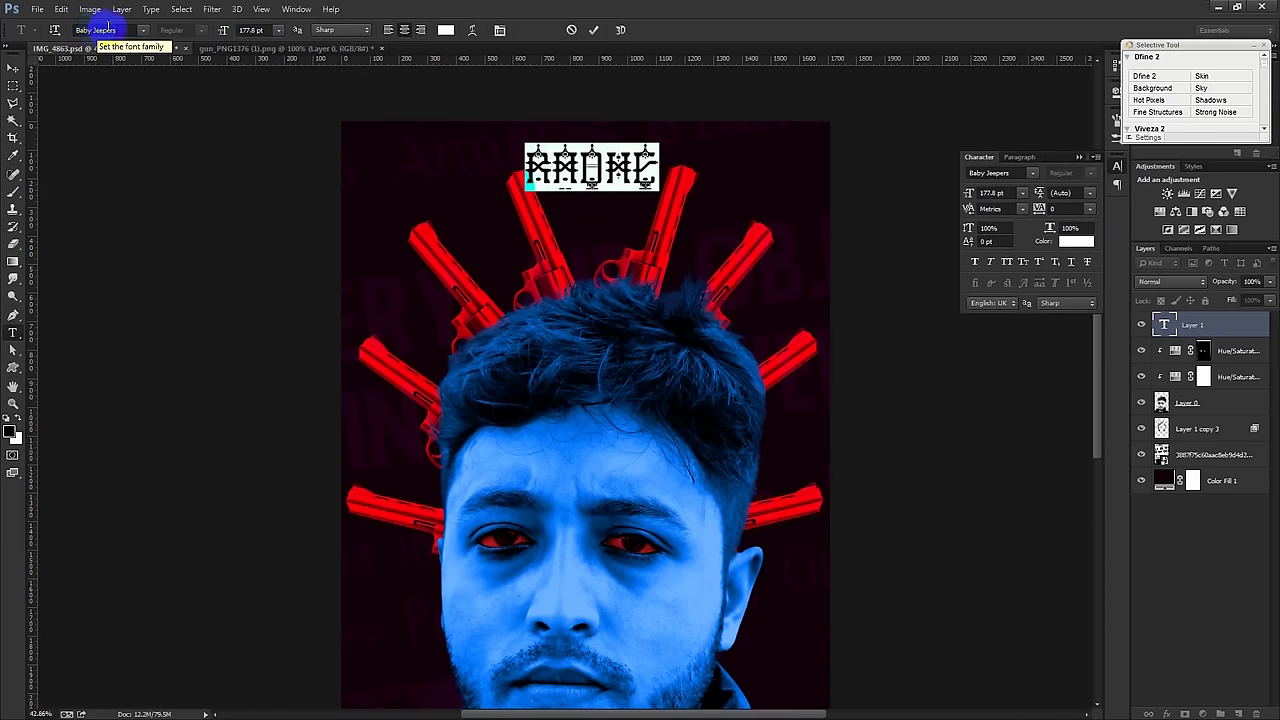
left_click(153, 33)
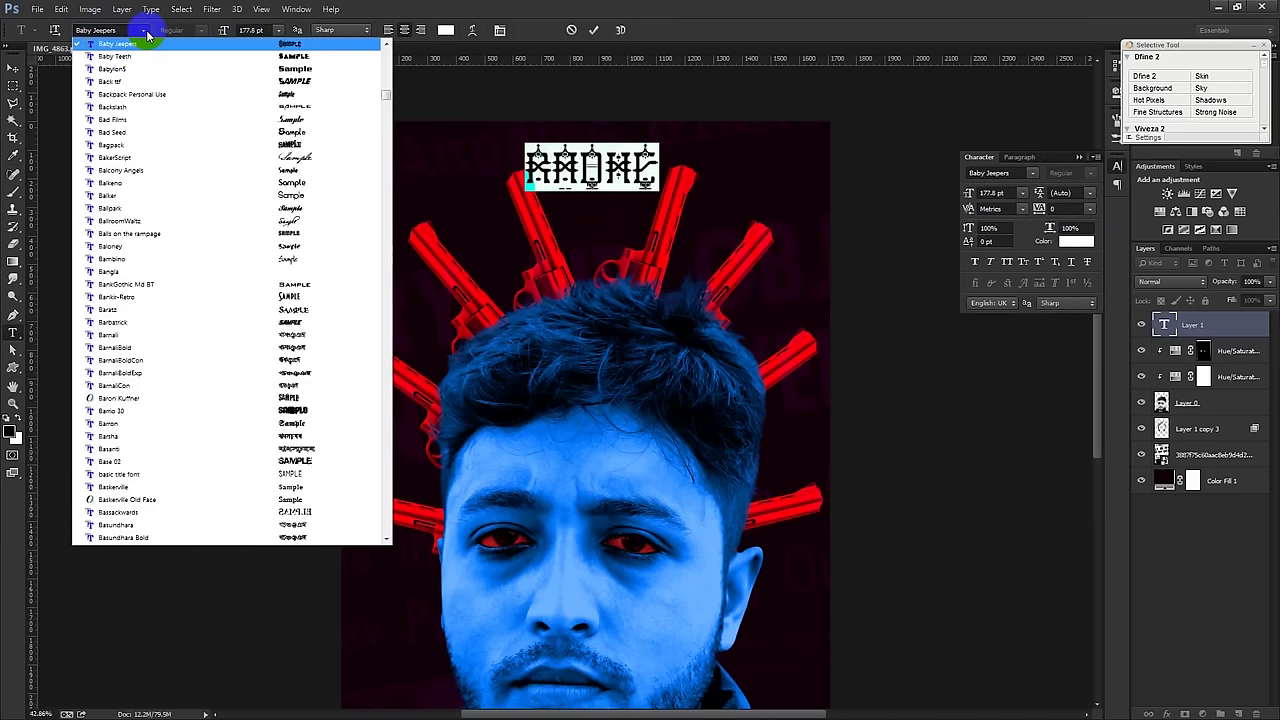
left_click(149, 121)
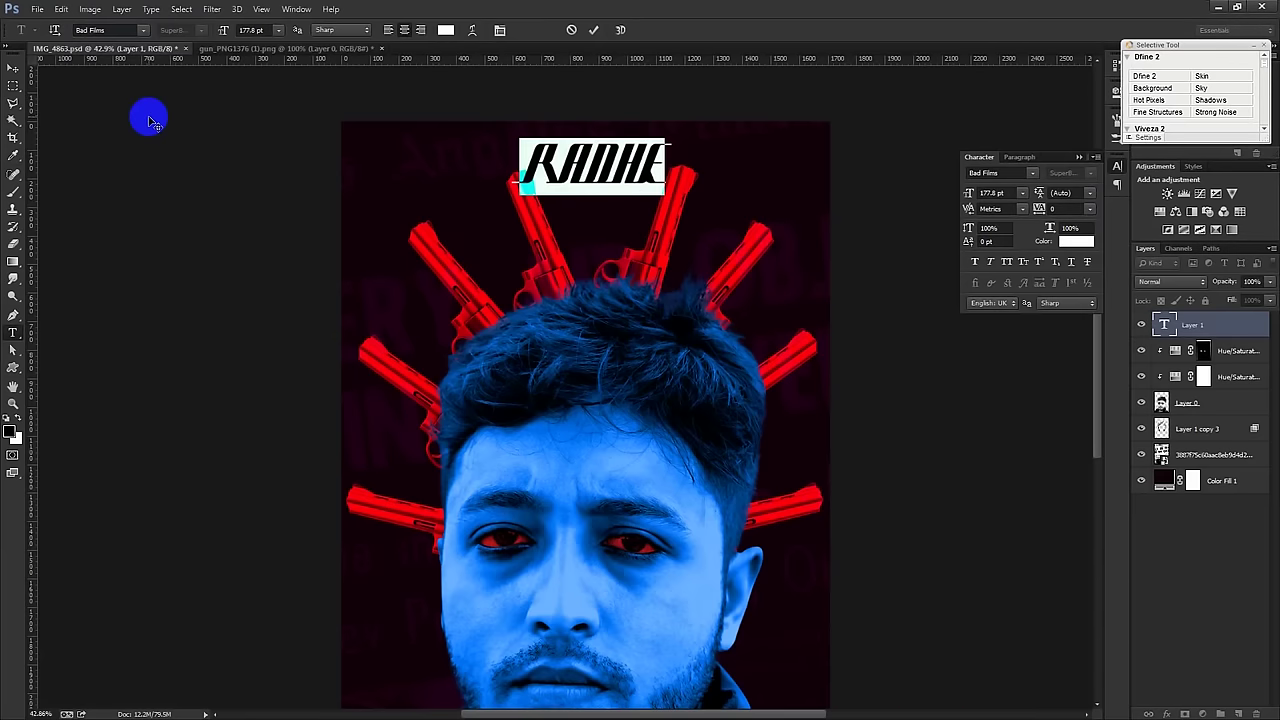
left_click(666, 168)
left_click(519, 168)
left_click_drag(519, 168, 537, 232)
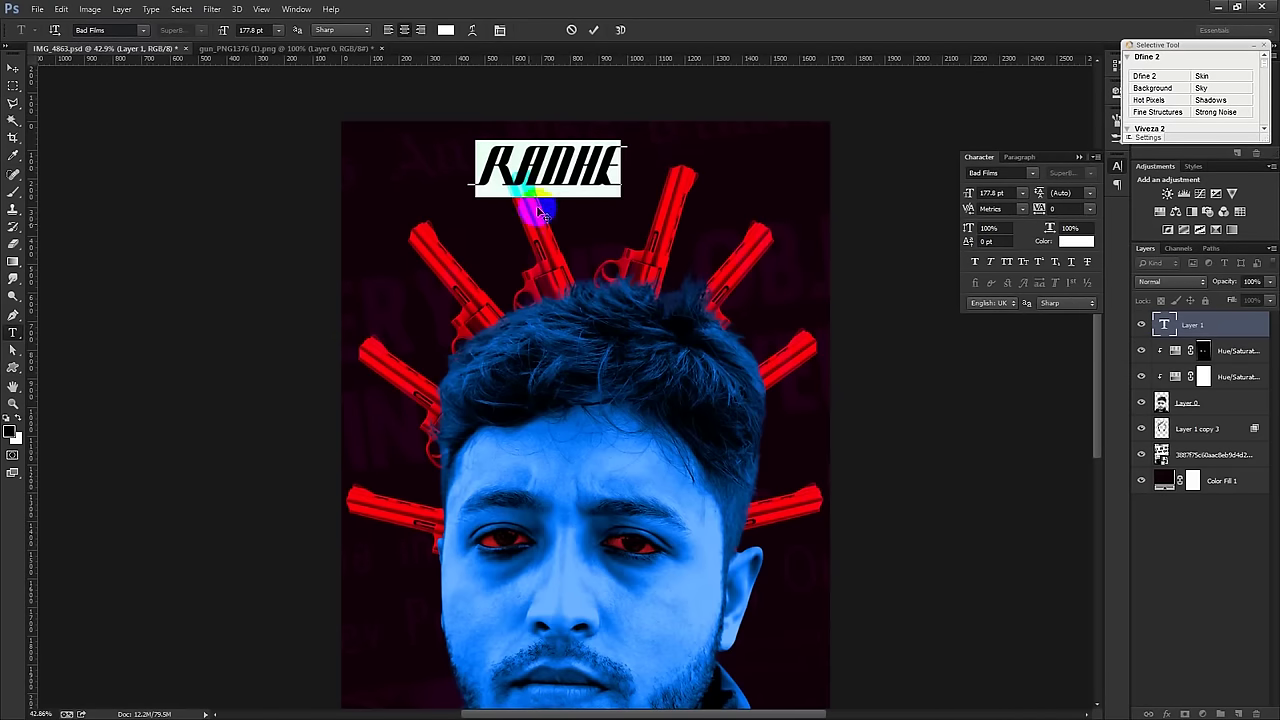
left_click_drag(224, 33, 272, 50)
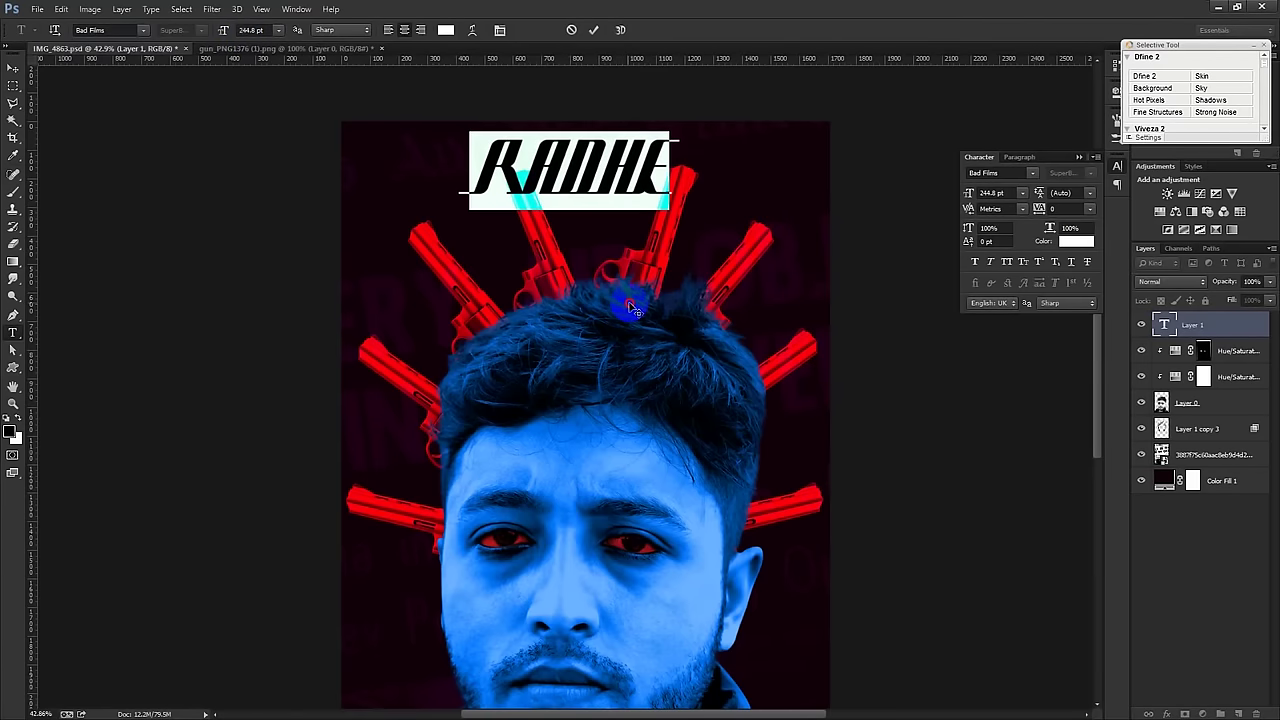
left_click(674, 180)
Step: Select all of the RADHE text and change its font to Bebas
key("ctrl+a")
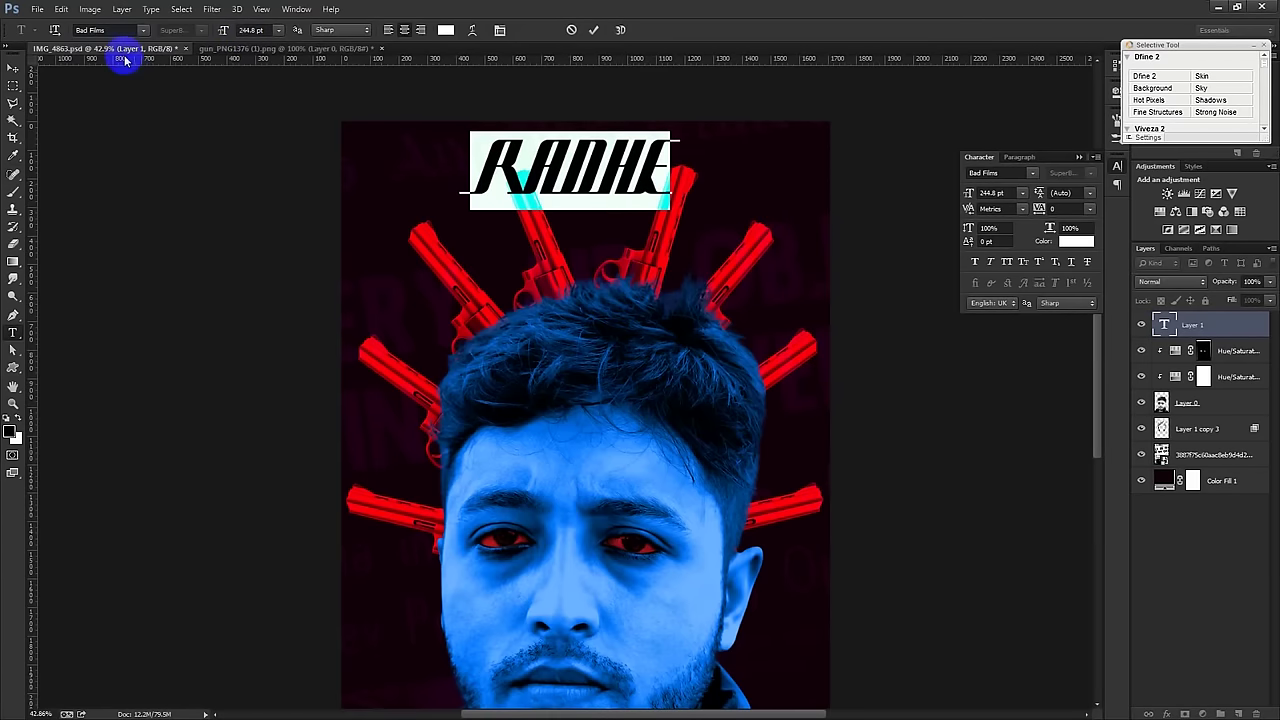
left_click(143, 30)
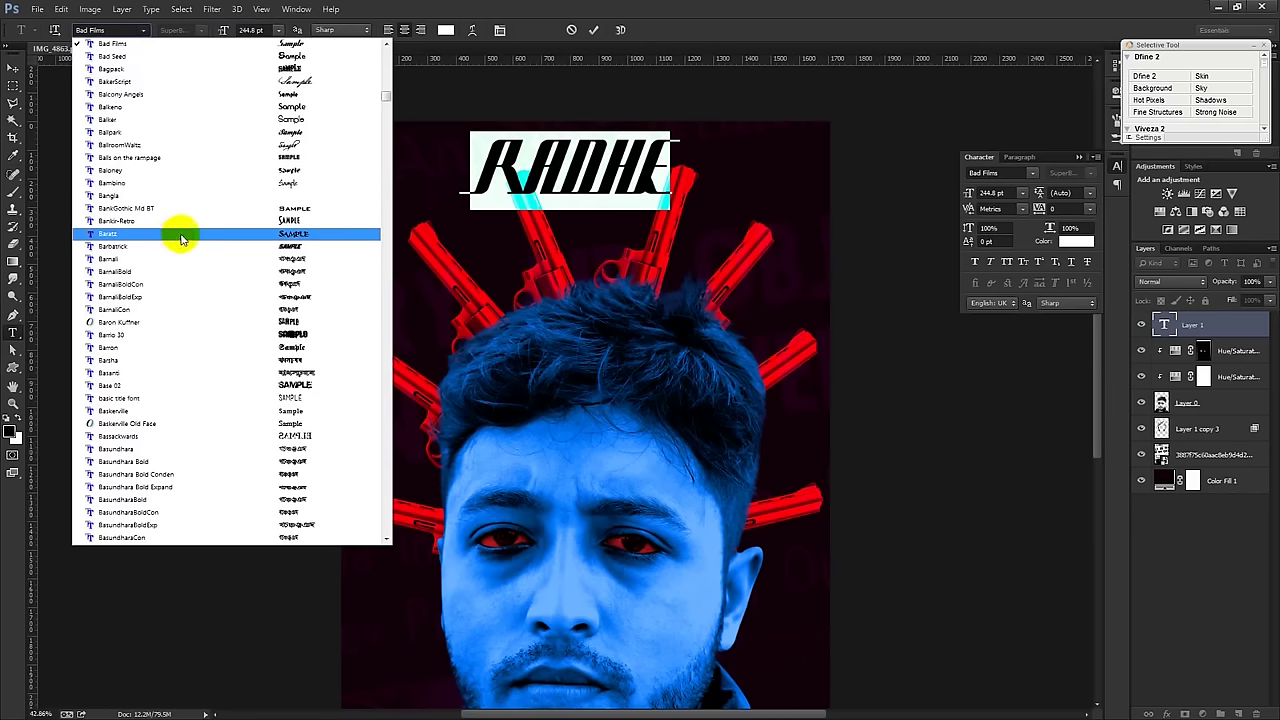
scroll(181, 236, "down", 1)
scroll(181, 236, "down", 3)
scroll(181, 236, "down", 3)
scroll(181, 236, "down", 2)
scroll(214, 335, "down", 1)
scroll(230, 350, "down", 1)
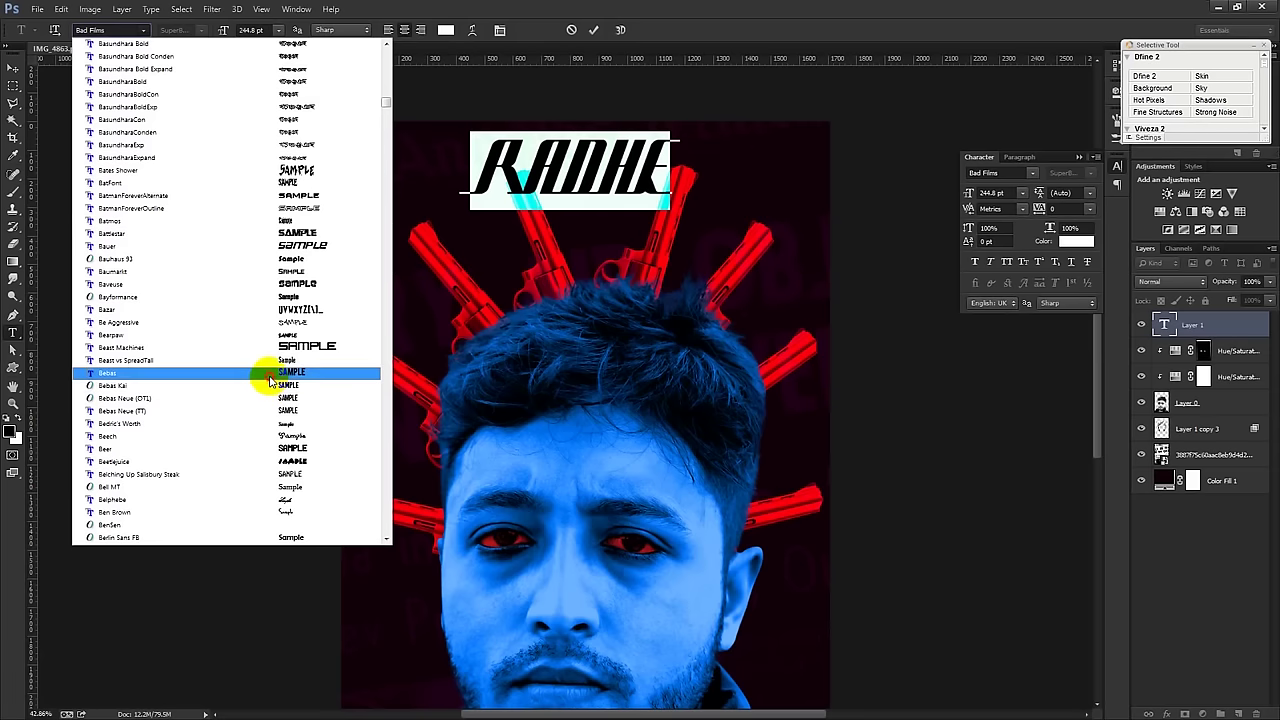
left_click(267, 372)
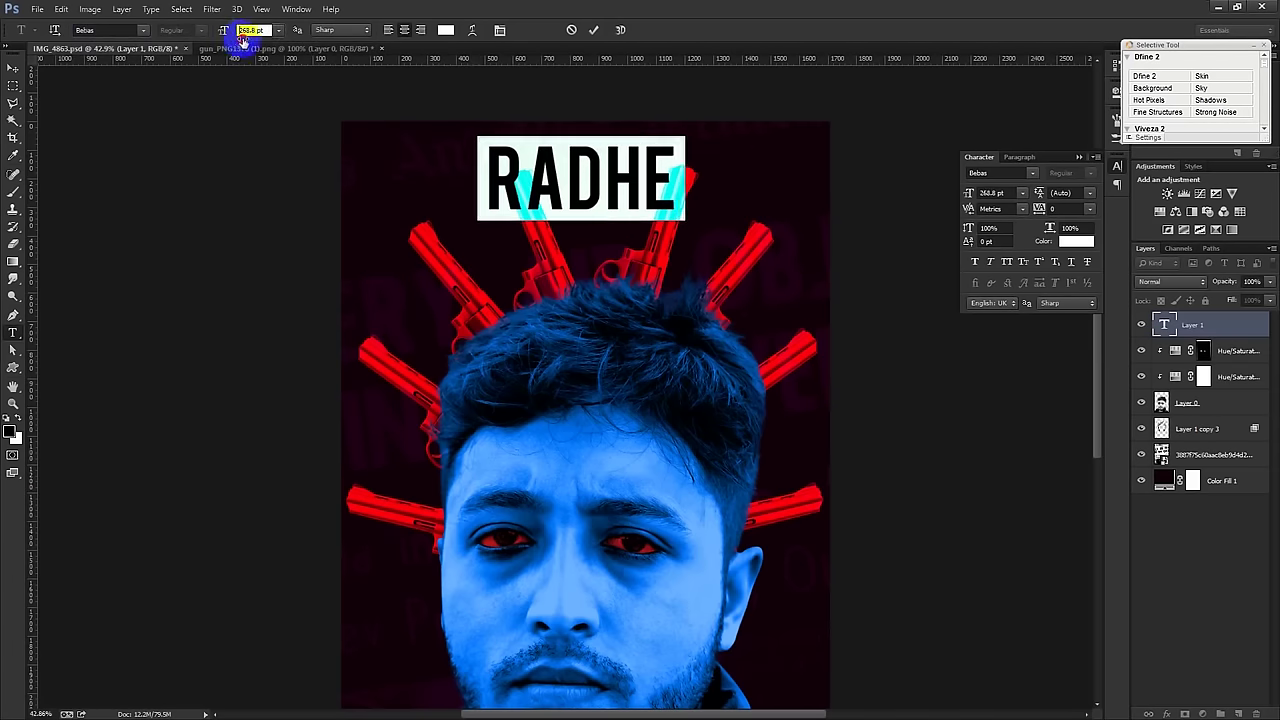
Step: Enlarge RADHE to 272.8 pt, commit it, and centre it above the head
left_click_drag(227, 33, 252, 33)
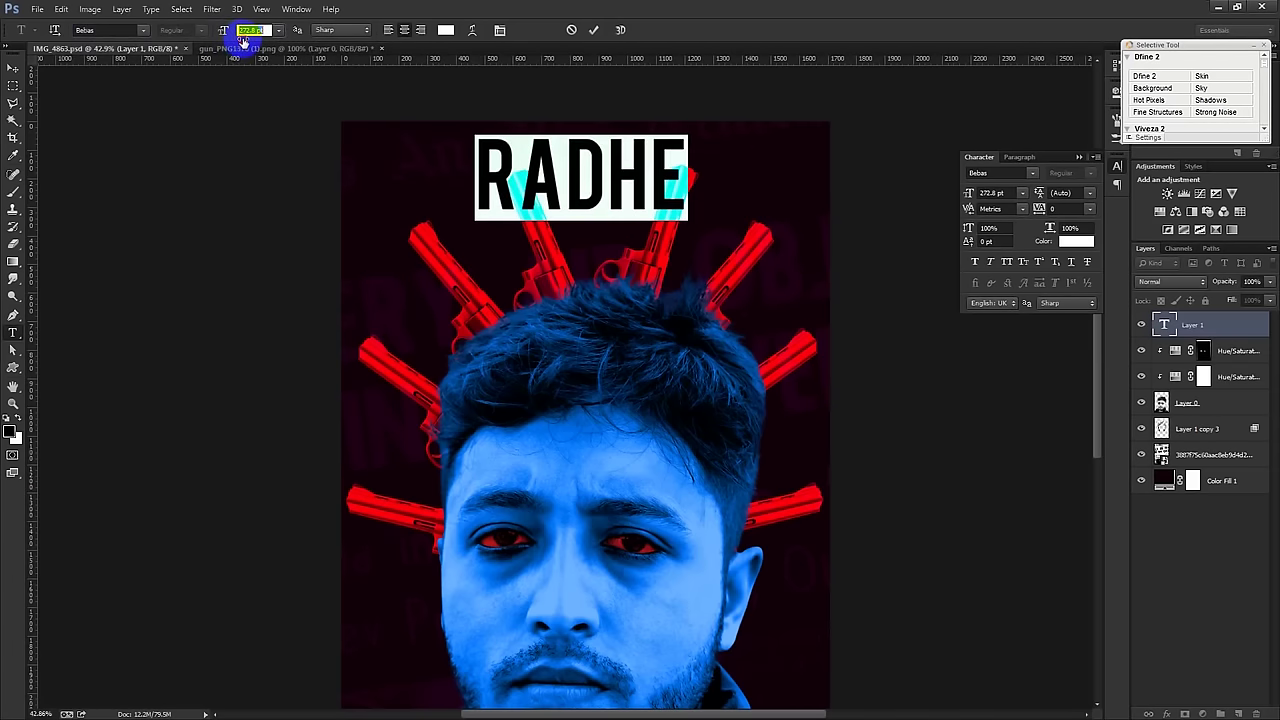
left_click(593, 31)
left_click(13, 67)
left_click_drag(555, 182, 552, 182)
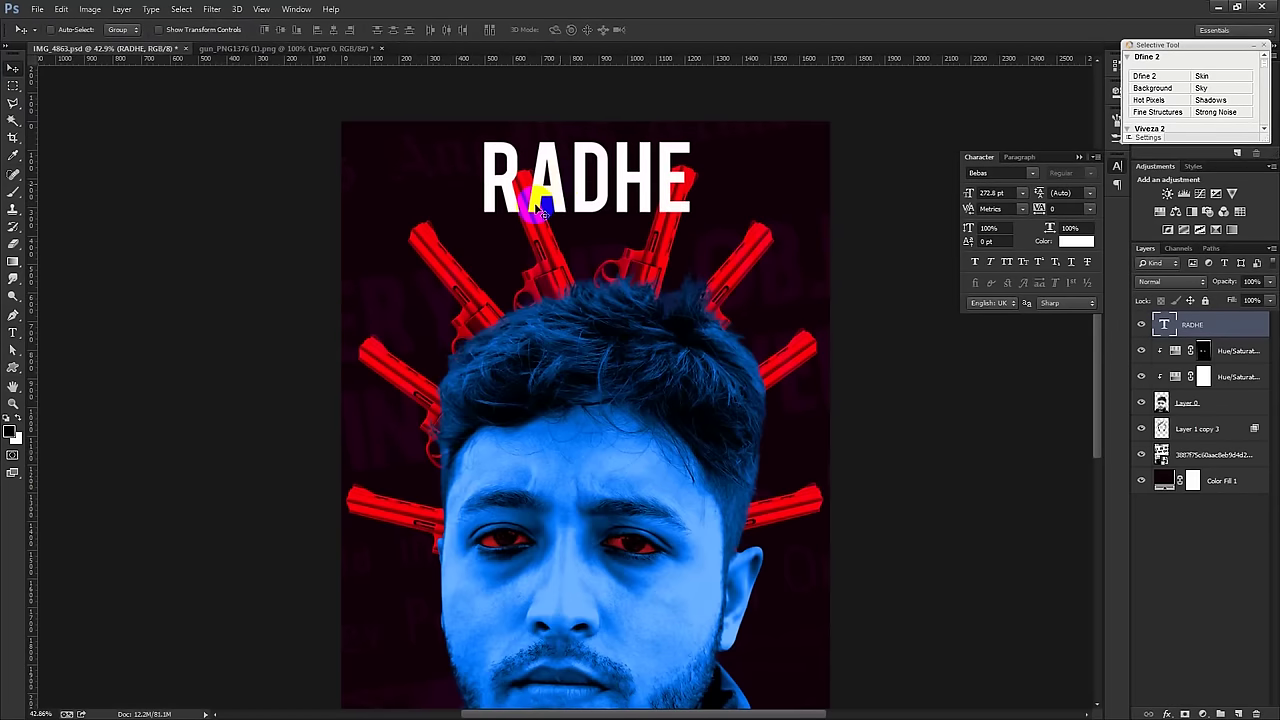
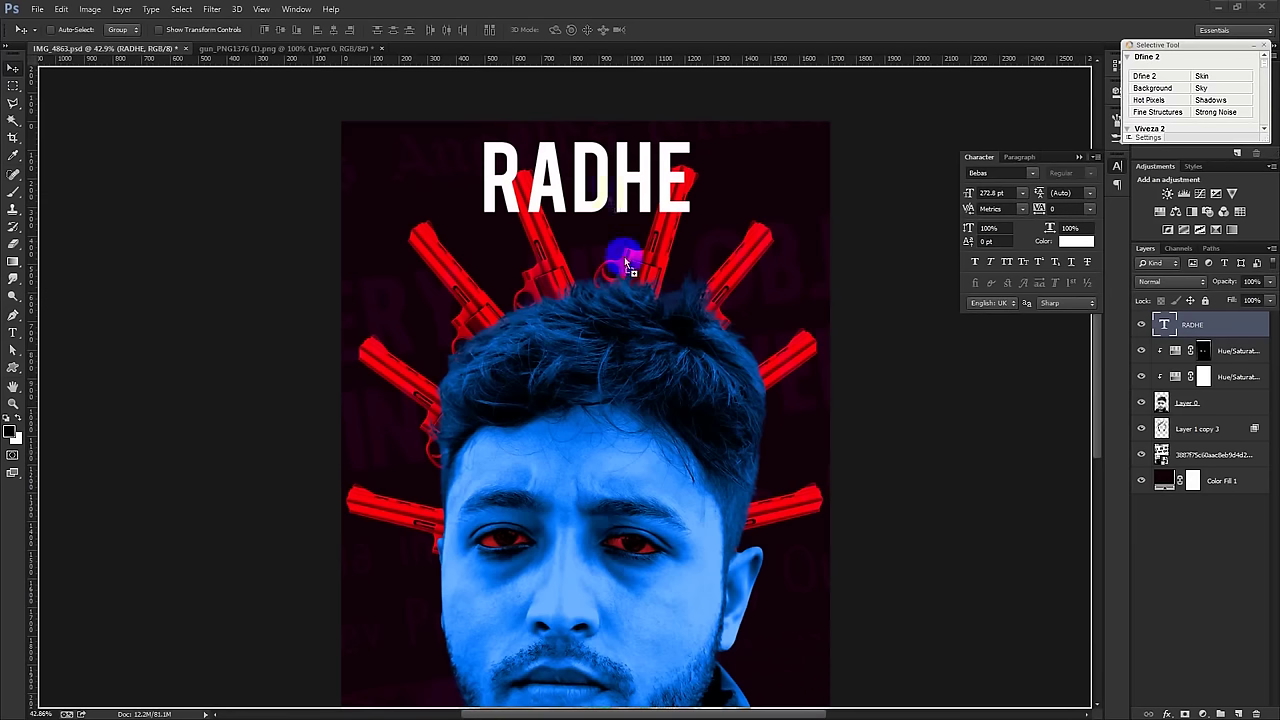
Step: Place the whitepaint1 texture over the title and clip it into the RADHE letters
mouse_move(866, 312)
left_mouse_down()
mouse_move(601, 340)
mouse_move(623, 186)
left_mouse_up()
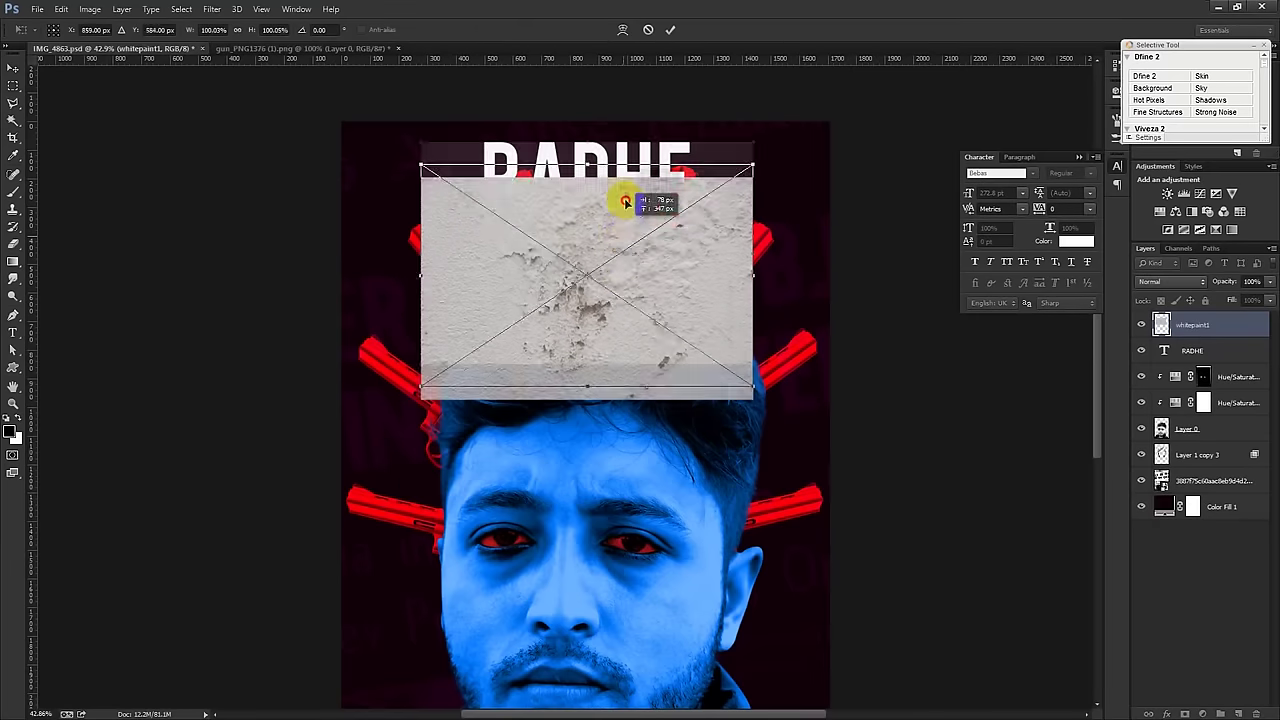
key("Return")
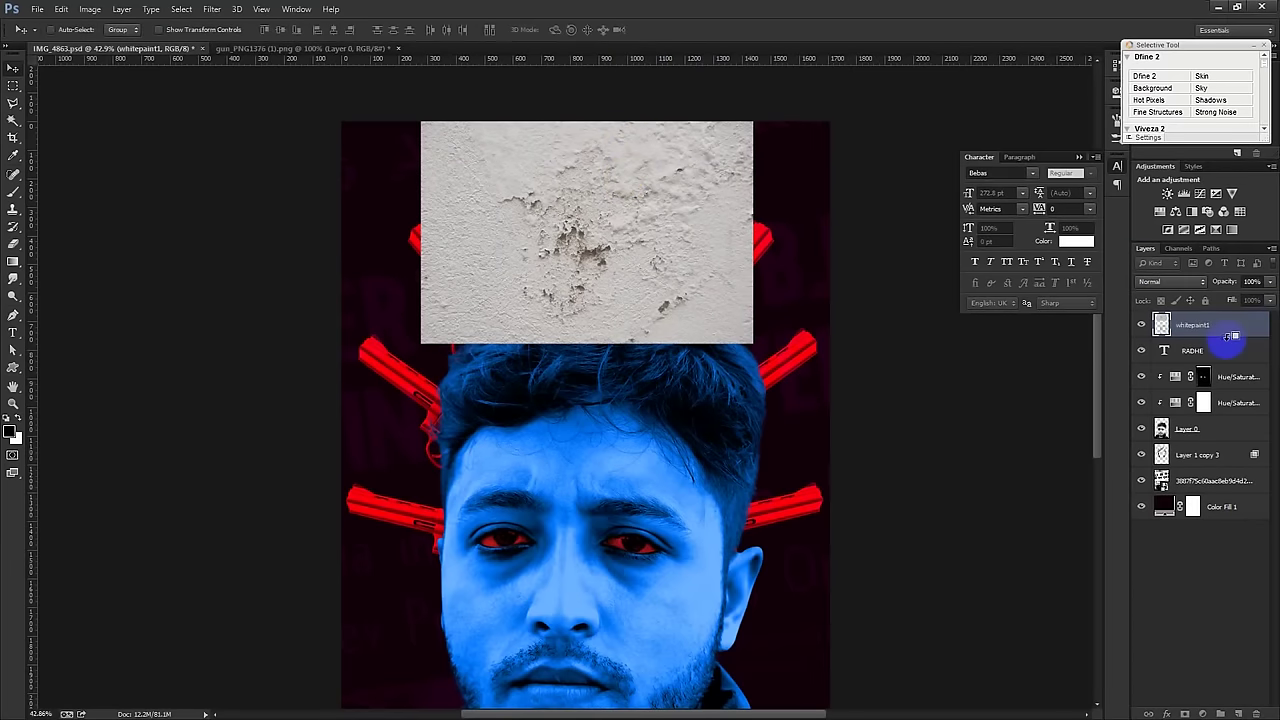
left_click(1229, 337, "alt")
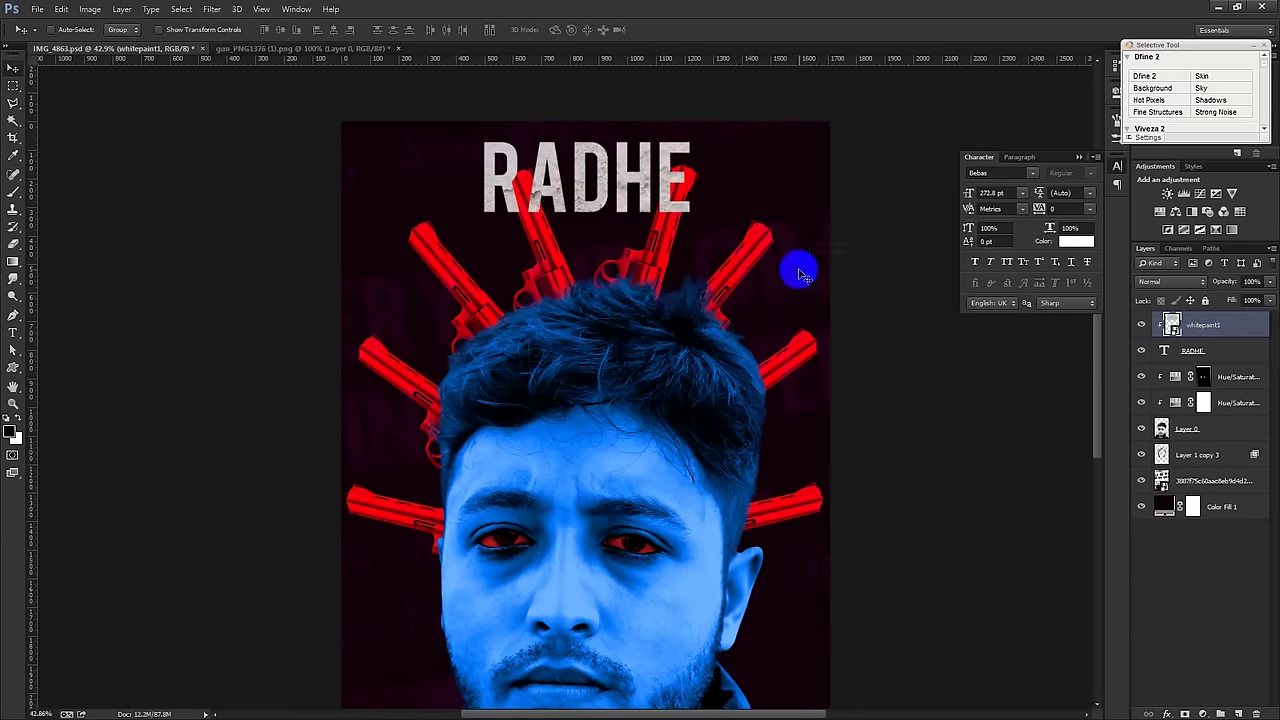
Step: Scale the whitepaint1 texture down and position it to sit inside the RADHE letters
key("ctrl+t")
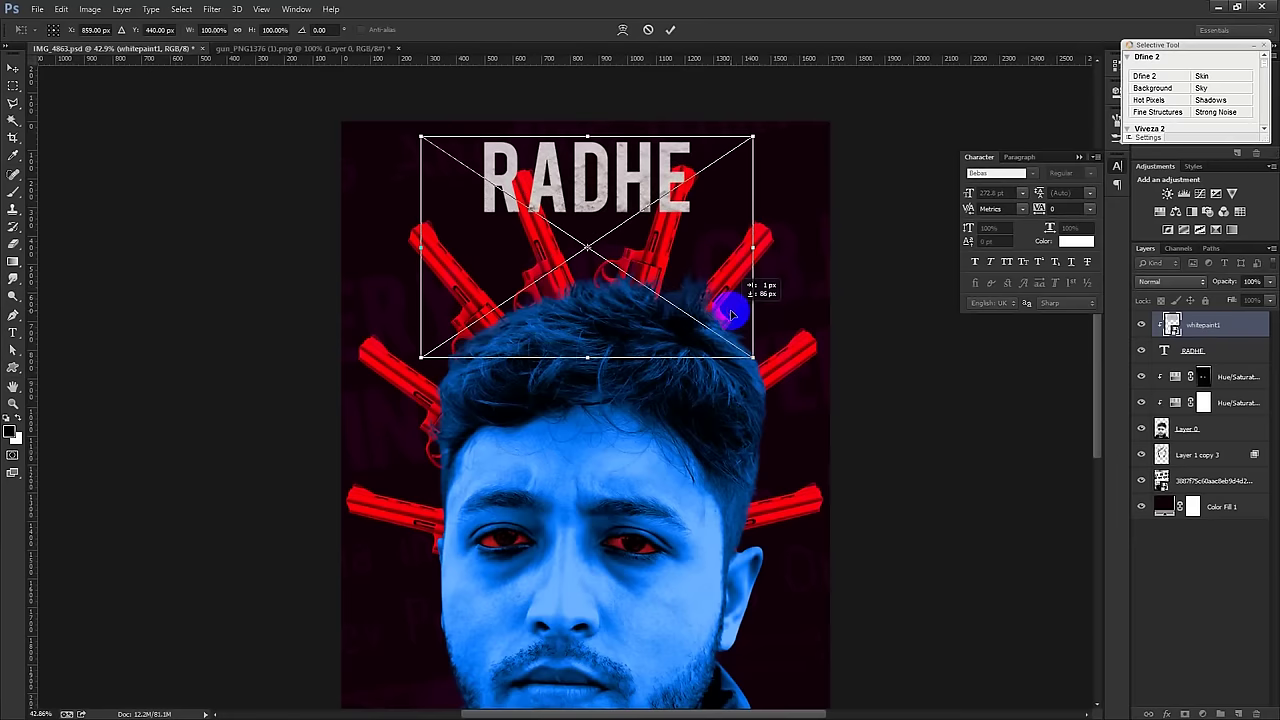
left_click_drag(755, 357, 694, 318)
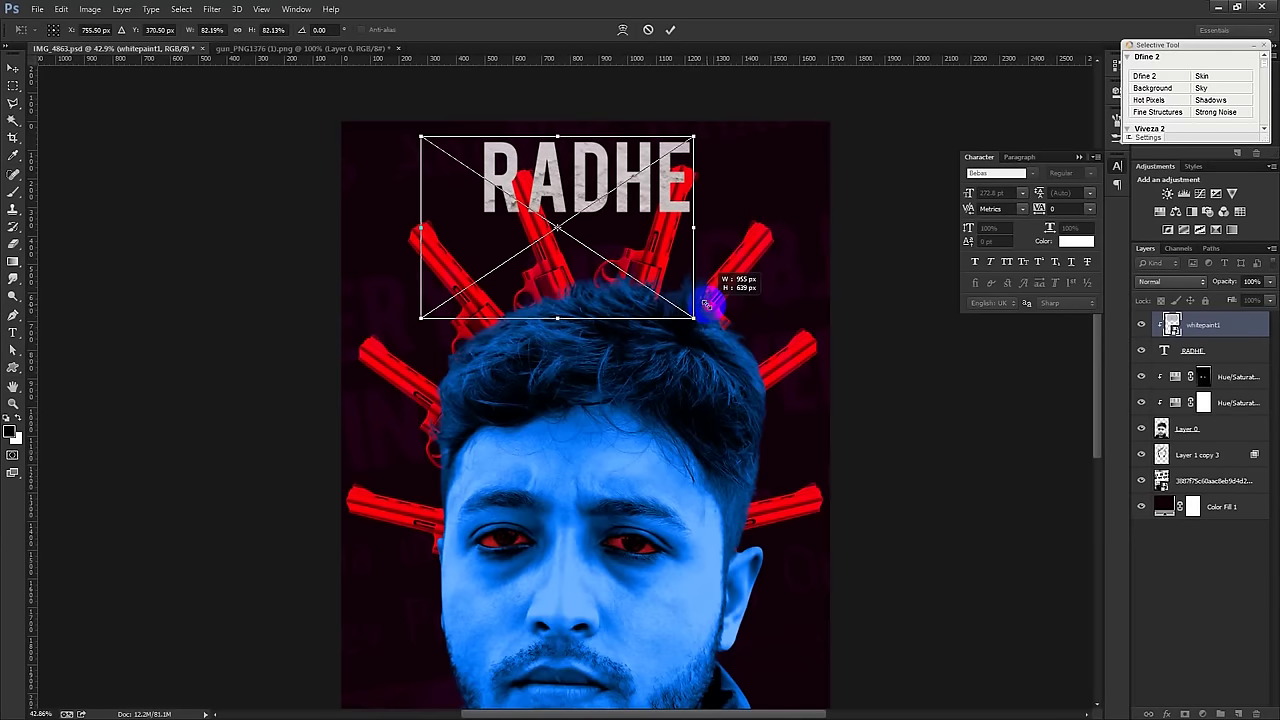
left_click_drag(424, 320, 480, 278)
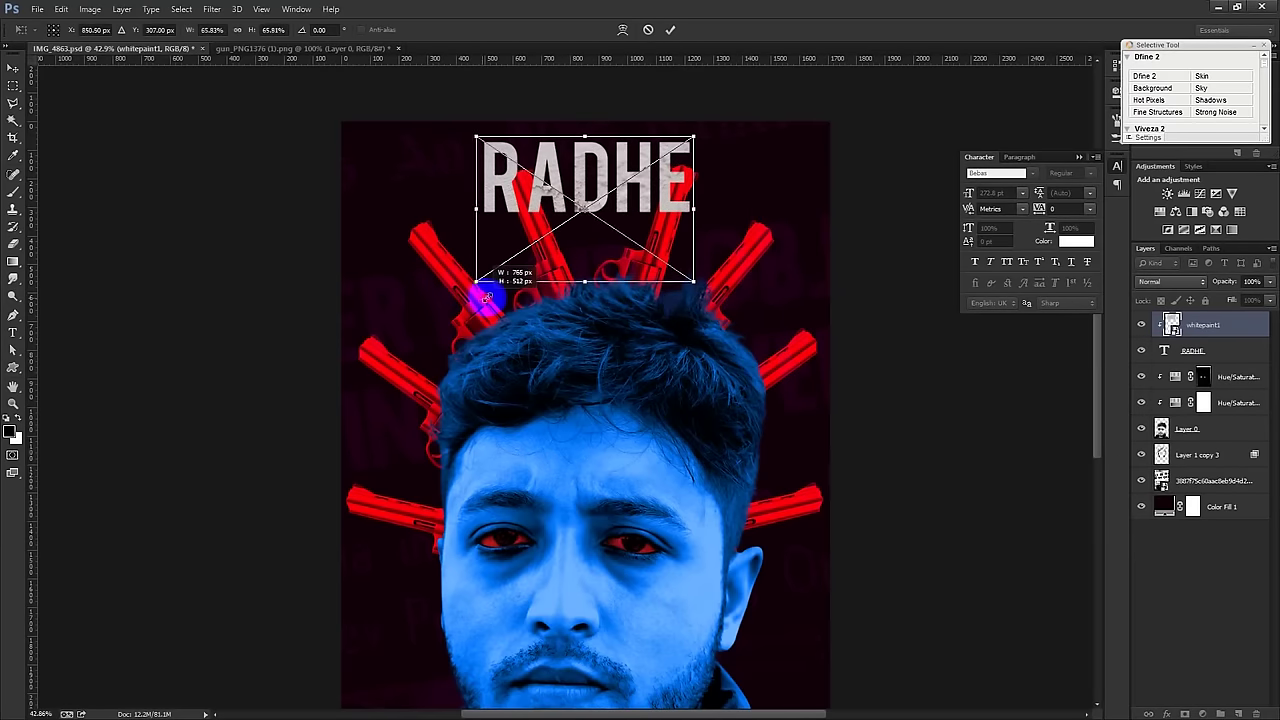
left_click(670, 29)
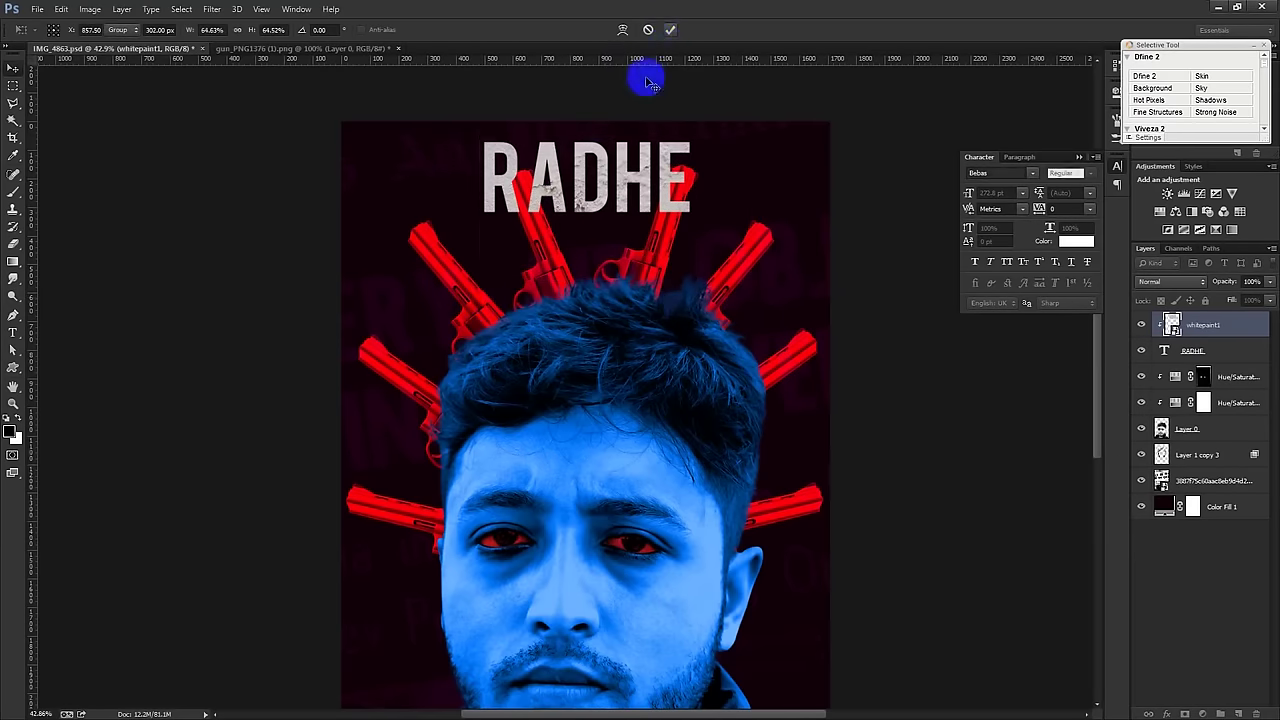
scroll(525, 205, "up", 3)
left_click_drag(641, 180, 646, 171)
scroll(623, 194, "down", 2)
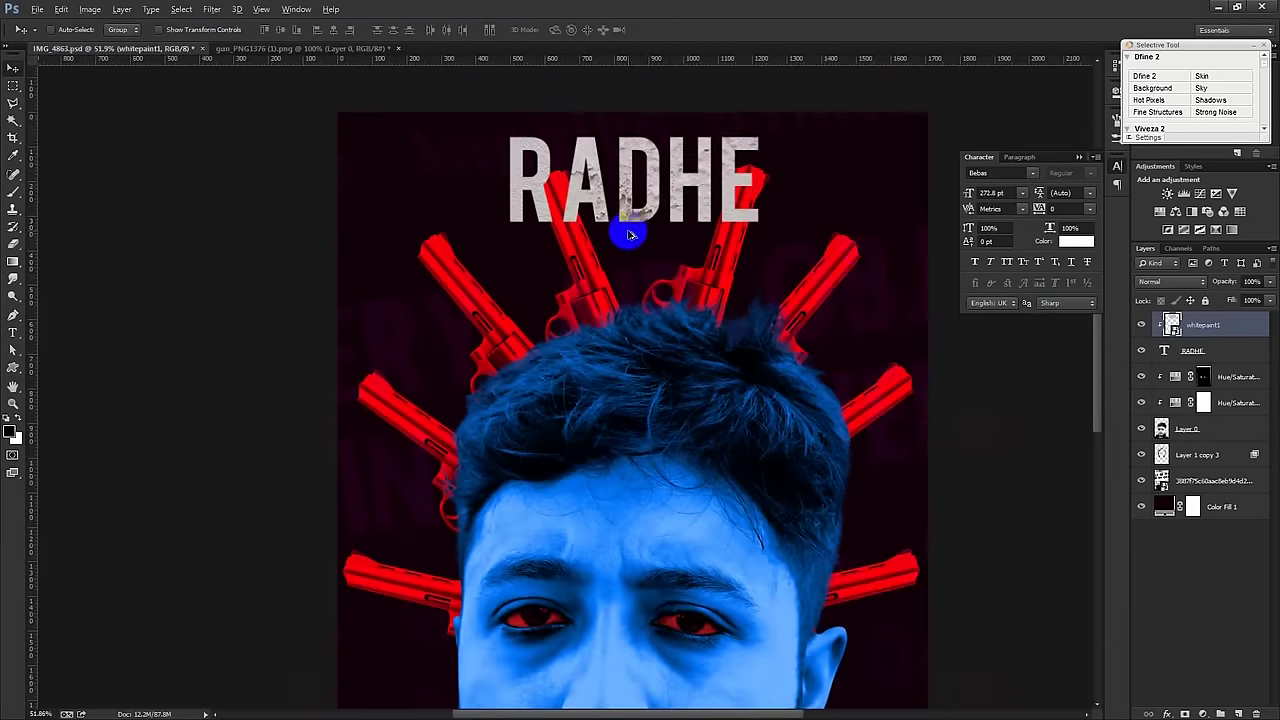
scroll(888, 338, "down", 1)
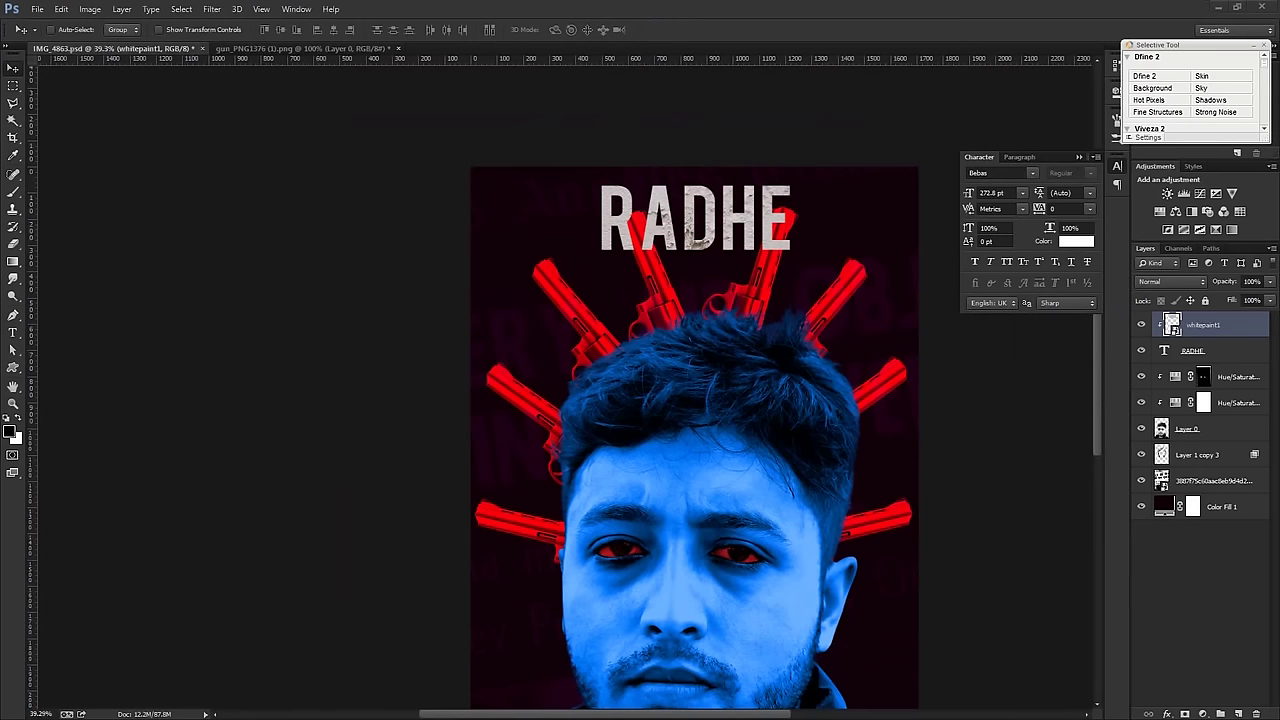
scroll(952, 350, "down", 1)
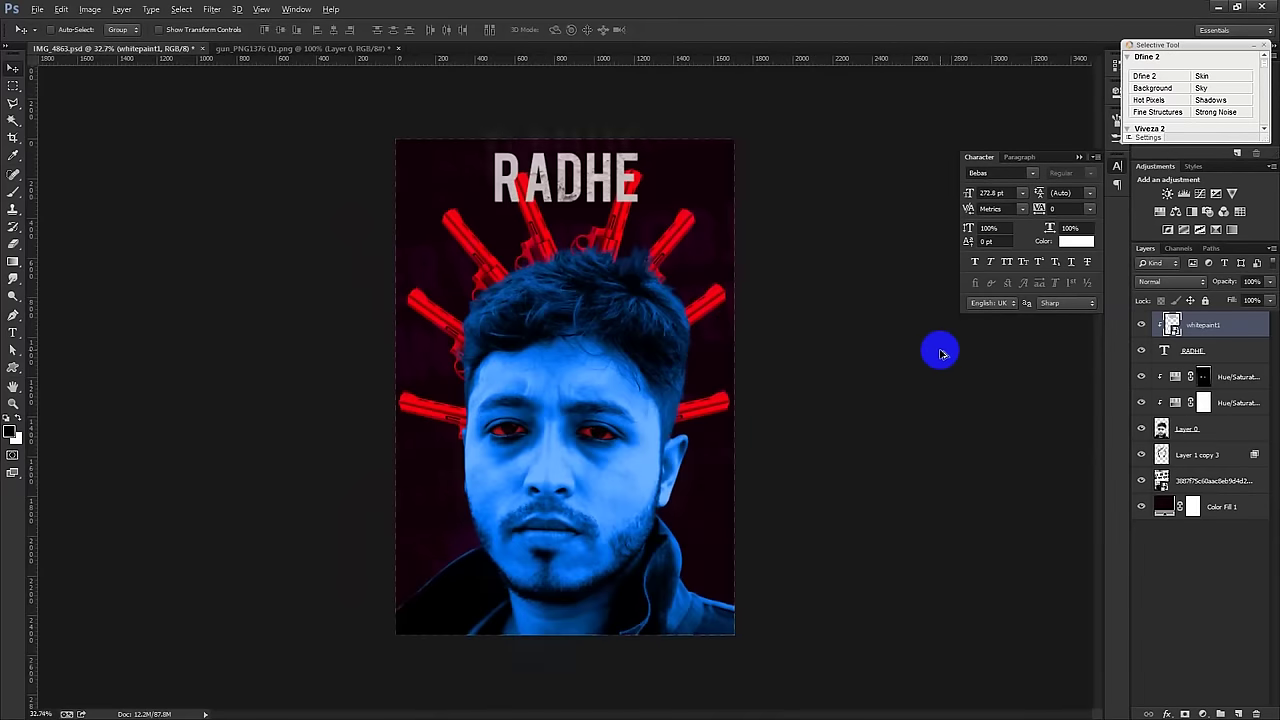
scroll(940, 353, "up", 1)
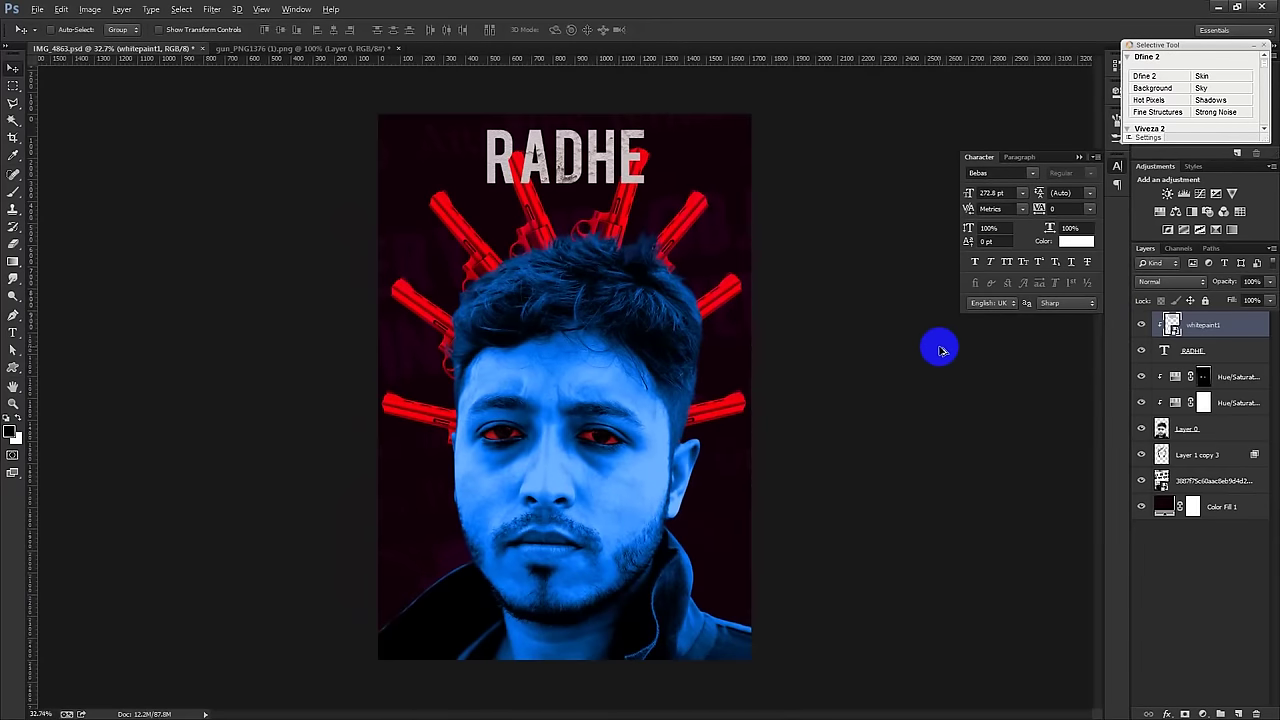
Step: Try a Curves adjustment on the man's photo (Layer 0), then cancel it unchanged
left_click(1226, 429)
key("ctrl+m")
mouse_move(1057, 400)
left_mouse_down()
mouse_move(1106, 334)
mouse_move(1122, 340)
left_mouse_up()
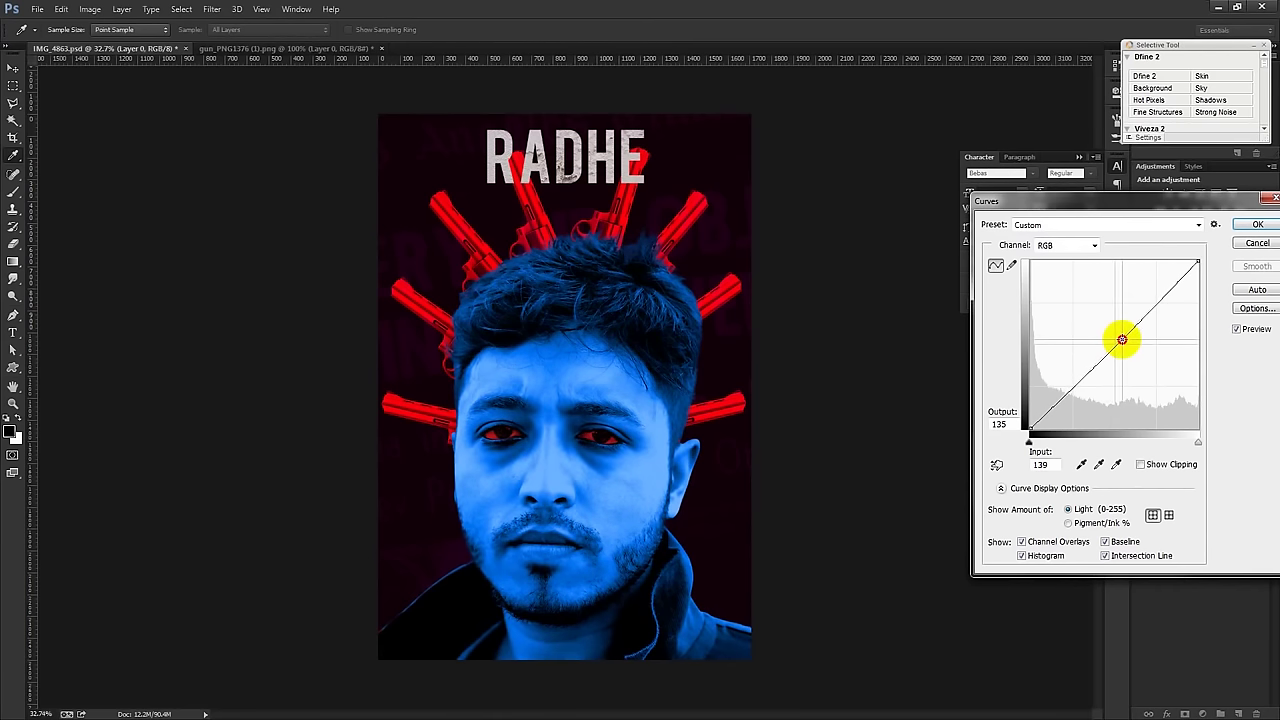
left_click(1256, 243)
key("ctrl+minus")
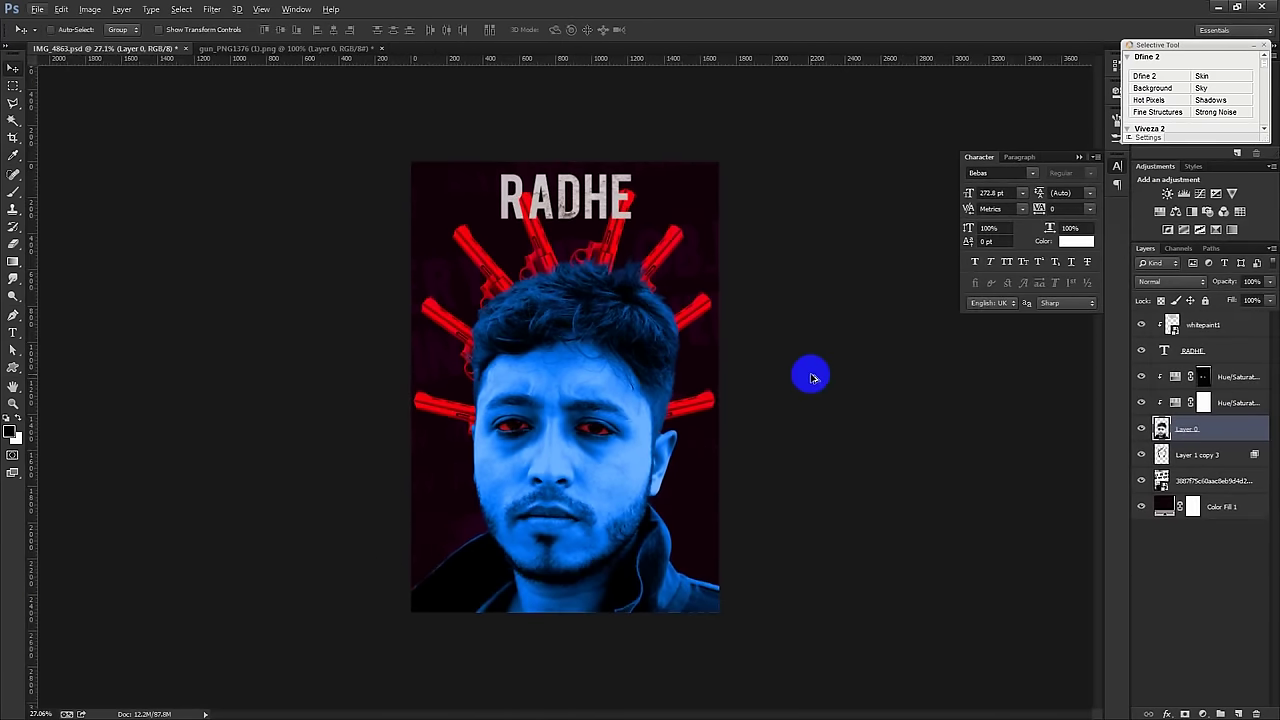
Step: Add a Gradient Fill layer above Hue/Saturation 1 copy, shifted low to darken the poster bottom
left_click(1225, 375)
left_click(1203, 714)
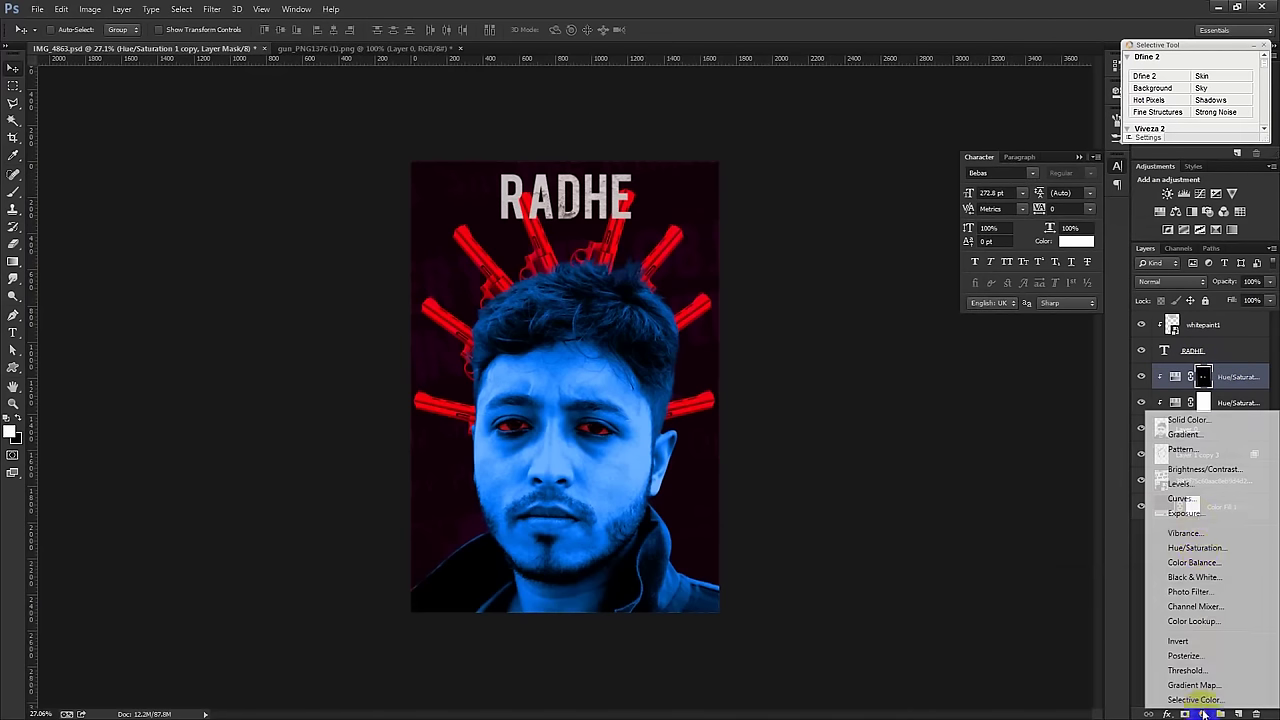
left_click(1184, 435)
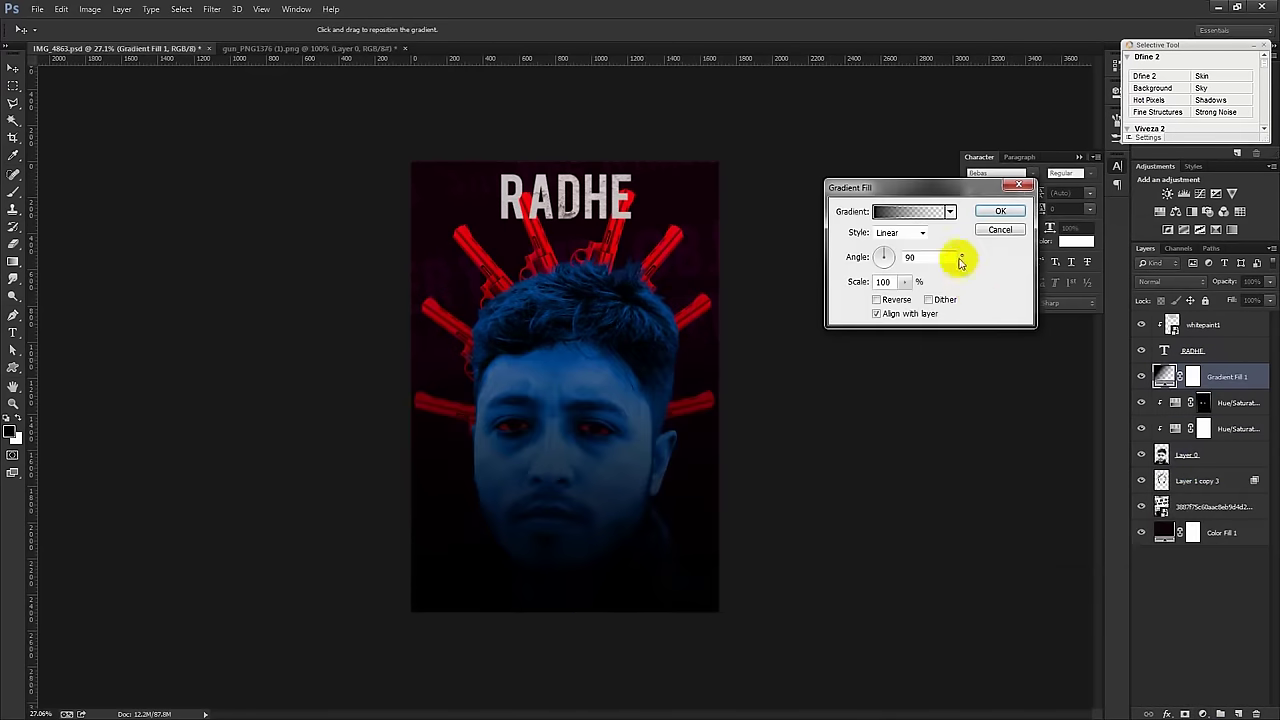
left_click_drag(683, 358, 646, 566)
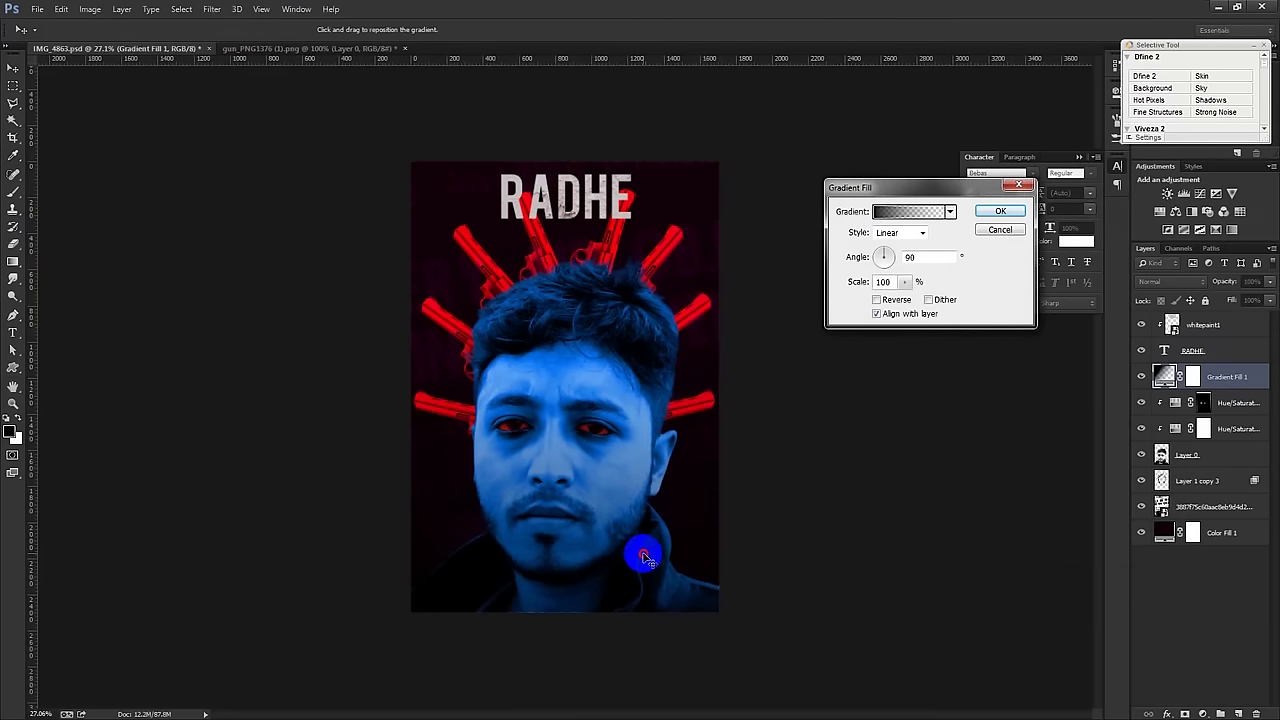
left_click_drag(645, 557, 650, 578)
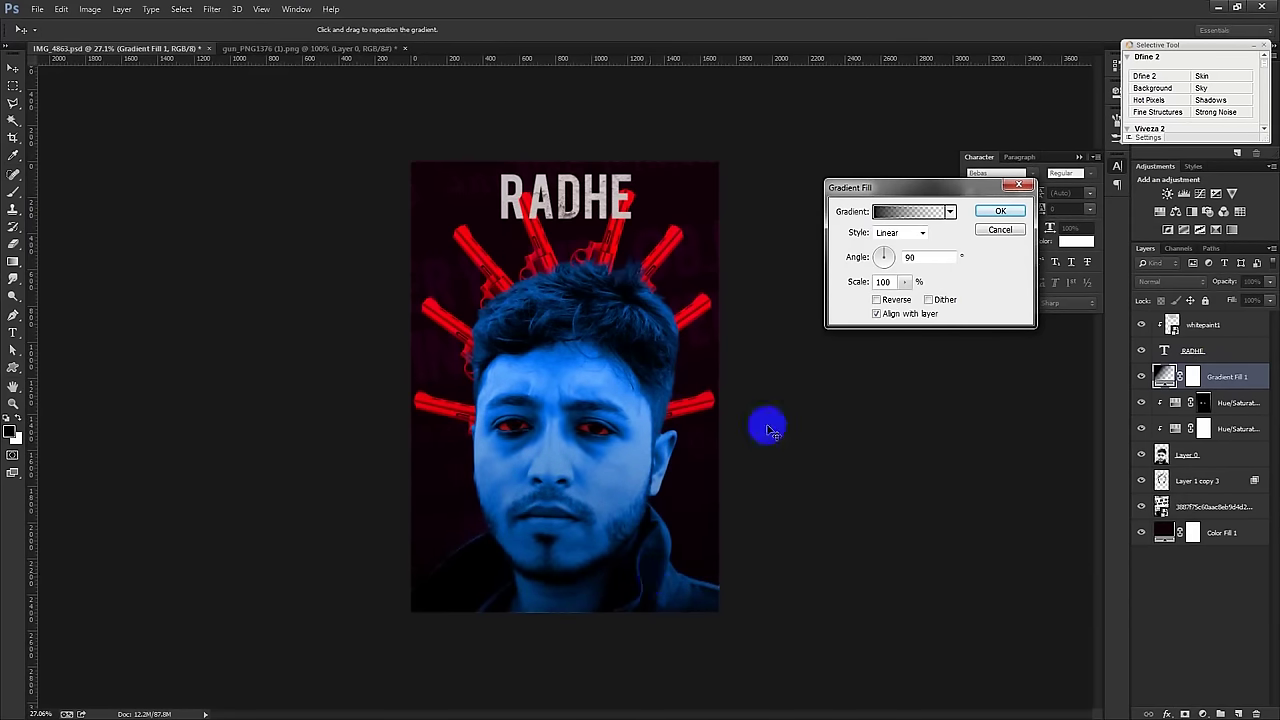
left_click(995, 211)
key("ctrl+plus")
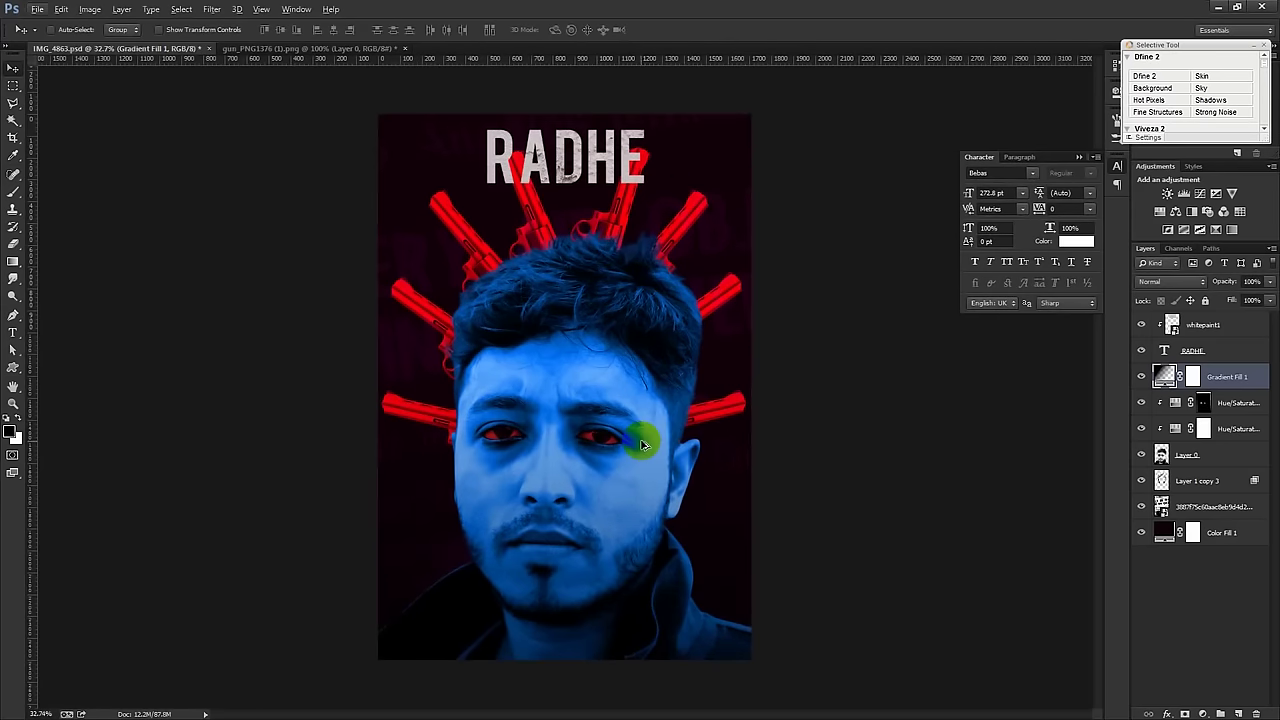
Step: Nudge the RADHE title and its whitepaint1 texture slightly to the right
left_click_drag(648, 450, 676, 456)
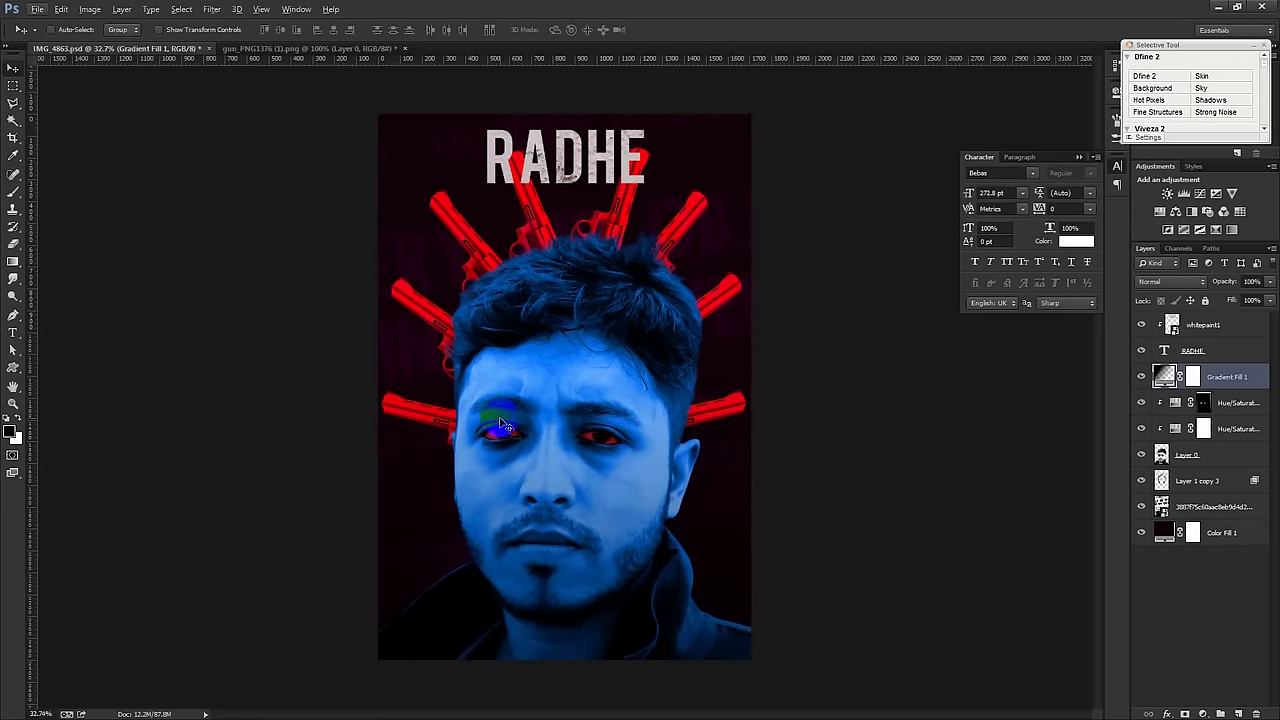
left_click(1195, 328)
left_click_drag(715, 214, 727, 218)
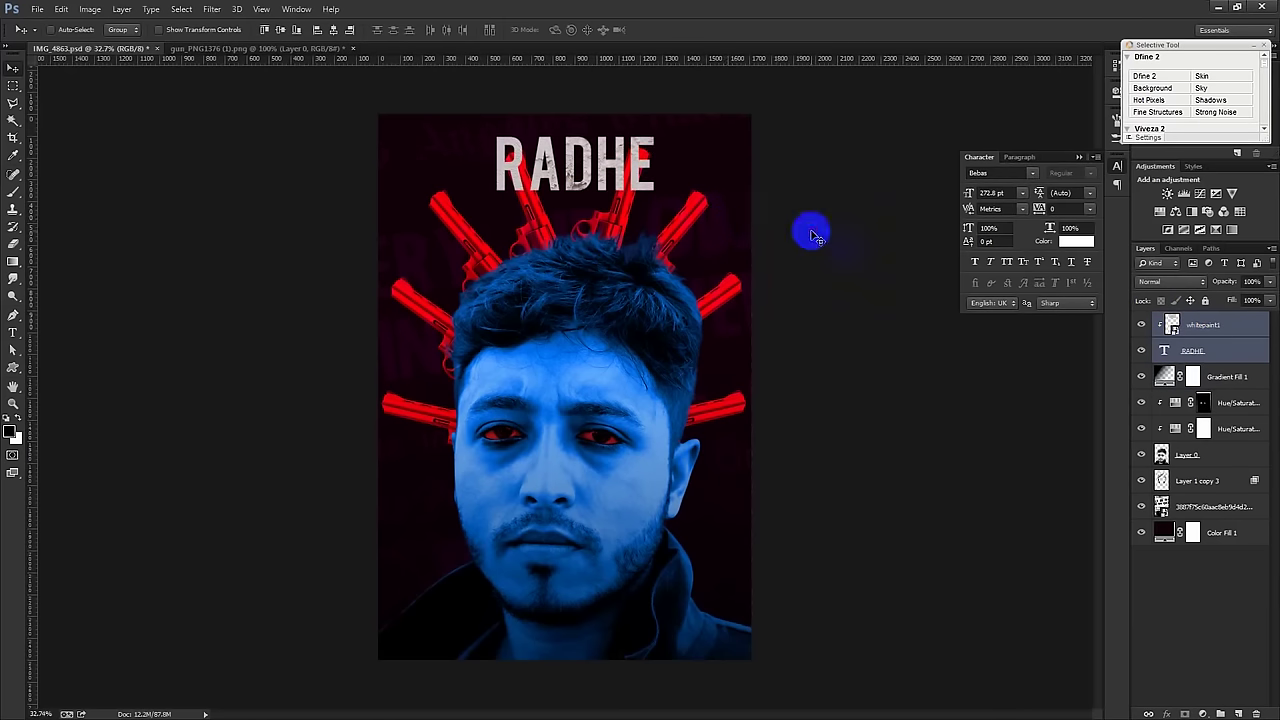
left_click(1195, 350)
Step: Duplicate the RADHE title to the poster bottom and retype it as 'J-TOUCH CREATION PRESENT'
left_click_drag(940, 211, 871, 634)
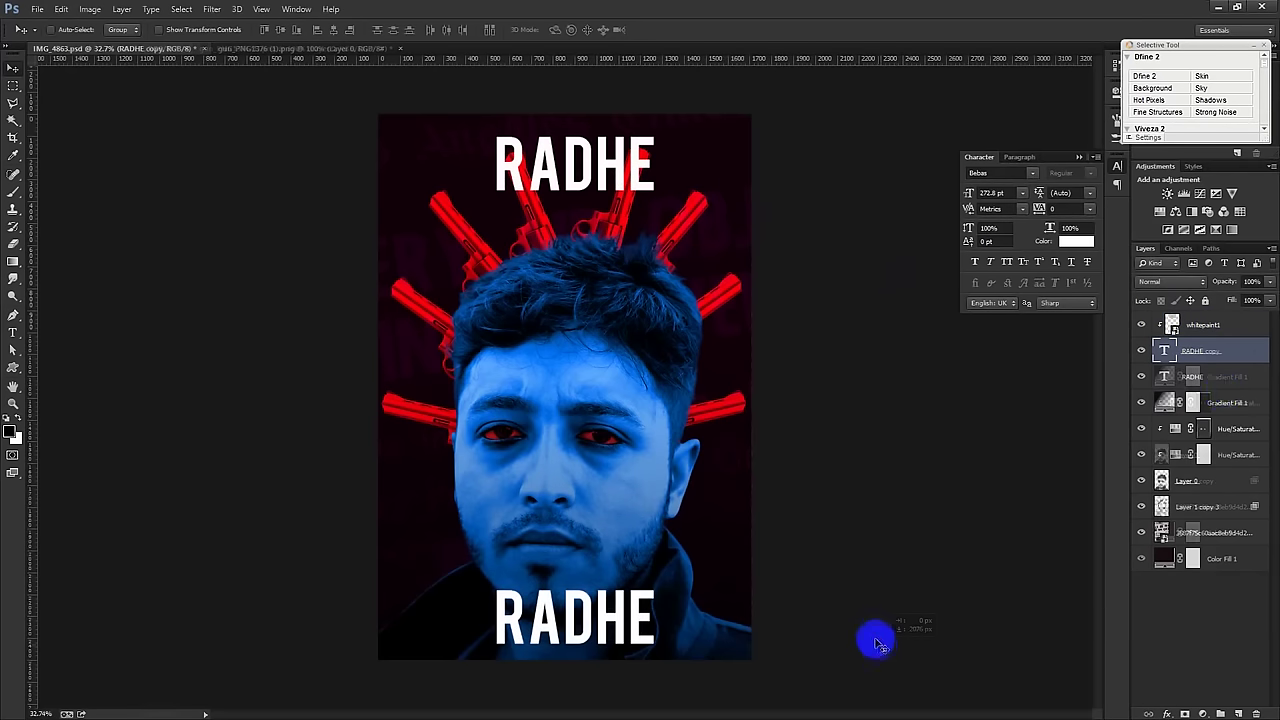
left_click_drag(1225, 358, 1223, 388)
left_click(1208, 333, "alt")
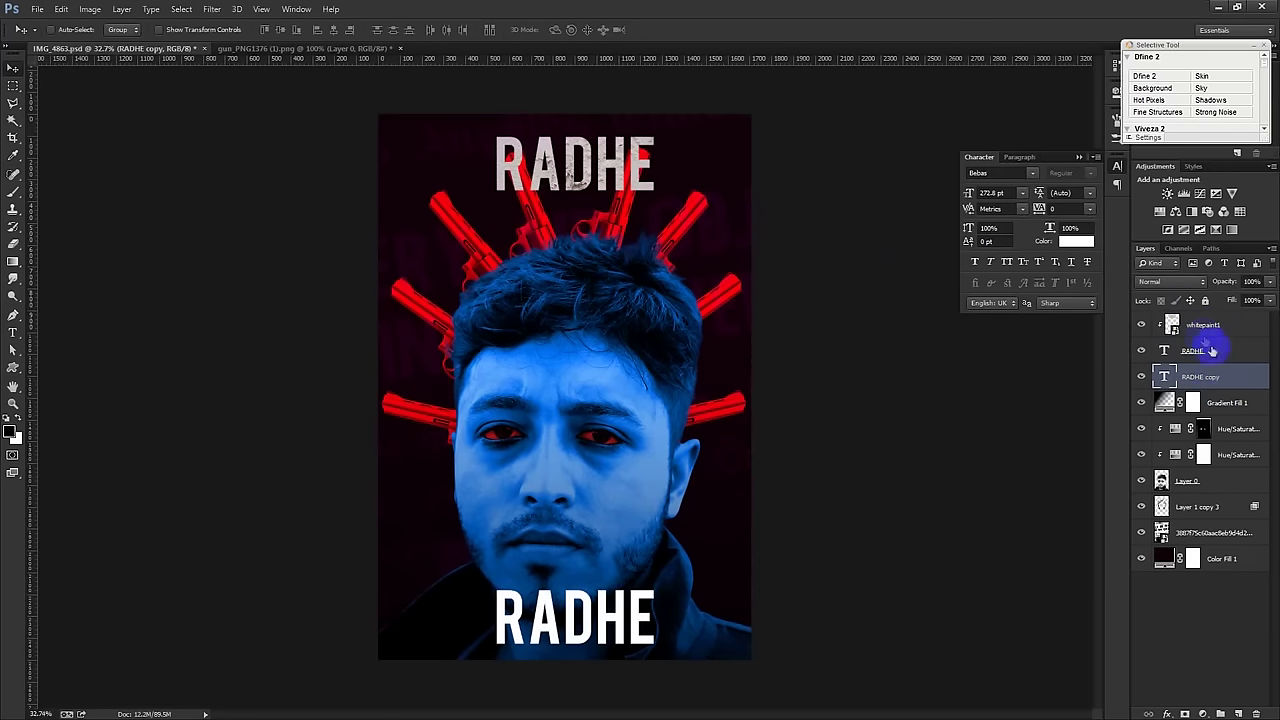
double_click(1163, 377)
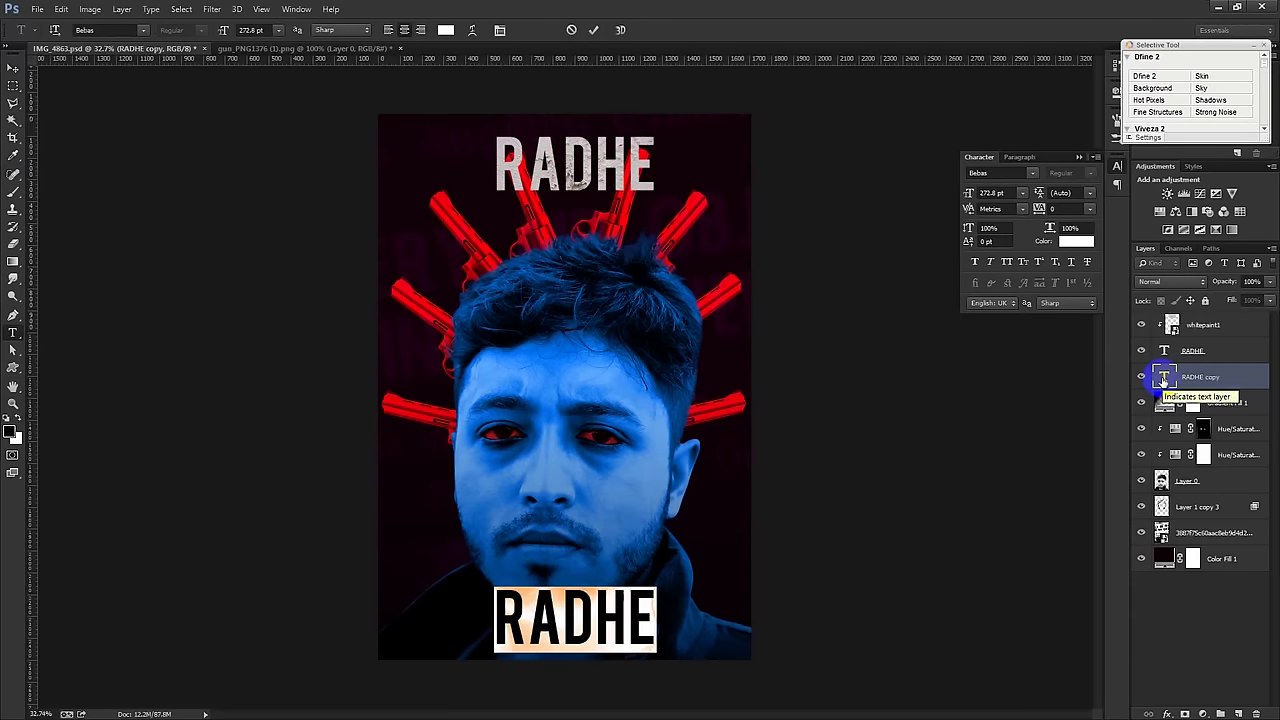
type("J-")
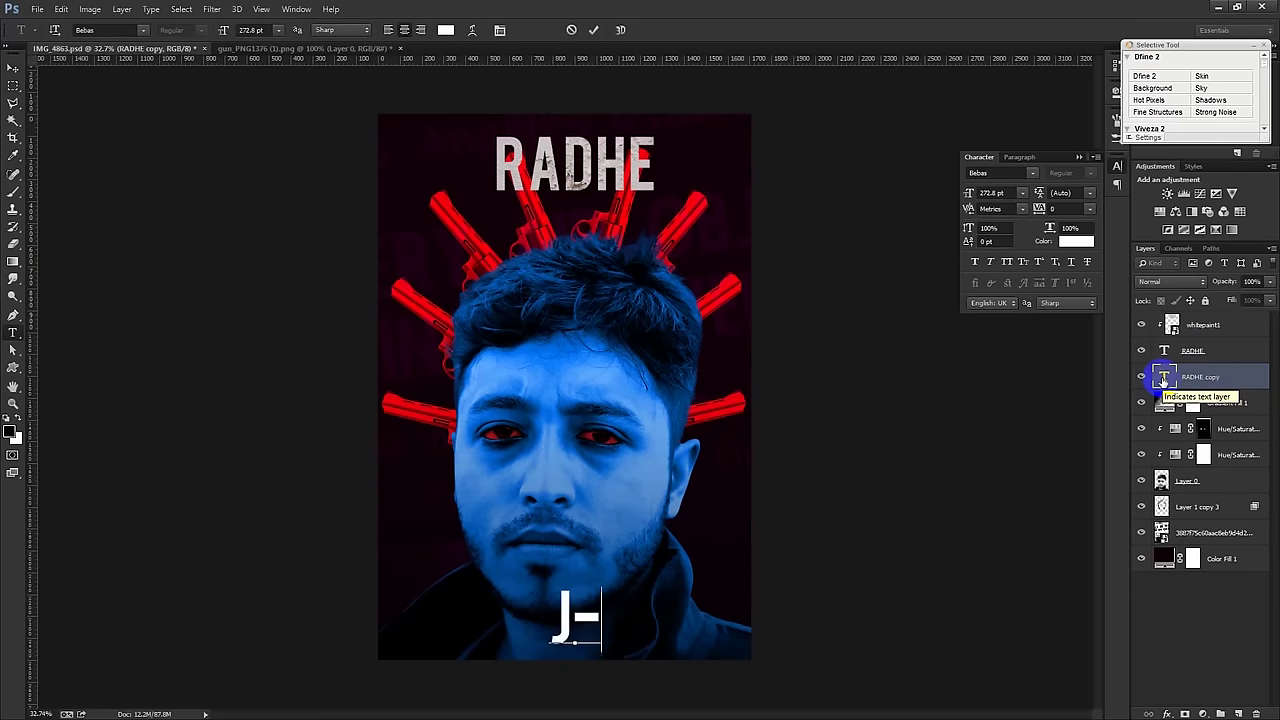
type("TOUCH CREATION ")
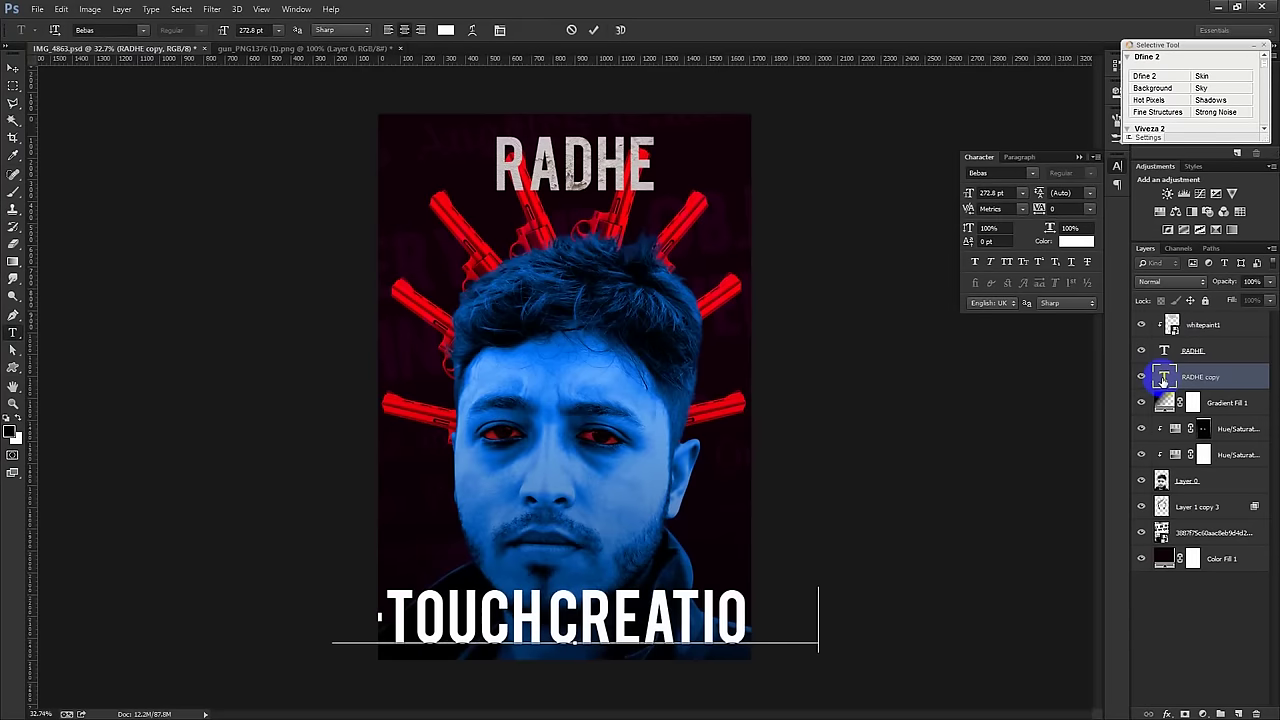
type("PR")
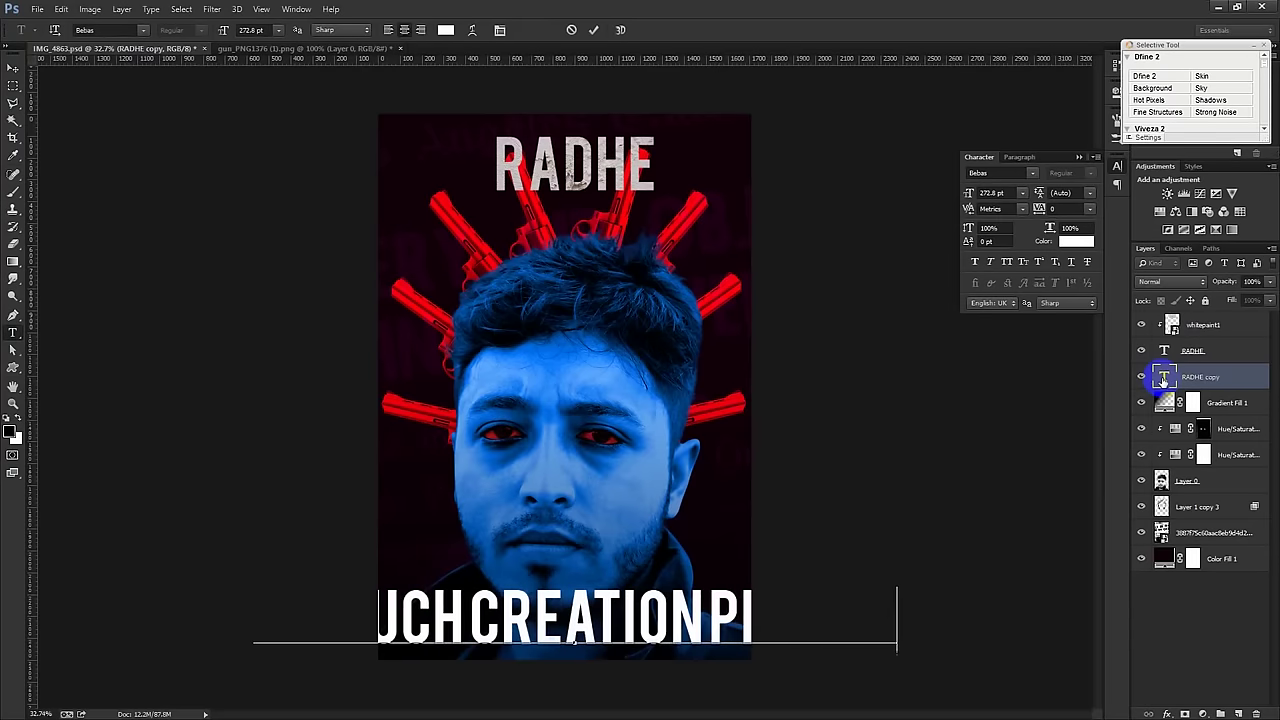
Step: Shrink the credit text to 36.8 pt and centre it horizontally on the canvas
key("ctrl+a")
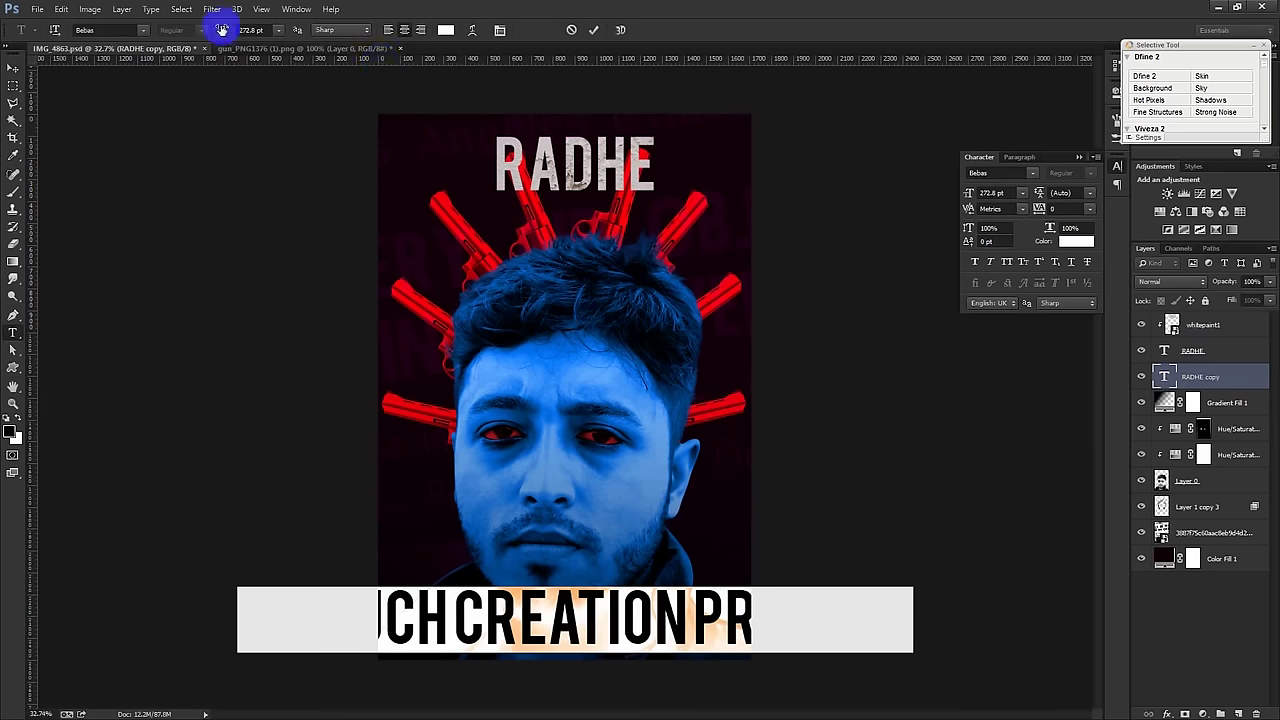
left_click_drag(222, 30, 105, 108)
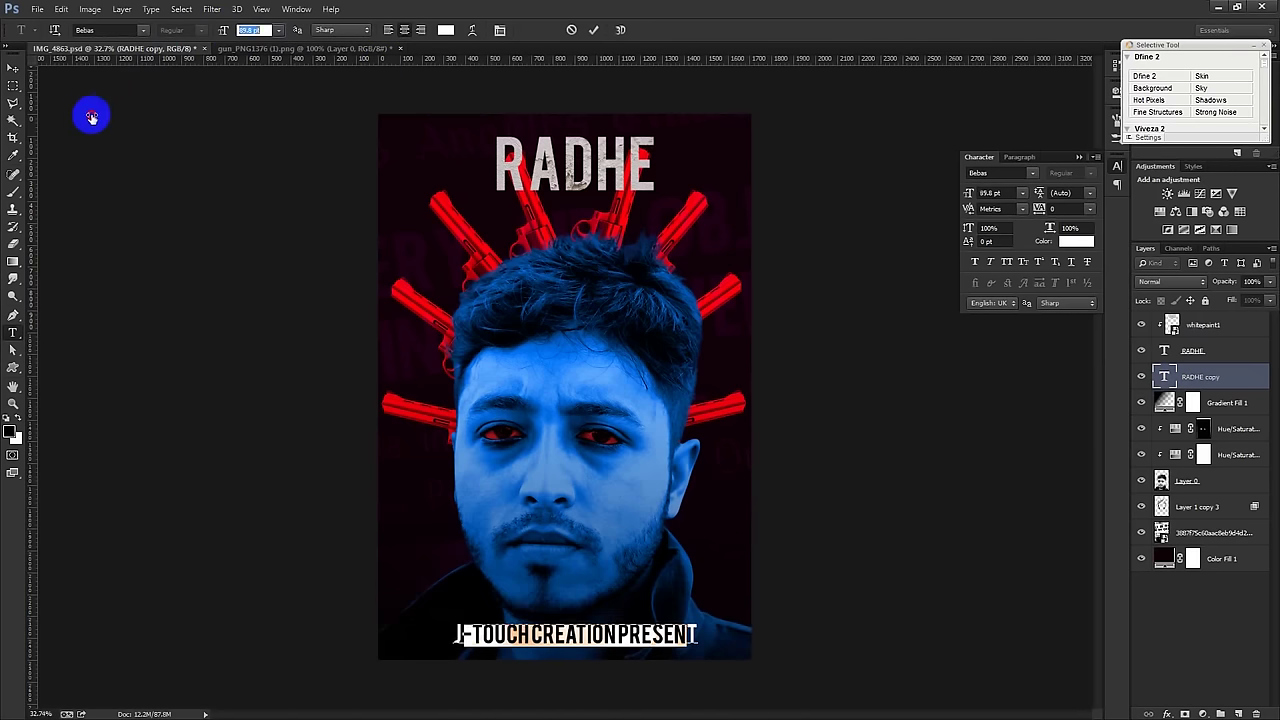
left_click_drag(105, 108, 62, 123)
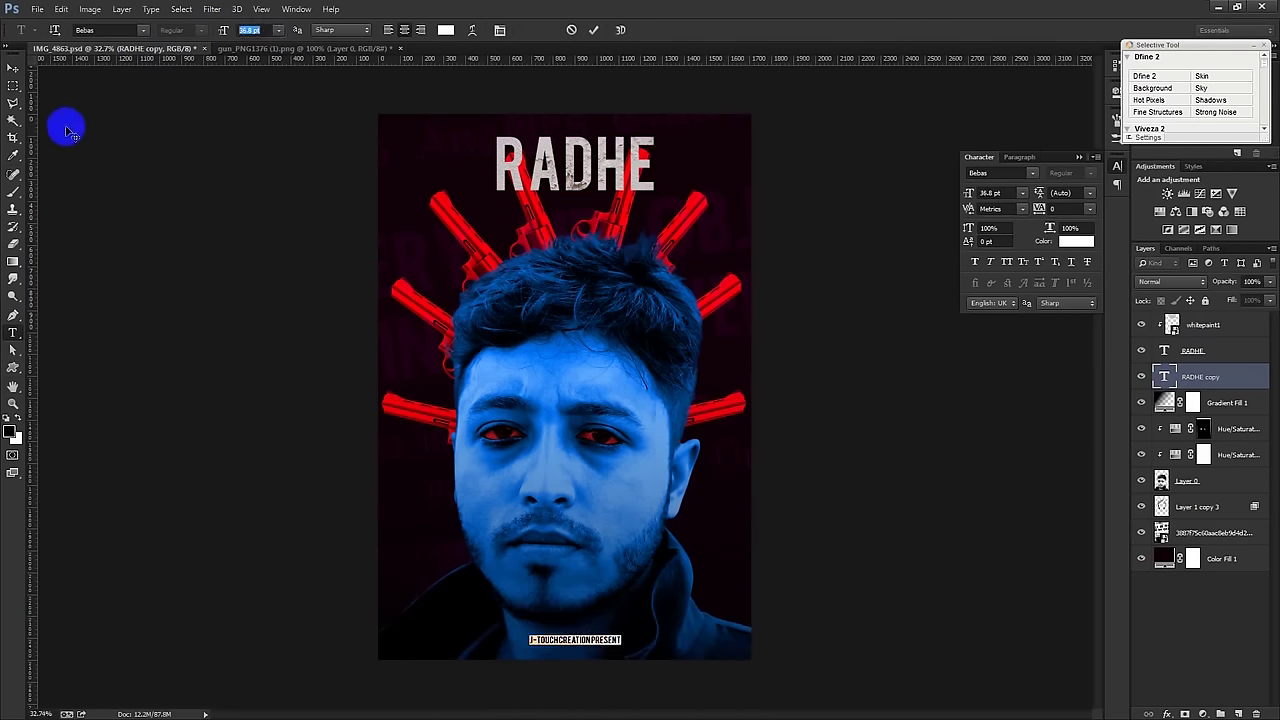
left_click(590, 32)
key("v")
key("ctrl+a")
left_click(334, 30)
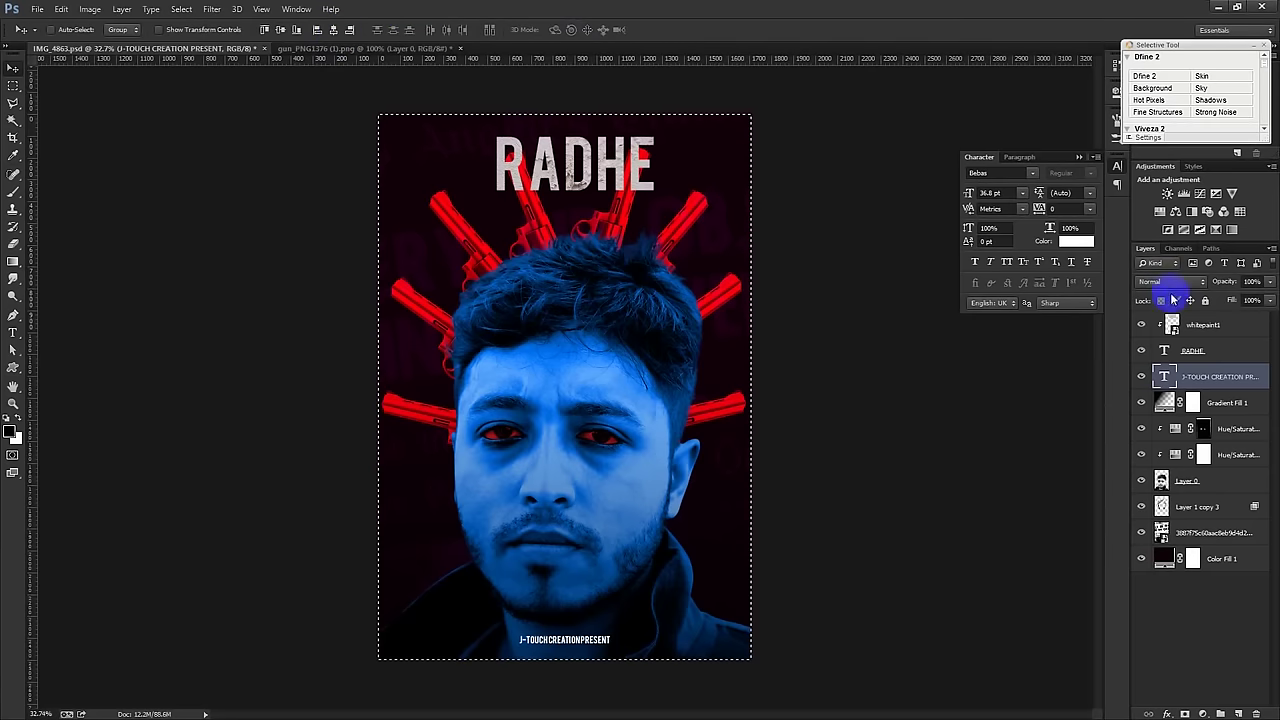
Step: Centre RADHE and its whitepaint1 texture horizontally, then lower the credit line slightly
left_click(1192, 350)
left_click(336, 30)
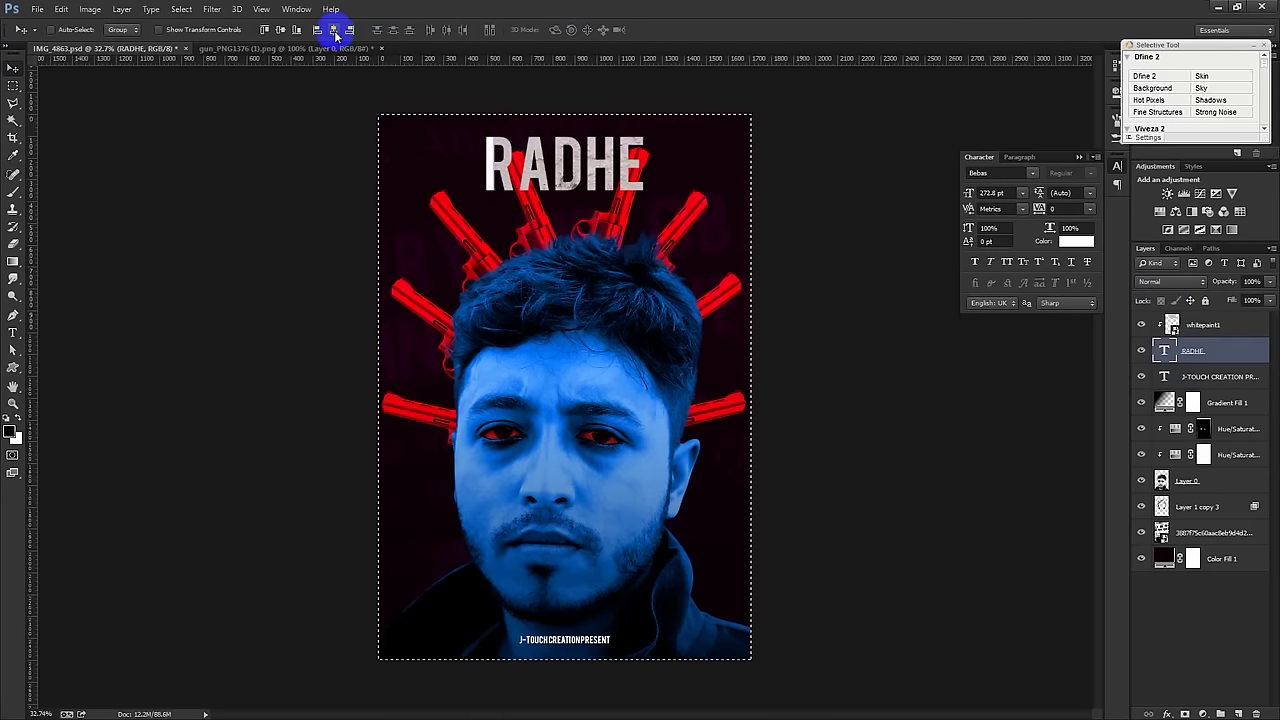
left_click(1203, 325)
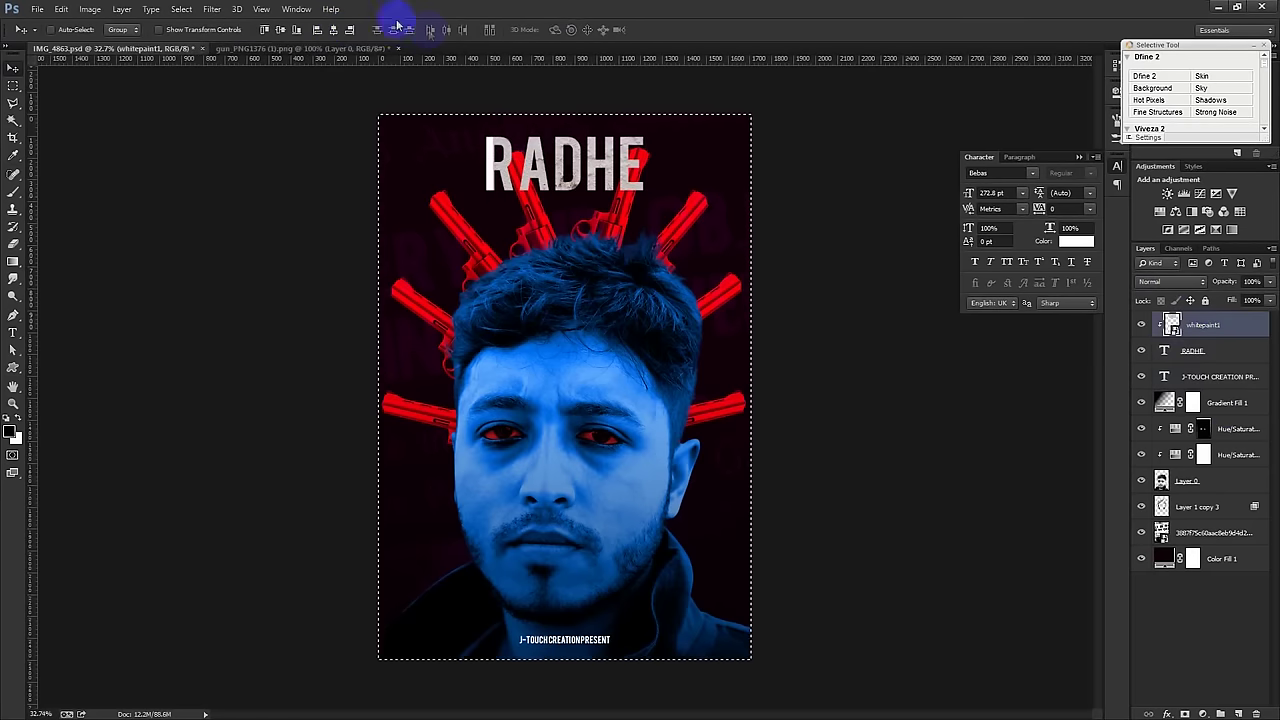
left_click(333, 30)
key("ctrl+d")
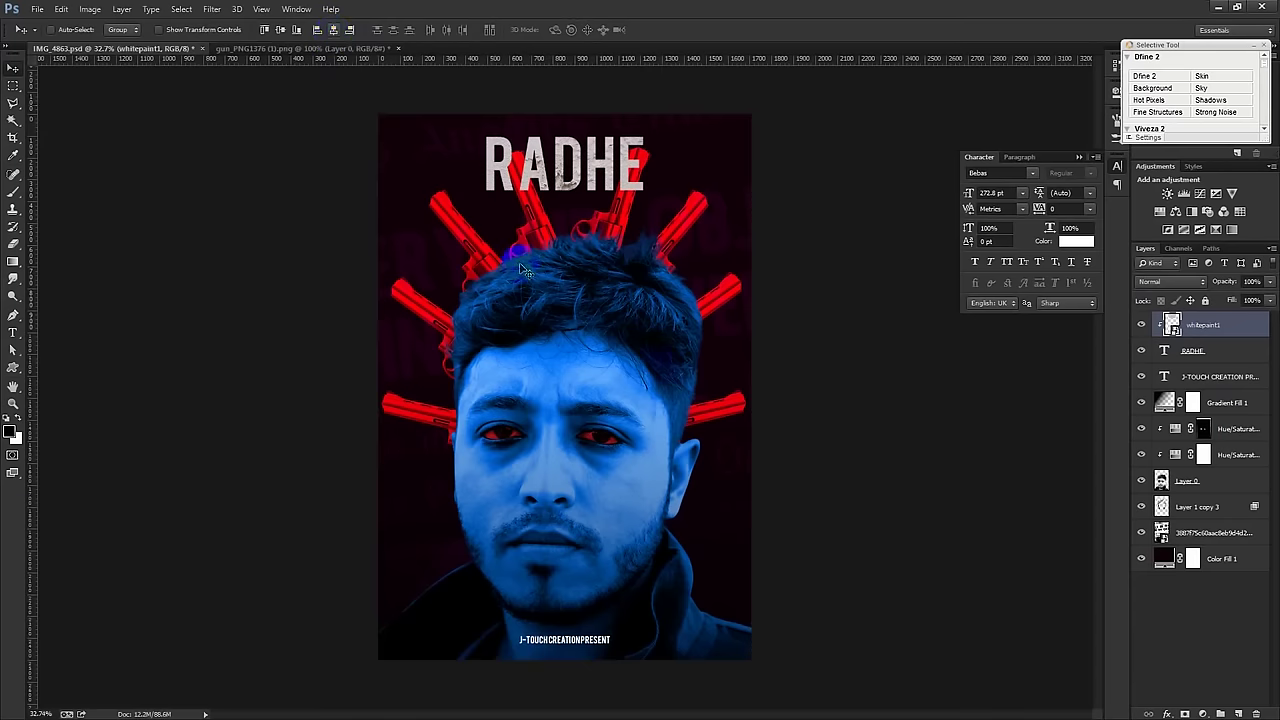
left_click(1220, 376)
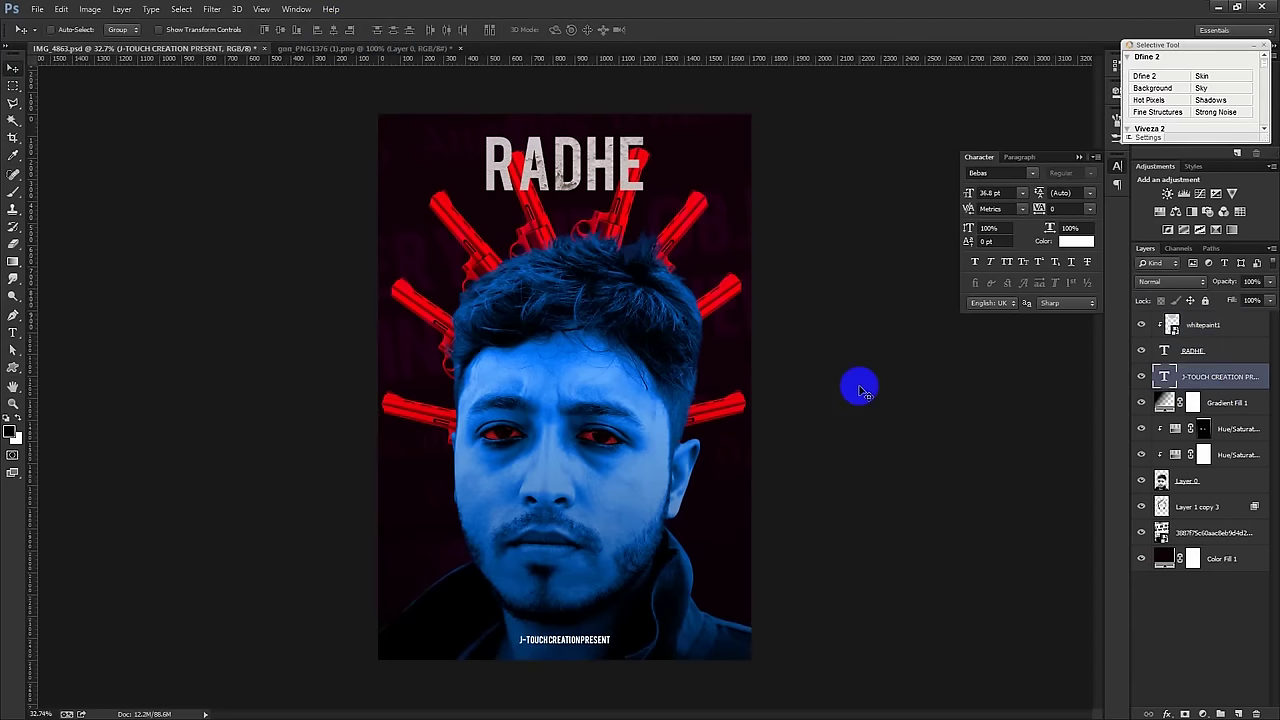
left_click_drag(860, 397, 861, 397)
double_click(1165, 376)
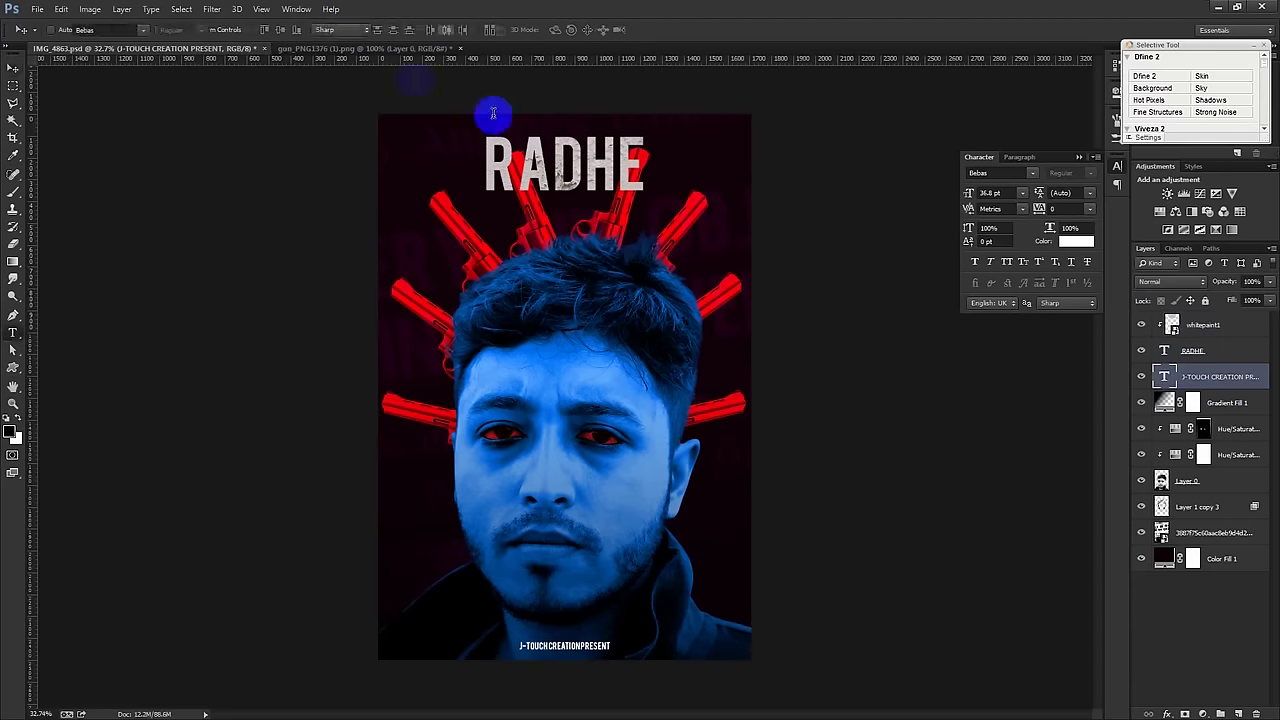
Step: Recolour the J-TOUCH CREATION PRESENT credit to light grey #c1bfbd sampled from RADHE
left_click(445, 30)
left_click(496, 148)
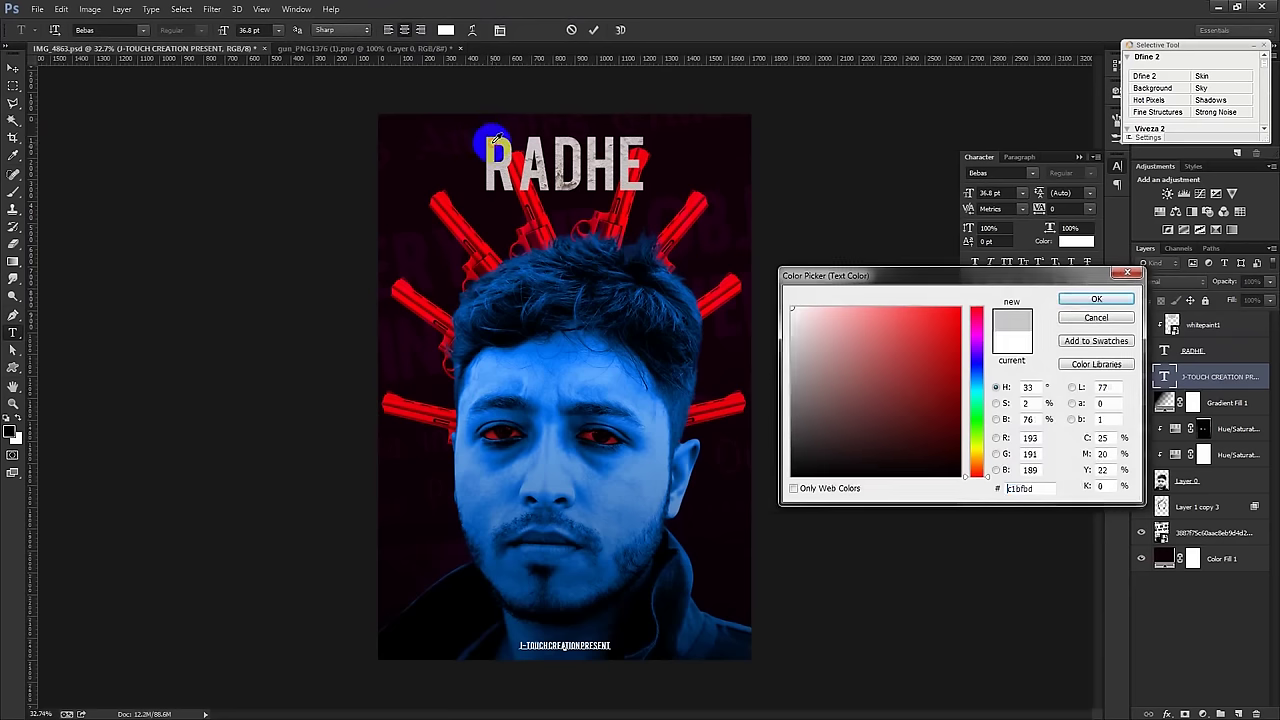
left_click(1098, 300)
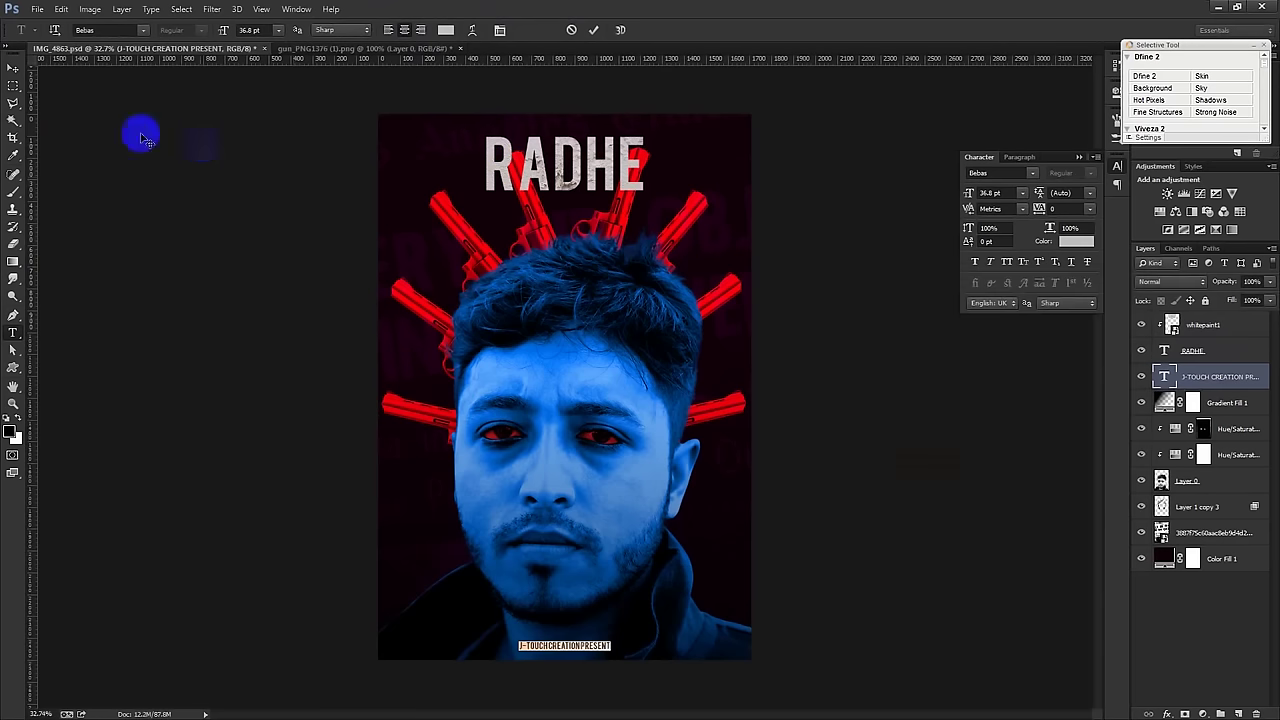
left_click(593, 30)
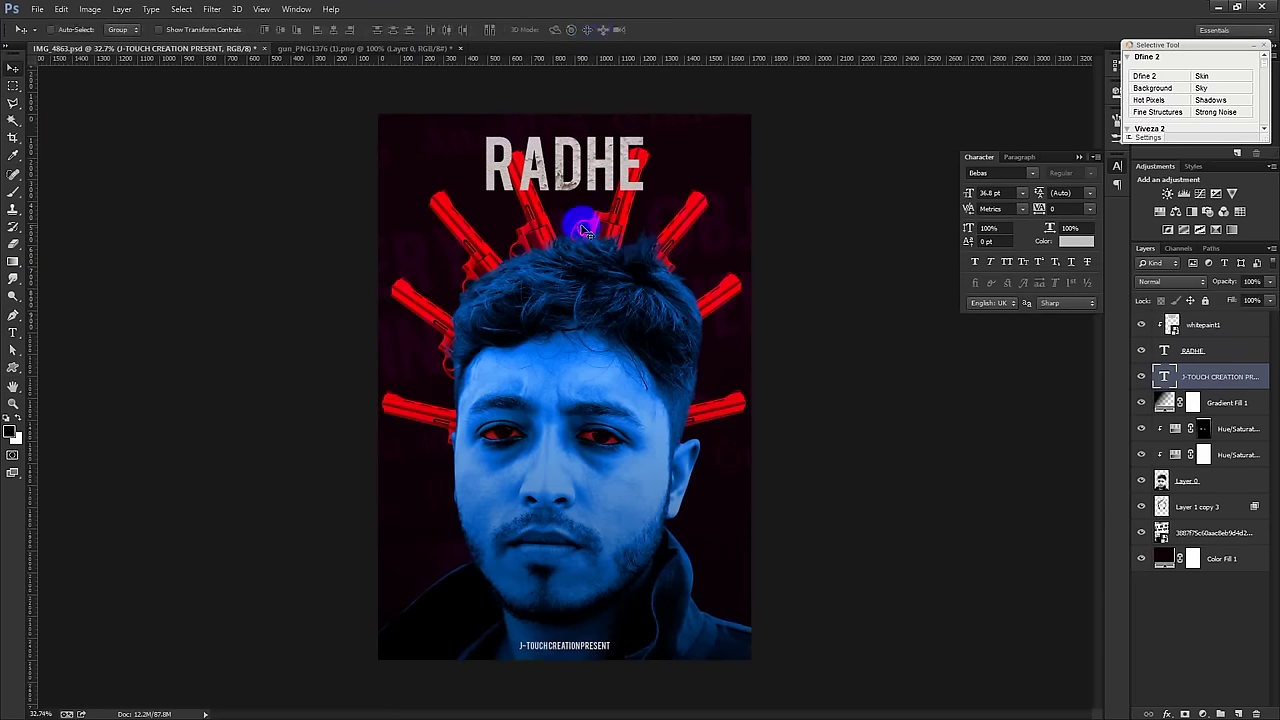
scroll(566, 150, "up", 3)
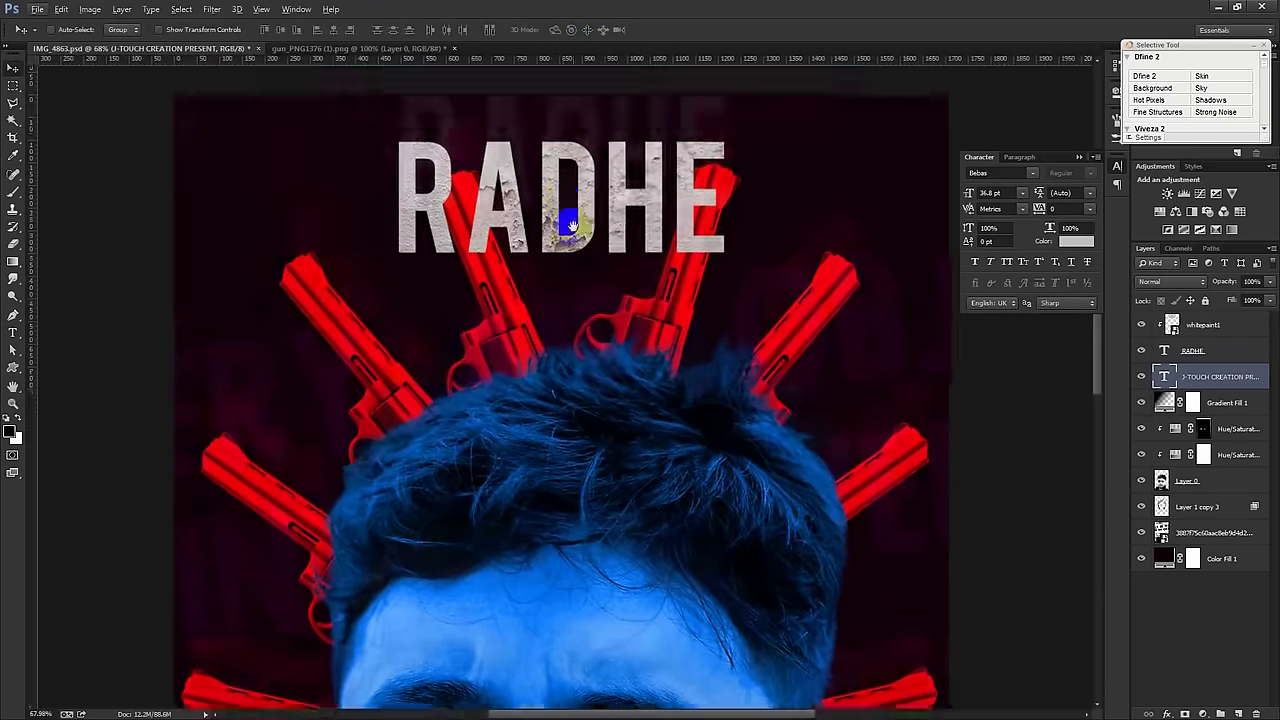
scroll(568, 212, "up", 2)
left_click(1233, 356)
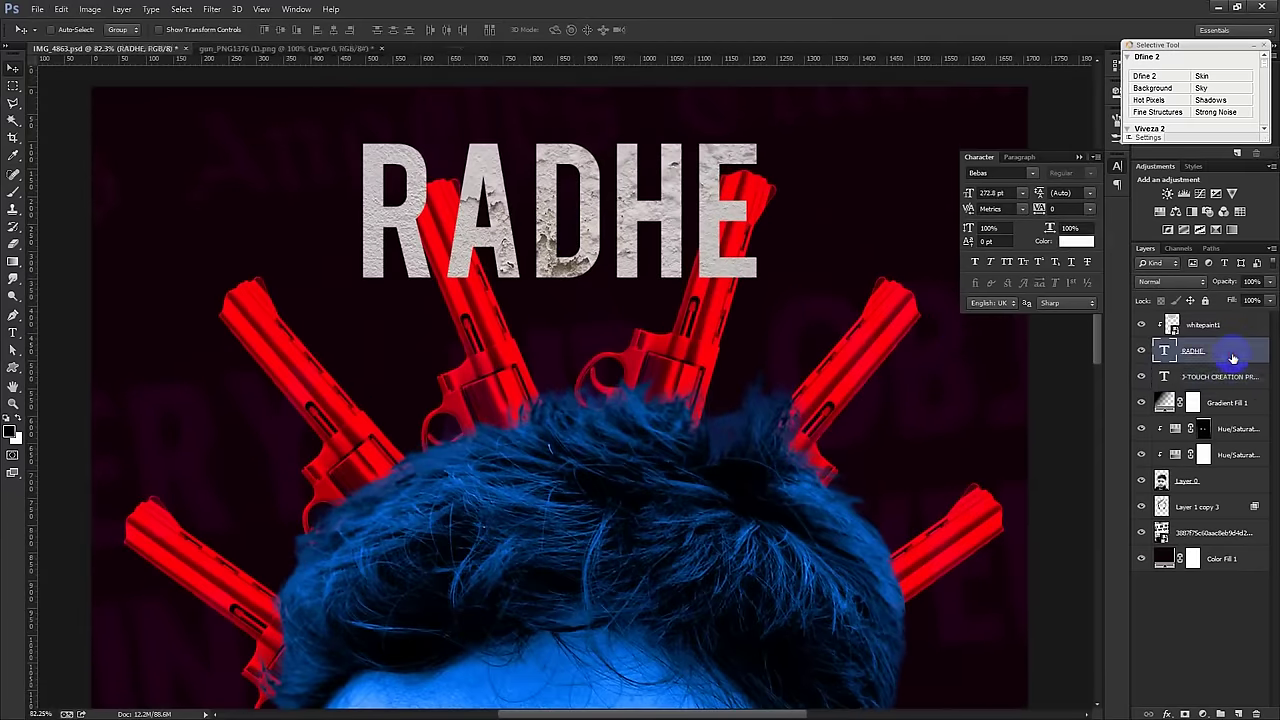
Step: Duplicate the title as 'Radhe', move it over the hair, and try Belphebe and brush-script fonts
key("ctrl+j")
double_click(1164, 376)
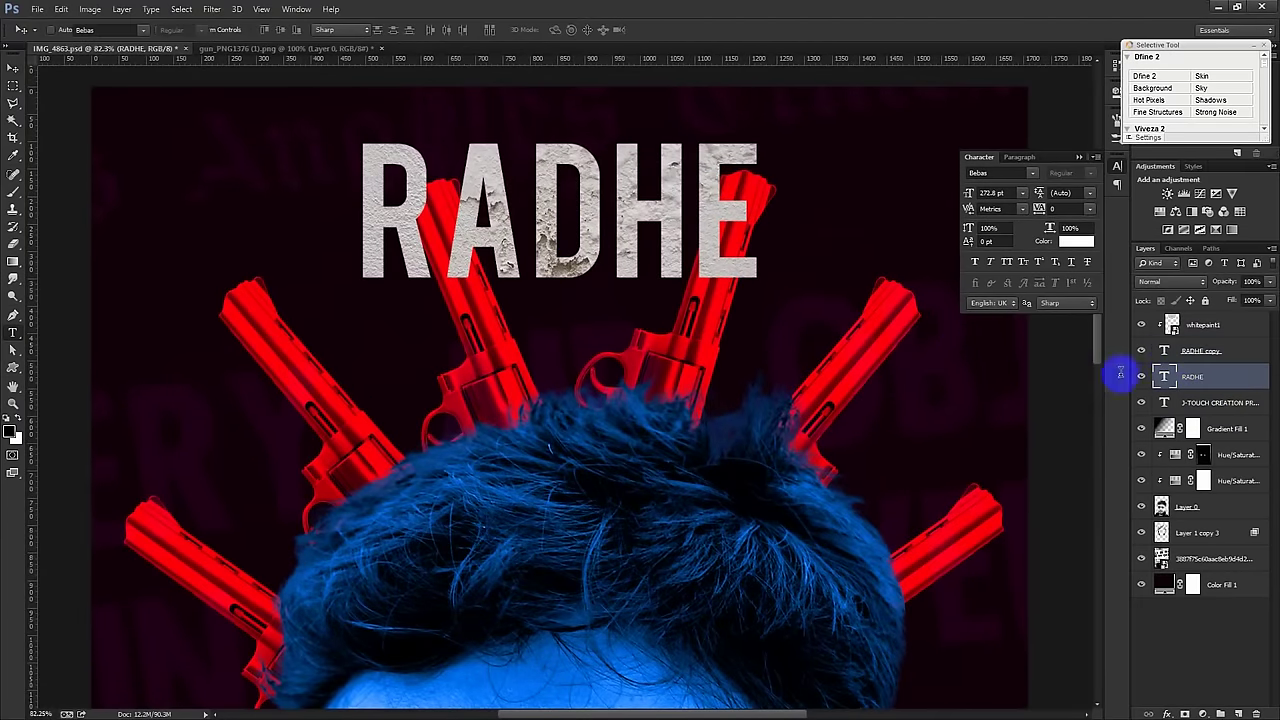
left_click_drag(769, 180, 877, 406)
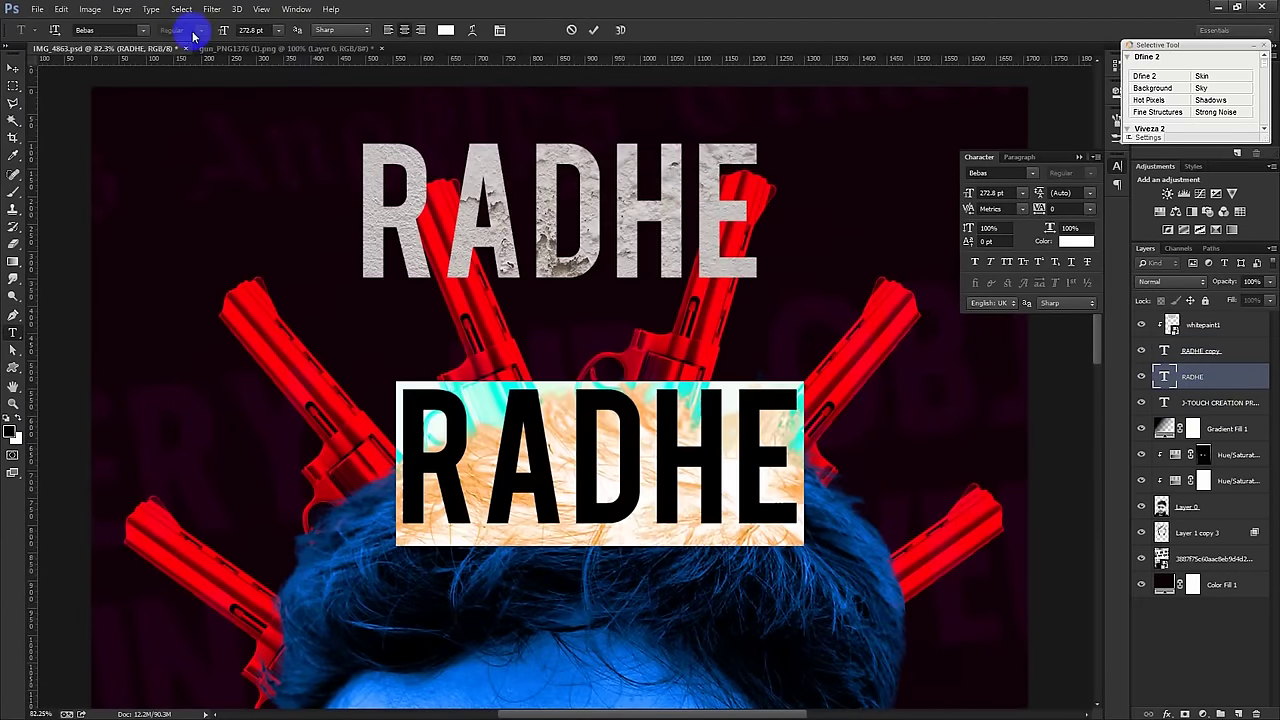
left_click(145, 32)
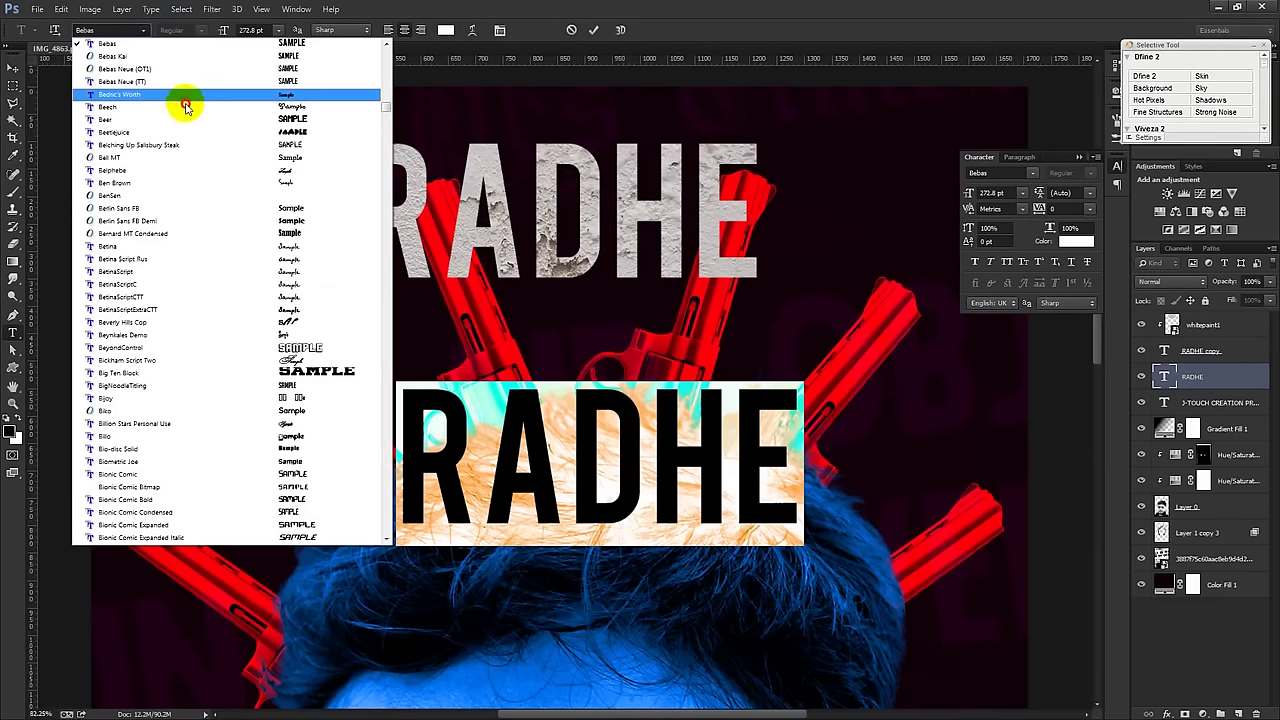
left_click(208, 172)
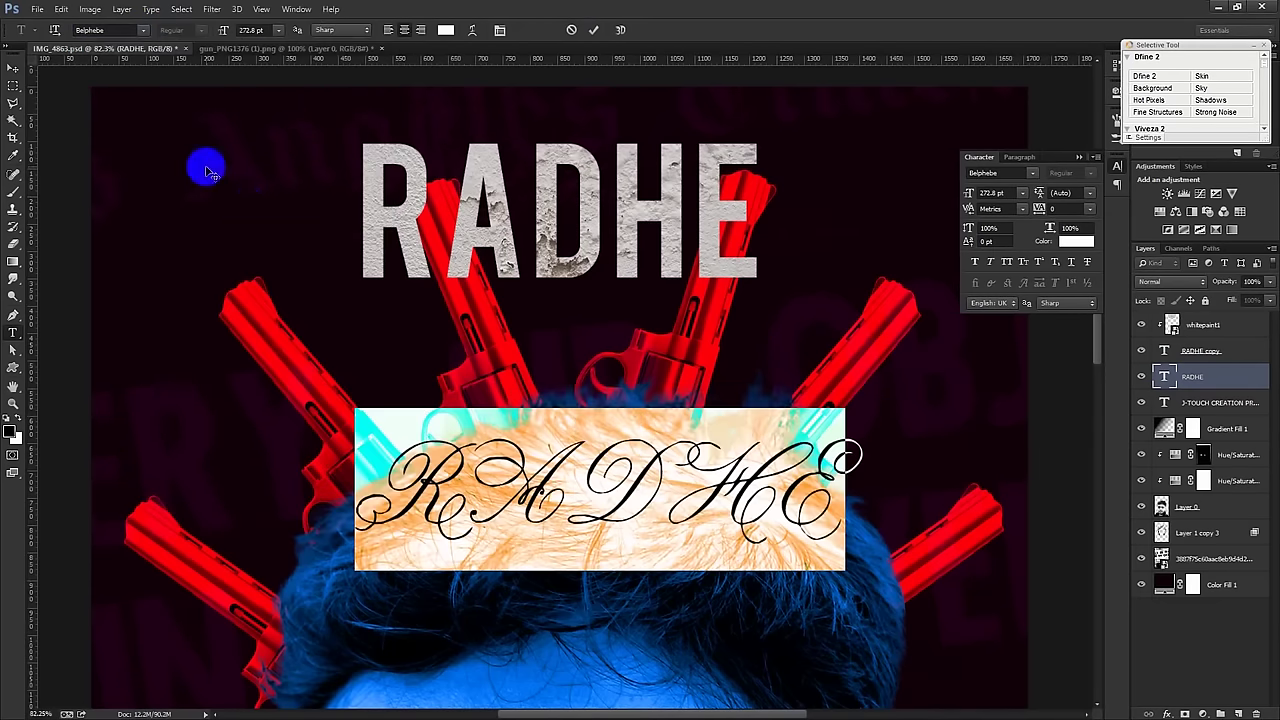
left_click(143, 32)
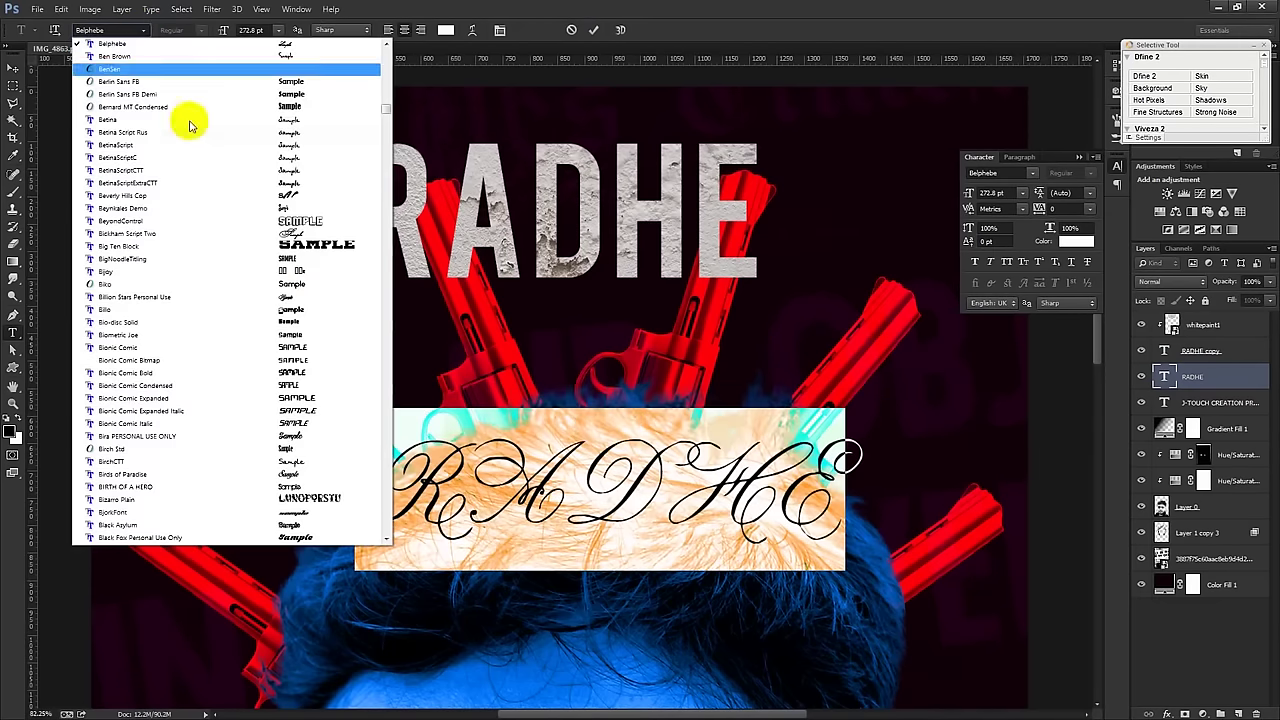
left_click(217, 189)
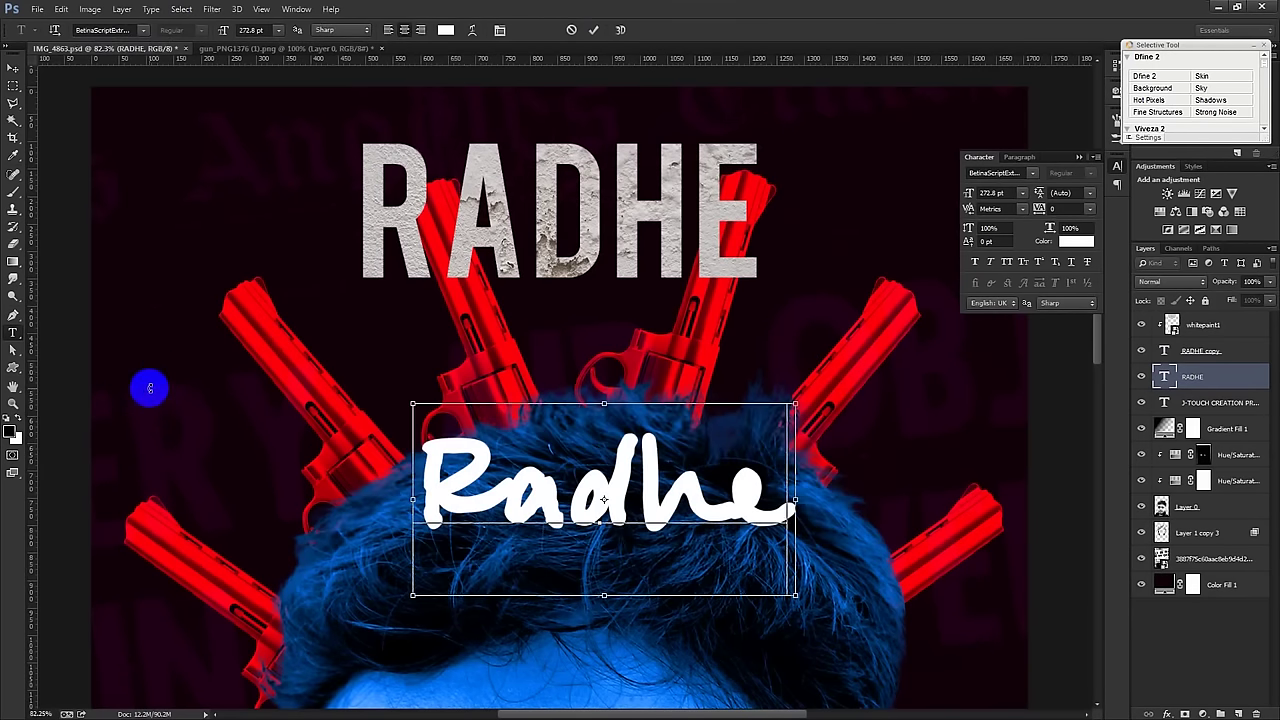
Step: Set the Radhe text in Birds of Paradise script after trying Bira and BirchCTT fonts
key("ctrl+a")
left_click(144, 33)
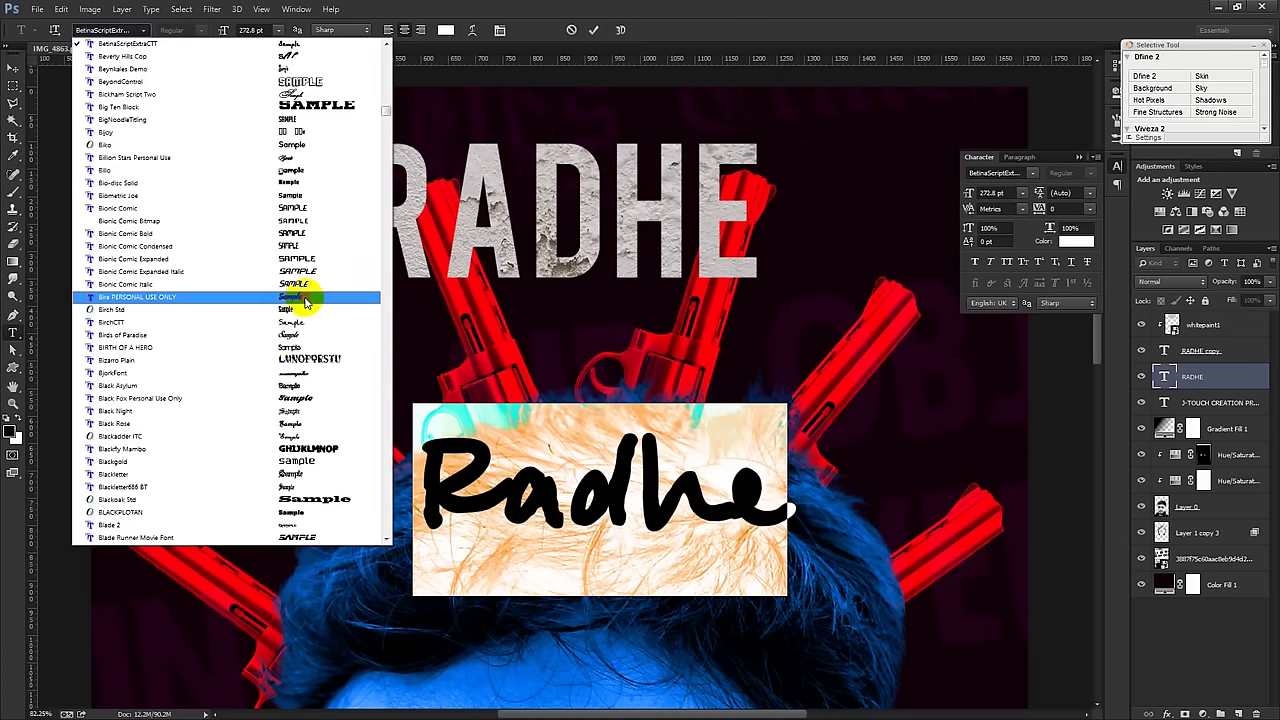
left_click(290, 297)
left_click(144, 31)
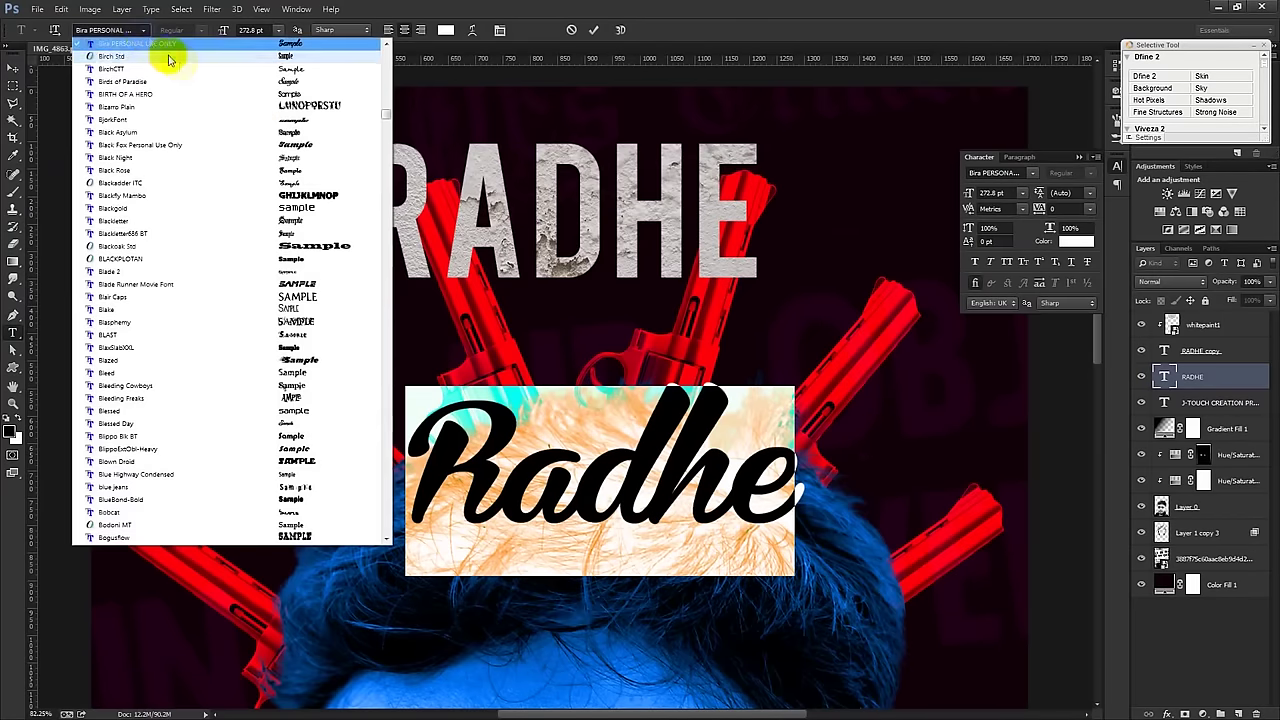
left_click(173, 60)
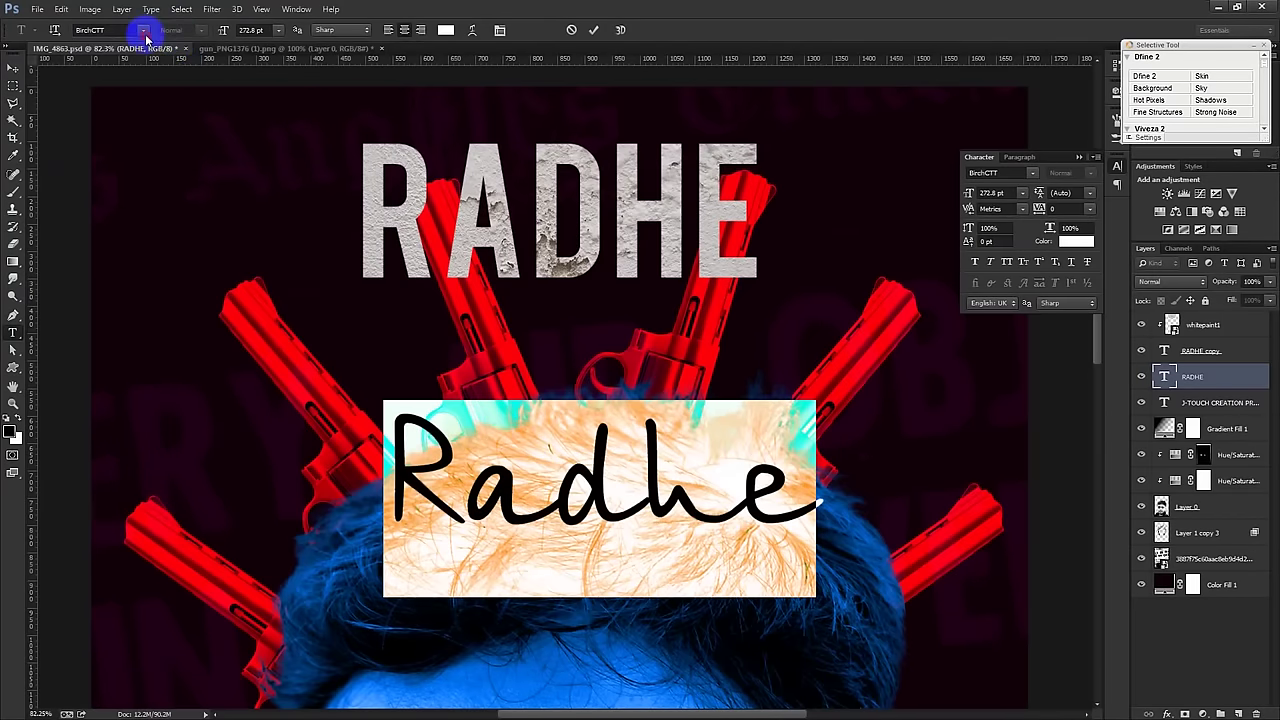
left_click(144, 31)
left_click(173, 60)
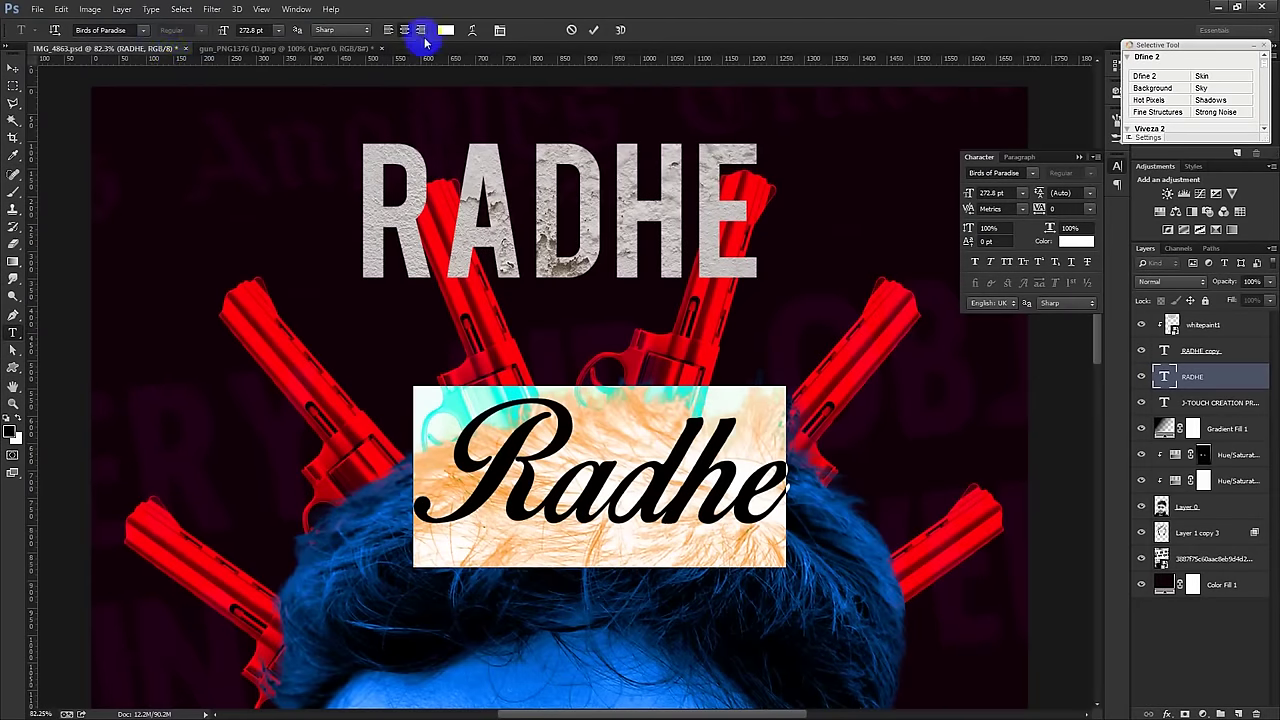
left_click(446, 30)
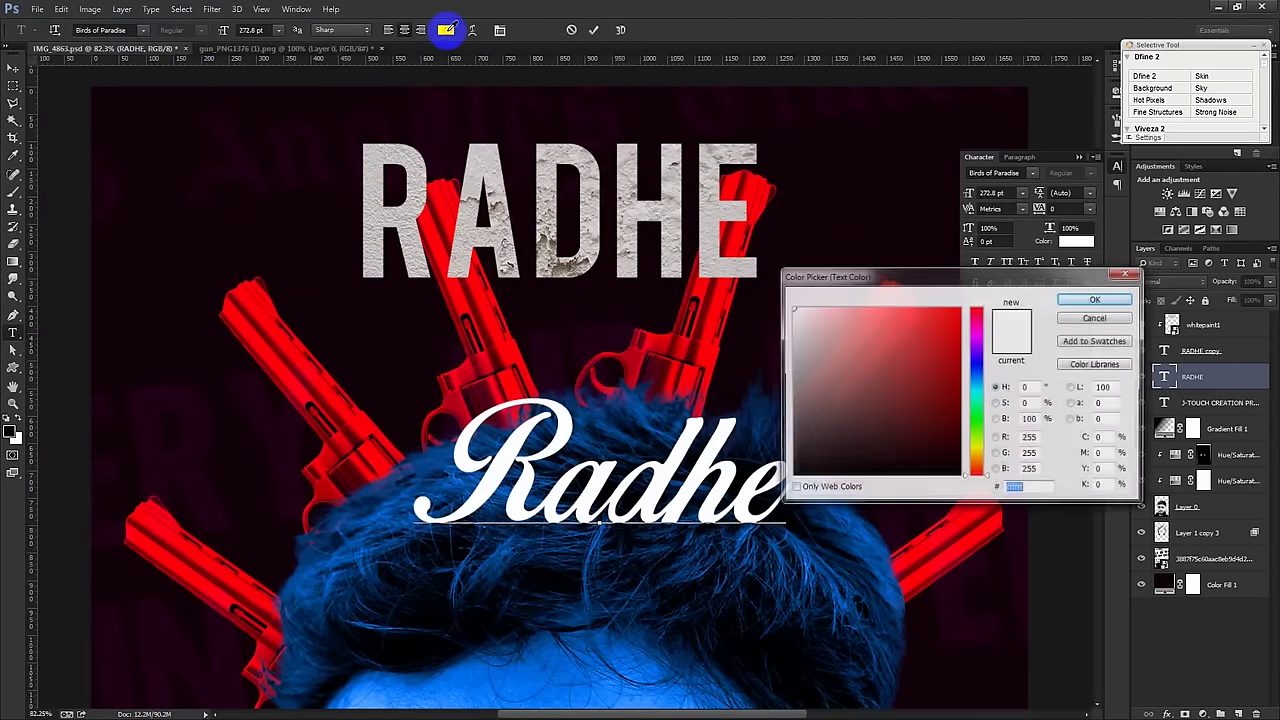
Step: Colour the Radhe script bright gun red, size it to 150.8 pt, and move it up
left_click(480, 300)
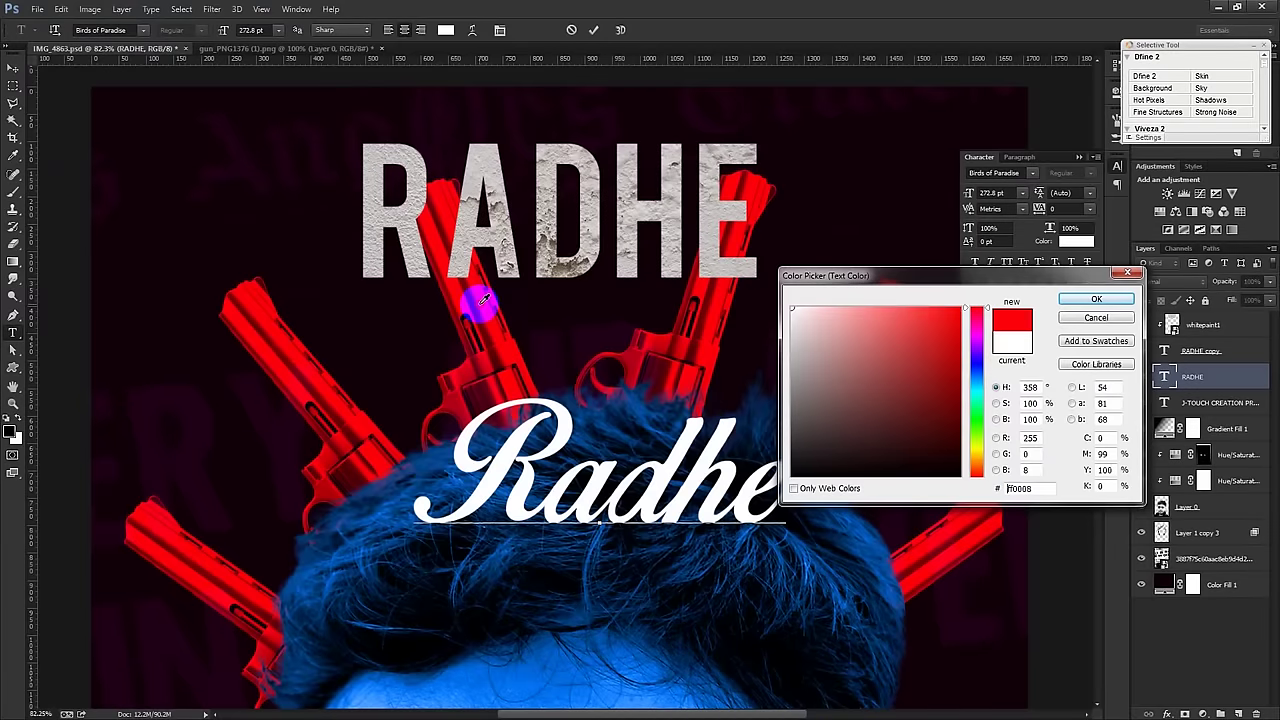
left_click(730, 293)
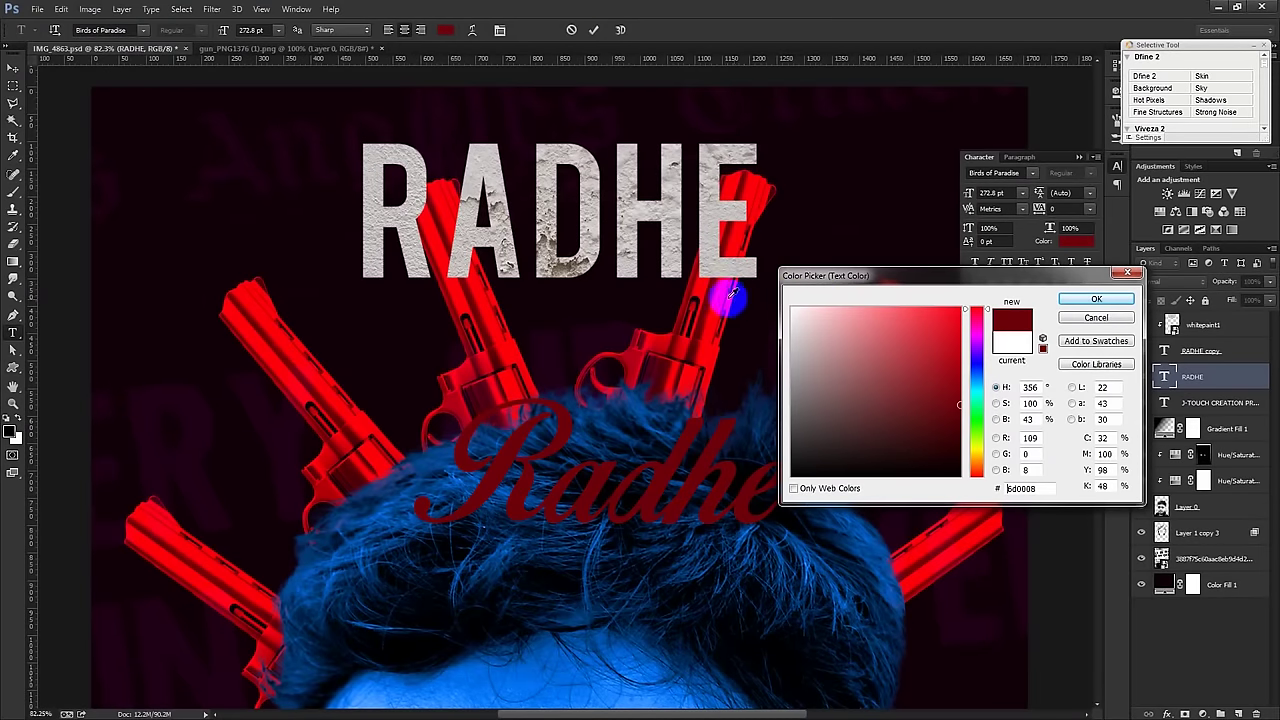
left_click(716, 288)
left_click(1094, 299)
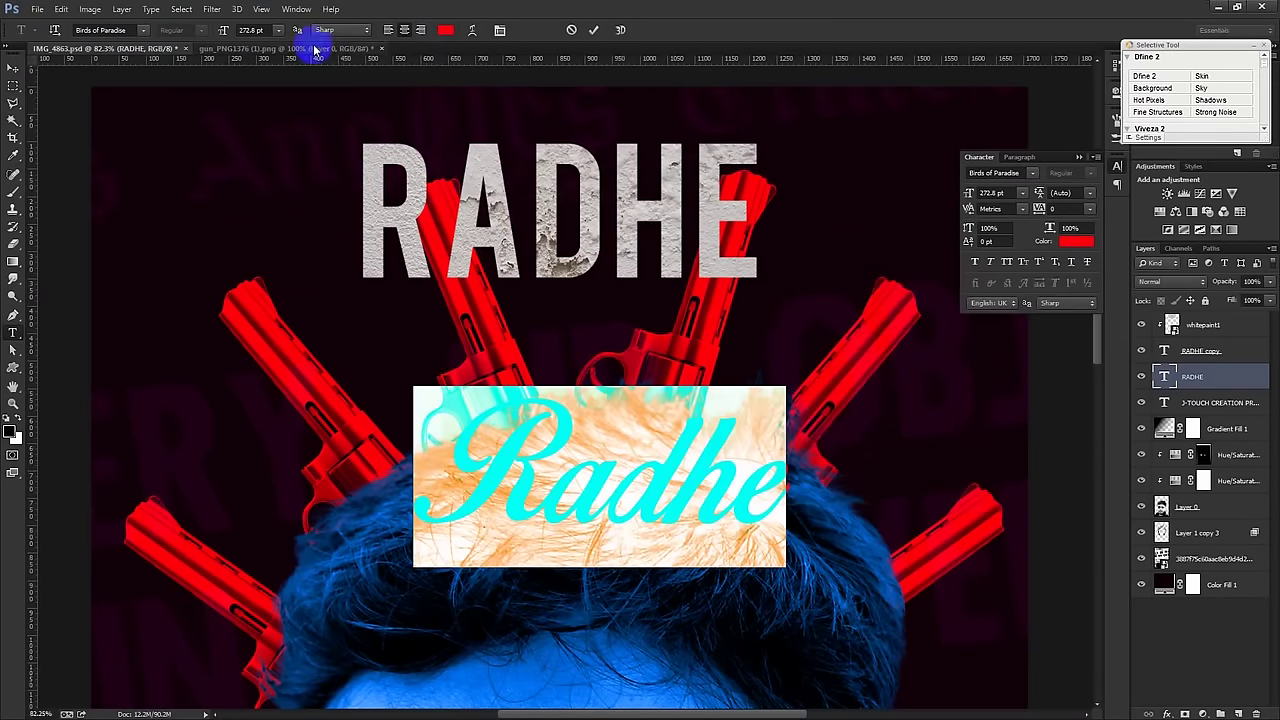
left_click_drag(222, 36, 140, 64)
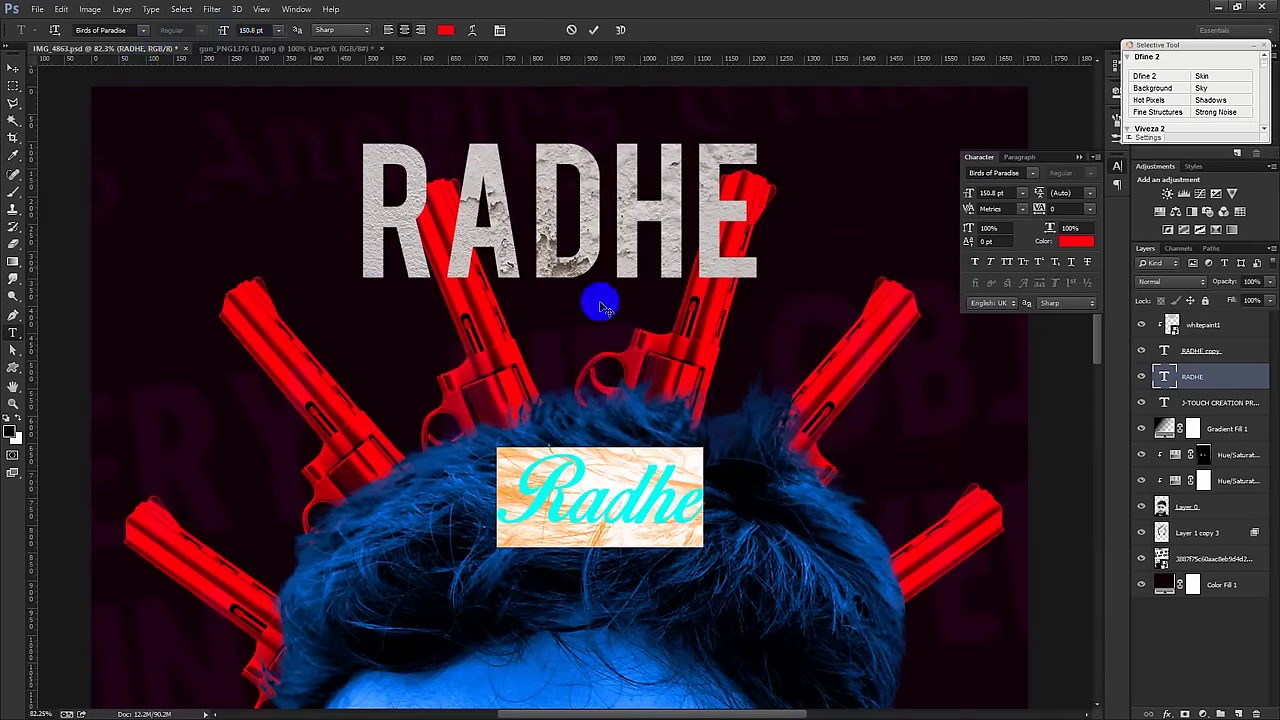
left_click_drag(600, 300, 684, 226)
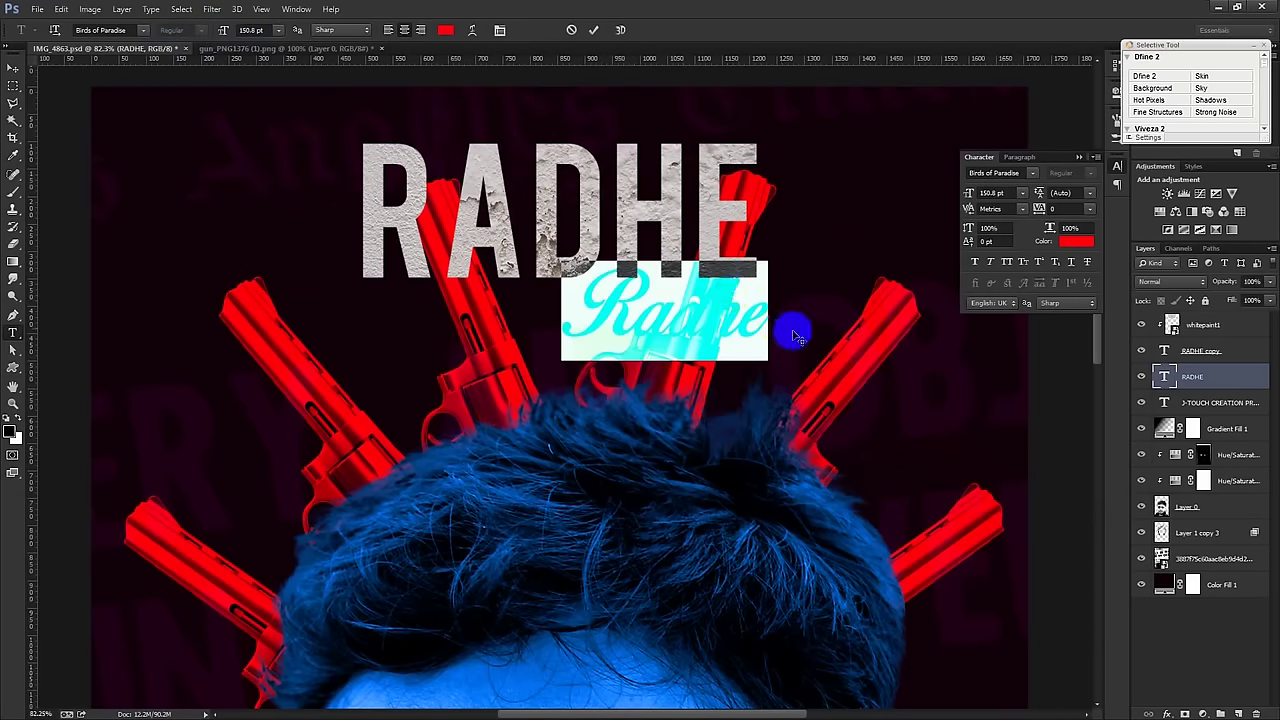
left_click(594, 30)
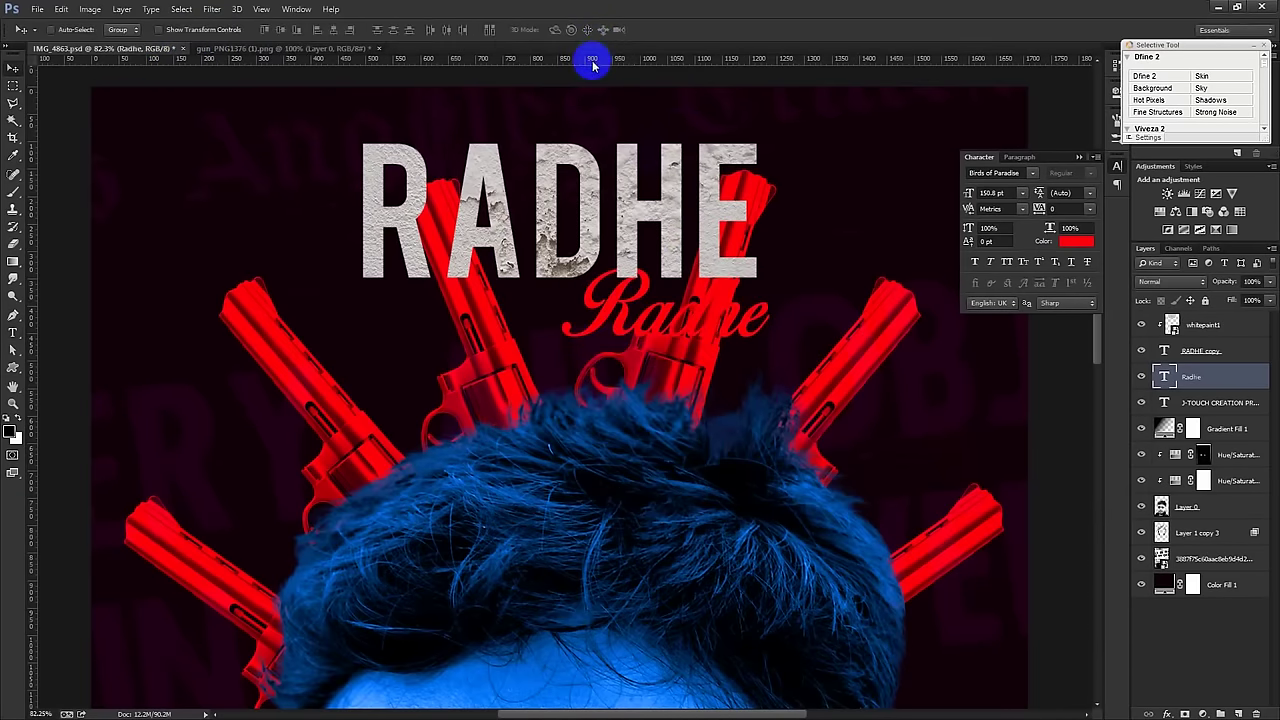
Step: Move Radhe to the top of the stack, then tilt, enlarge and place it over RADHE
left_click_drag(1208, 343, 1205, 324)
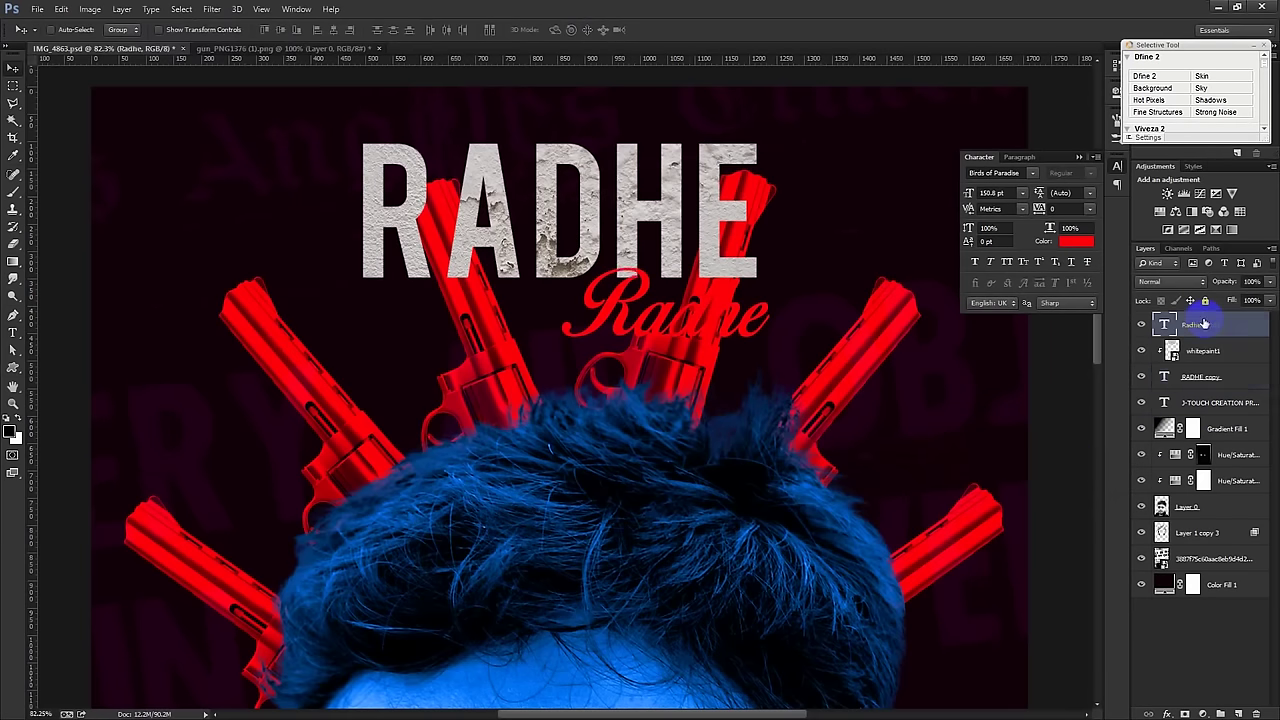
key("ctrl+t")
left_click_drag(829, 423, 829, 337)
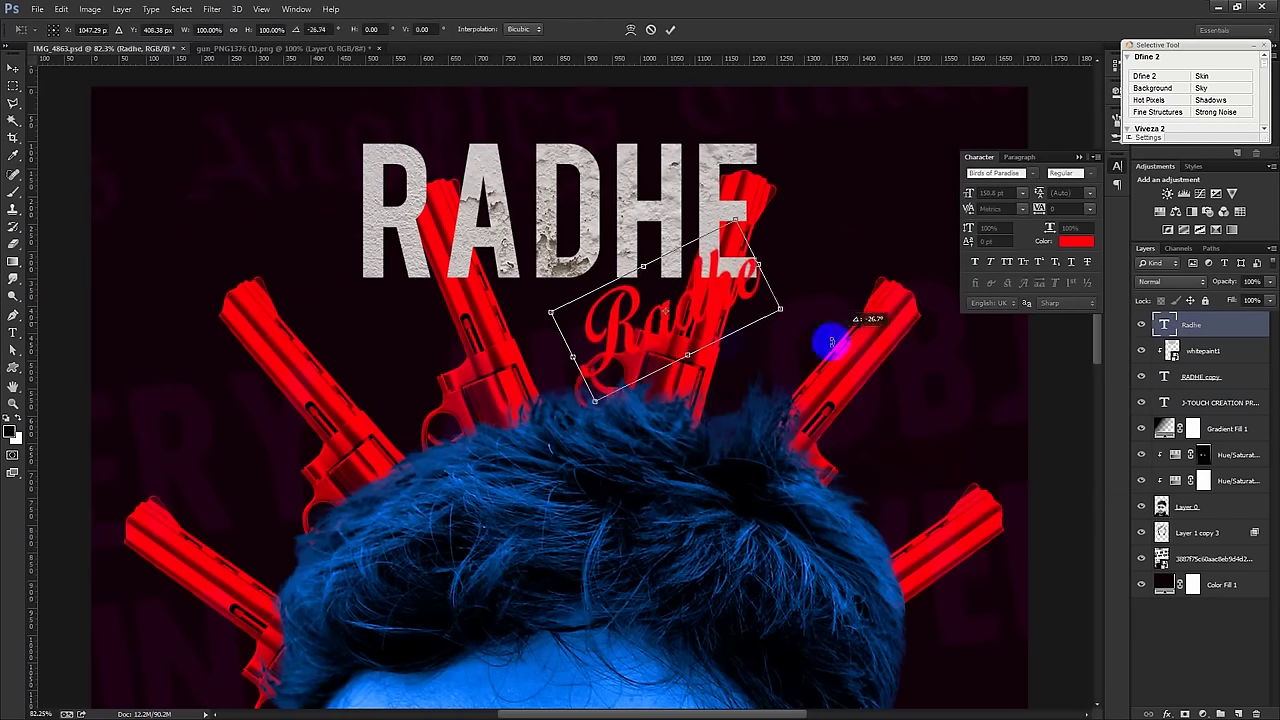
left_click_drag(666, 294, 691, 240)
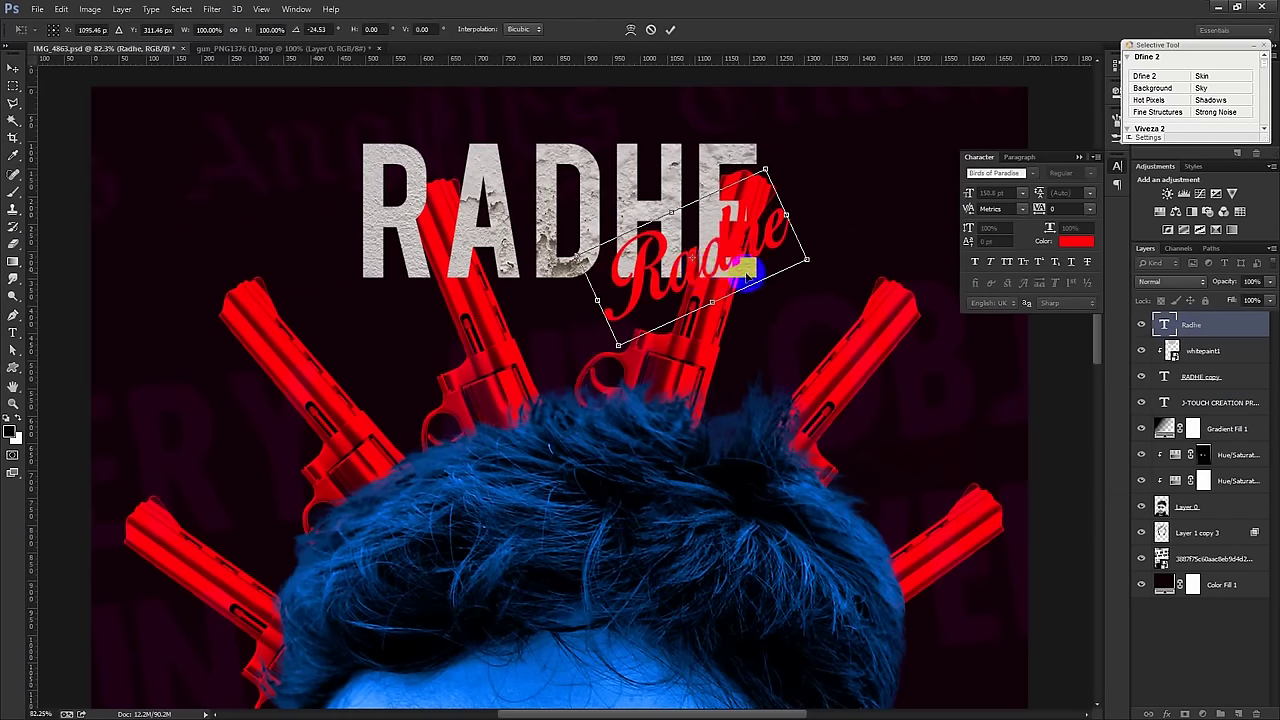
mouse_move(803, 261)
left_mouse_down()
mouse_move(829, 258)
mouse_move(856, 303)
mouse_move(773, 203)
mouse_move(759, 204)
left_mouse_up()
key("Return")
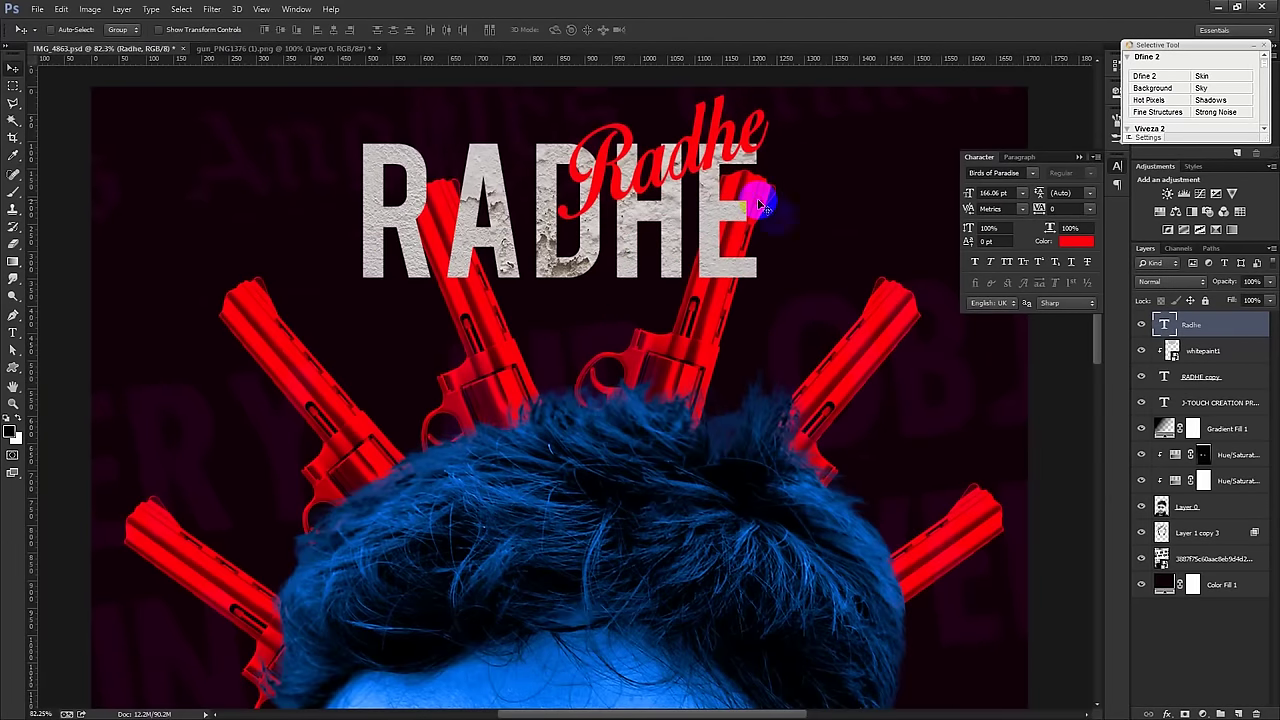
left_click(1202, 352)
Step: Duplicate whitepaint1, clip the copy to the Radhe script, and reposition it within the letters
key("ctrl+j")
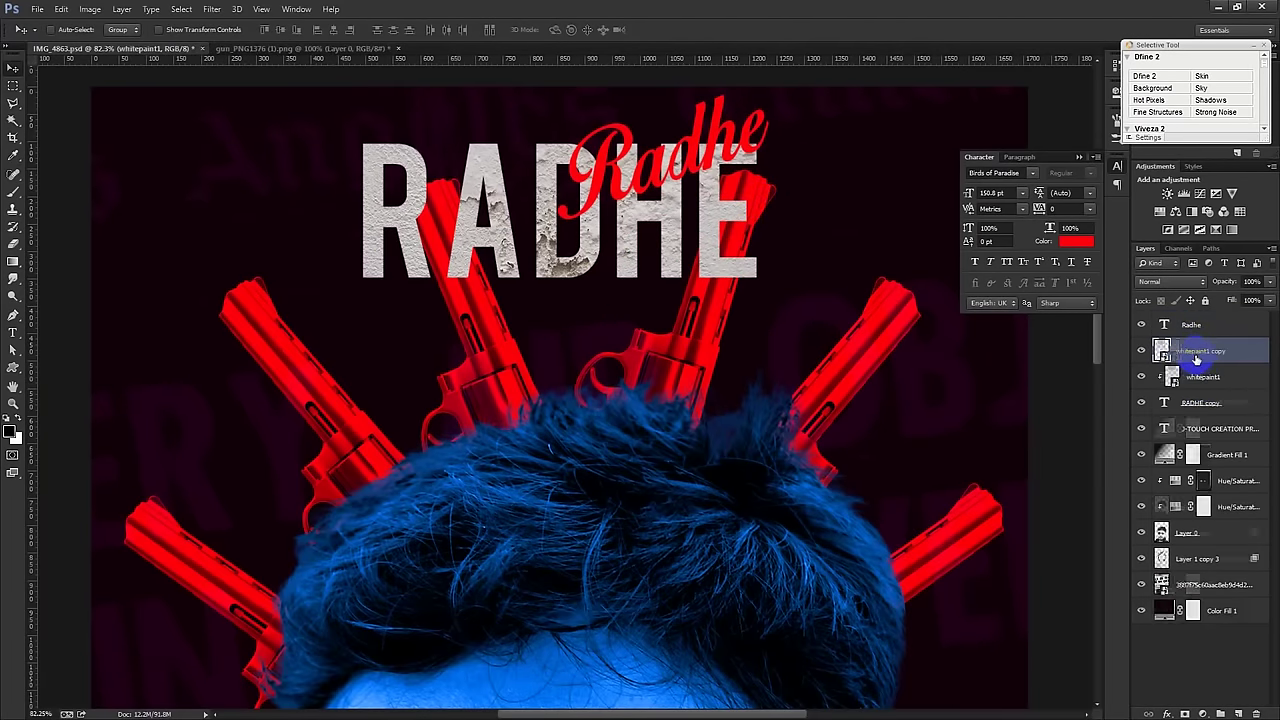
key("ctrl+alt+g")
left_click_drag(1200, 352, 1207, 335)
key("ctrl+alt+g")
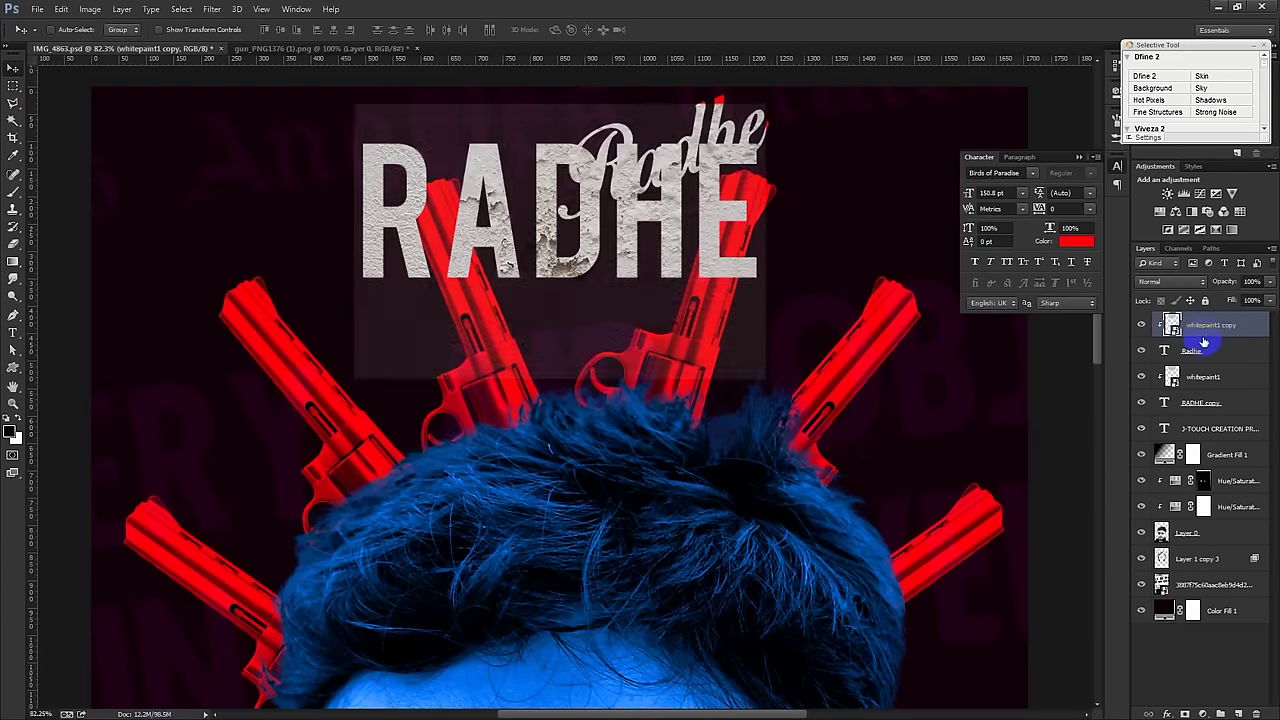
left_click_drag(845, 255, 933, 189)
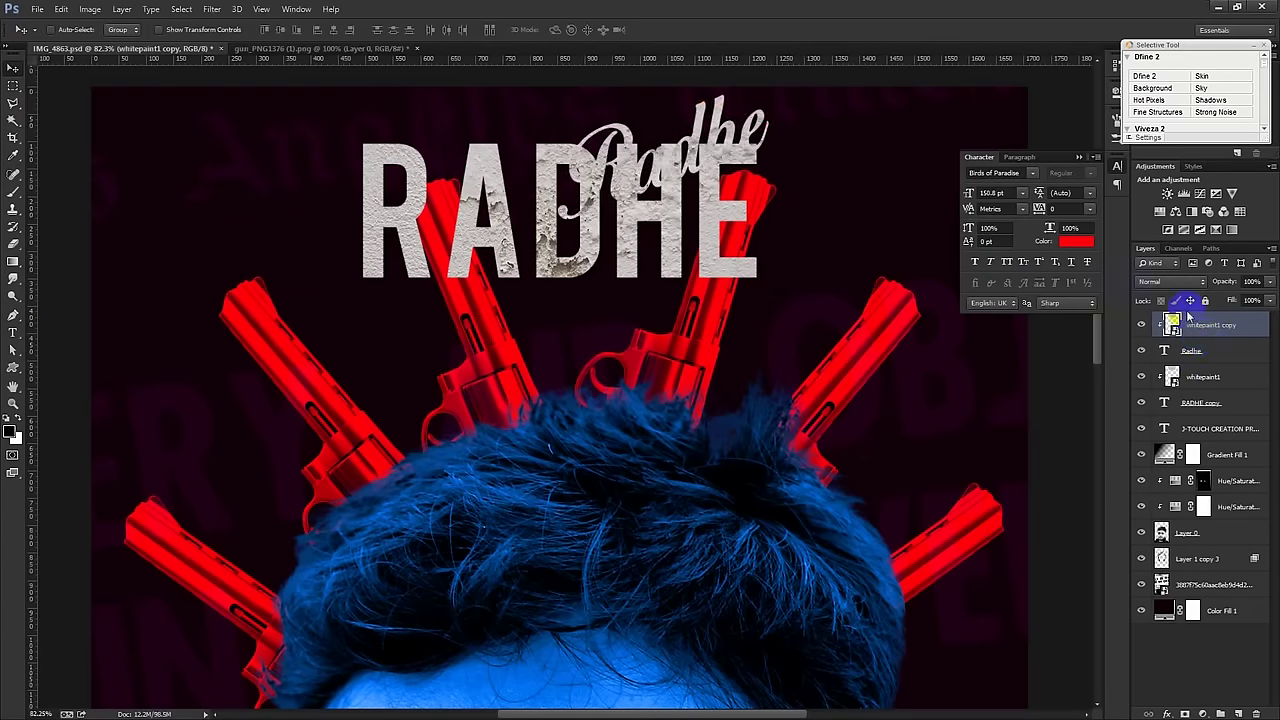
Step: Restrict the texture copy's blending to the R channel by excluding G and B
double_click(1242, 328)
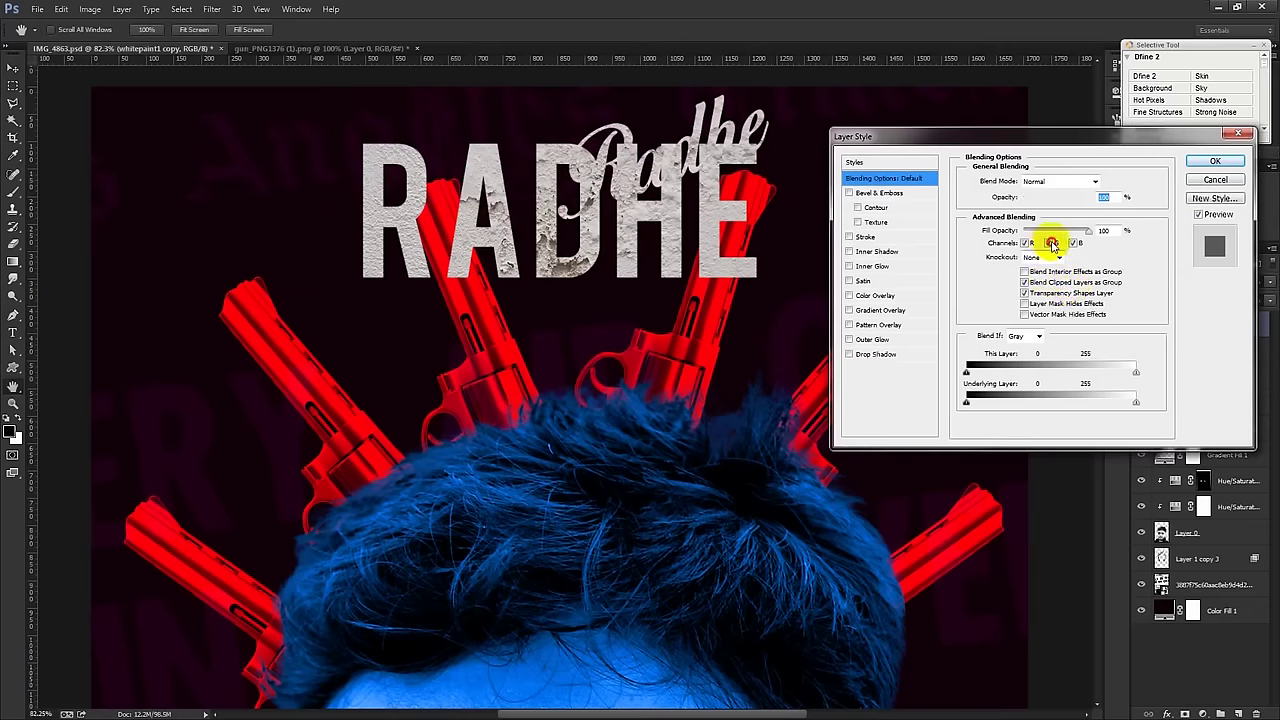
left_click(1048, 243)
left_click(1072, 243)
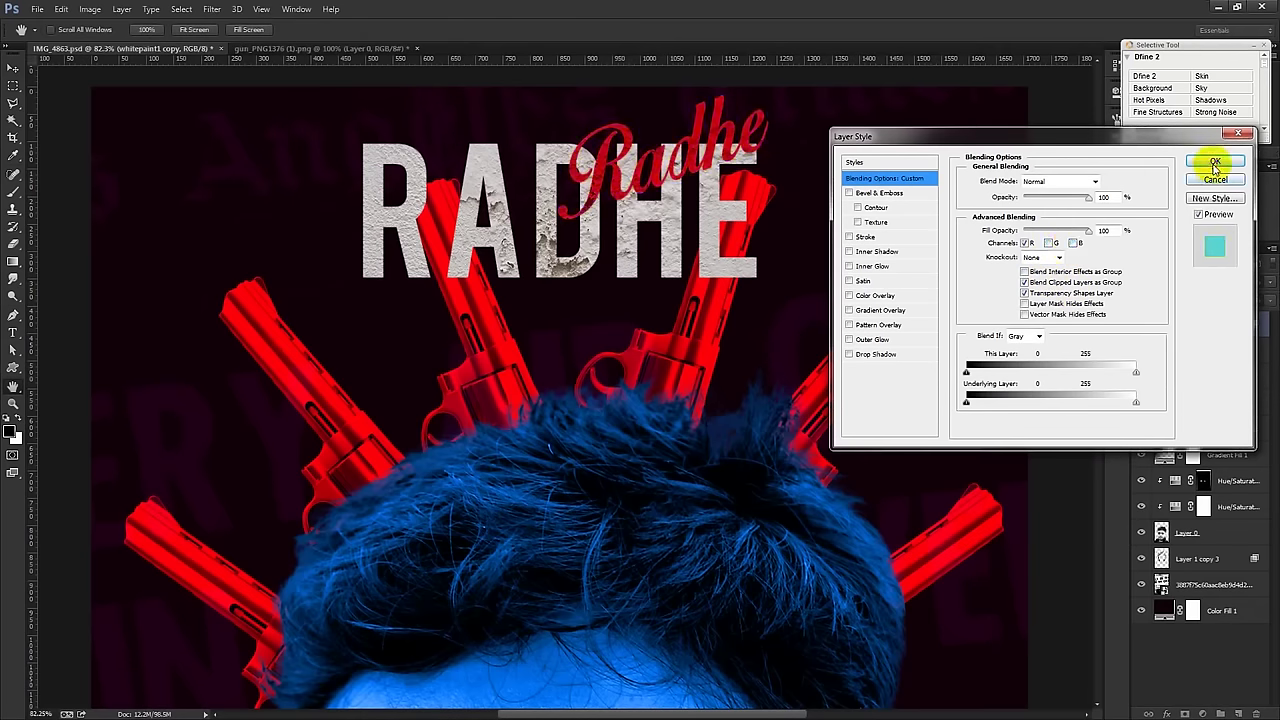
left_click(1215, 161)
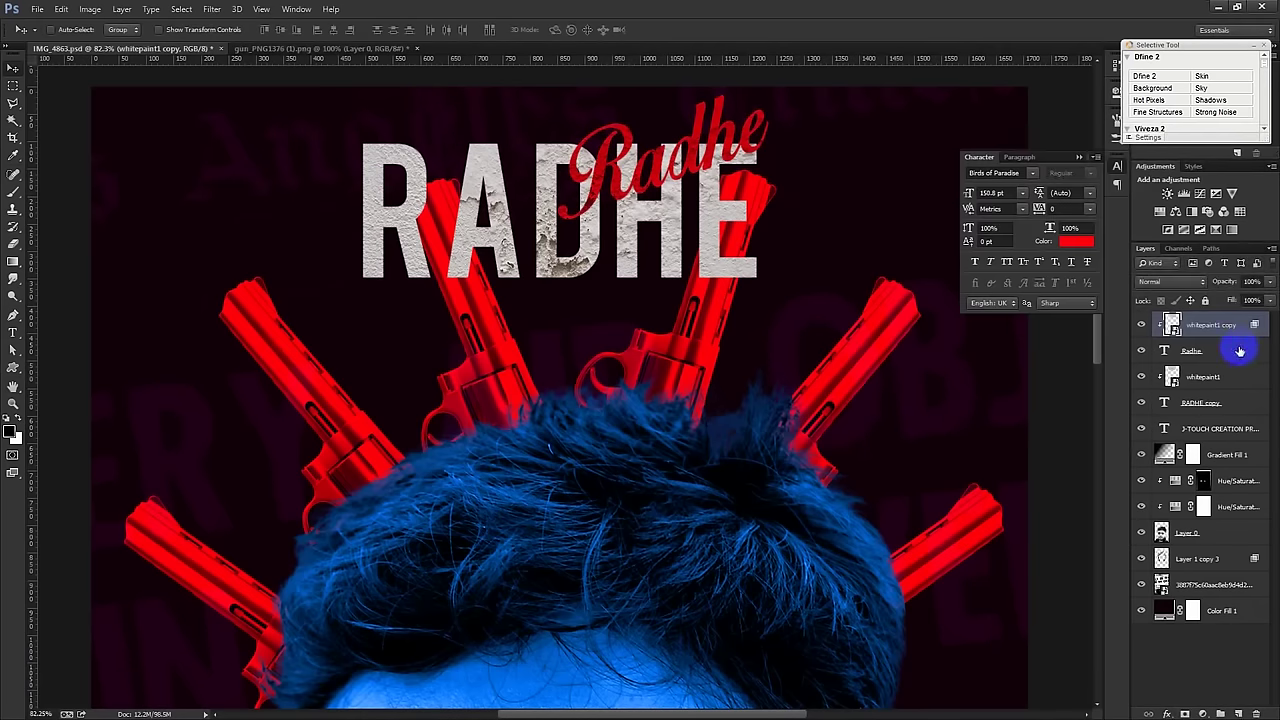
left_click(1240, 351)
double_click(1245, 348)
Step: Give the Radhe script a drop shadow with adjusted size and opacity
left_click(850, 354)
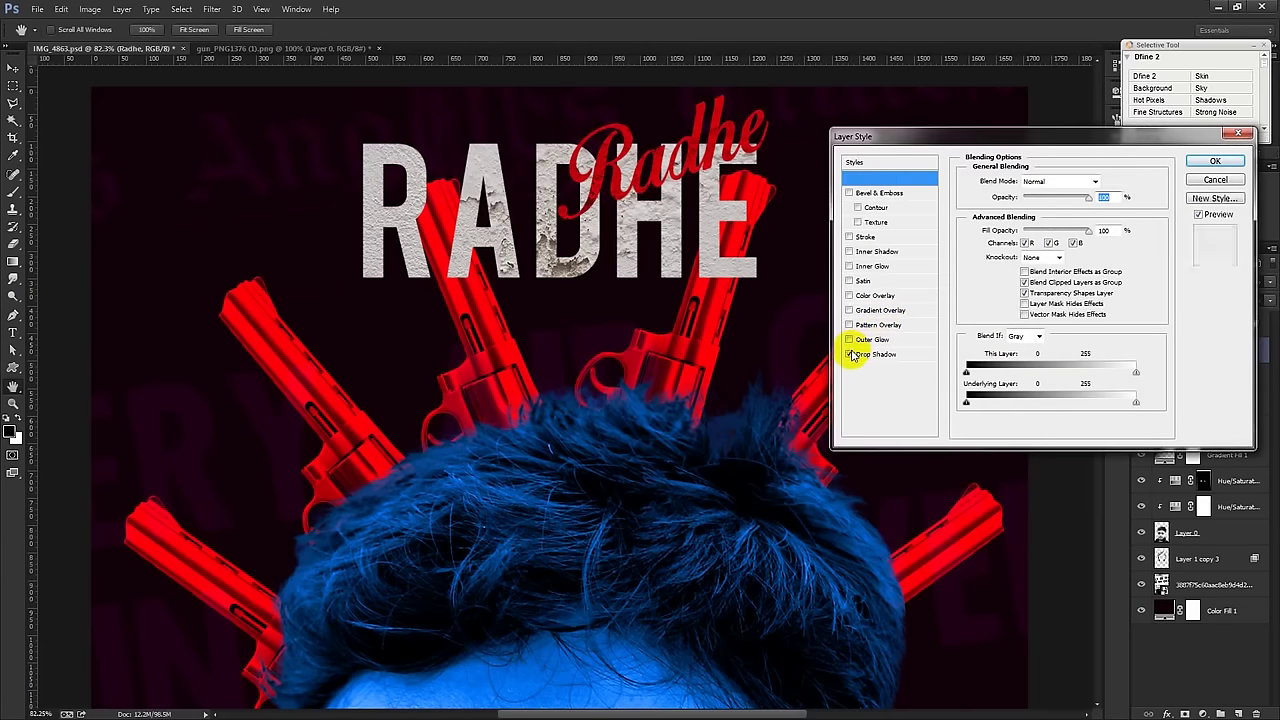
left_click(872, 354)
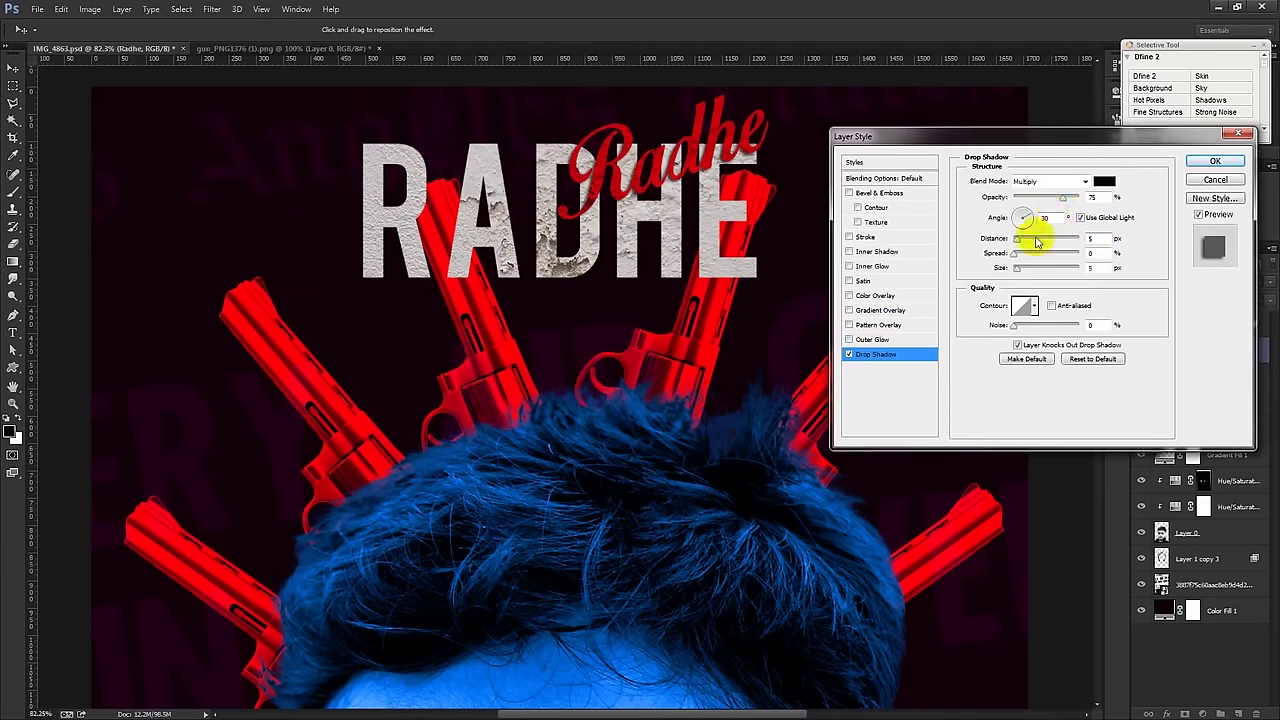
left_click_drag(1017, 269, 1022, 273)
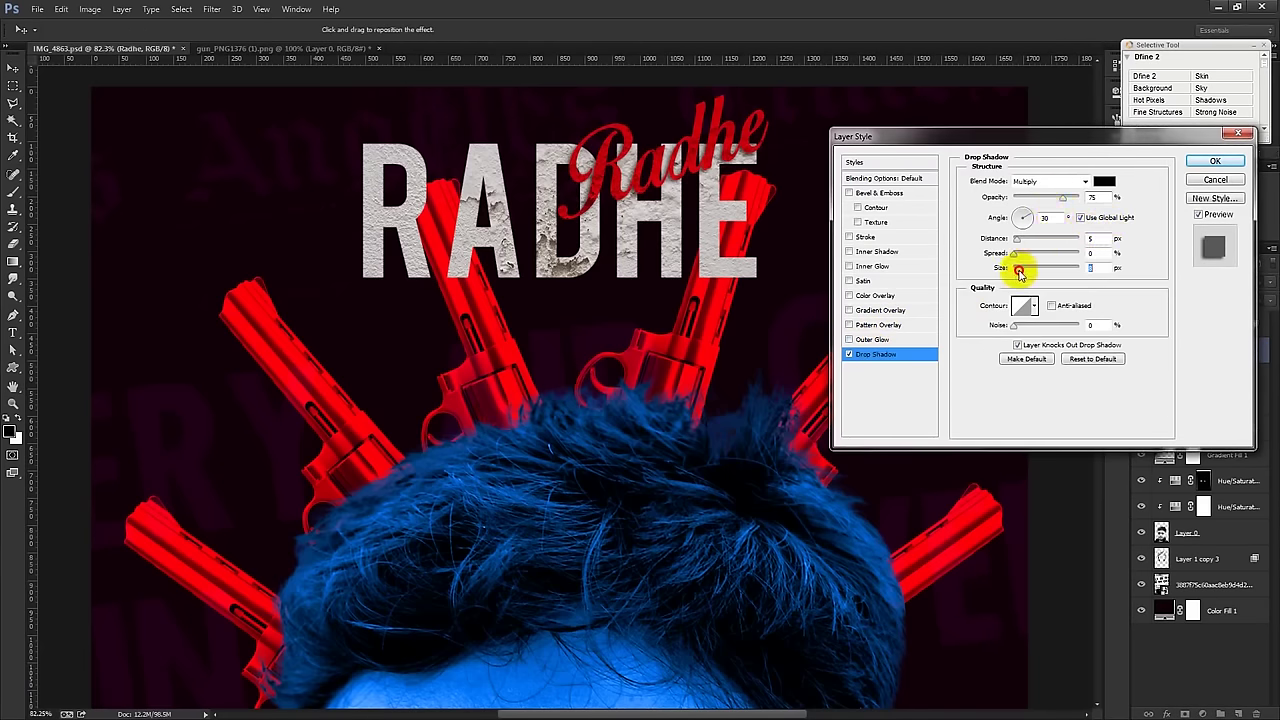
left_click_drag(1061, 197, 1055, 203)
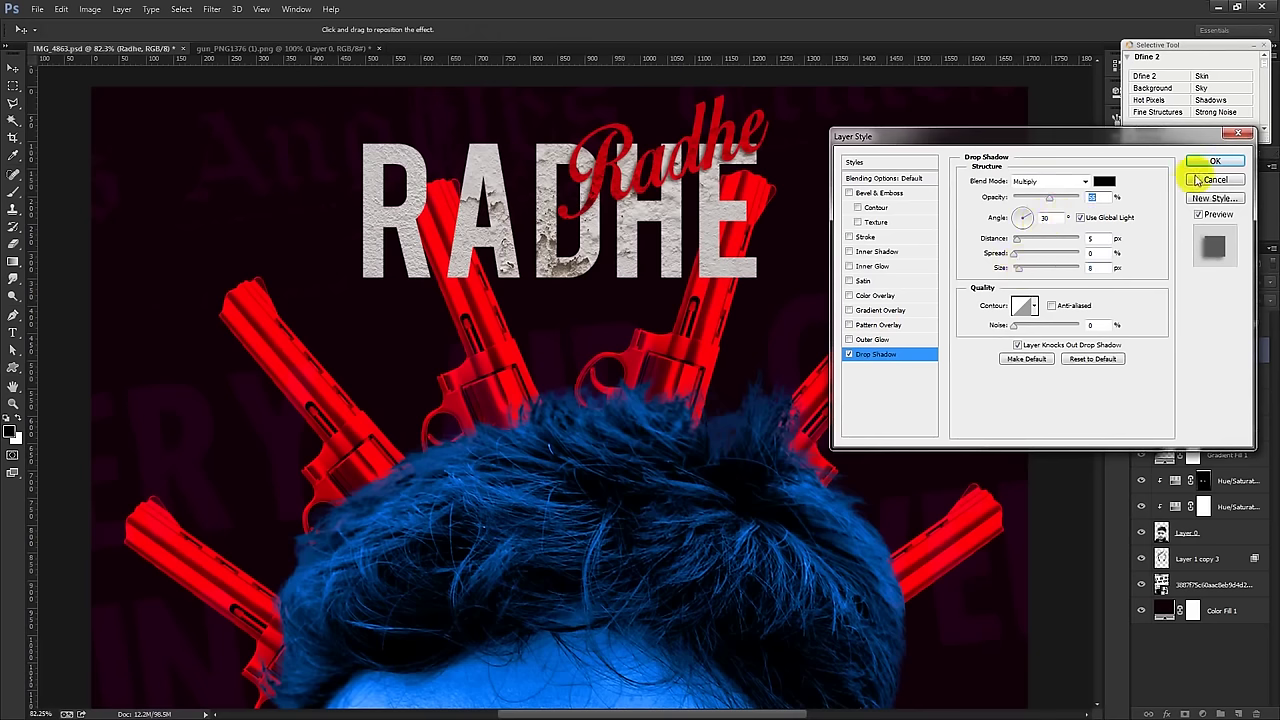
left_click(1213, 161)
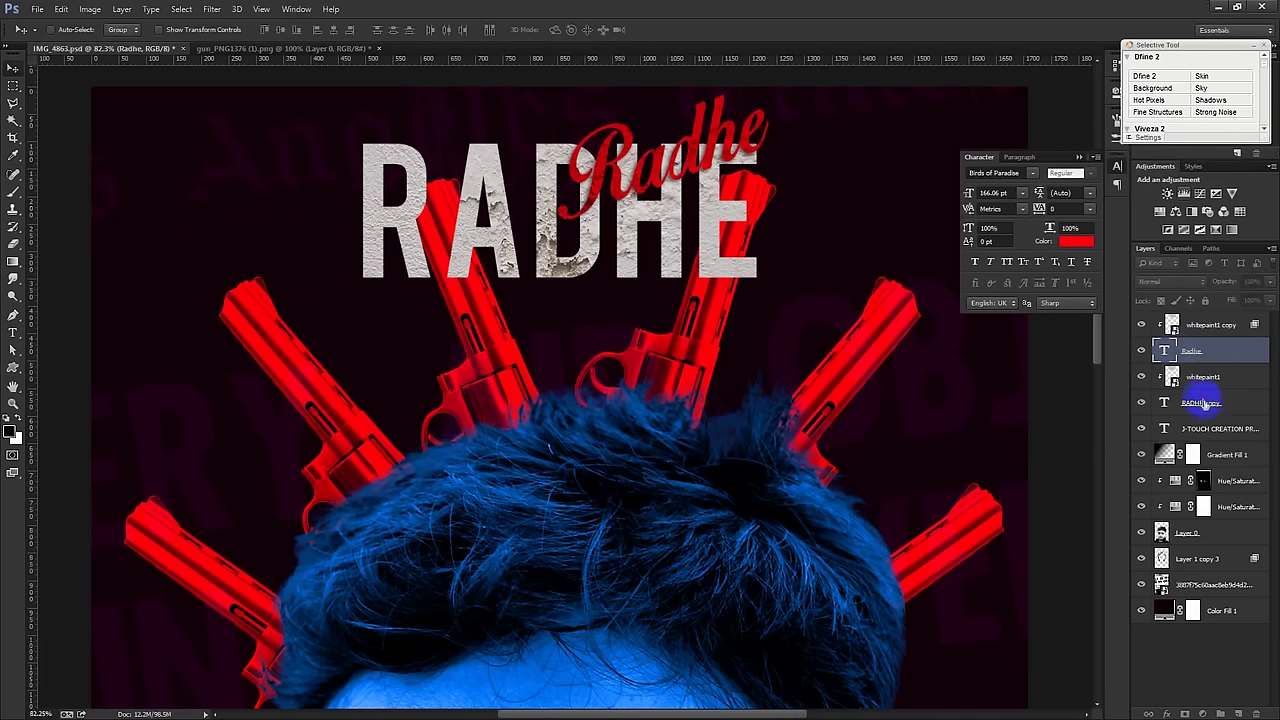
left_click(1263, 352)
Step: Add an enlarged drop shadow to the RADHE title and close the Character panel
left_click(1249, 404)
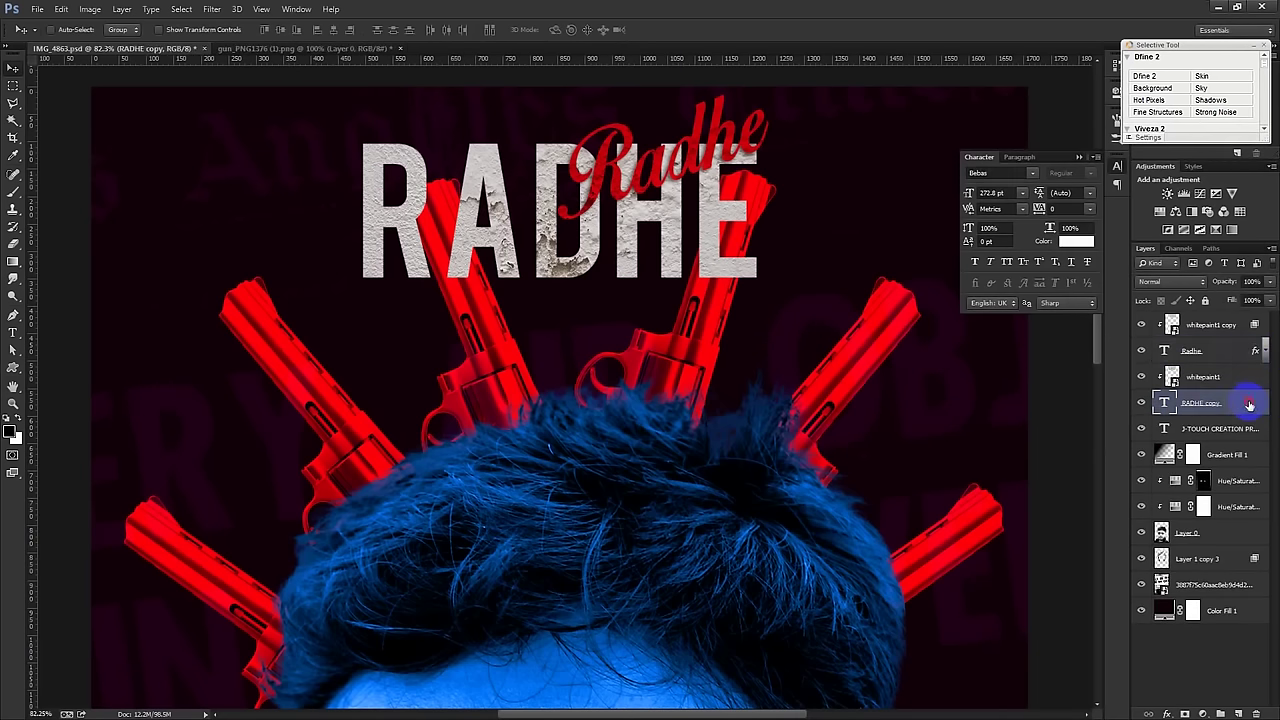
double_click(1249, 404)
left_click(876, 354)
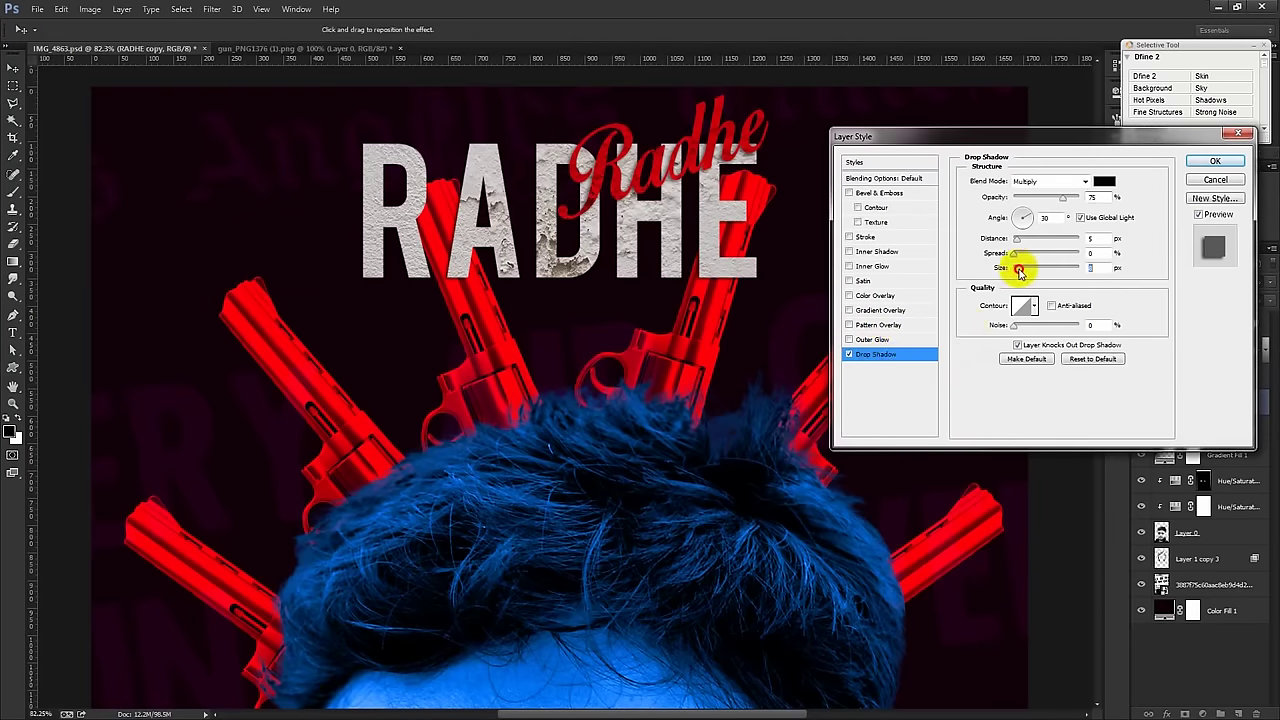
left_click_drag(1024, 271, 1052, 265)
left_click(1215, 161)
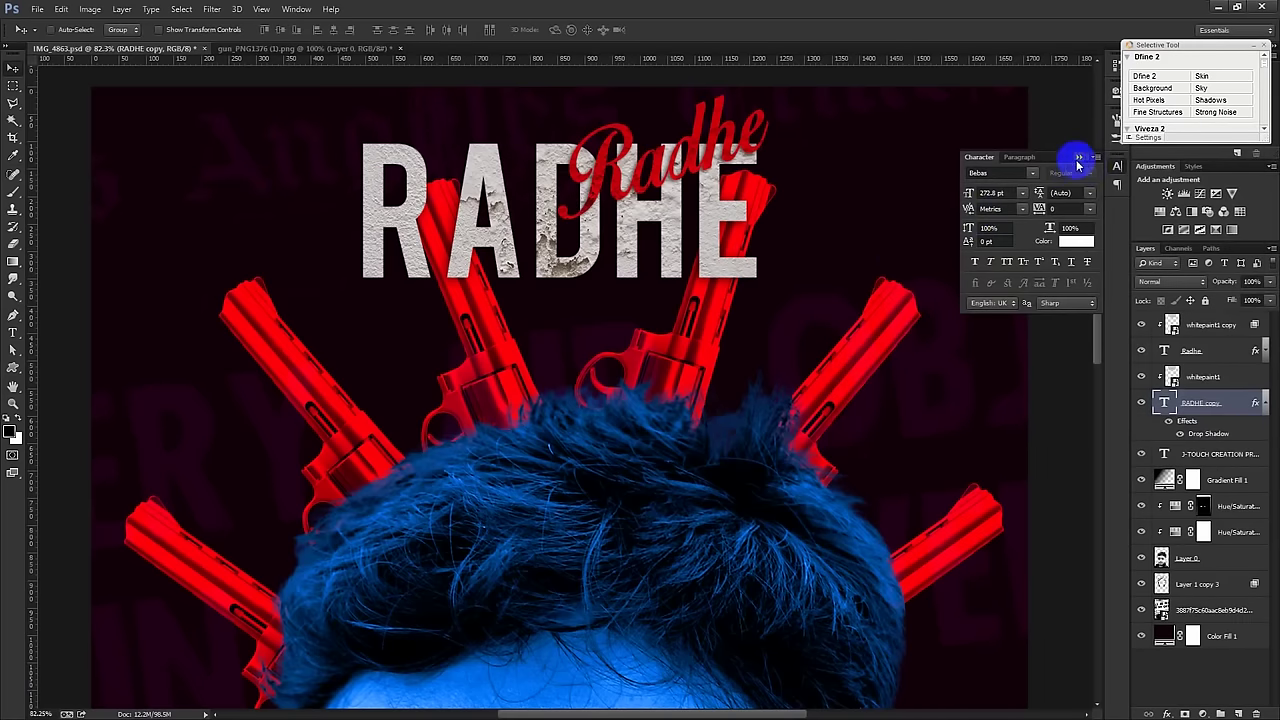
left_click(1079, 157)
scroll(835, 290, "down", 2)
Step: Duplicate the J-TOUCH credit line below itself and retype it as 'EDIT BY' plus the editor's name
scroll(835, 290, "down", 2)
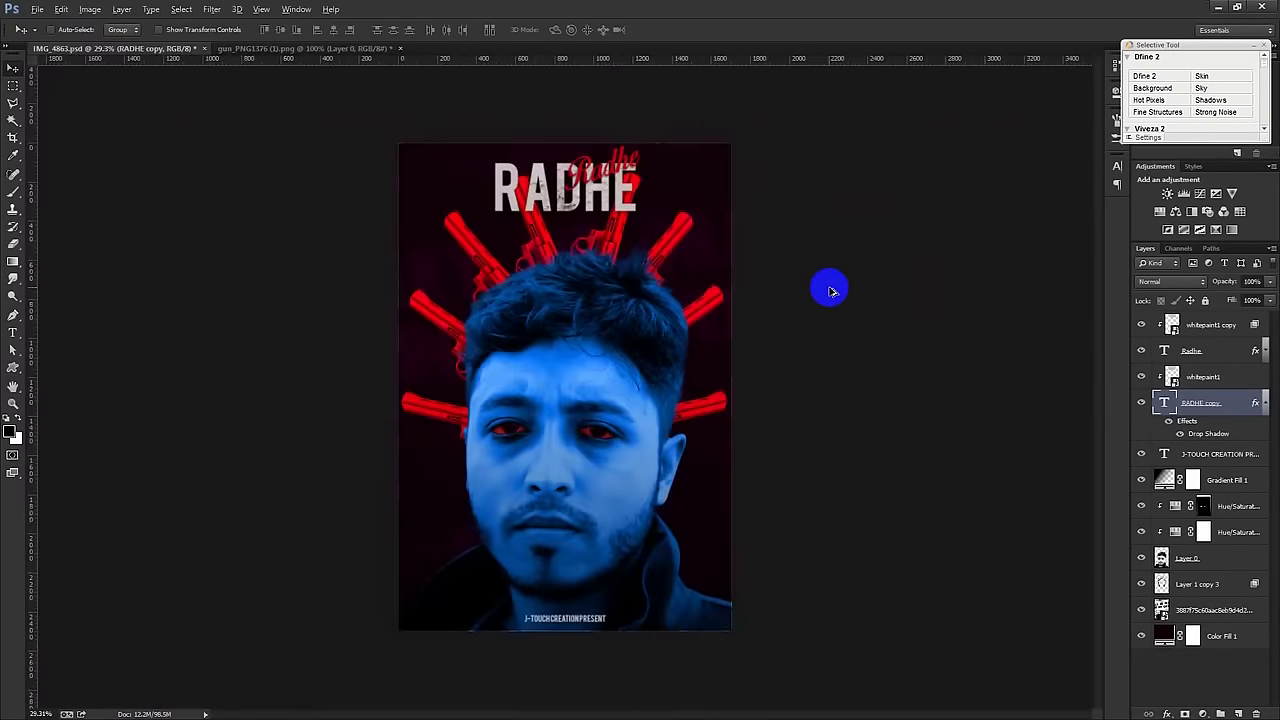
scroll(830, 291, "up", 1)
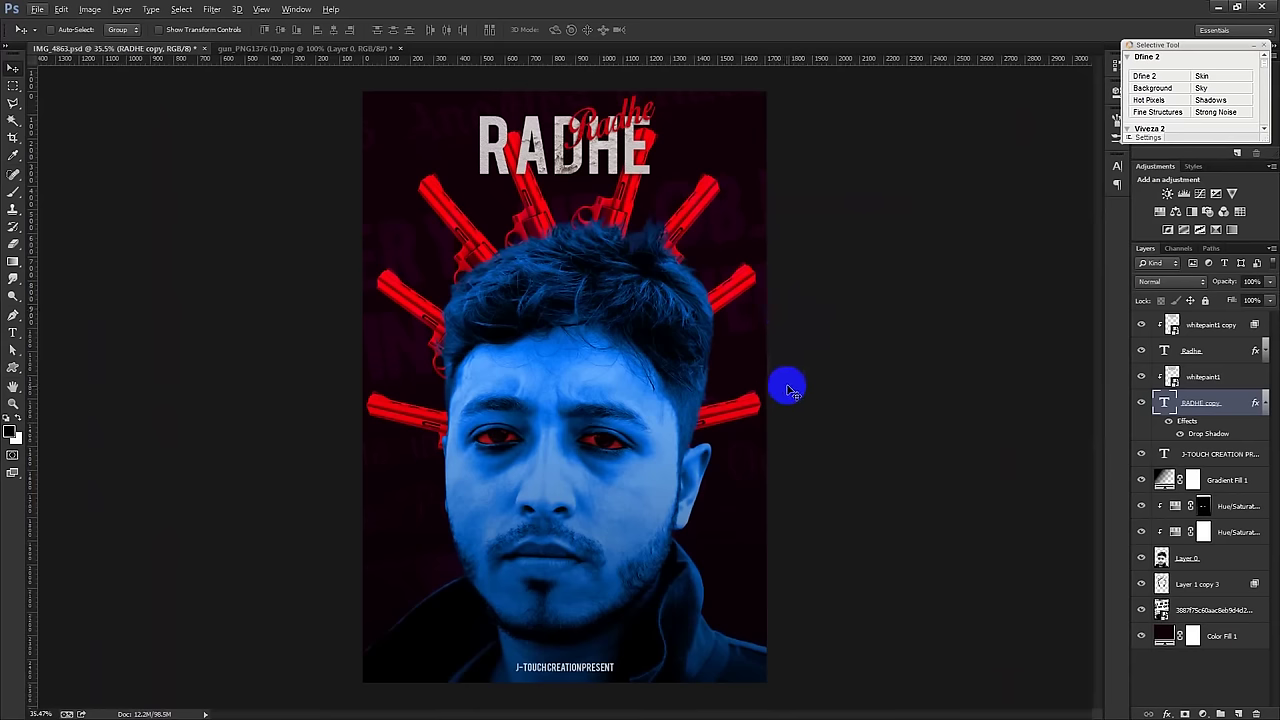
scroll(600, 655, "up", 5)
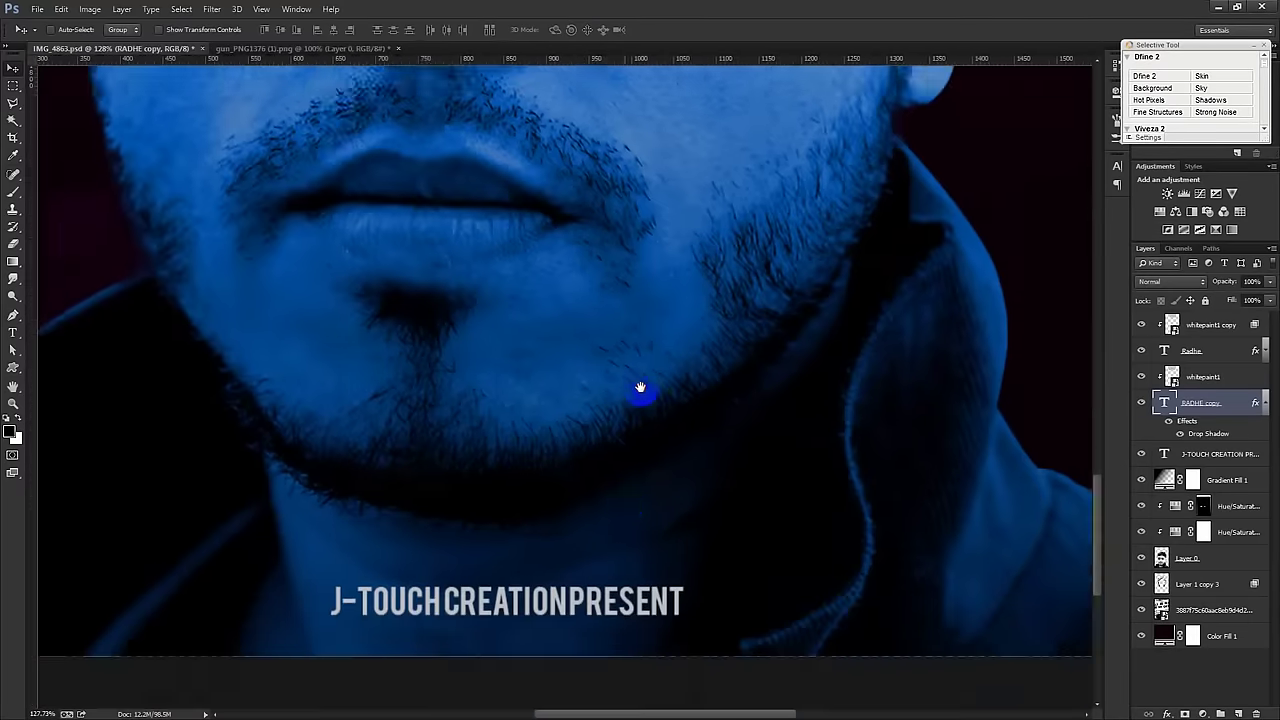
left_click_drag(640, 387, 656, 270)
left_click_drag(1212, 420, 791, 450)
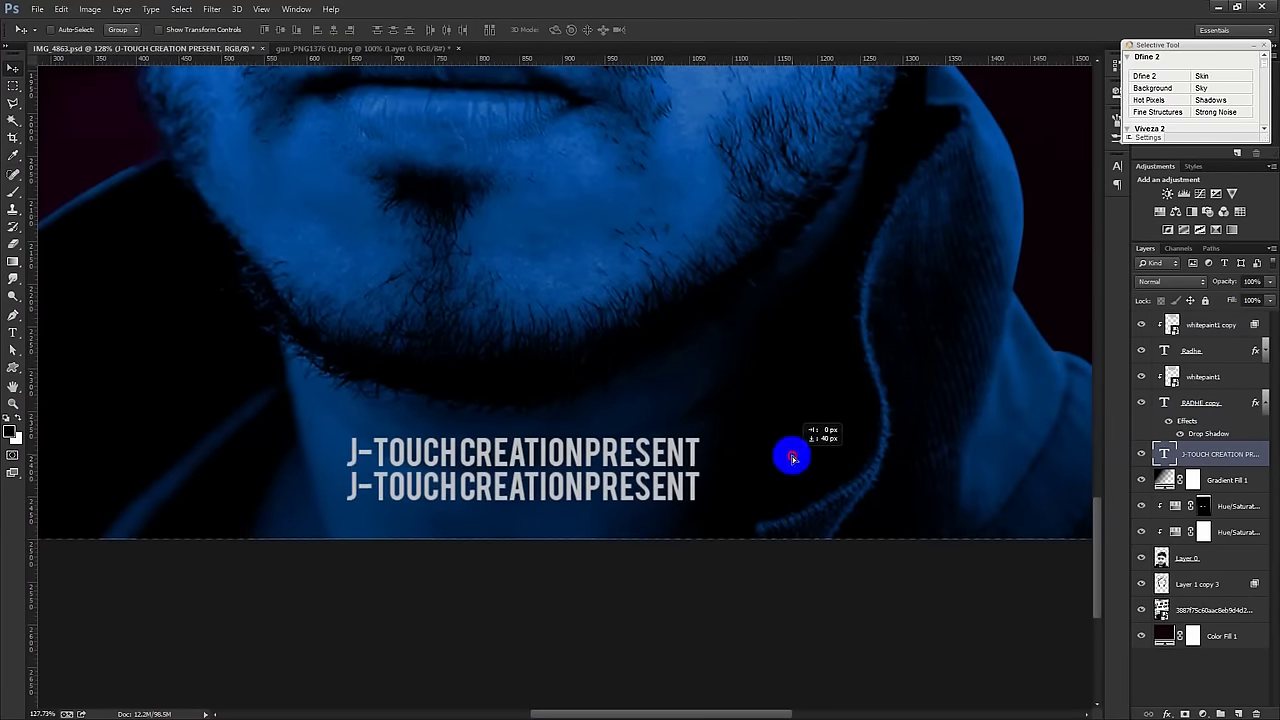
double_click(1165, 453)
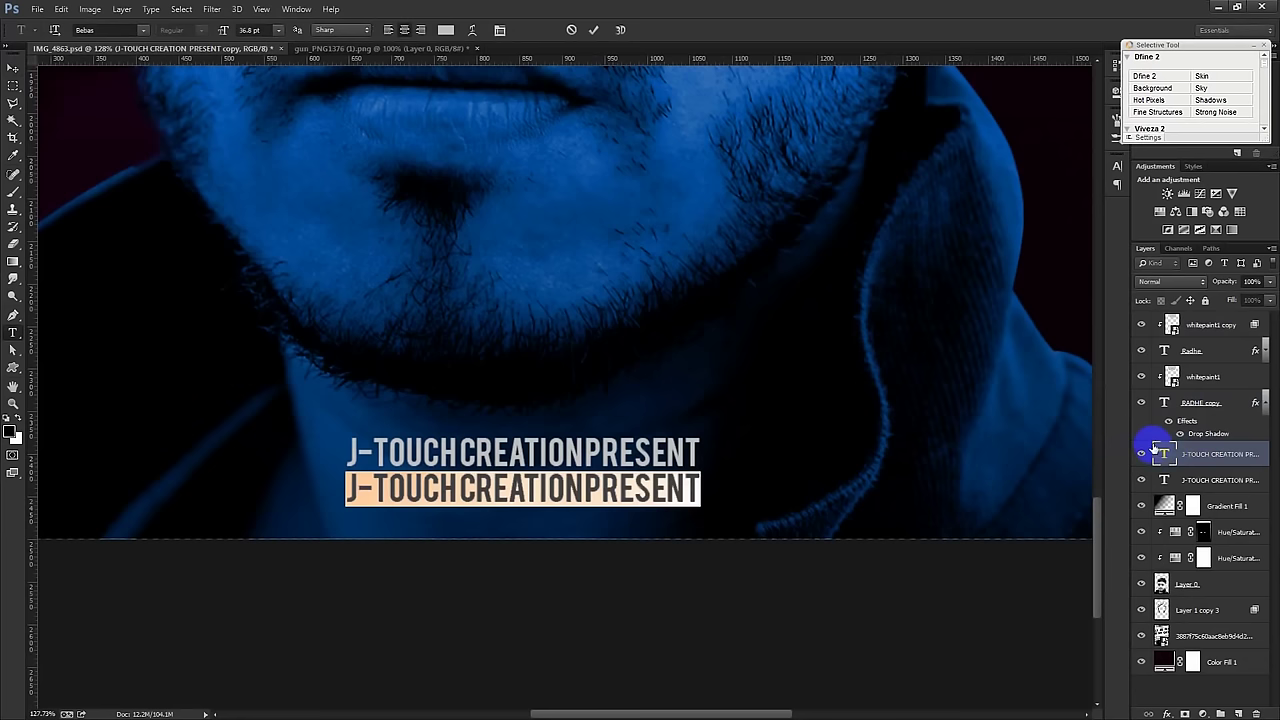
type("EDIT BY HASSHASIB")
Step: Resize the editor credit to 17.8 pt, add a space in the name, and commit
key("ctrl+a")
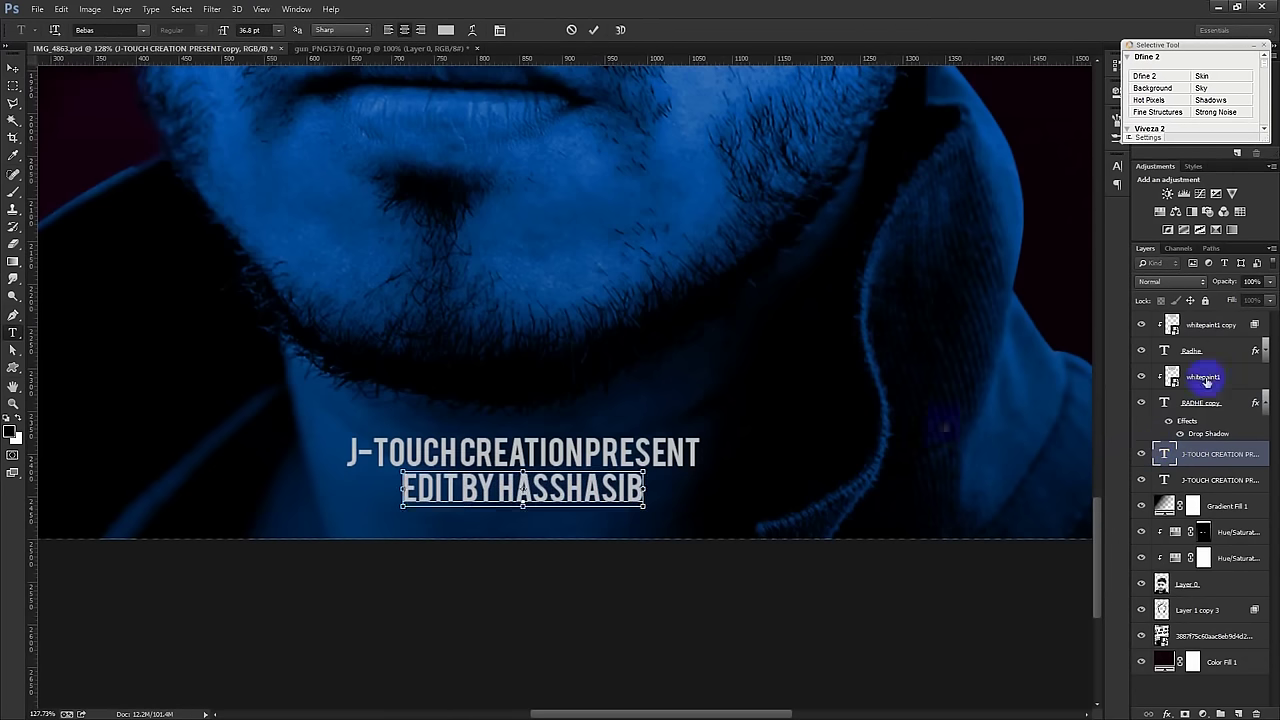
left_click(250, 30)
scroll(252, 30, "down", 5)
scroll(255, 30, "down", 6)
scroll(252, 30, "down", 3)
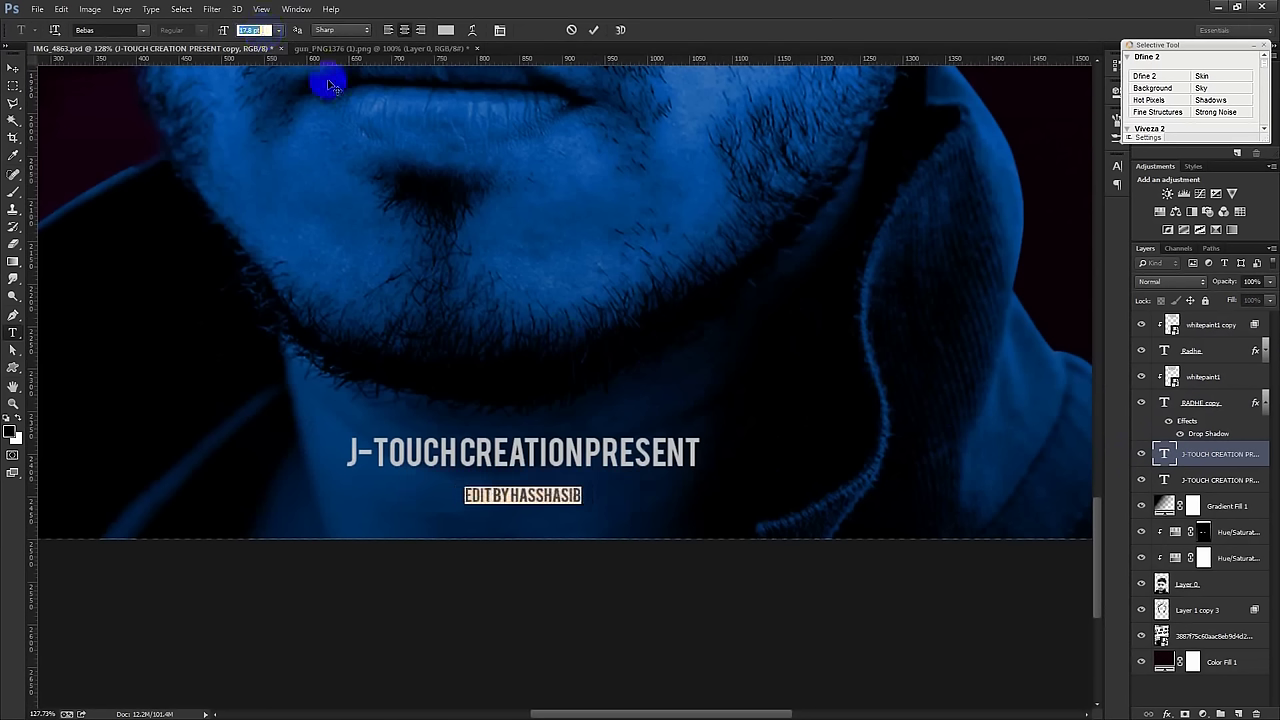
left_click(545, 496)
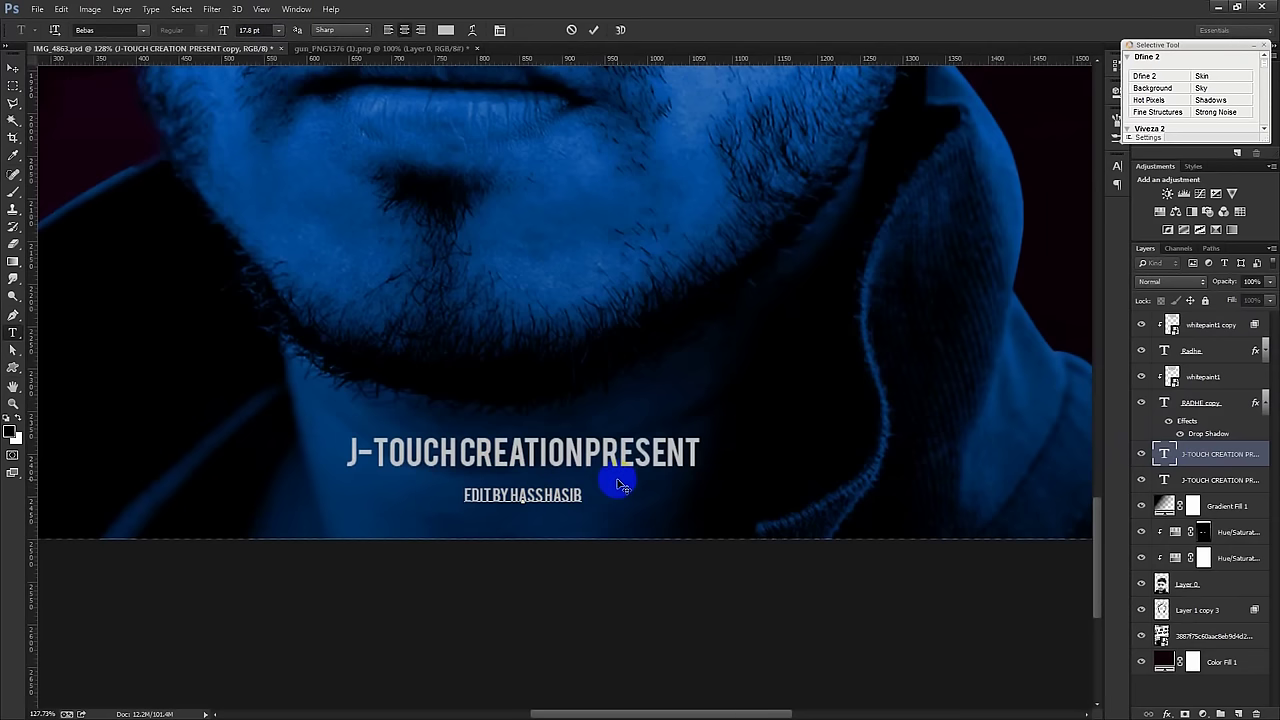
key("ctrl+Return")
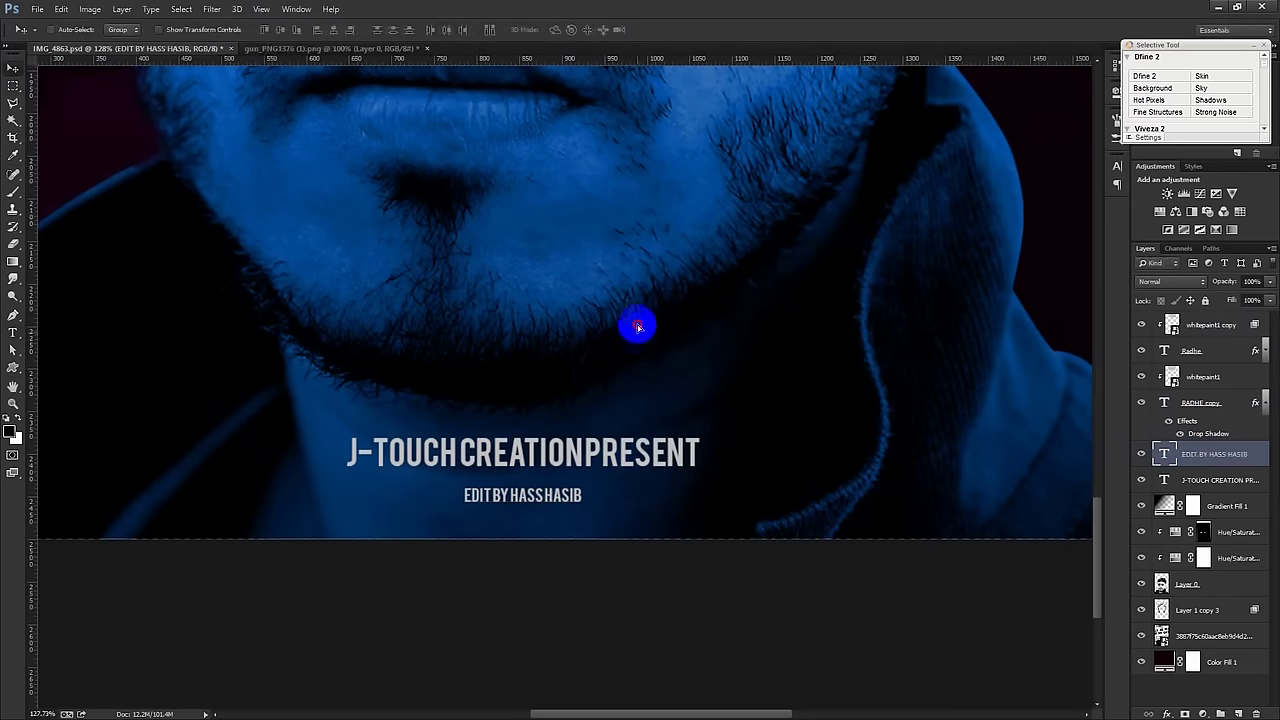
scroll(635, 326, "down", 1)
scroll(635, 326, "down", 3)
scroll(636, 335, "down", 1)
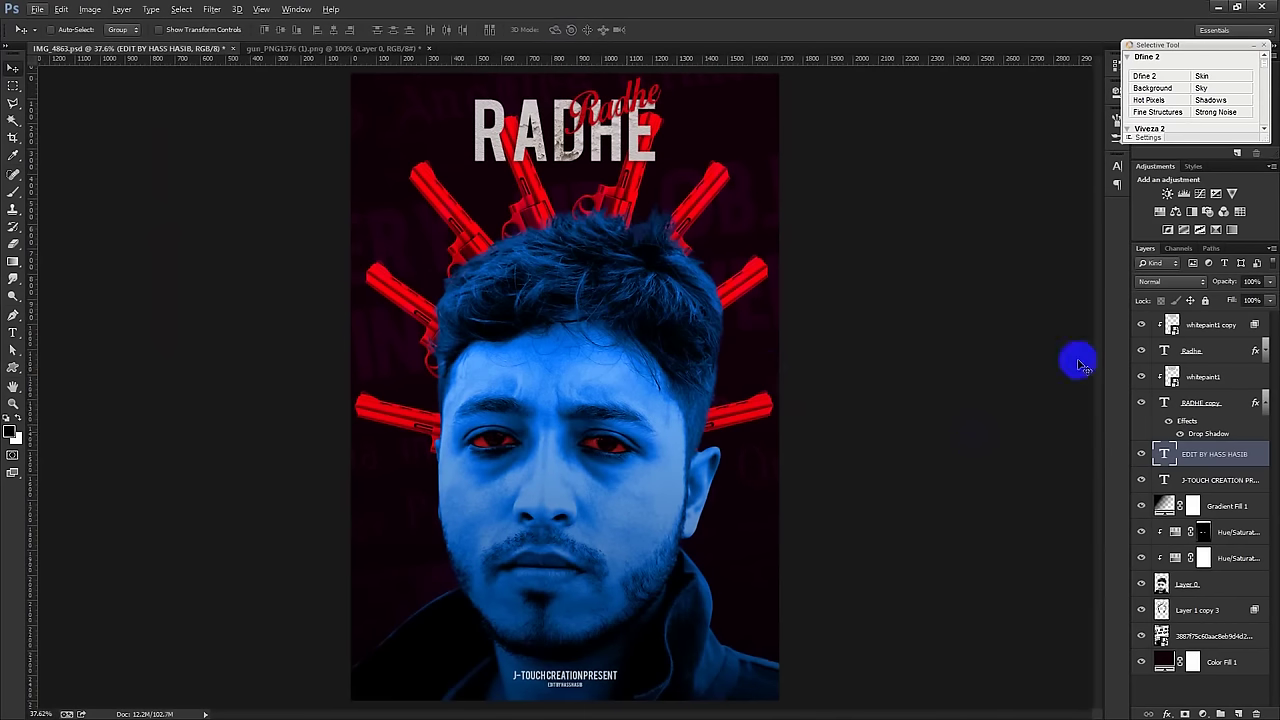
left_click(1214, 325)
Step: Add a new top layer filled with a stamped merged copy of the visible poster
left_click(1237, 712)
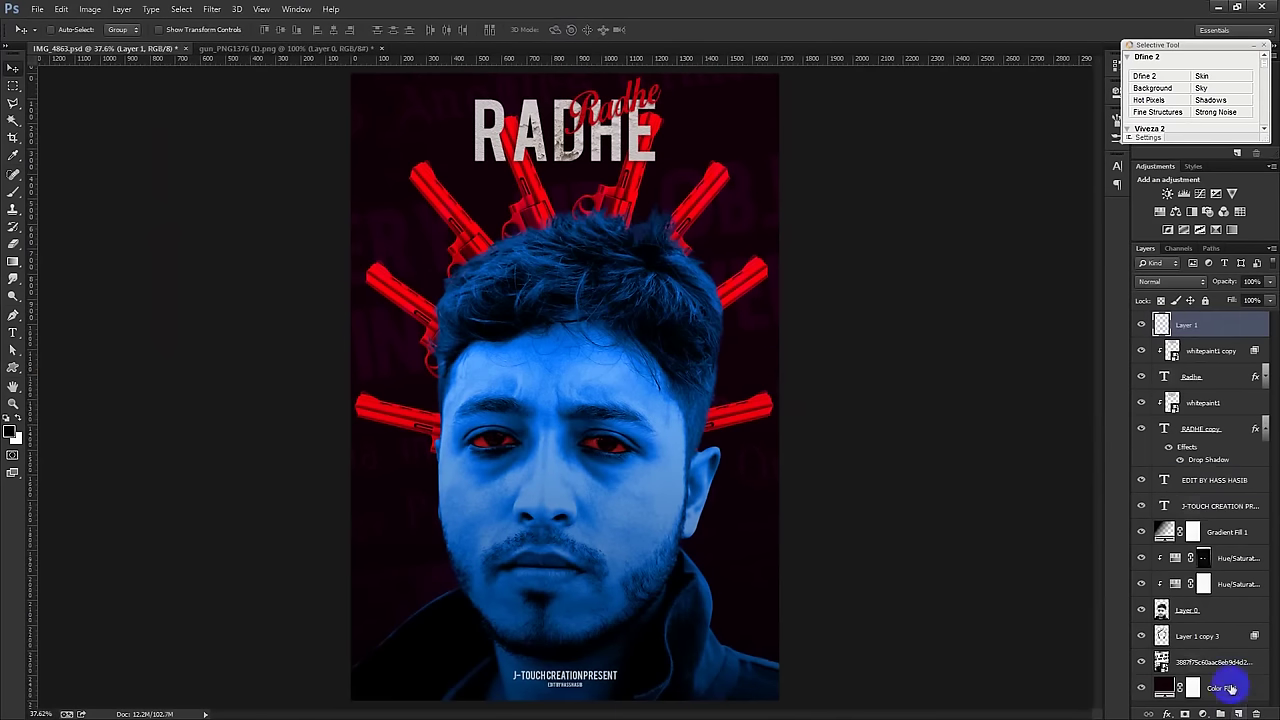
left_click(213, 9)
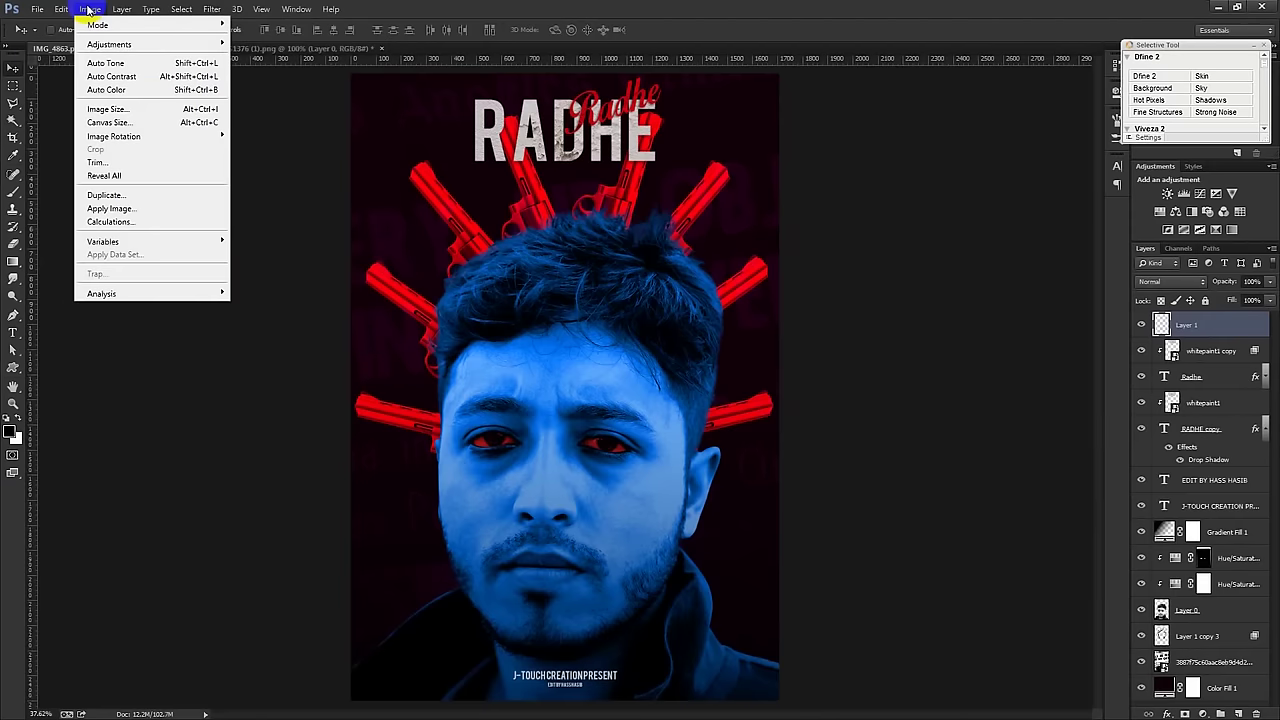
left_click(160, 208)
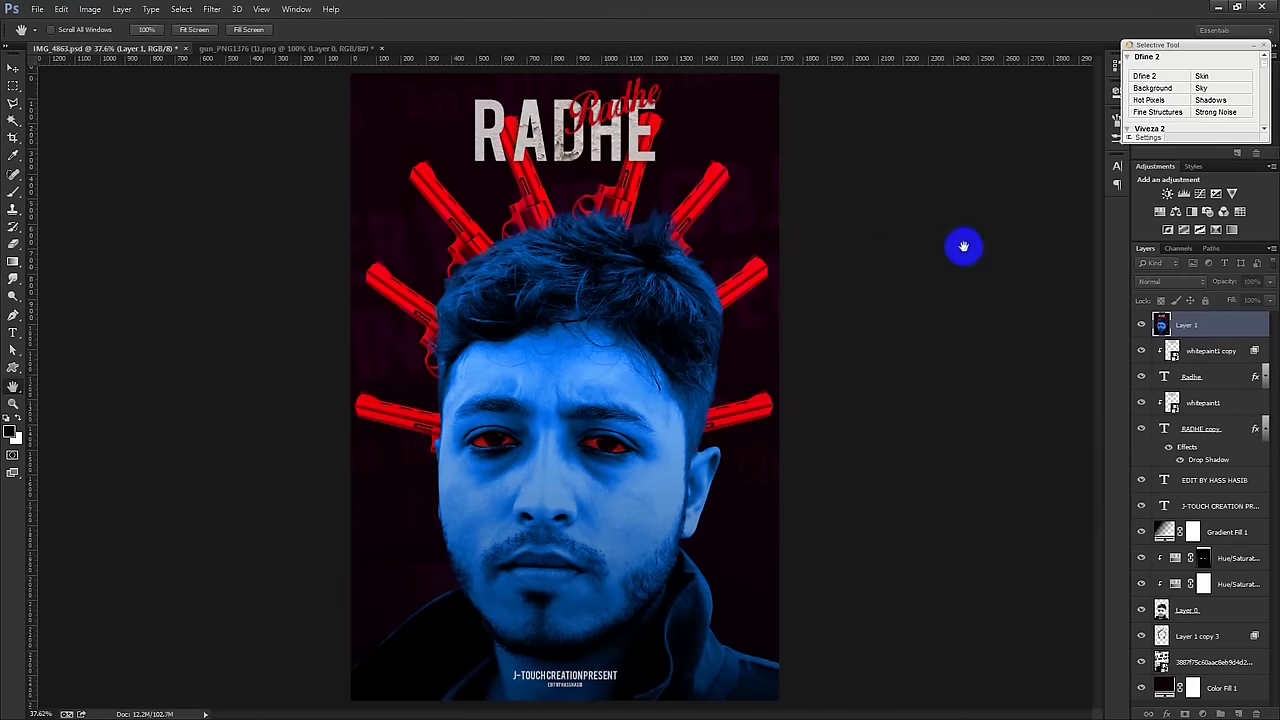
left_click(903, 263)
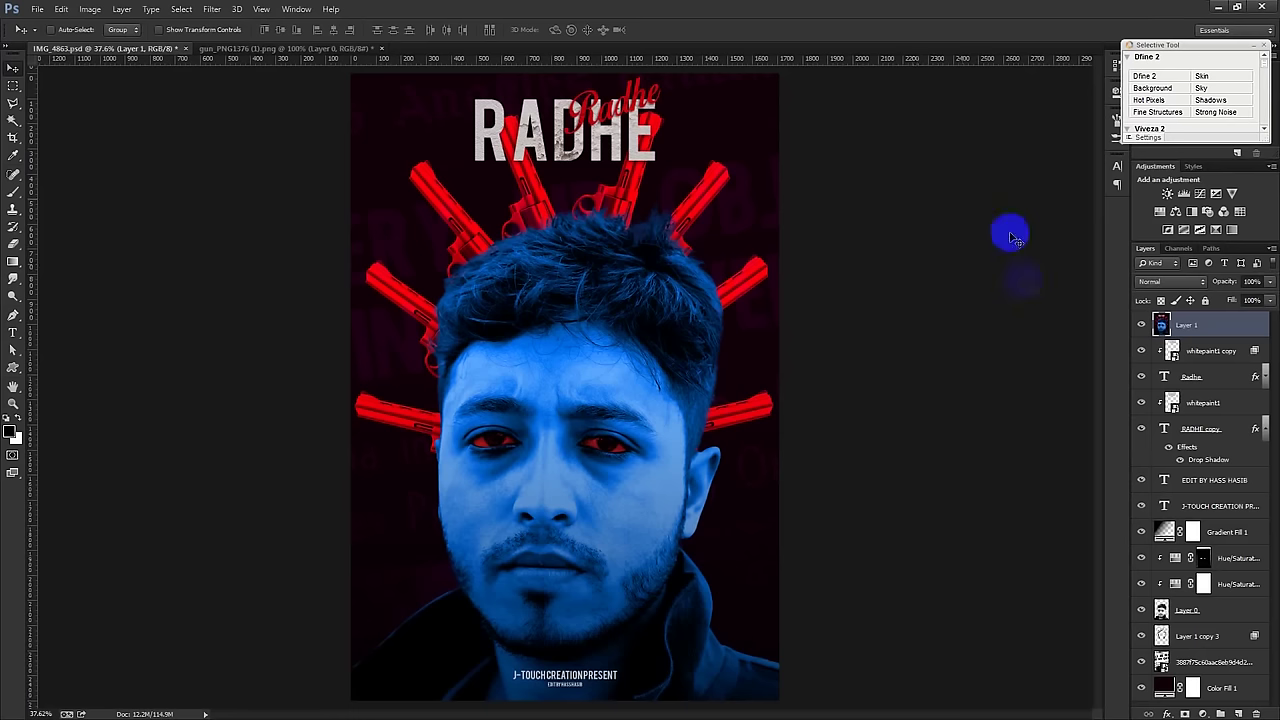
Step: Apply Viveza 2 to the merged layer with brightness 16%, contrast 46% and structure 50%
left_click(237, 10)
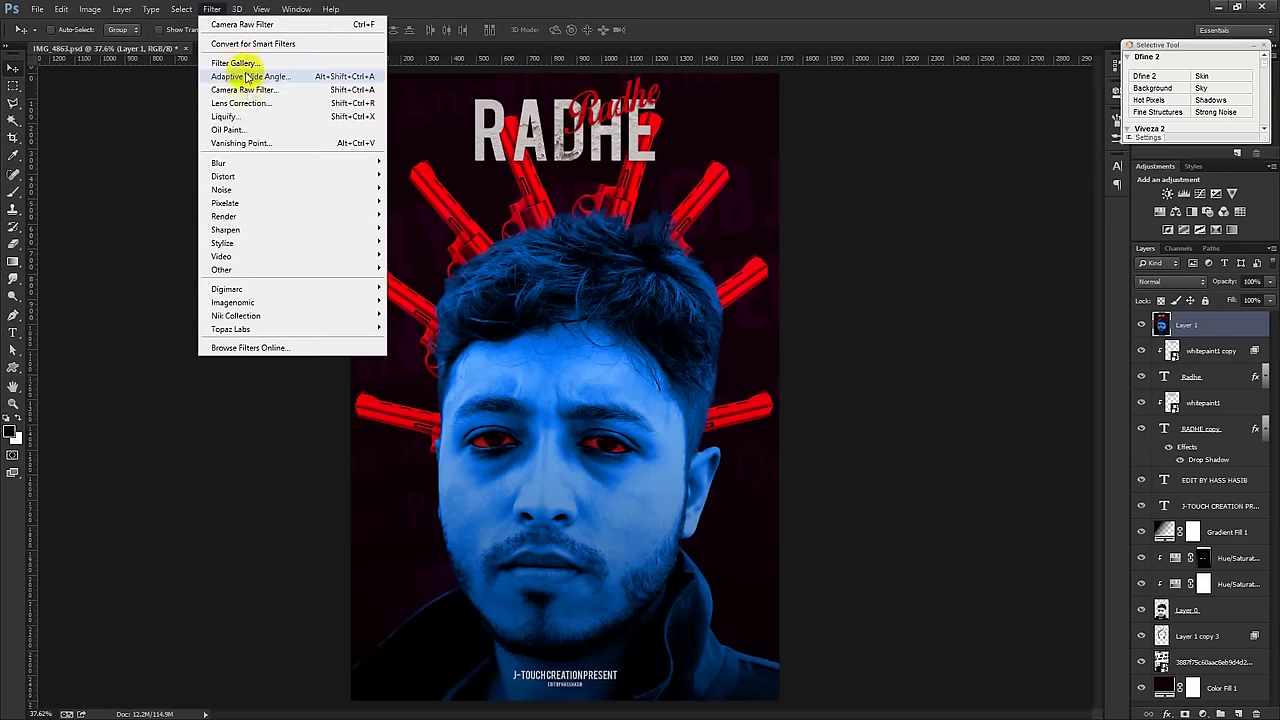
mouse_move(236, 315)
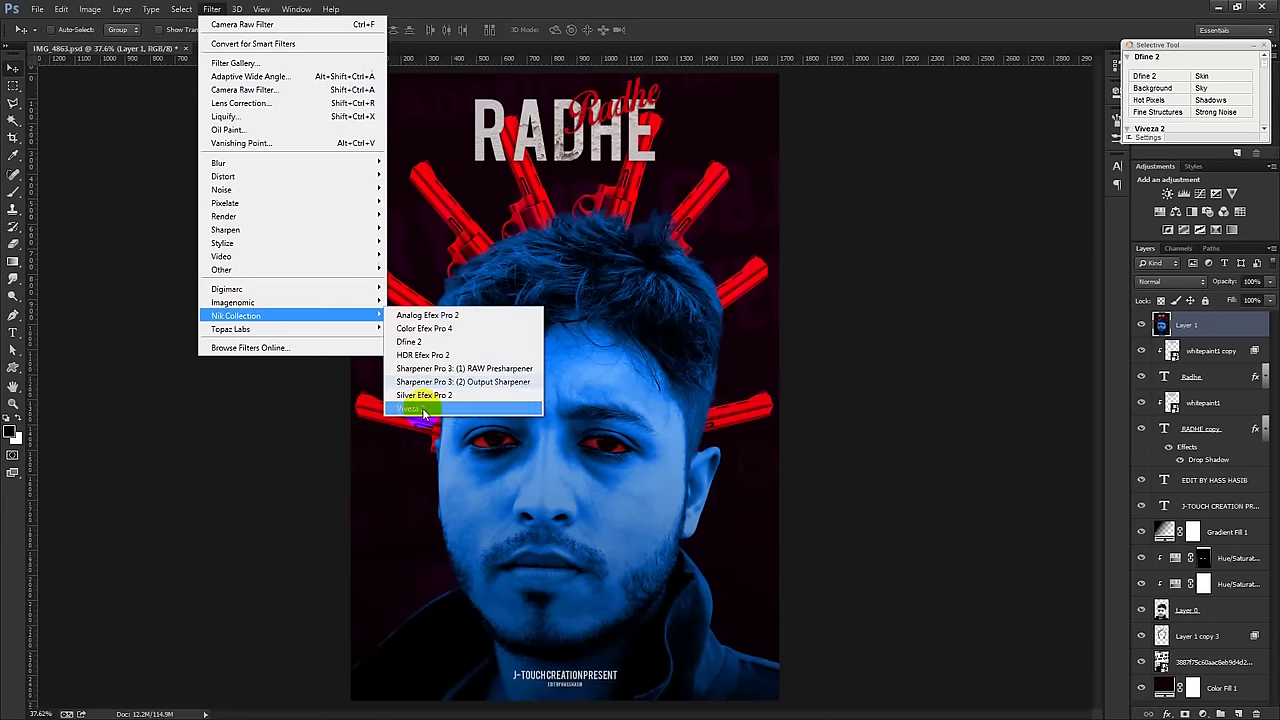
left_click(425, 410)
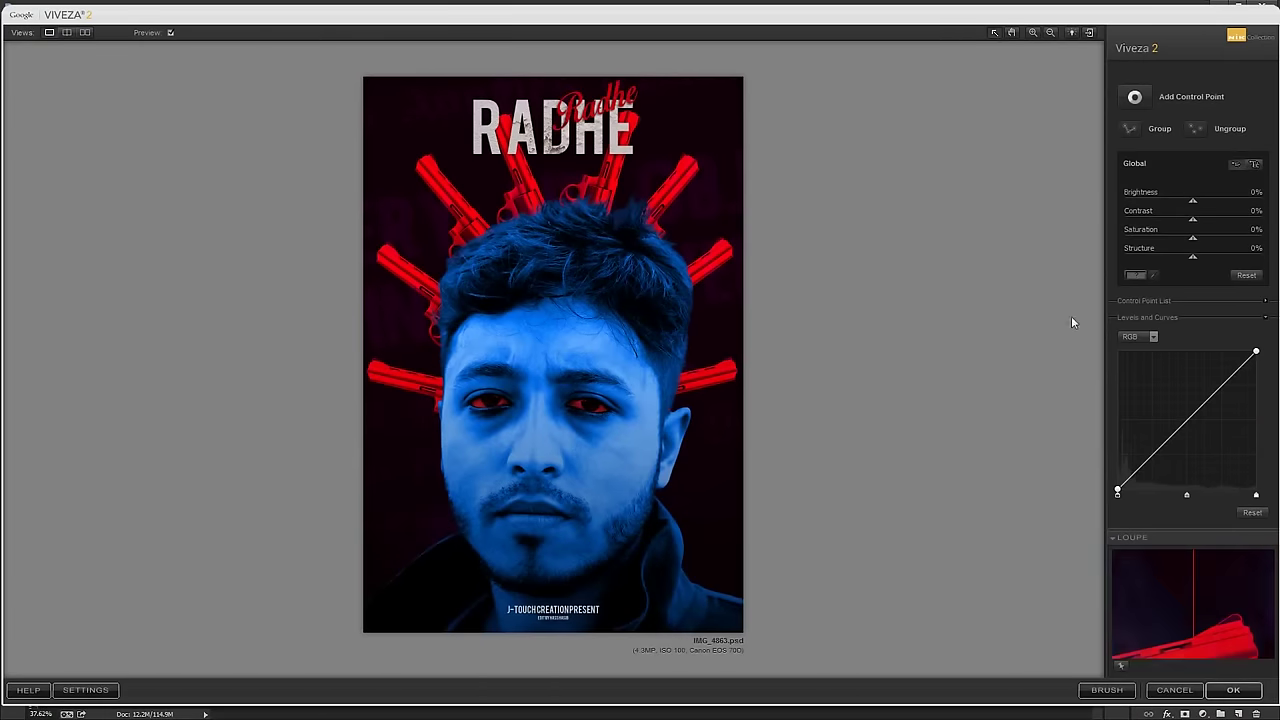
left_click(1183, 263)
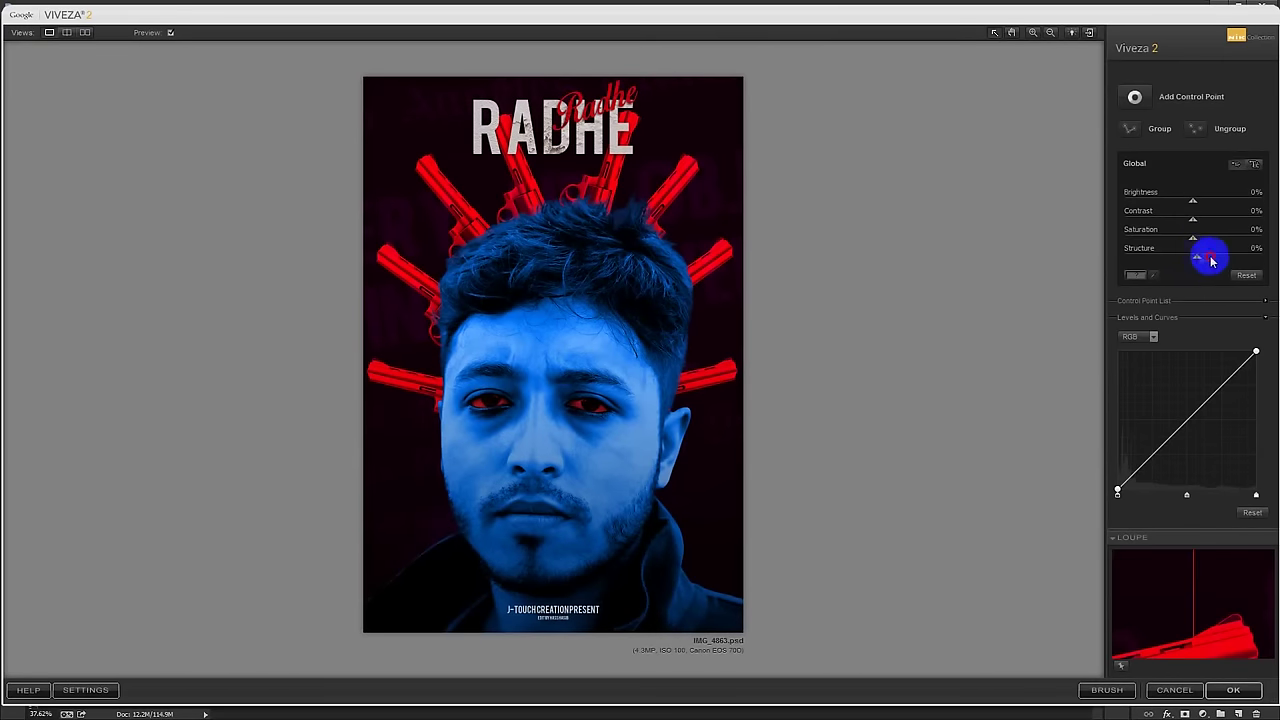
left_click_drag(1229, 263, 1262, 263)
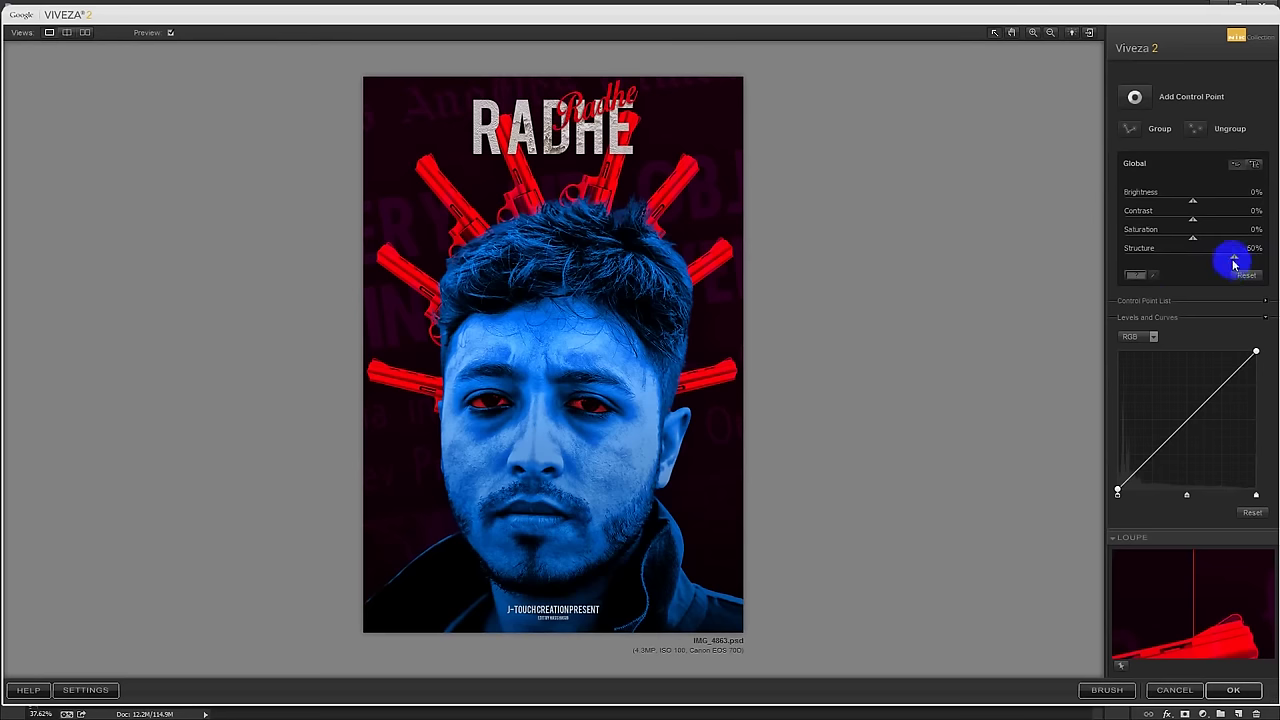
left_click_drag(1193, 207, 1204, 207)
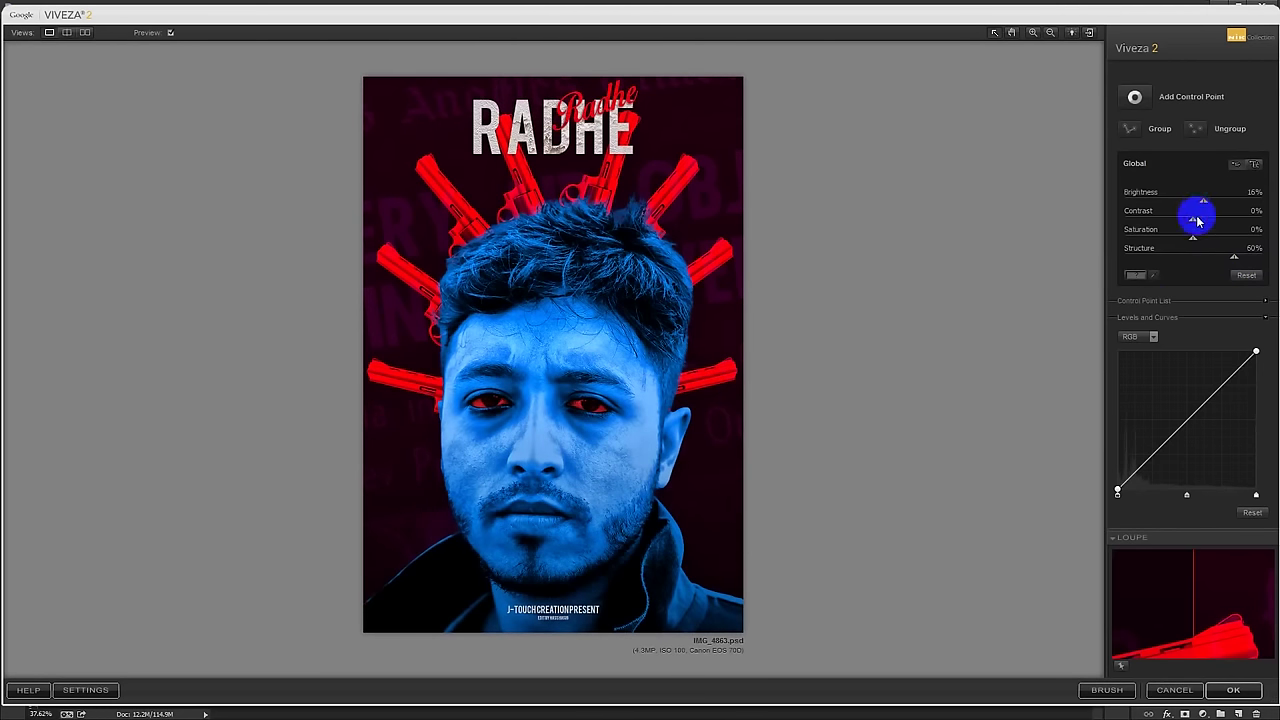
left_click_drag(1224, 224, 1236, 226)
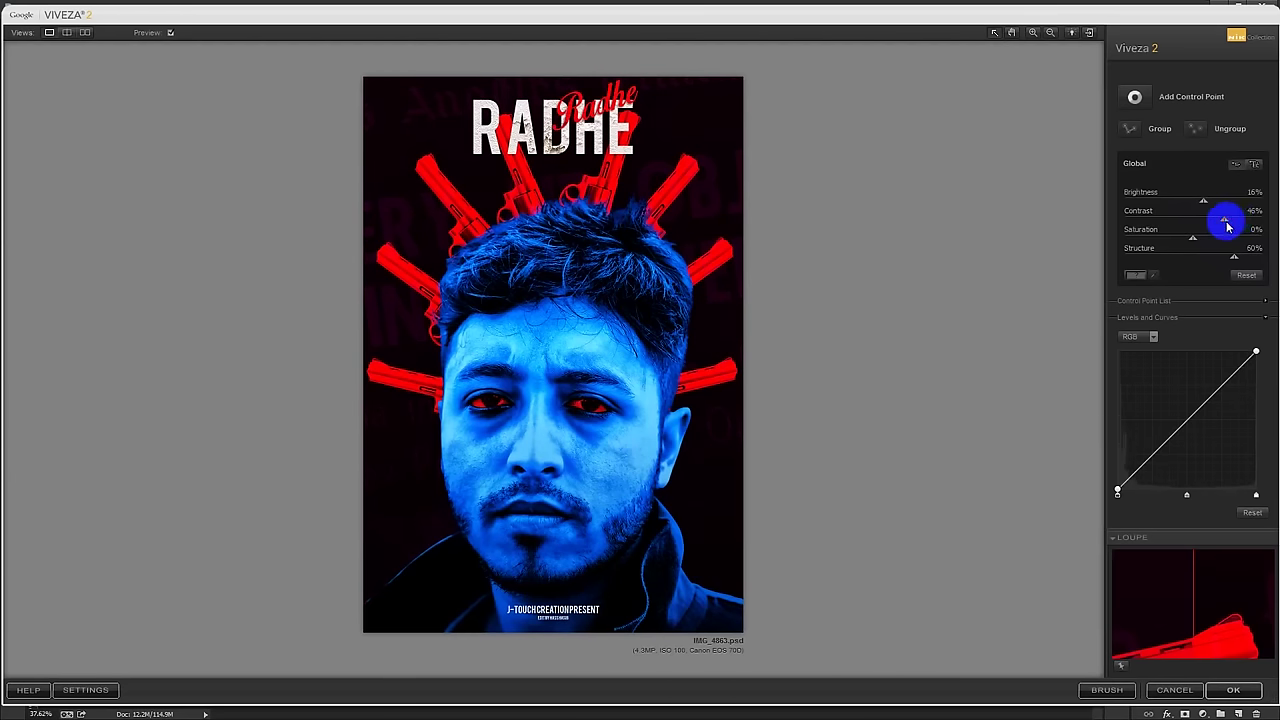
left_click_drag(1233, 261, 1217, 262)
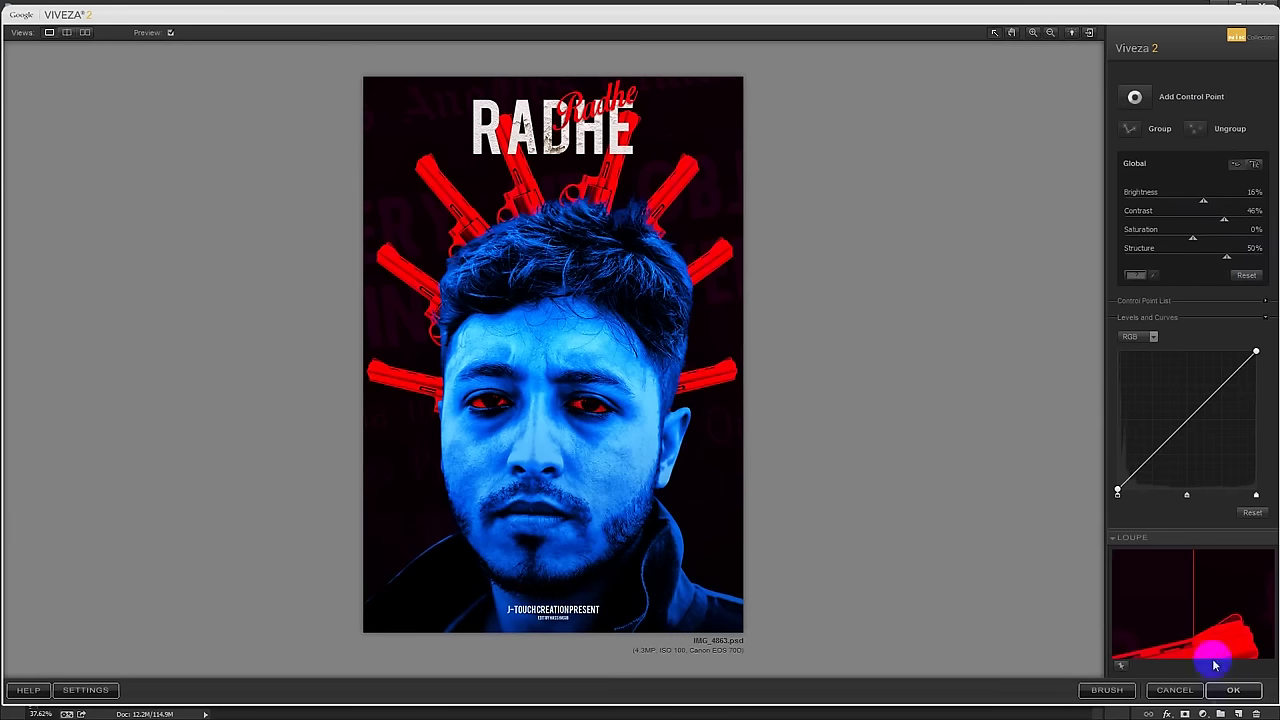
left_click(1232, 691)
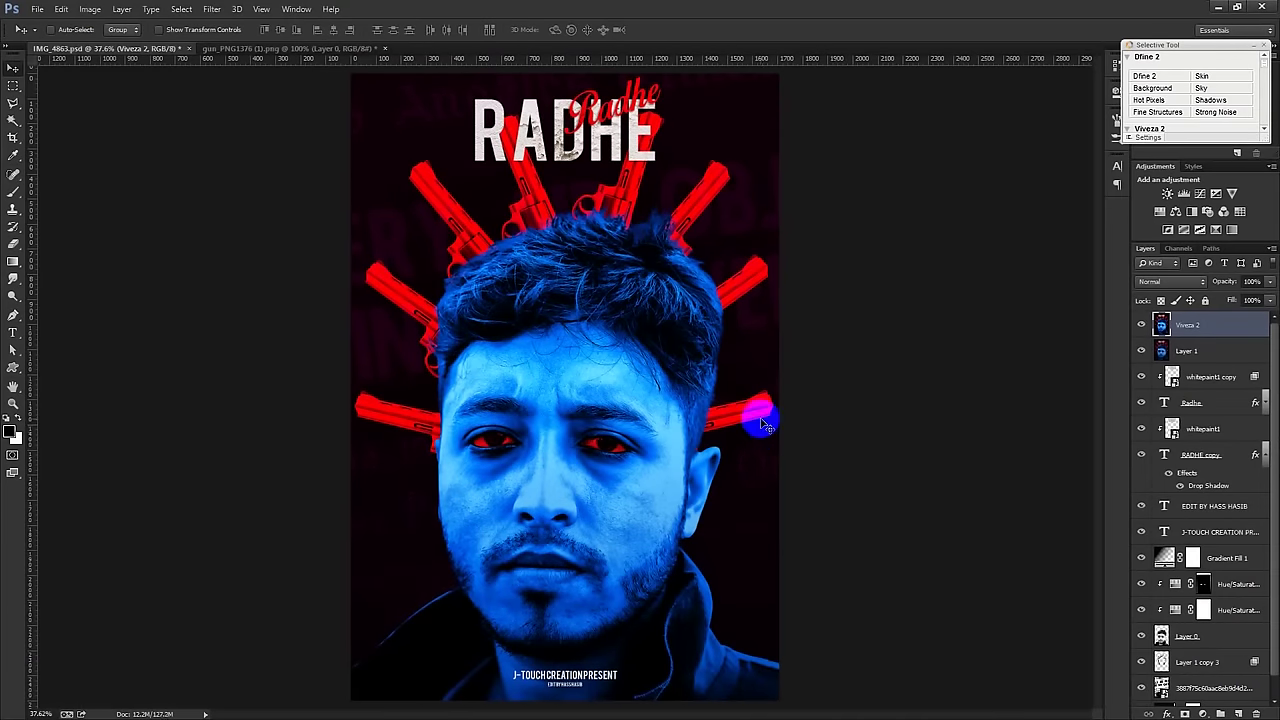
Step: Add a Curves adjustment layer at the top of the layer stack
left_click(212, 9)
left_click(900, 350)
left_click(1203, 714)
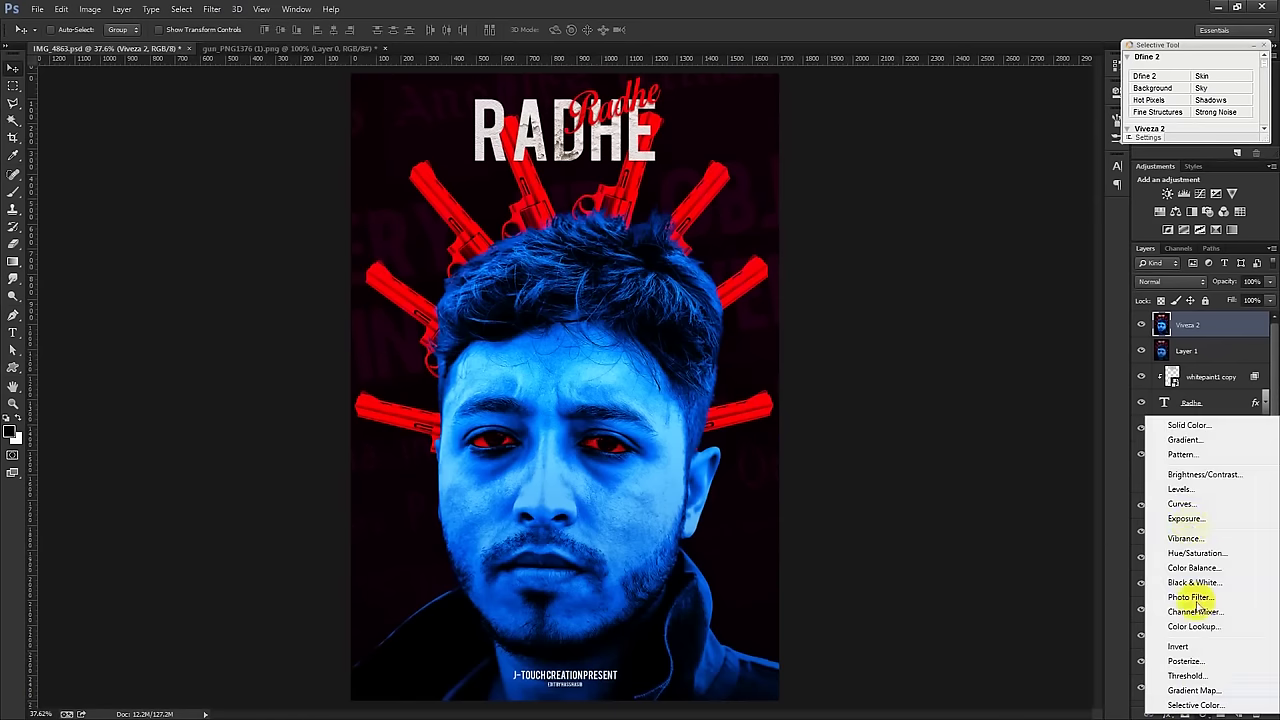
left_click(1185, 506)
Step: On the Blue channel curve, lower the highlight point and lift the shadow point
left_click(990, 141)
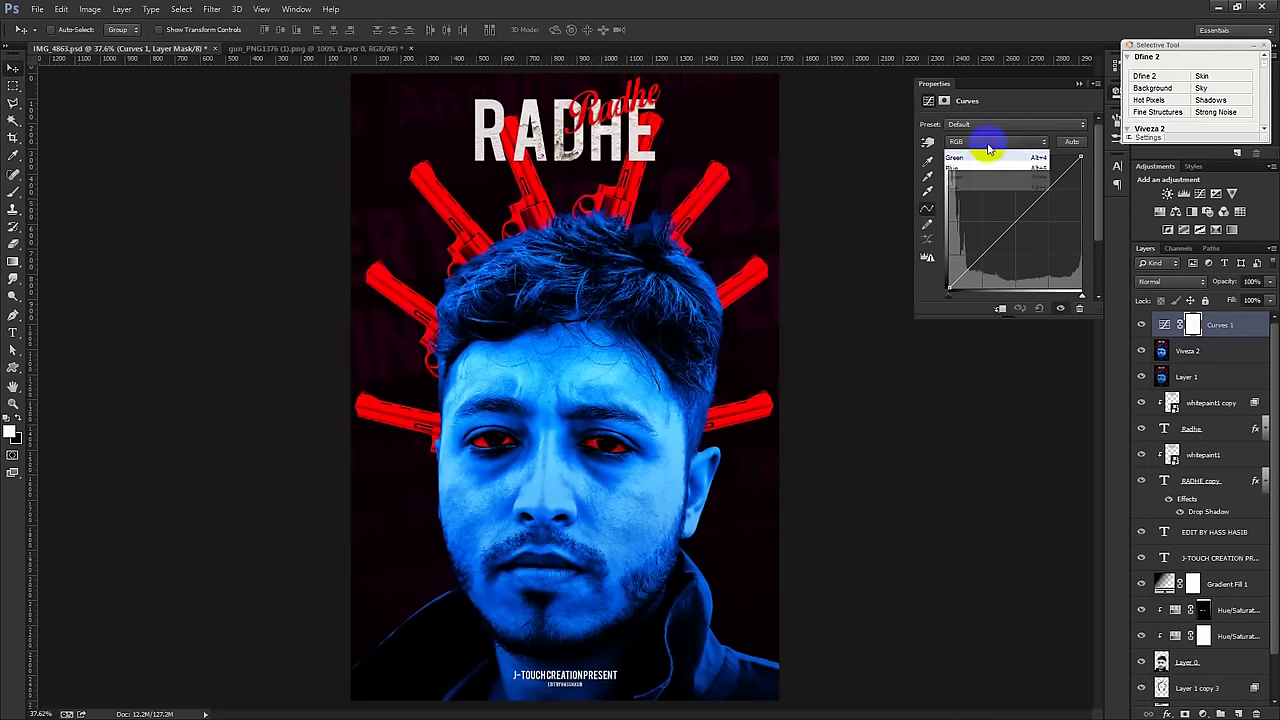
left_click(982, 184)
left_click_drag(1082, 156, 1115, 184)
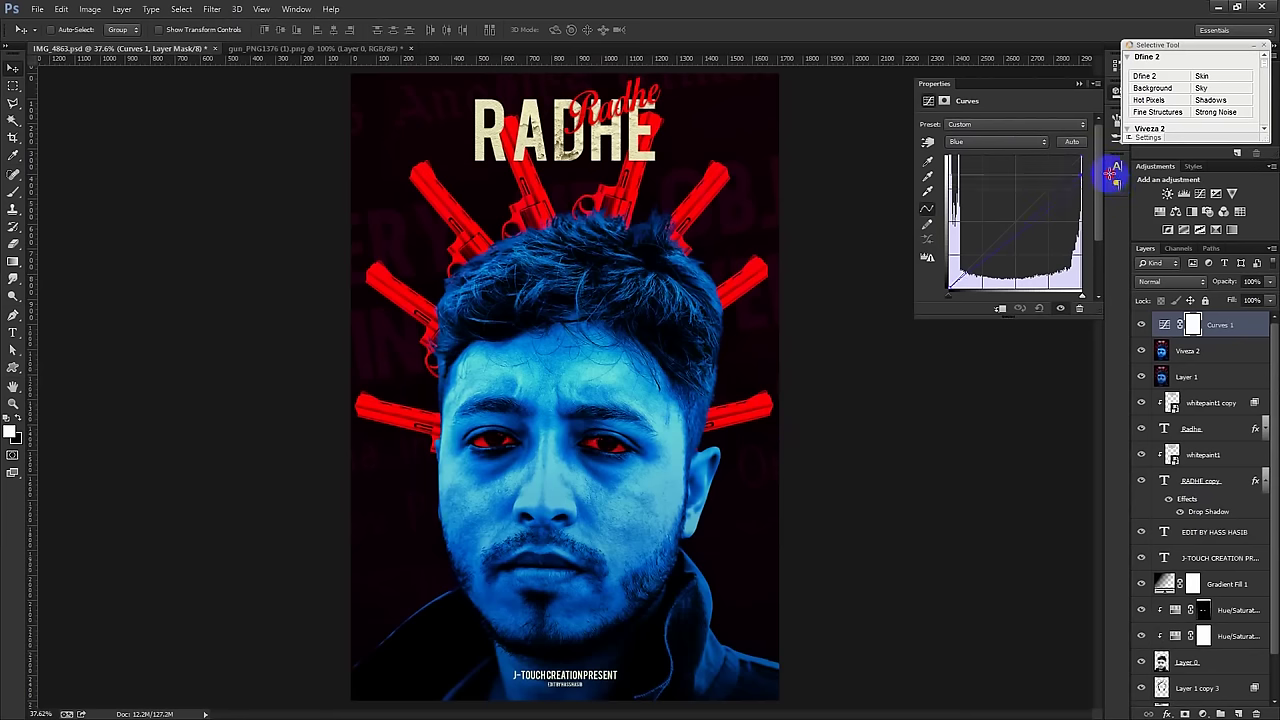
left_click_drag(948, 286, 932, 268)
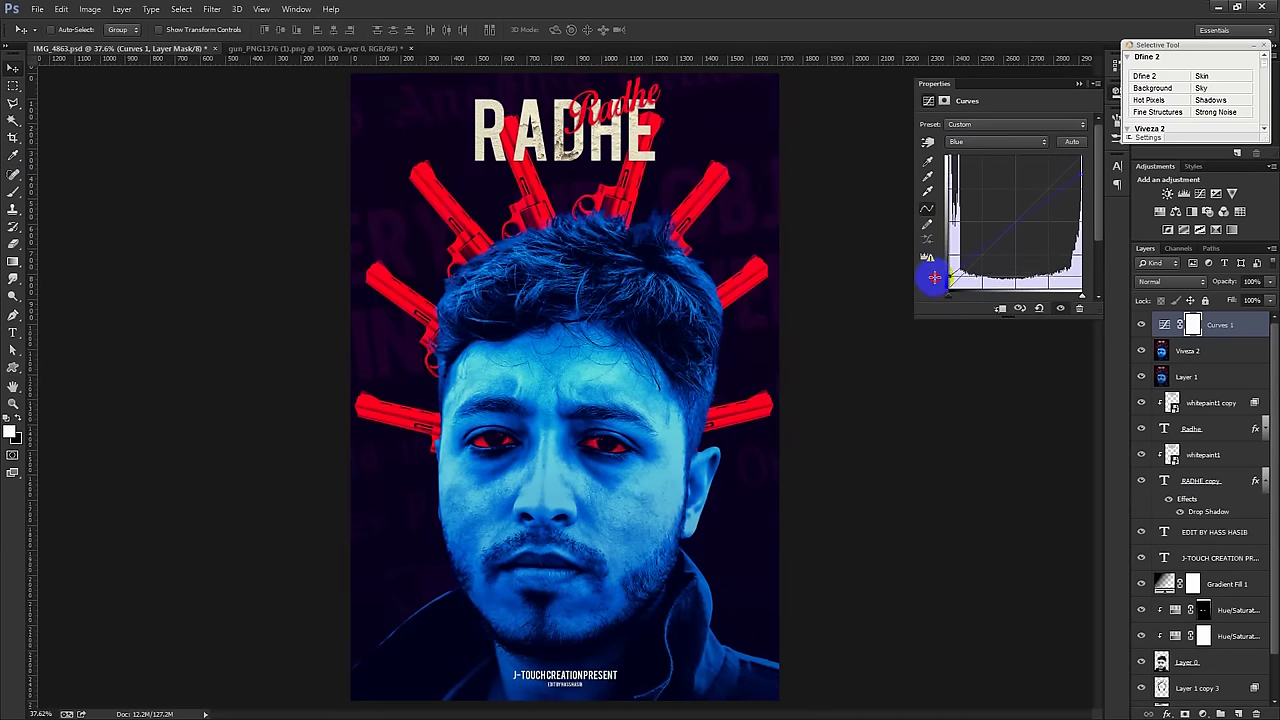
left_click_drag(933, 279, 929, 266)
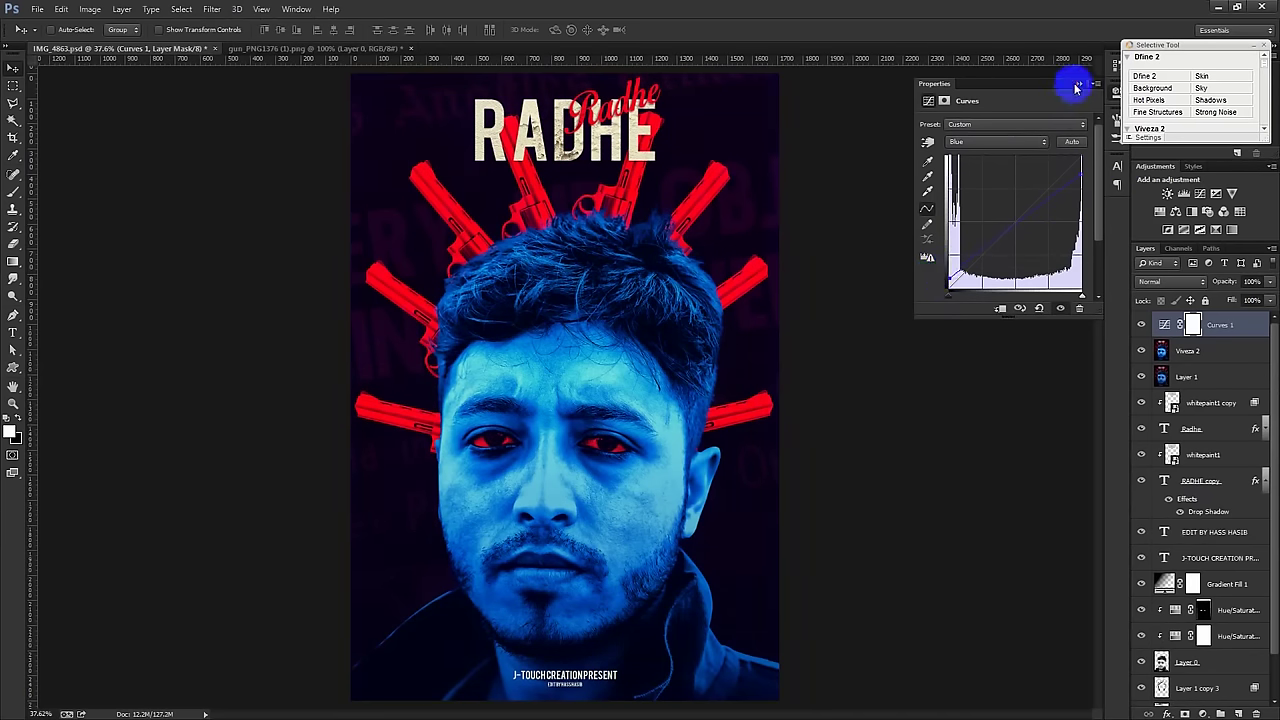
left_click(1078, 85)
scroll(772, 245, "down", 2)
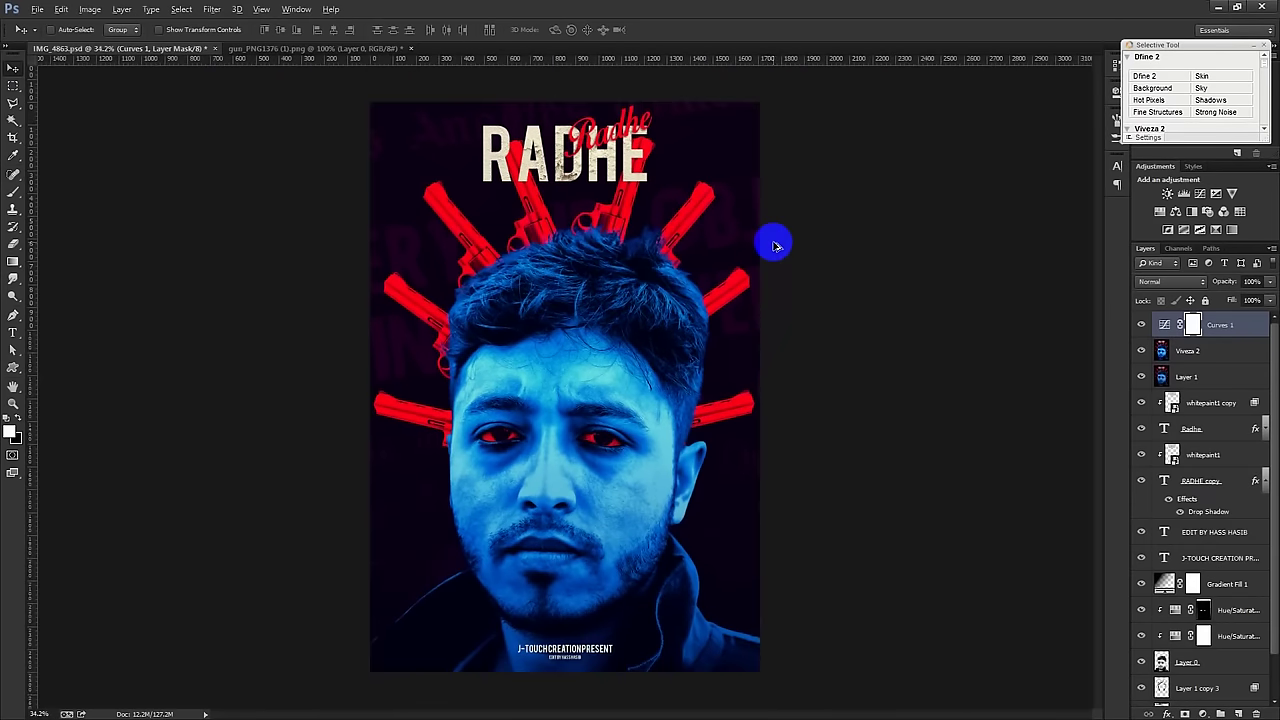